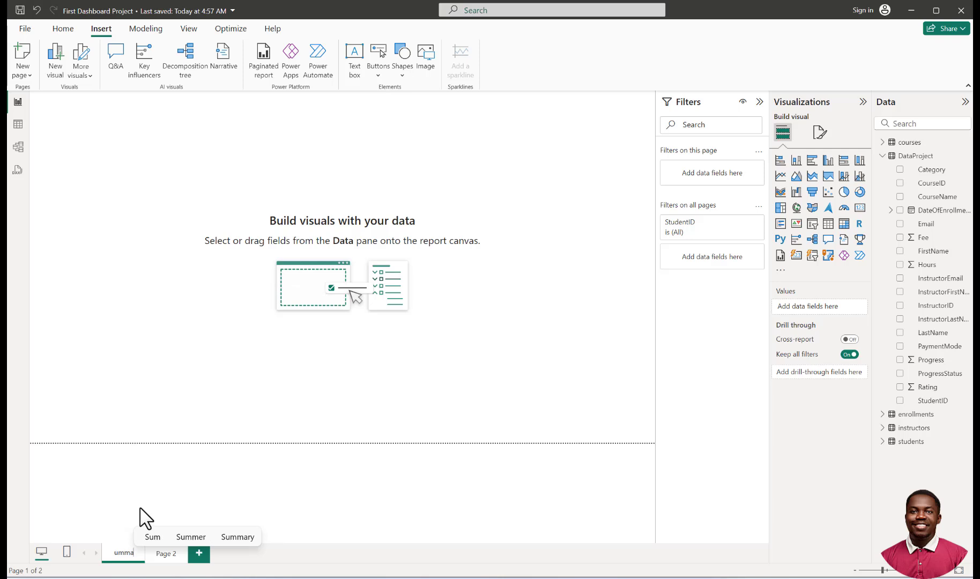
Step: Rename the first report page as Summary and Page 2 as Student
{"action": "type", "text": "y"}
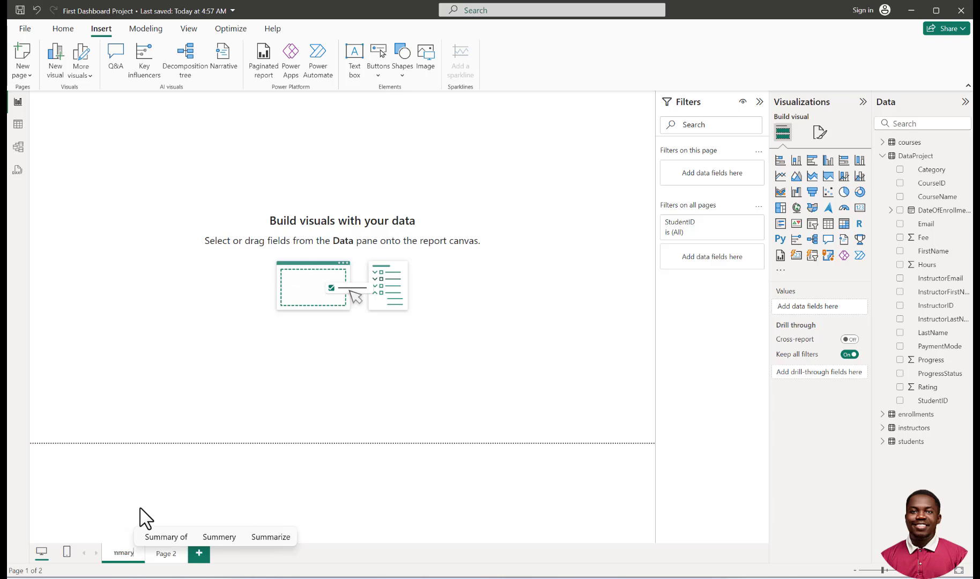
{"action": "key", "text": "Return"}
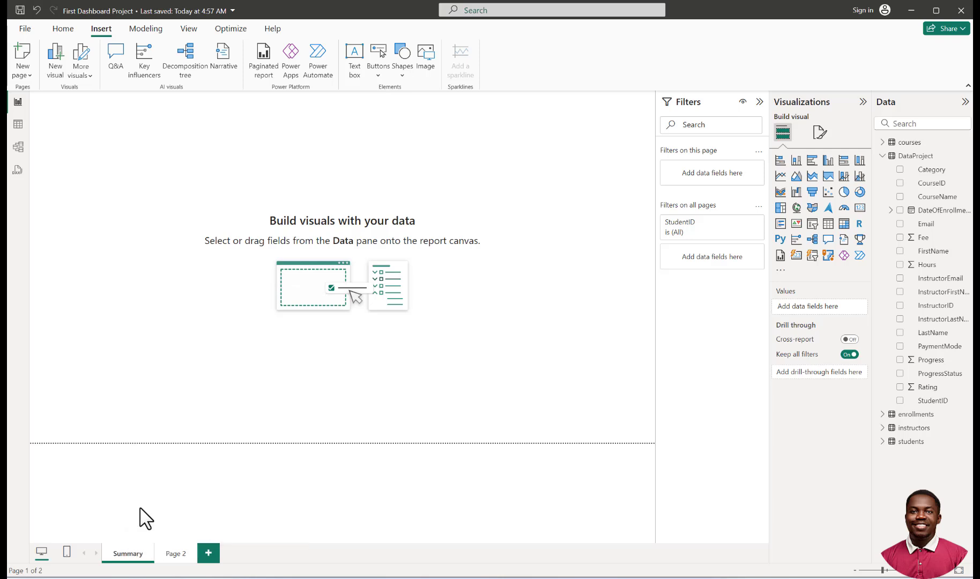
{"action": "left_click", "coordinate": [174, 557]}
{"action": "right_click", "coordinate": [171, 557]}
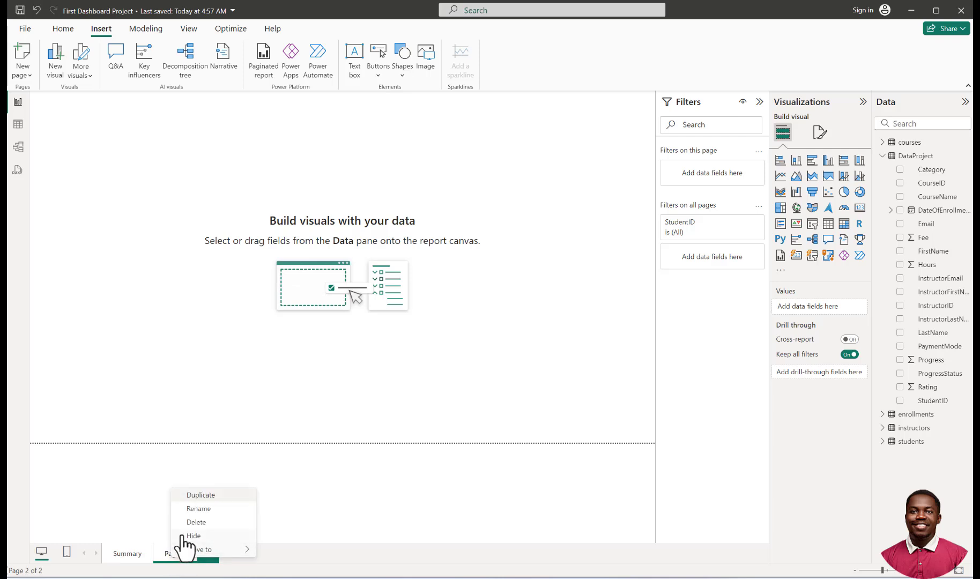
{"action": "left_click", "coordinate": [192, 512]}
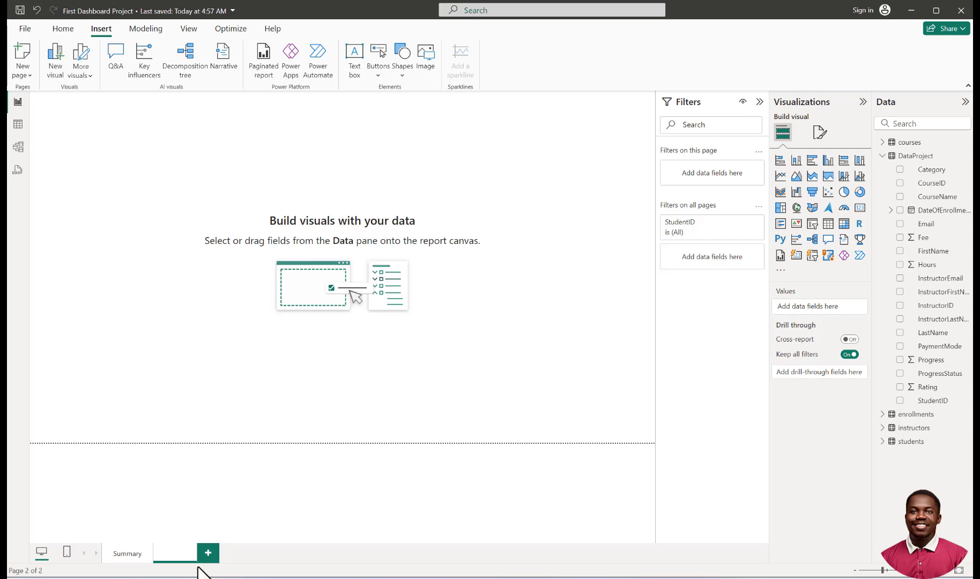
{"action": "type", "text": "Sales"}
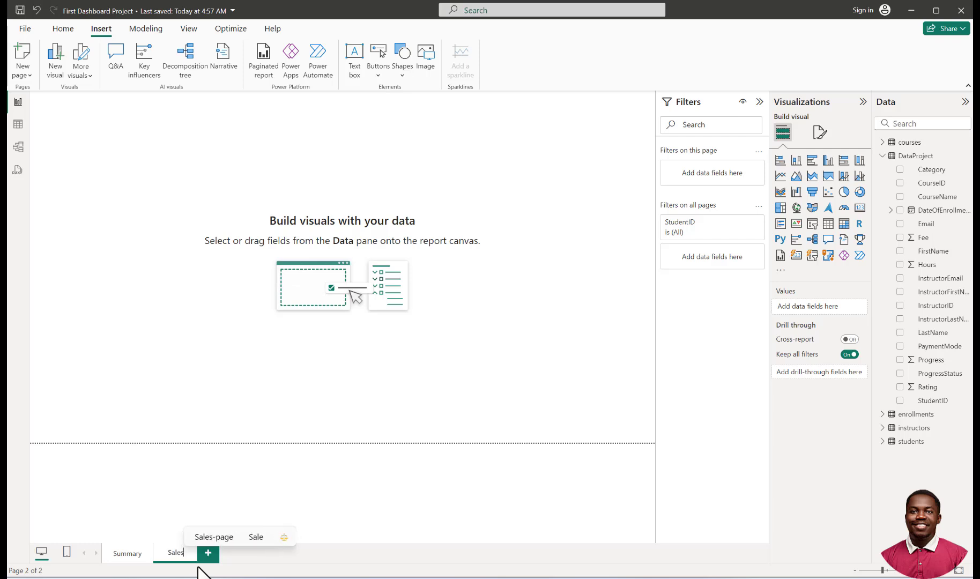
{"action": "key", "text": "BackSpace"}
{"action": "key", "text": "Return"}
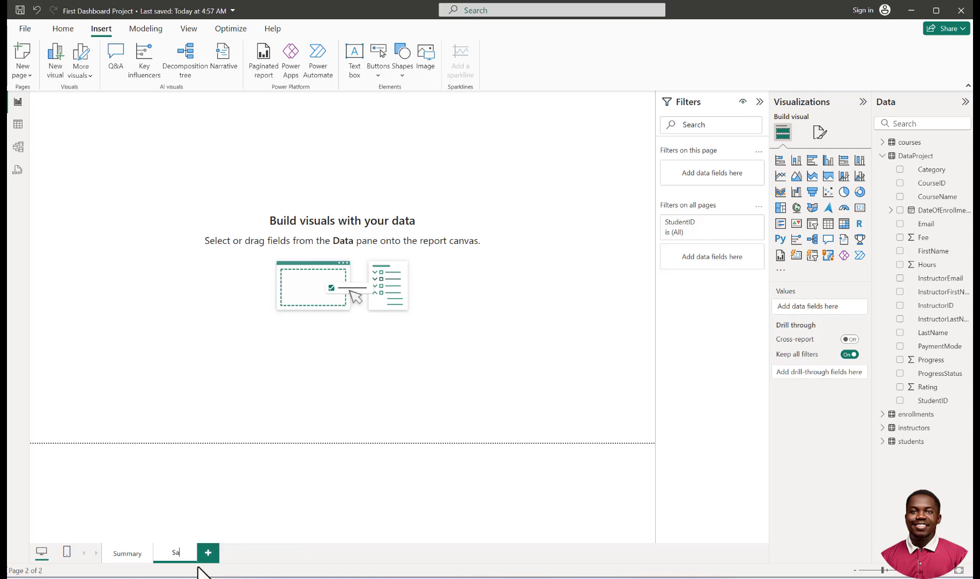
{"action": "type", "text": "Student"}
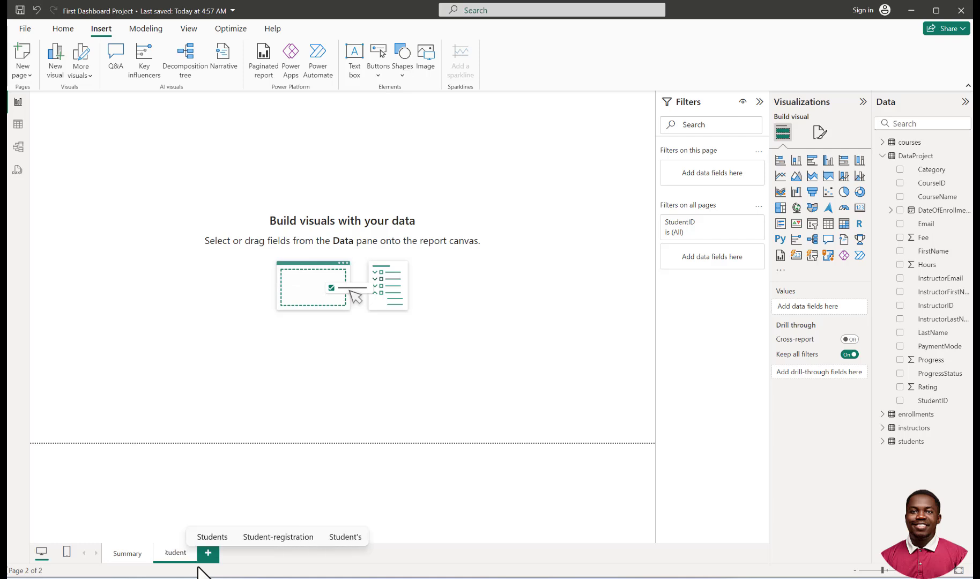
{"action": "key", "text": "Return"}
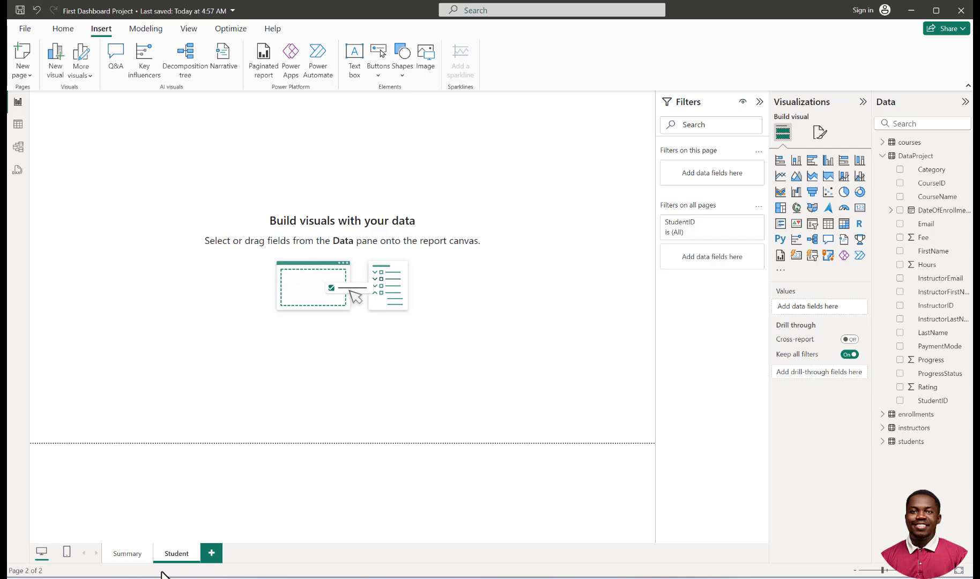
Step: Set the Summary page's canvas background to the custom green #97D0A4 with 0% transparency
{"action": "left_click", "coordinate": [130, 554]}
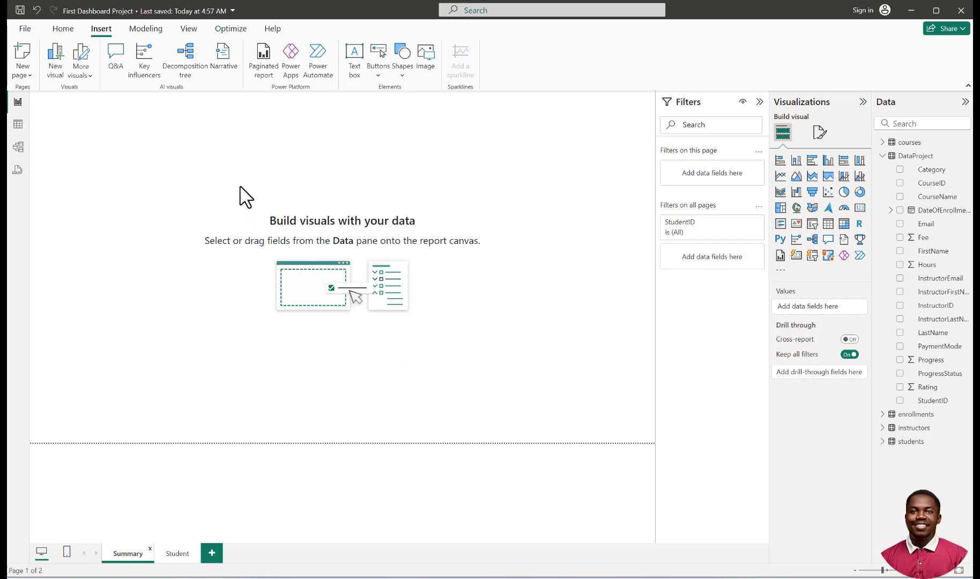
{"action": "left_click", "coordinate": [818, 134]}
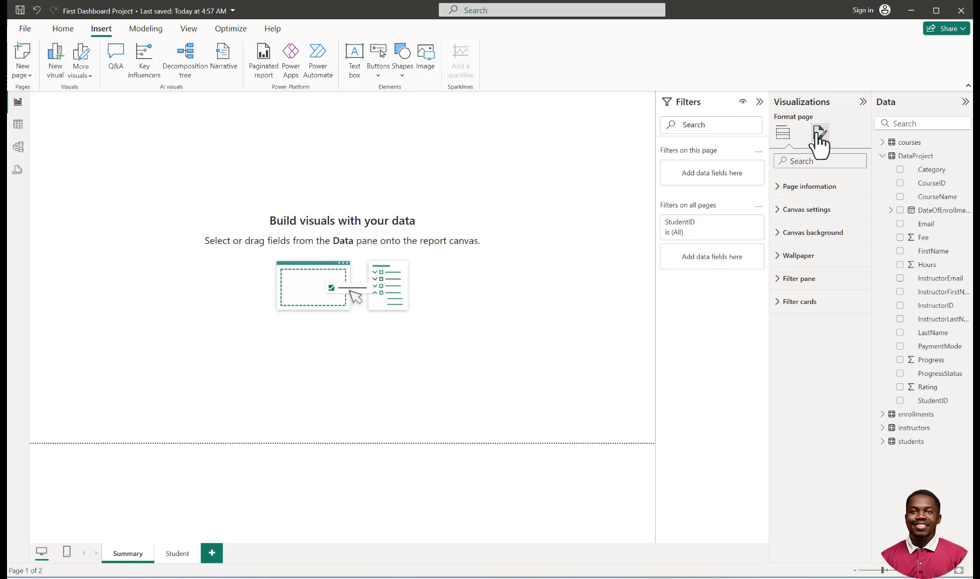
{"action": "left_click", "coordinate": [782, 235]}
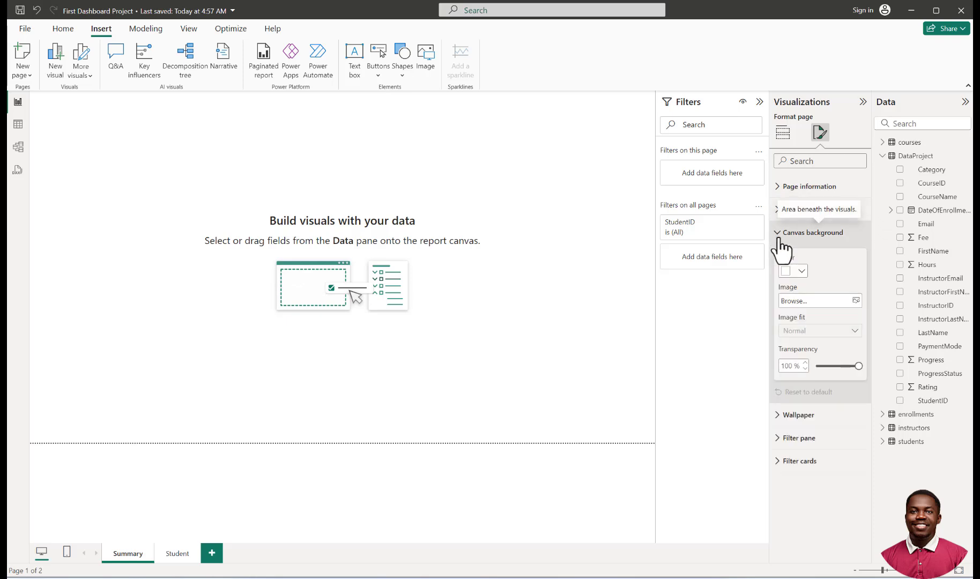
{"action": "left_click", "coordinate": [799, 272]}
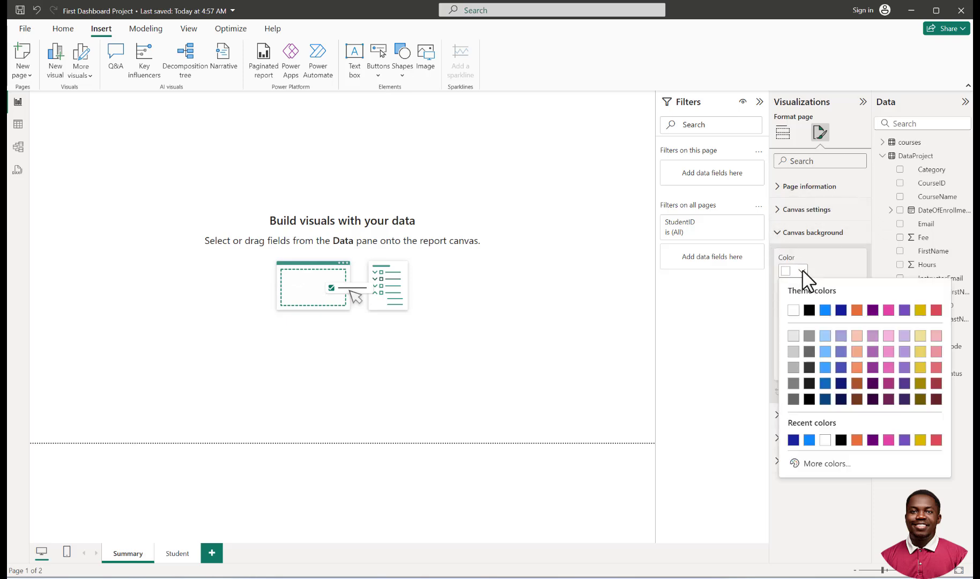
{"action": "left_click", "coordinate": [820, 463]}
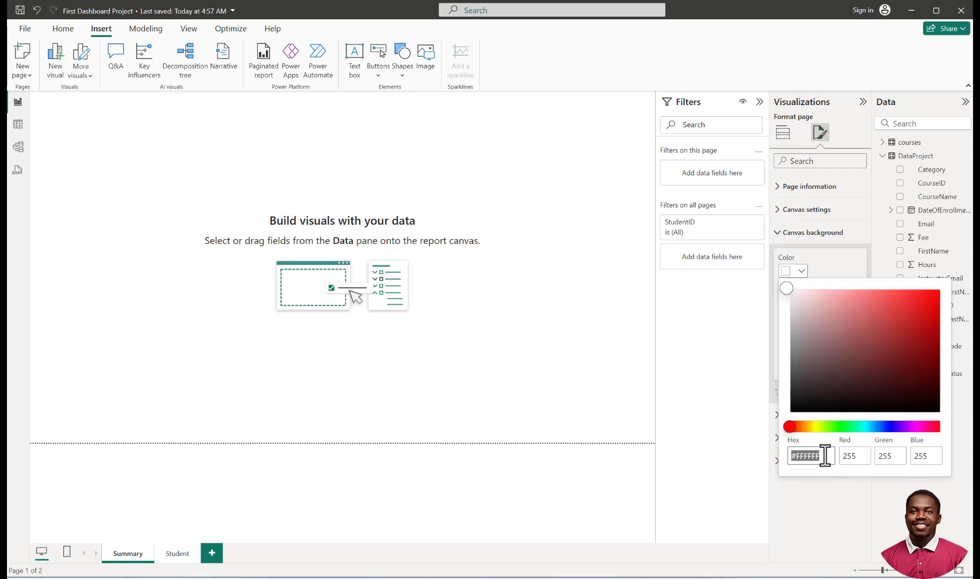
{"action": "left_click", "coordinate": [844, 426]}
{"action": "left_click_drag", "start_coordinate": [830, 335], "coordinate": [826, 315]}
{"action": "left_click", "coordinate": [826, 310]}
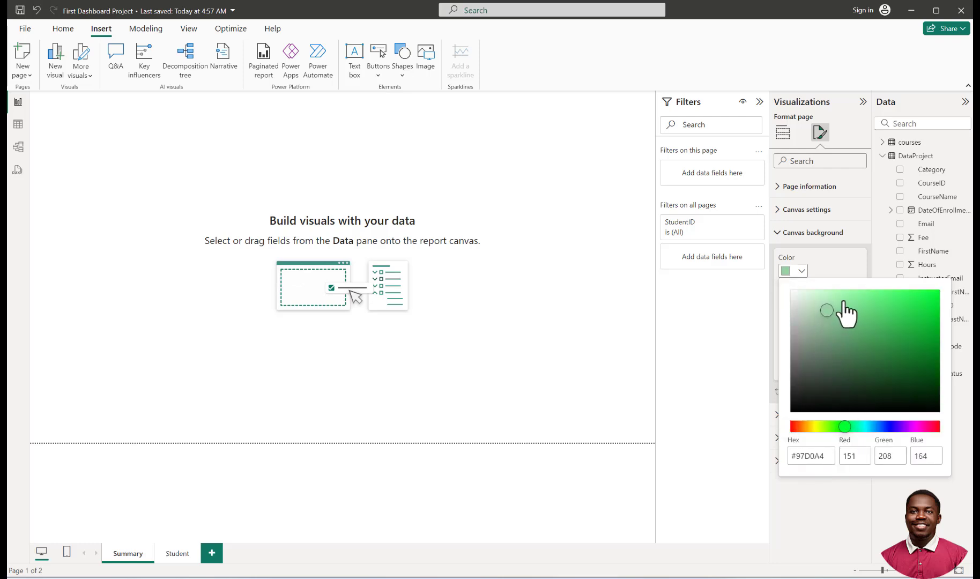
{"action": "left_click", "coordinate": [827, 250]}
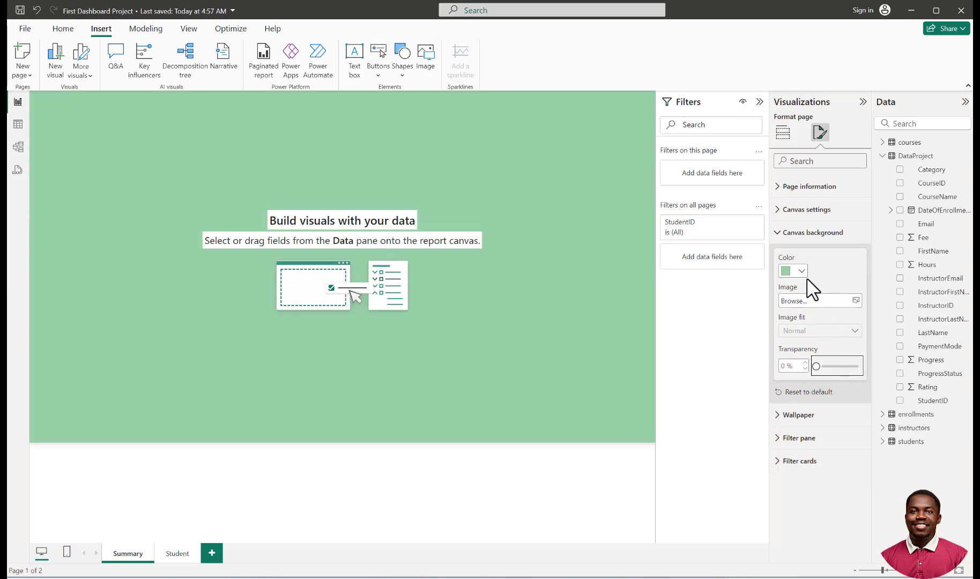
Step: Change the canvas background to the custom pale teal #D9F0EA
{"action": "left_click", "coordinate": [802, 271]}
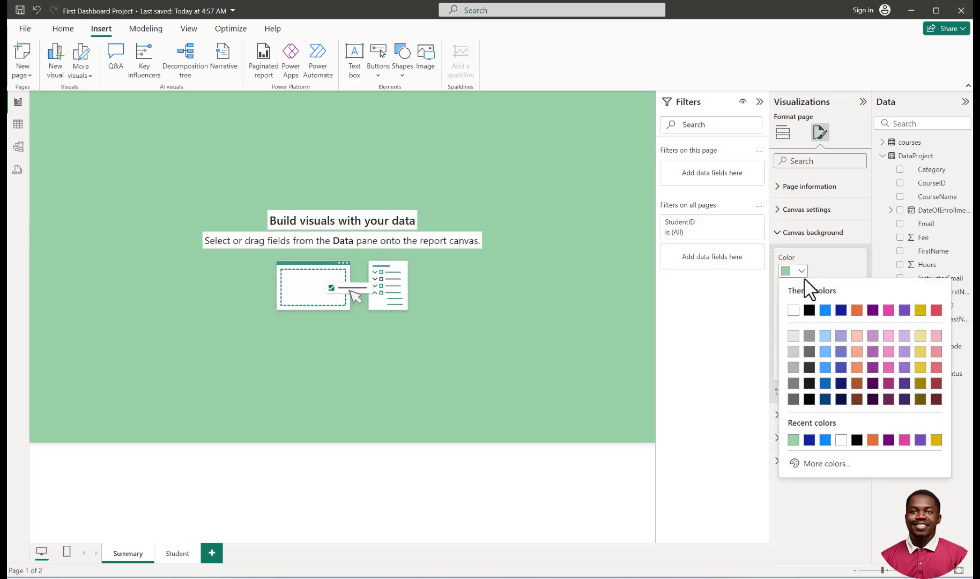
{"action": "left_click", "coordinate": [825, 465]}
{"action": "left_click", "coordinate": [809, 308]}
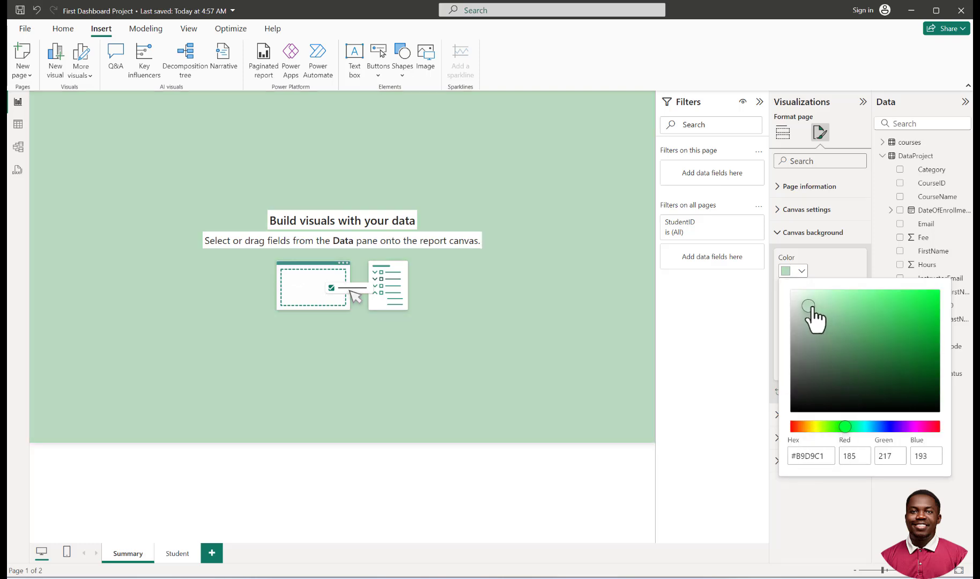
{"action": "left_click_drag", "start_coordinate": [808, 306], "coordinate": [804, 308]}
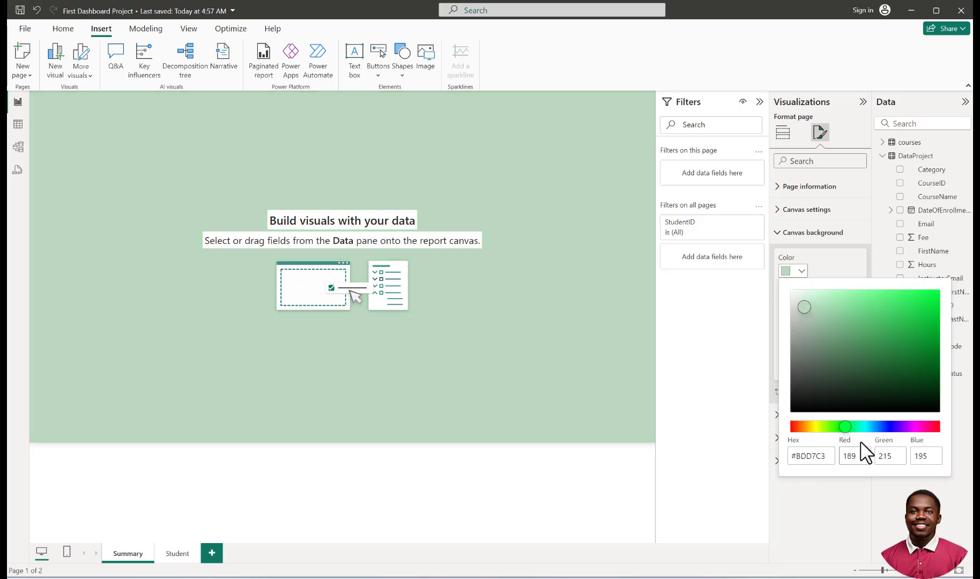
{"action": "left_click_drag", "start_coordinate": [845, 427], "coordinate": [858, 429]}
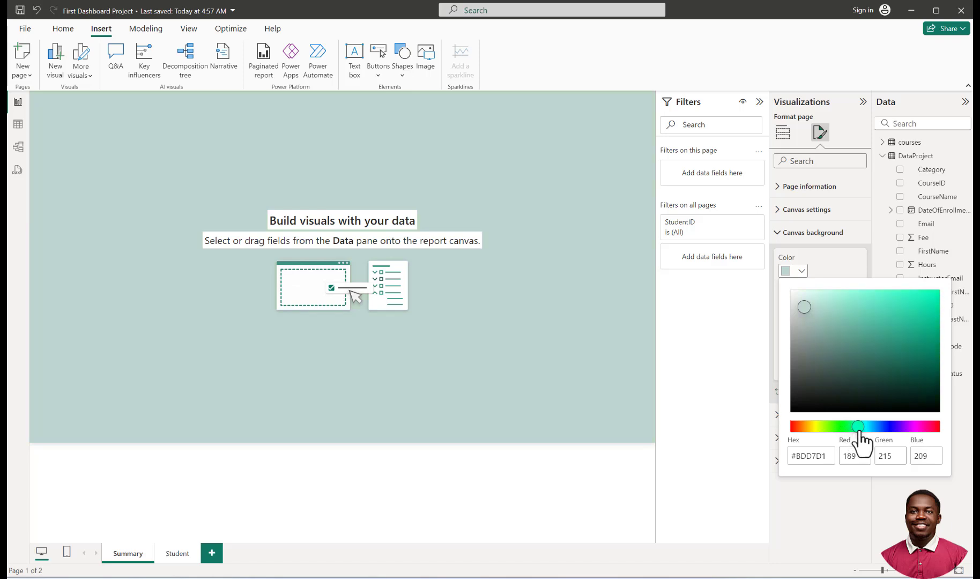
{"action": "left_click", "coordinate": [802, 303]}
{"action": "left_click_drag", "start_coordinate": [802, 303], "coordinate": [800, 294]}
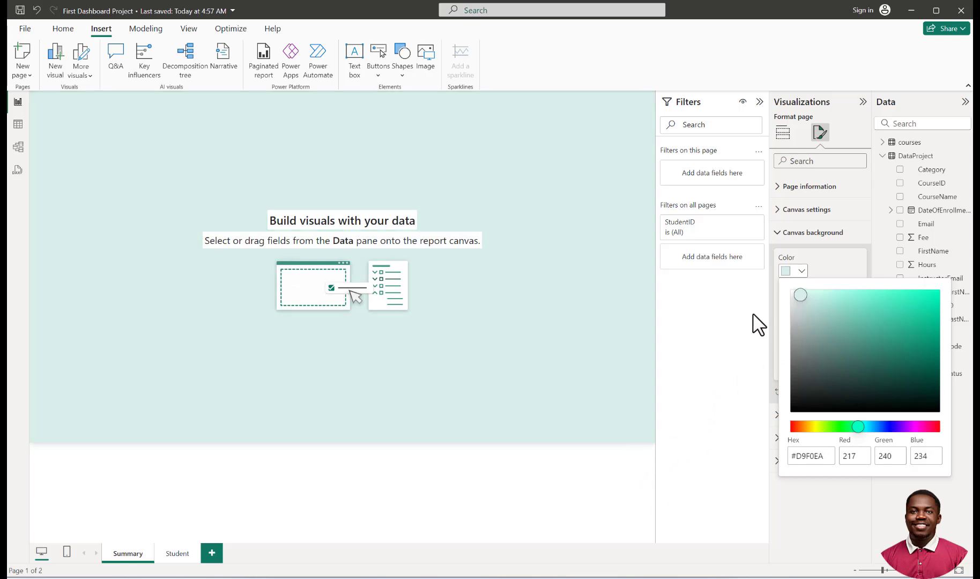
{"action": "left_click", "coordinate": [777, 209]}
Step: Set the canvas's vertical alignment to Middle
{"action": "left_click", "coordinate": [777, 209]}
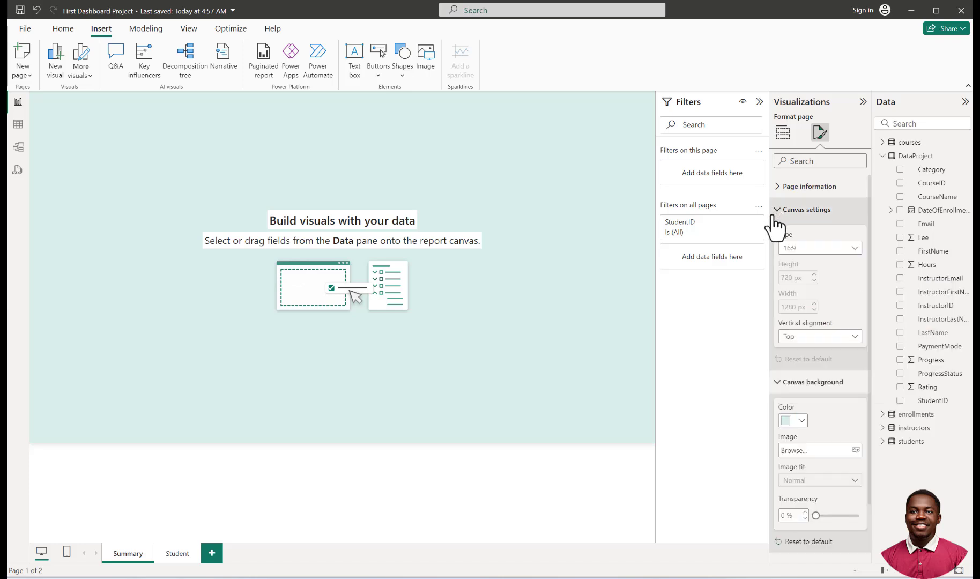
{"action": "left_click", "coordinate": [820, 336]}
{"action": "left_click", "coordinate": [815, 364]}
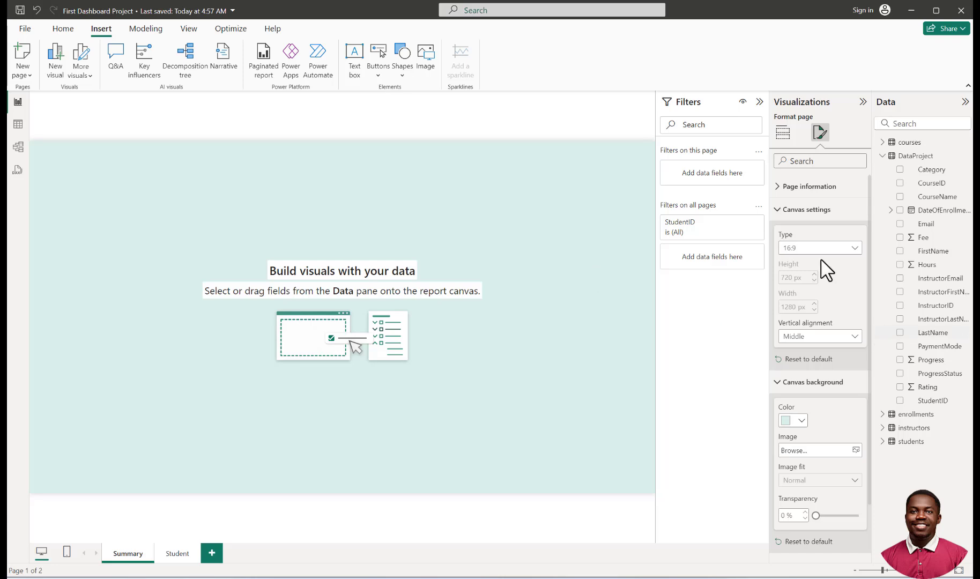
Step: Try the 4:3 canvas type and return it to 16:9
{"action": "left_click", "coordinate": [797, 257]}
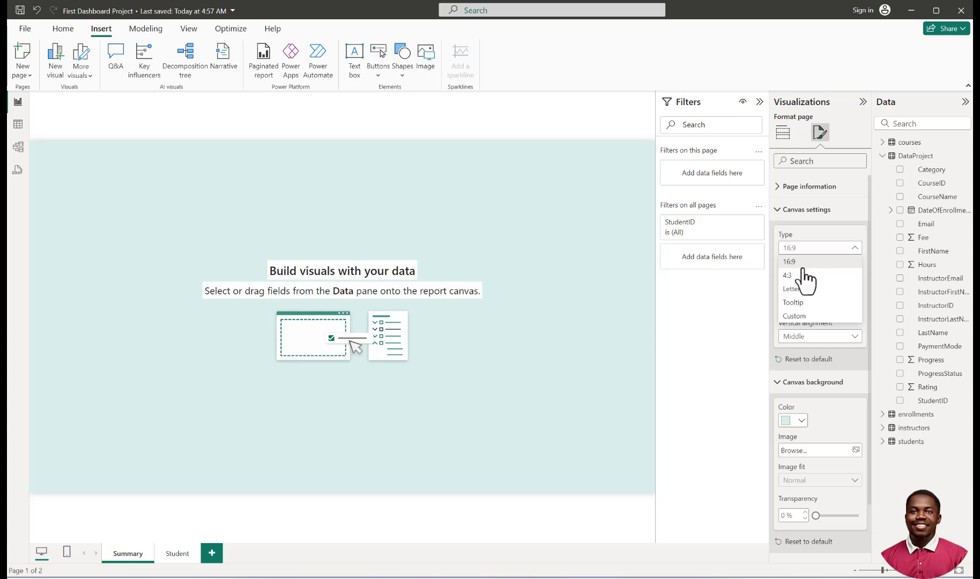
{"action": "left_click", "coordinate": [798, 277]}
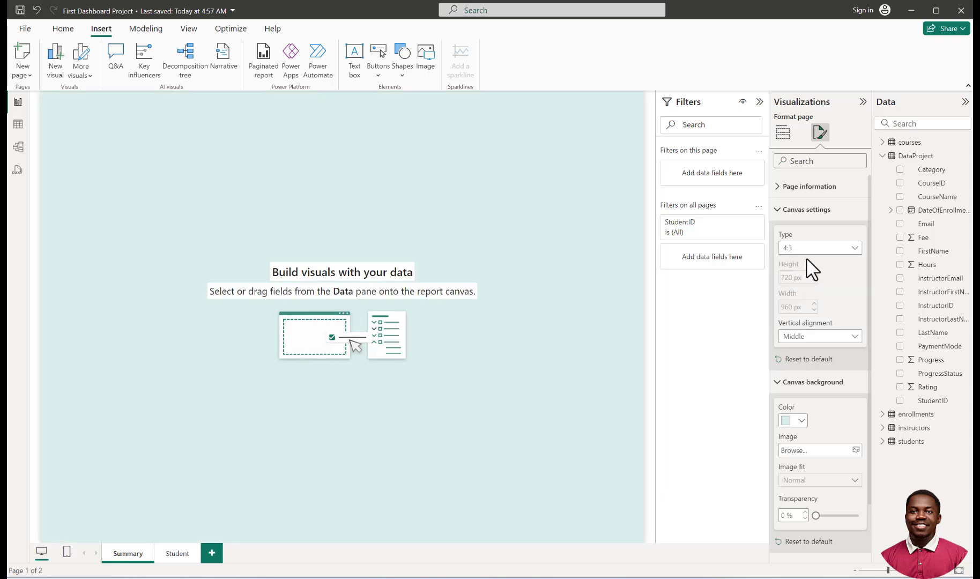
{"action": "left_click", "coordinate": [805, 248]}
{"action": "left_click", "coordinate": [804, 261]}
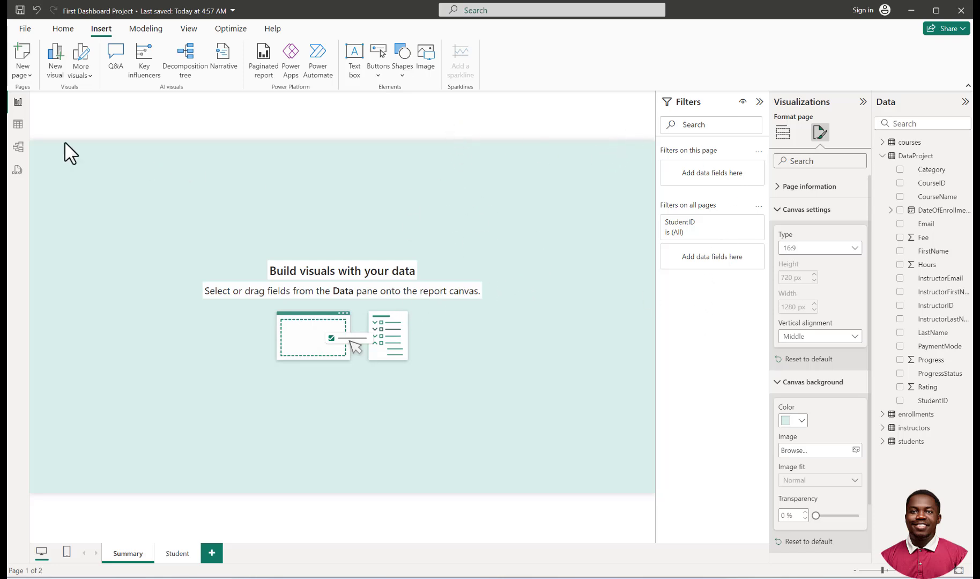
Step: Insert a rectangle shape on the Summary page and stretch it down almost to the canvas's lower edge
{"action": "left_click", "coordinate": [404, 85]}
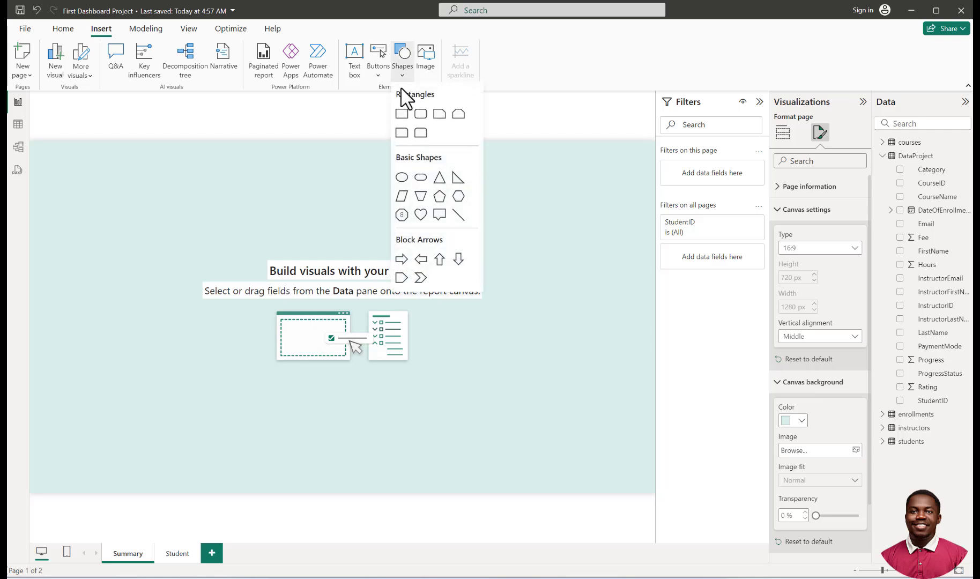
{"action": "left_click", "coordinate": [401, 114]}
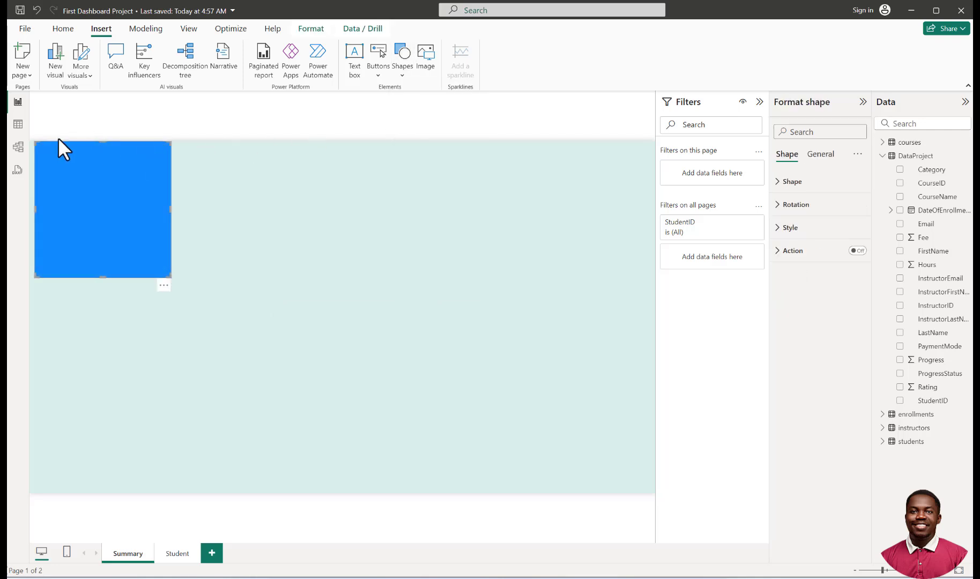
{"action": "left_click_drag", "start_coordinate": [103, 278], "coordinate": [95, 499]}
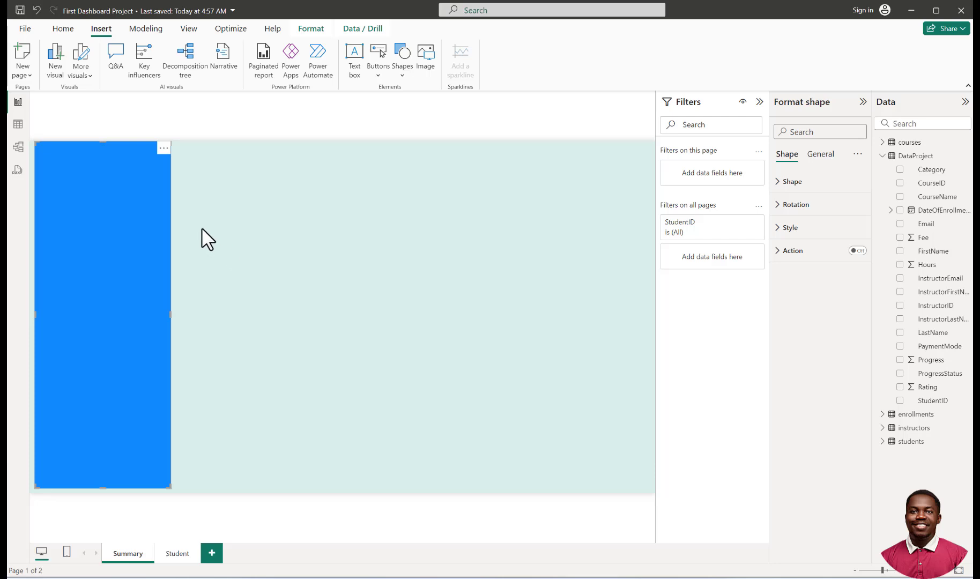
Step: Move the blue rectangle flush against the canvas's left edge
{"action": "scroll", "coordinate": [217, 230], "scroll_direction": "down", "scroll_amount": 2}
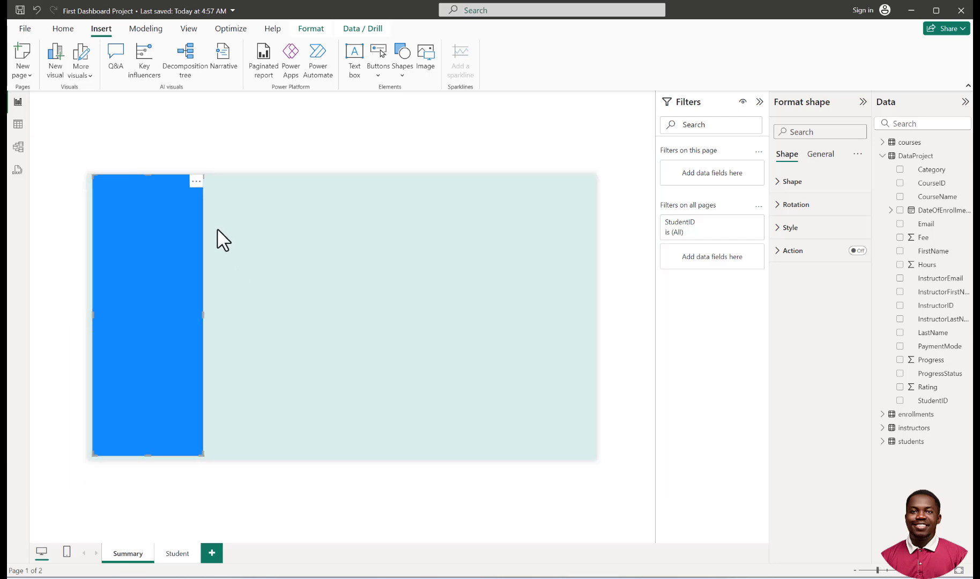
{"action": "scroll", "coordinate": [217, 230], "scroll_direction": "up", "scroll_amount": 1}
{"action": "scroll", "coordinate": [217, 230], "scroll_direction": "down", "scroll_amount": 1}
{"action": "scroll", "coordinate": [217, 230], "scroll_direction": "up", "scroll_amount": 1}
{"action": "scroll", "coordinate": [217, 230], "scroll_direction": "down", "scroll_amount": 1}
{"action": "left_click_drag", "start_coordinate": [137, 286], "coordinate": [134, 285]}
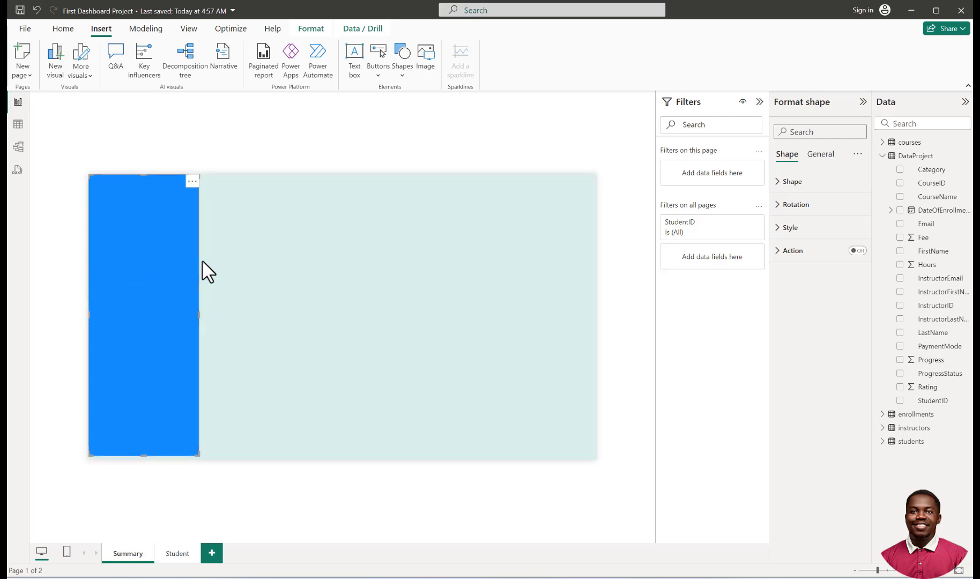
Step: Widen the blue rectangle slightly and extend it down to the canvas's bottom edge
{"action": "left_click", "coordinate": [217, 141]}
{"action": "left_click", "coordinate": [171, 258]}
{"action": "left_click", "coordinate": [198, 313]}
{"action": "left_click", "coordinate": [197, 311]}
{"action": "left_click_drag", "start_coordinate": [198, 317], "coordinate": [203, 317]}
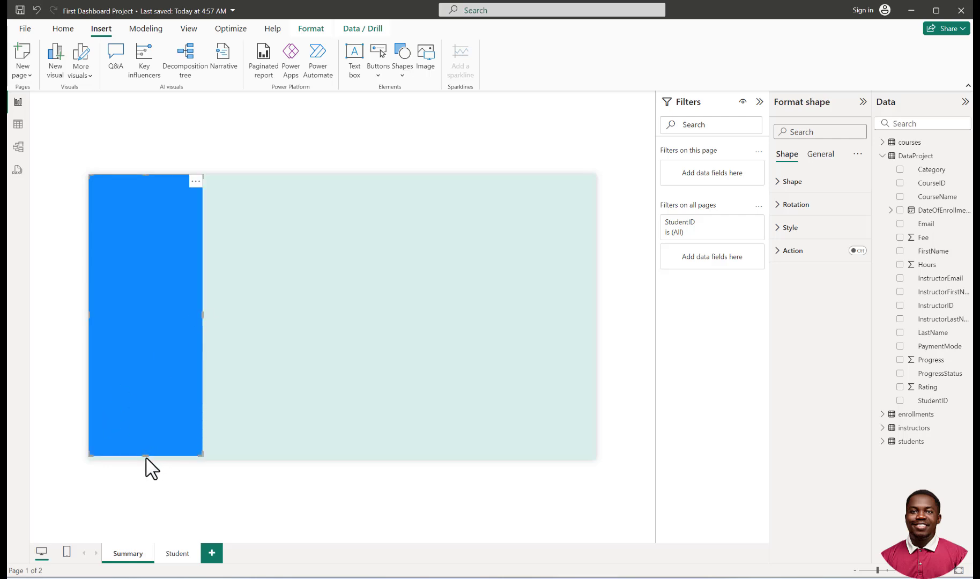
{"action": "left_click_drag", "start_coordinate": [144, 456], "coordinate": [146, 465]}
{"action": "left_click", "coordinate": [153, 142]}
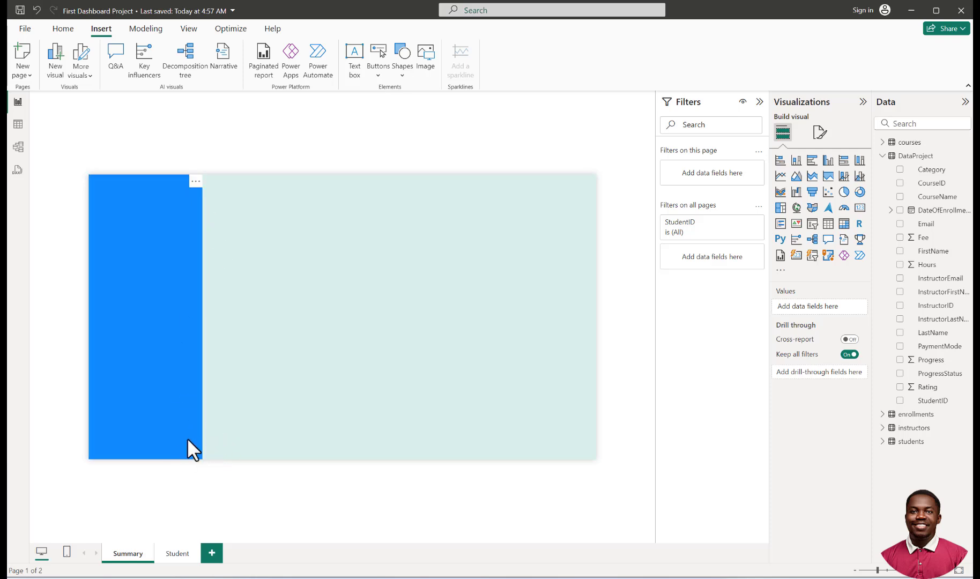
Step: Change the side panel rectangle's fill to a custom muted dark blue, about #38597A
{"action": "left_click", "coordinate": [173, 261]}
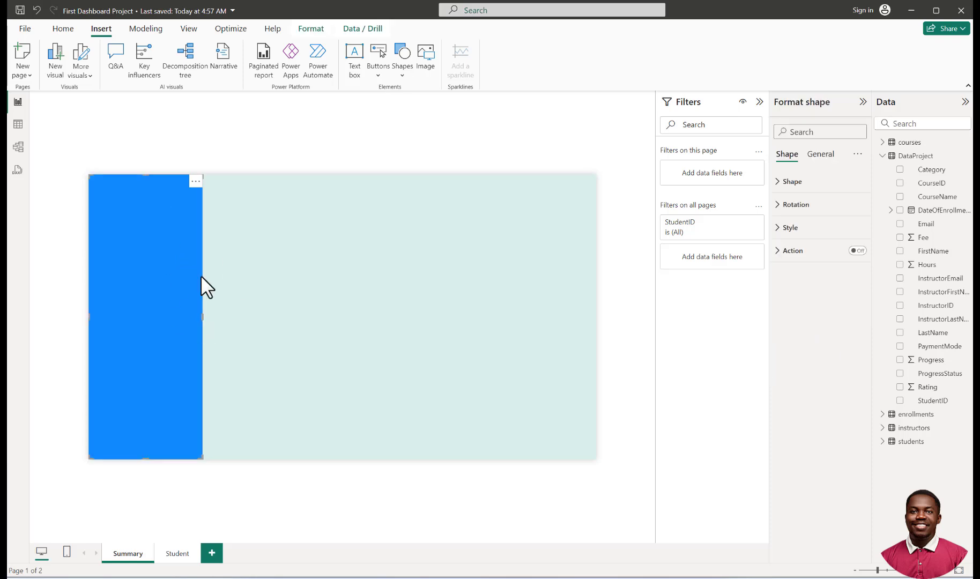
{"action": "left_click", "coordinate": [782, 229]}
{"action": "left_click", "coordinate": [782, 230]}
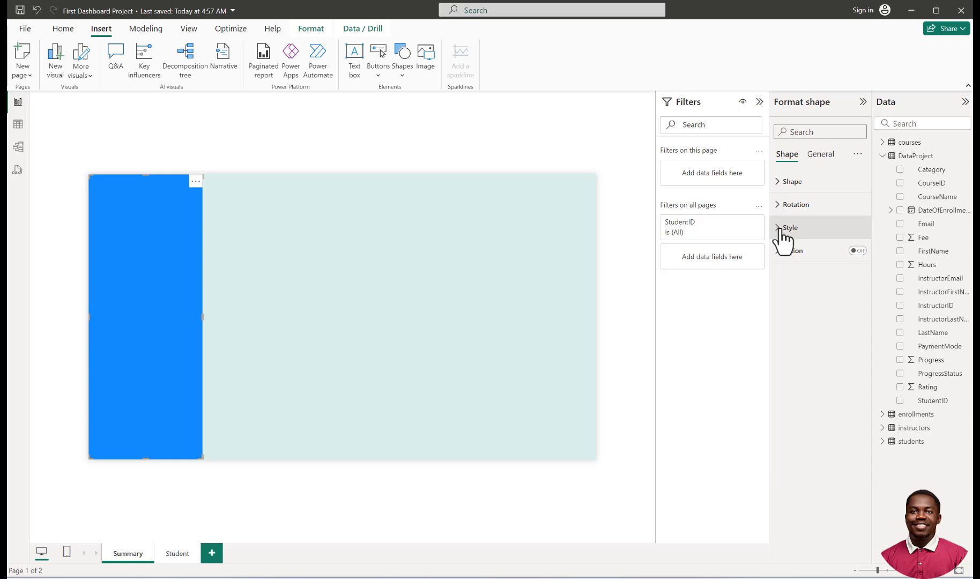
{"action": "left_click", "coordinate": [781, 230]}
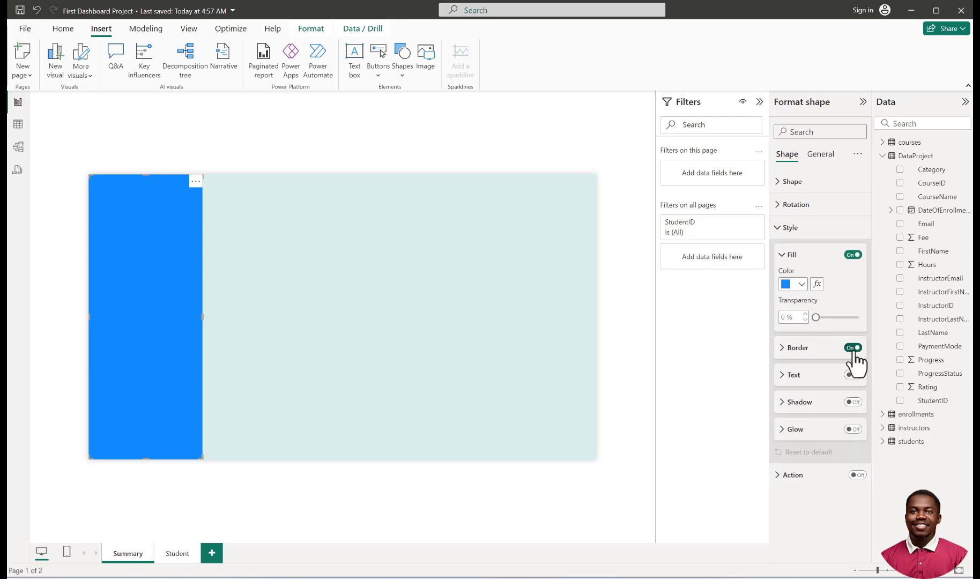
{"action": "left_click", "coordinate": [801, 284]}
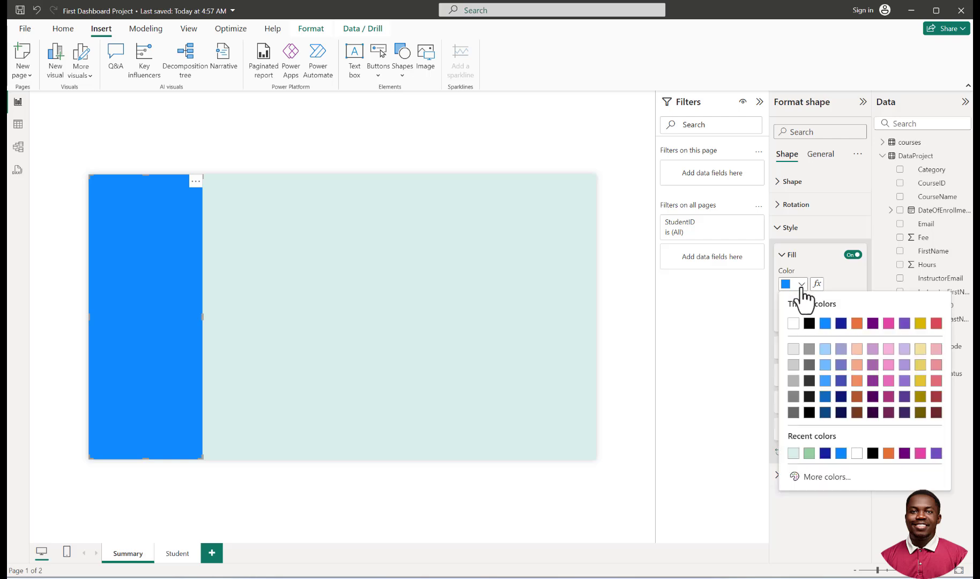
{"action": "left_click", "coordinate": [819, 477]}
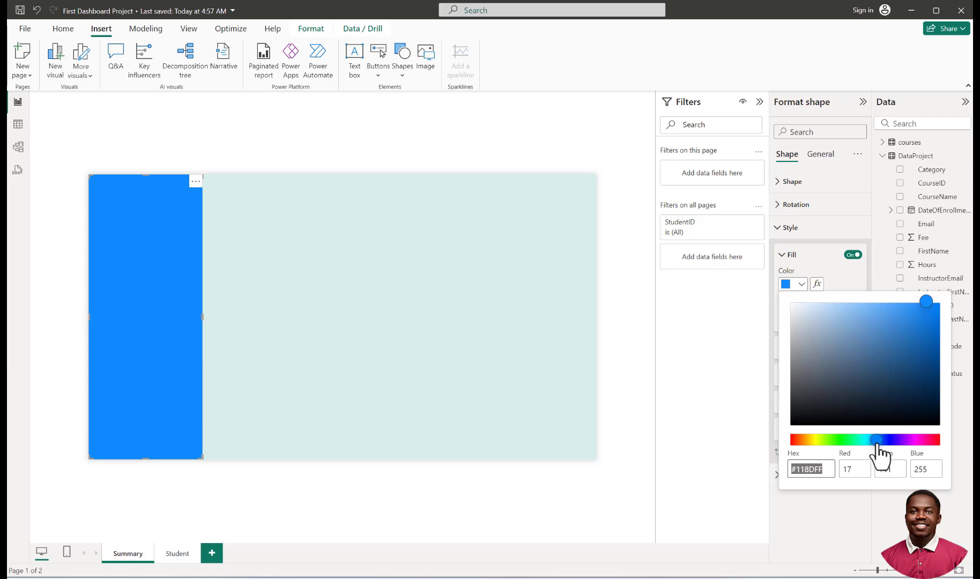
{"action": "left_click", "coordinate": [841, 368]}
{"action": "left_click", "coordinate": [848, 373]}
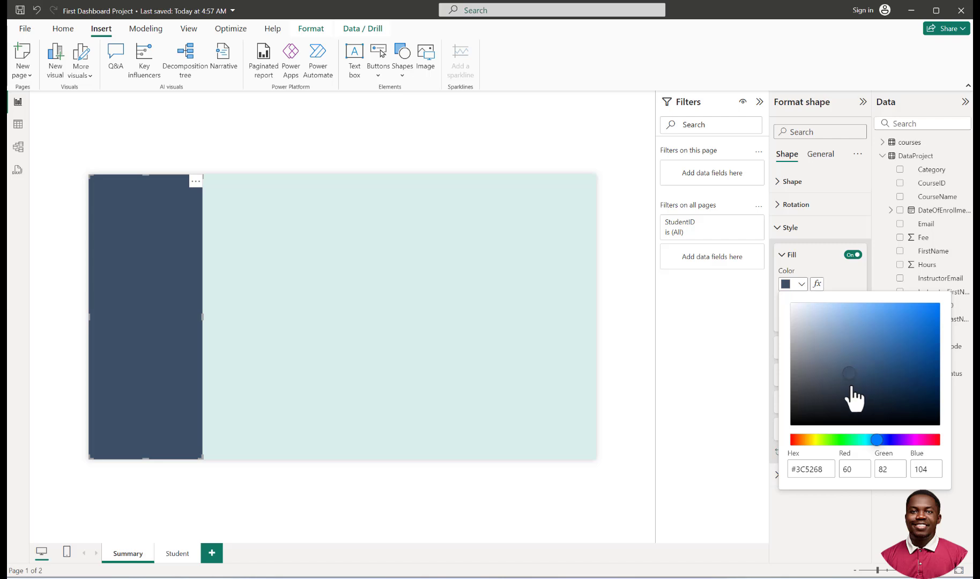
{"action": "left_click_drag", "start_coordinate": [849, 391], "coordinate": [867, 370]}
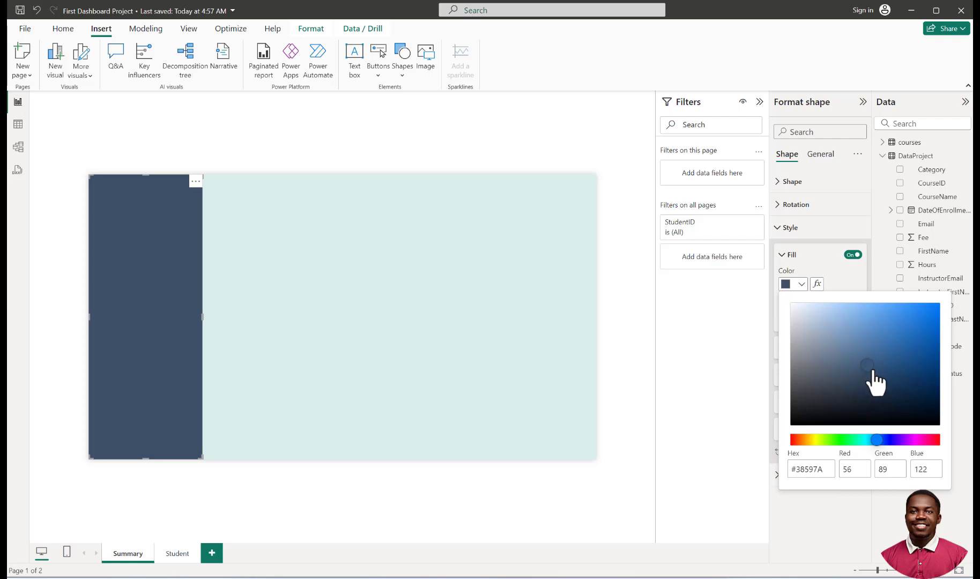
Step: Shift the side panel's fill hue to a deeper navy blue, about #344E7D
{"action": "left_click", "coordinate": [883, 440]}
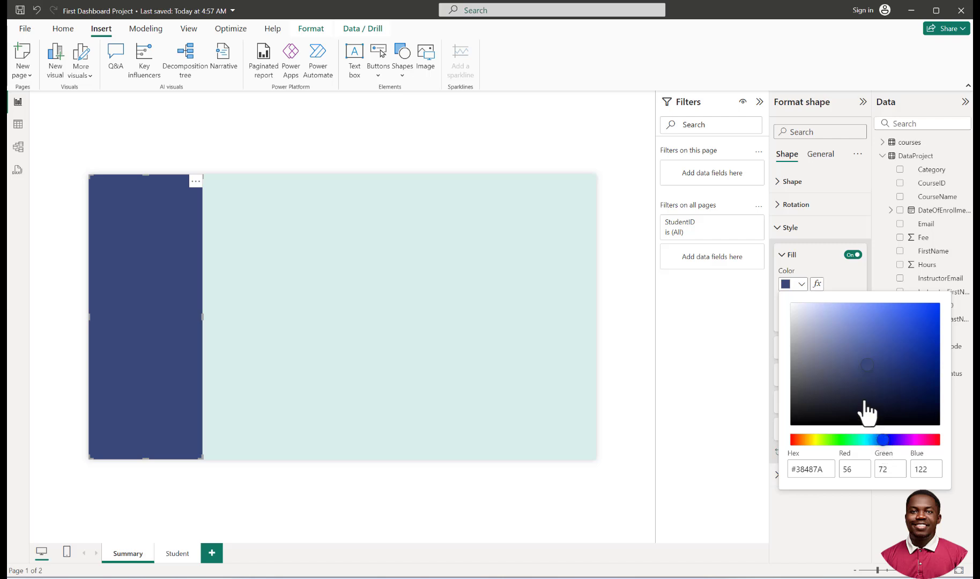
{"action": "left_click", "coordinate": [882, 439]}
{"action": "mouse_move", "coordinate": [868, 383]}
{"action": "left_mouse_down"}
{"action": "mouse_move", "coordinate": [859, 348]}
{"action": "mouse_move", "coordinate": [878, 369]}
{"action": "left_mouse_up"}
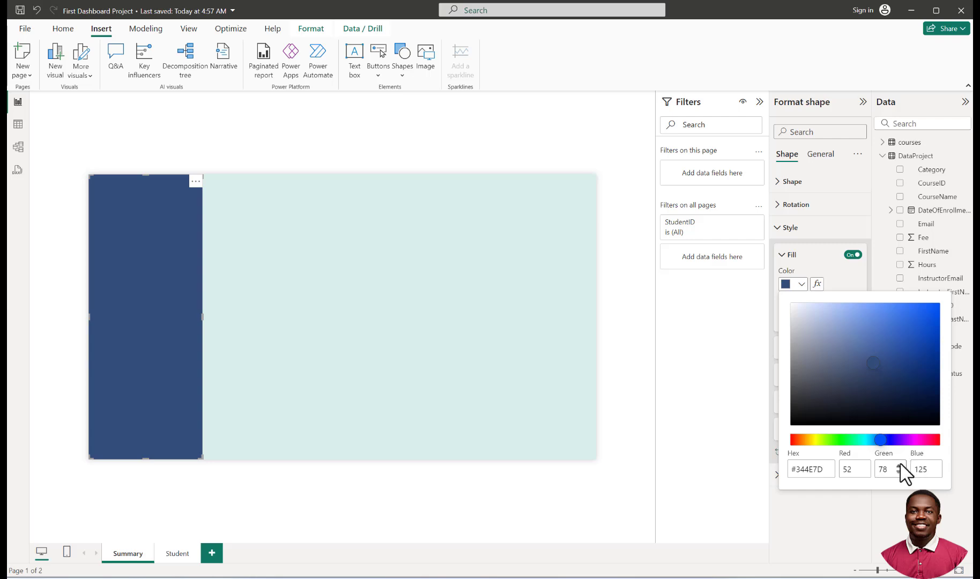
{"action": "left_click", "coordinate": [706, 317]}
{"action": "left_click", "coordinate": [400, 109]}
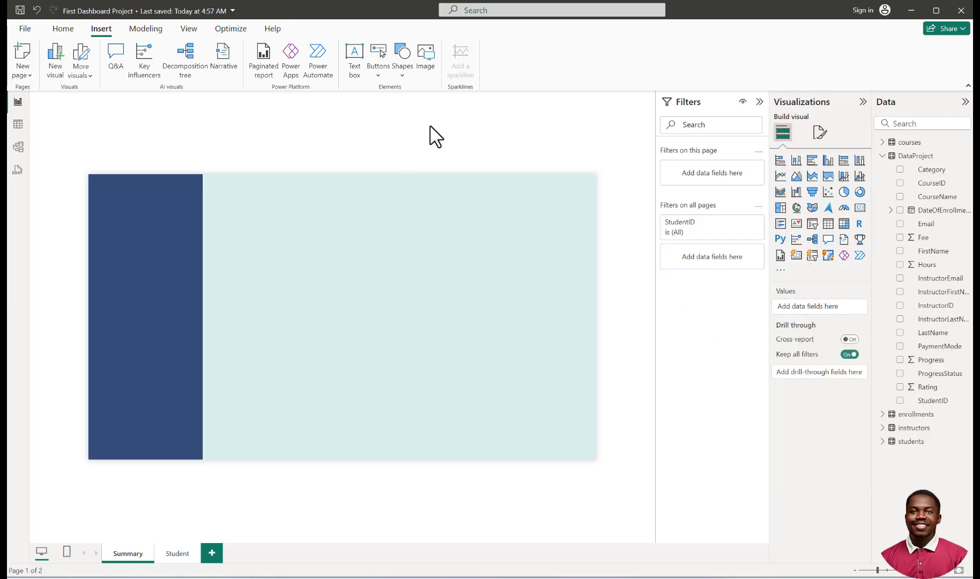
Step: Change the Summary page's canvas background to a custom very pale blue
{"action": "left_click", "coordinate": [818, 134]}
{"action": "left_click", "coordinate": [779, 236]}
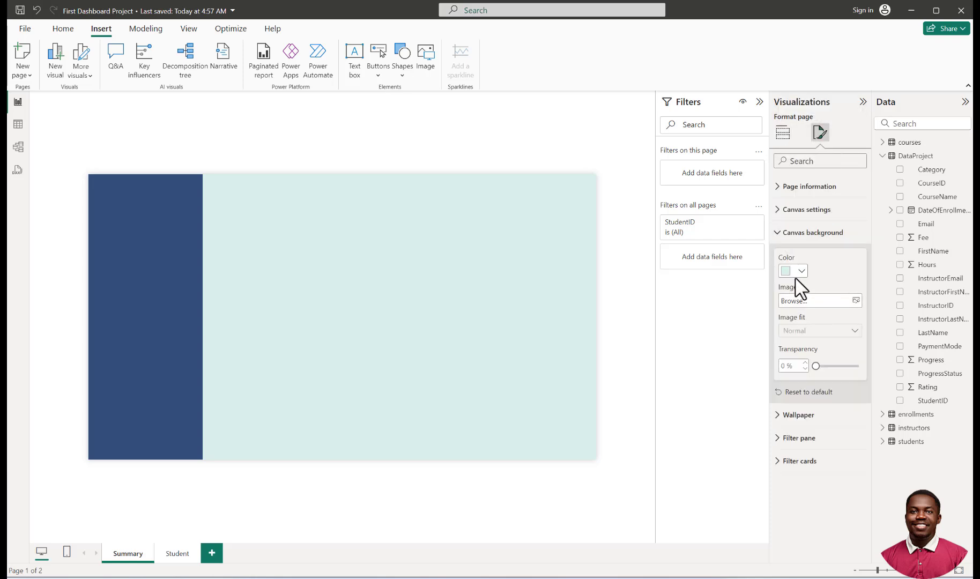
{"action": "left_click", "coordinate": [798, 271]}
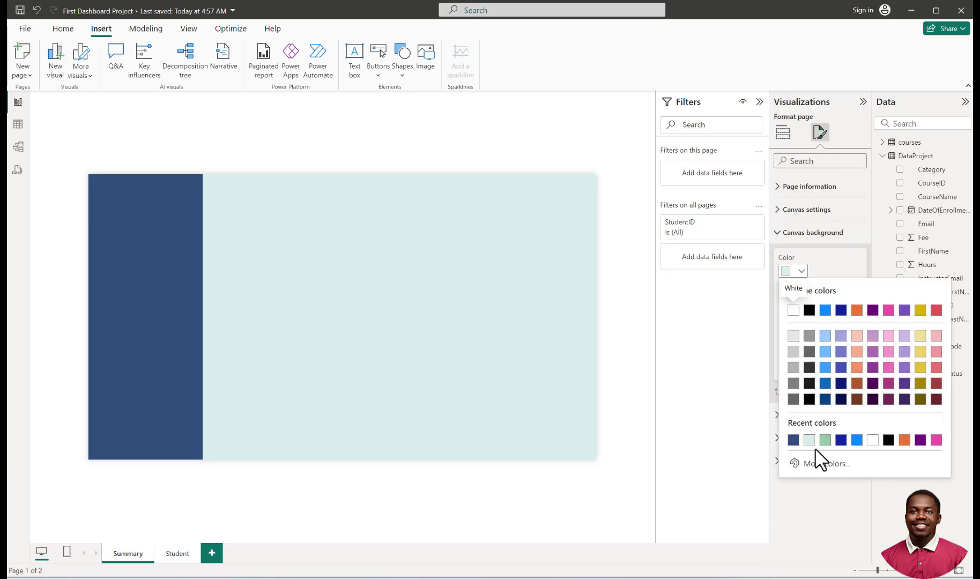
{"action": "left_click", "coordinate": [811, 469]}
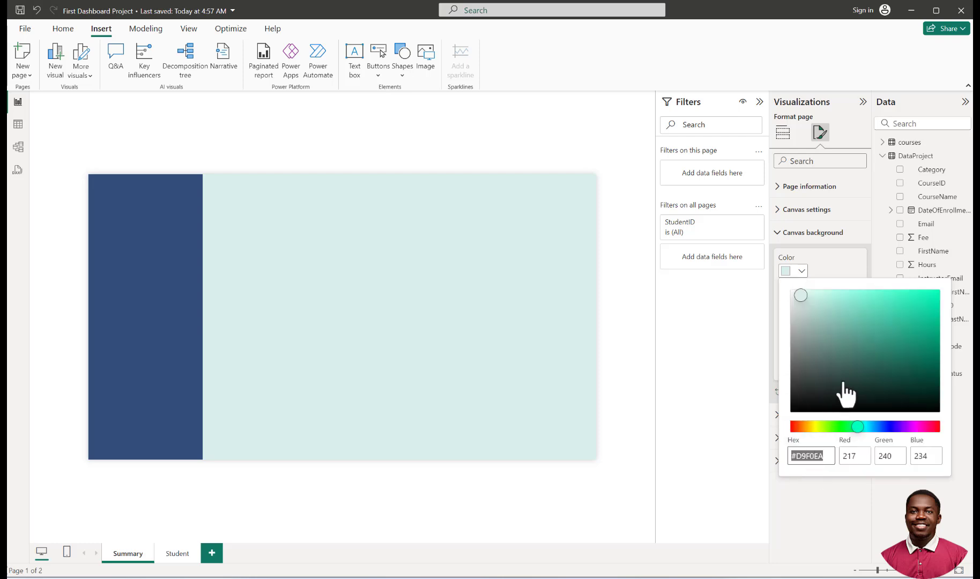
{"action": "mouse_move", "coordinate": [859, 427]}
{"action": "left_mouse_down"}
{"action": "mouse_move", "coordinate": [830, 429]}
{"action": "mouse_move", "coordinate": [864, 428]}
{"action": "left_mouse_up"}
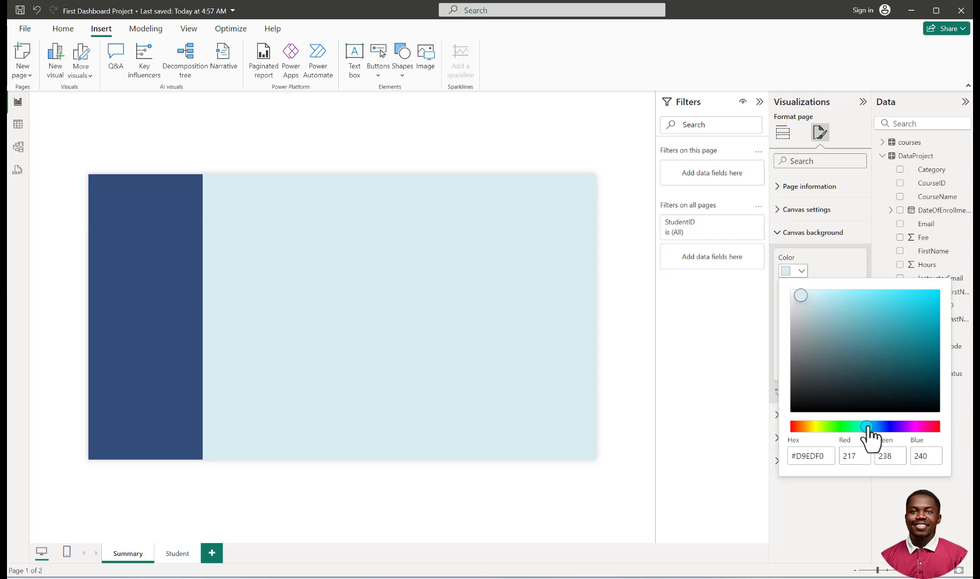
{"action": "left_click", "coordinate": [810, 303]}
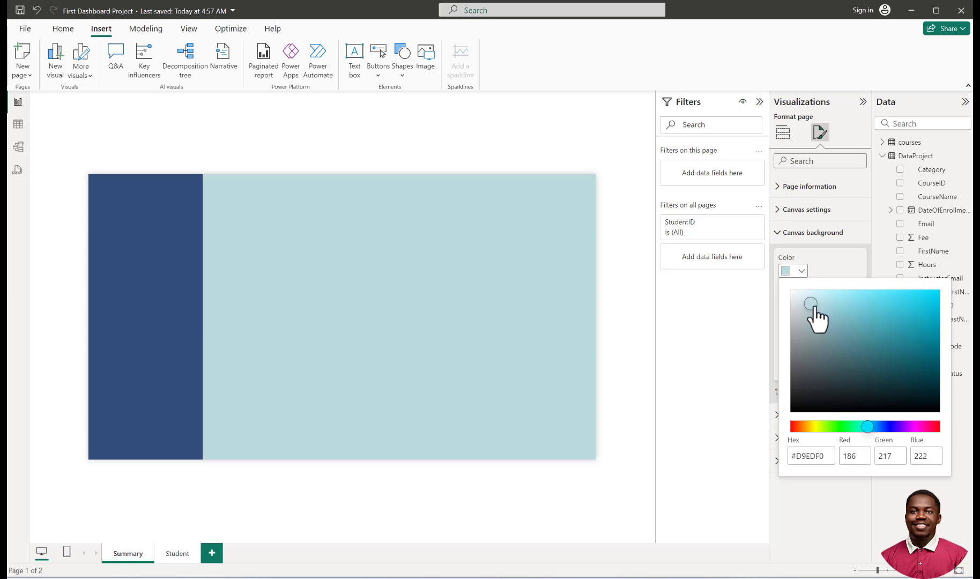
{"action": "mouse_move", "coordinate": [810, 304]}
{"action": "left_mouse_down"}
{"action": "mouse_move", "coordinate": [804, 290]}
{"action": "mouse_move", "coordinate": [820, 311]}
{"action": "mouse_move", "coordinate": [794, 295]}
{"action": "left_mouse_up"}
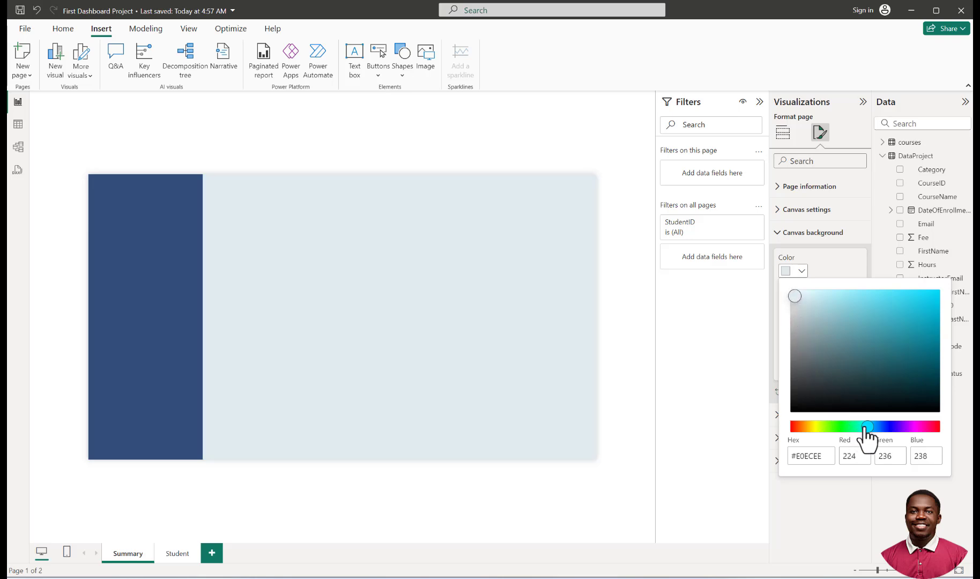
{"action": "mouse_move", "coordinate": [867, 427]}
{"action": "left_mouse_down"}
{"action": "mouse_move", "coordinate": [823, 427]}
{"action": "mouse_move", "coordinate": [875, 427]}
{"action": "left_mouse_up"}
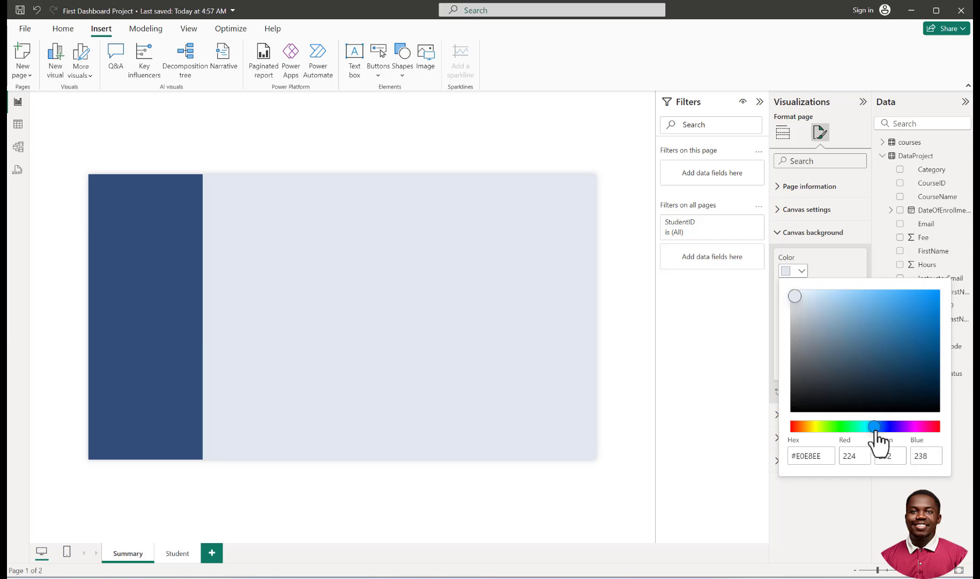
{"action": "left_click_drag", "start_coordinate": [793, 298], "coordinate": [797, 293]}
{"action": "left_click", "coordinate": [622, 203]}
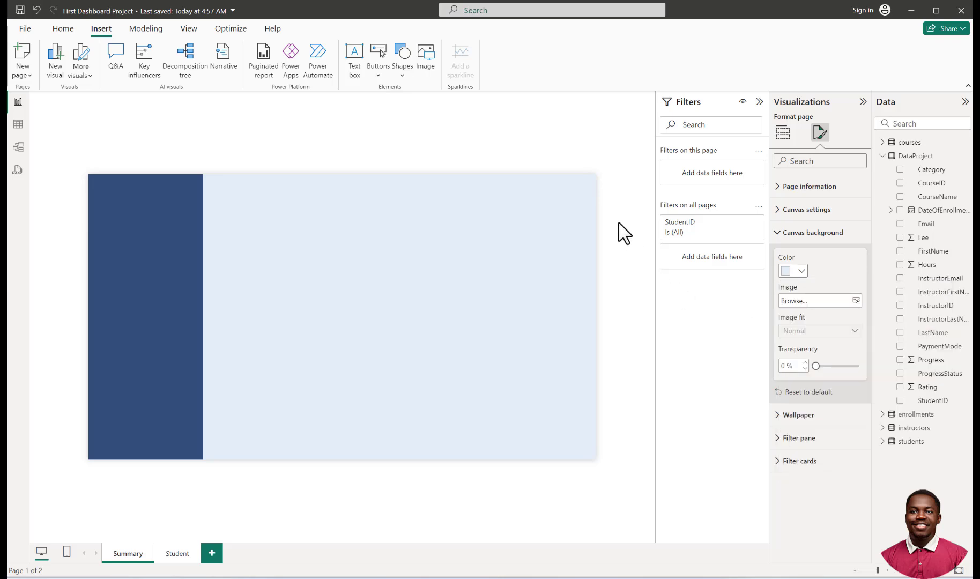
Step: Change the dark blue side panel's shape type to Rounded tab, both top corners
{"action": "left_click", "coordinate": [188, 310]}
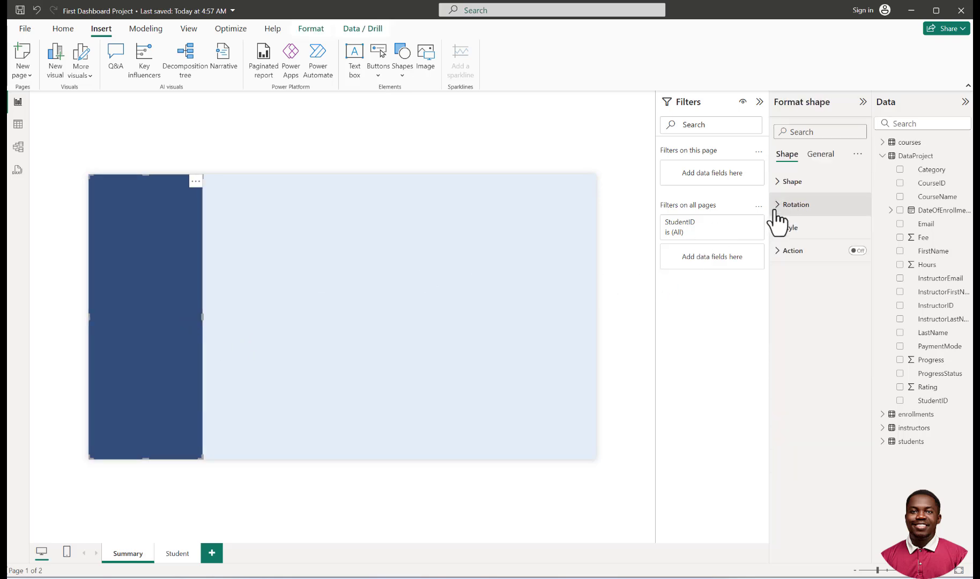
{"action": "left_click", "coordinate": [782, 191]}
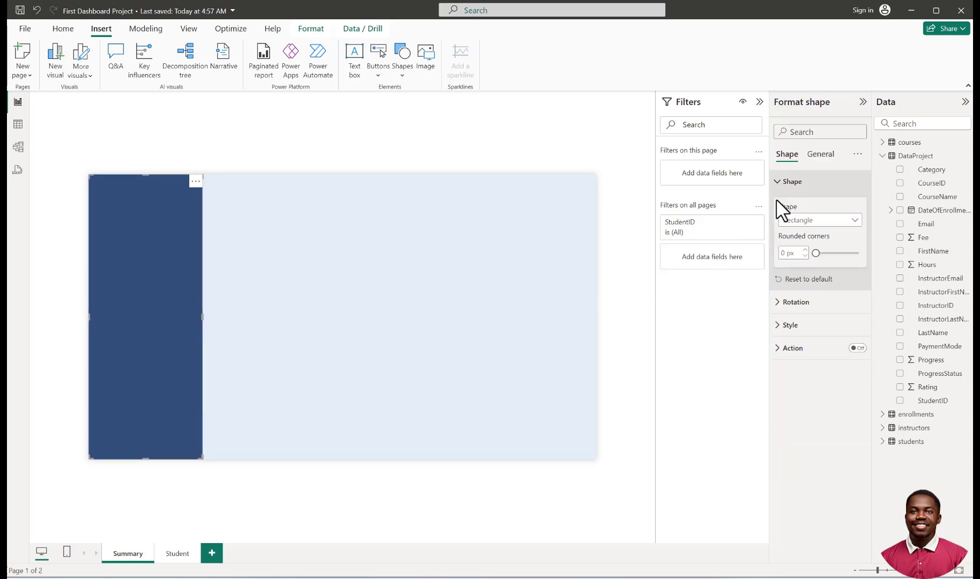
{"action": "left_click", "coordinate": [826, 224]}
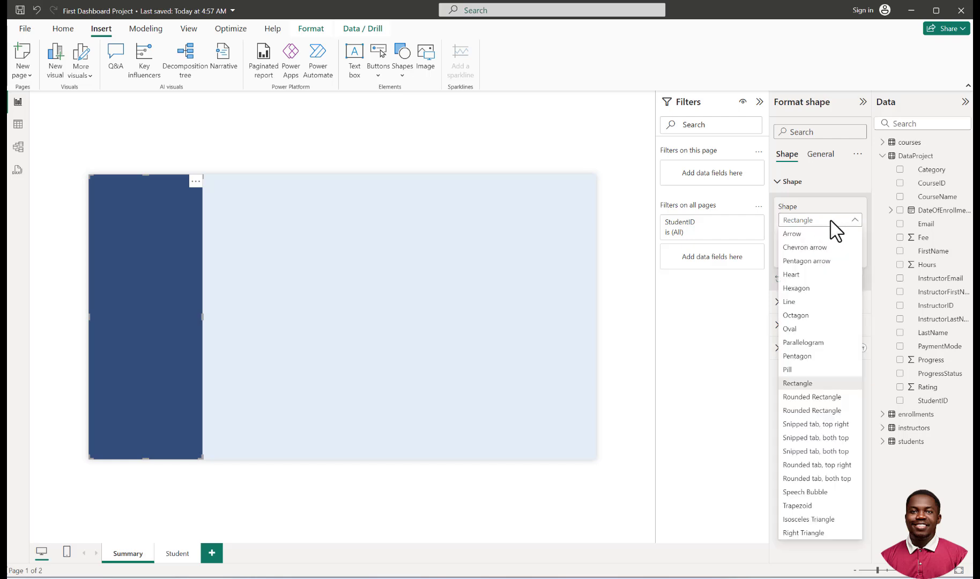
{"action": "left_click", "coordinate": [836, 480]}
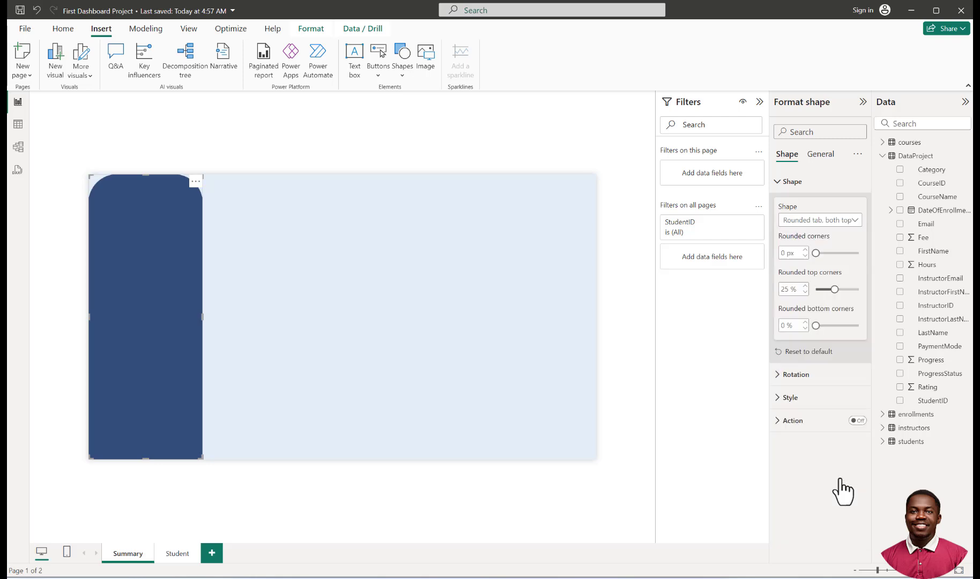
{"action": "left_click", "coordinate": [223, 153]}
Step: Rotate the side panel by 90° with the All rotation setting, turning its rounded corners toward the canvas's interior
{"action": "left_click", "coordinate": [152, 261]}
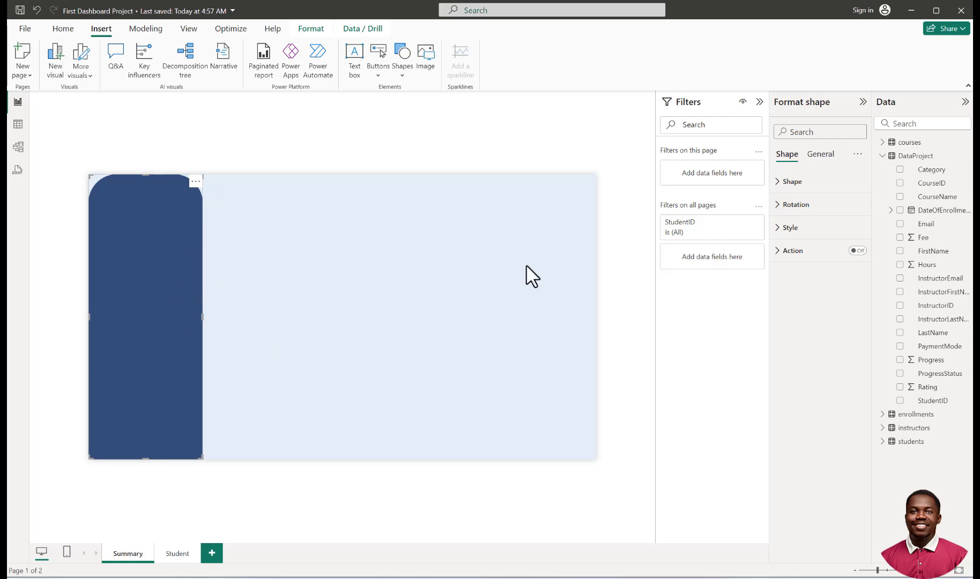
{"action": "left_click", "coordinate": [785, 182]}
{"action": "left_click", "coordinate": [784, 183]}
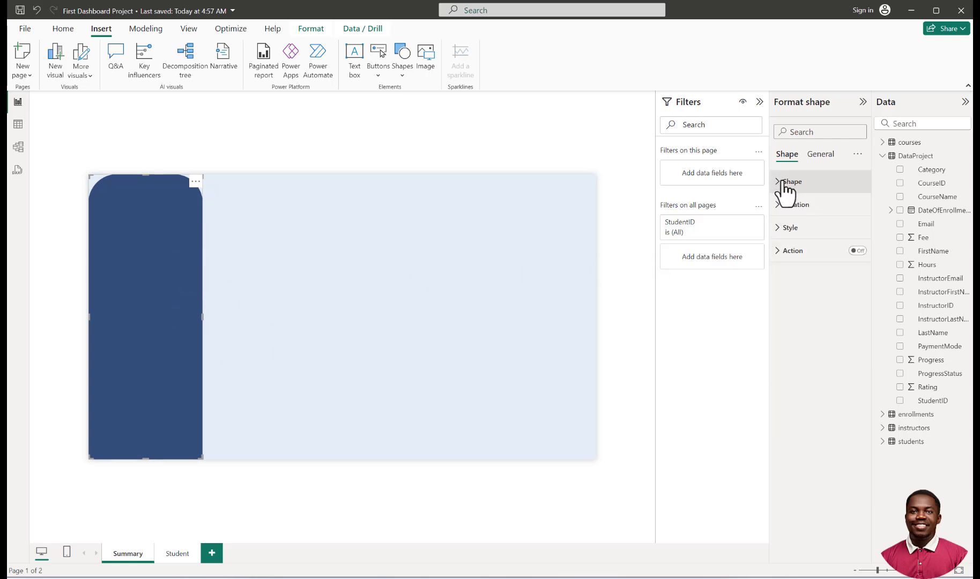
{"action": "left_click", "coordinate": [785, 205]}
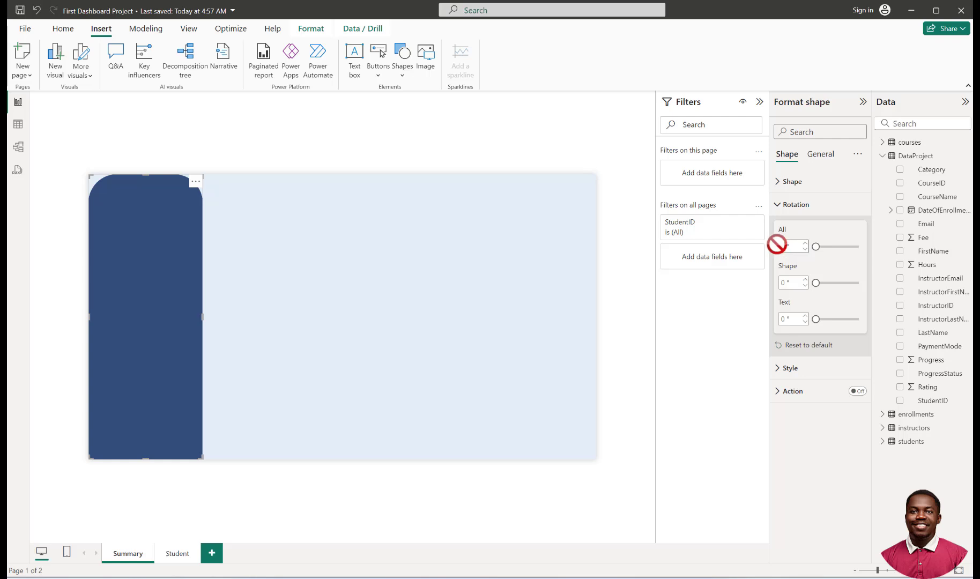
{"action": "left_click", "coordinate": [785, 248]}
{"action": "type", "text": "90"}
{"action": "left_click", "coordinate": [799, 282]}
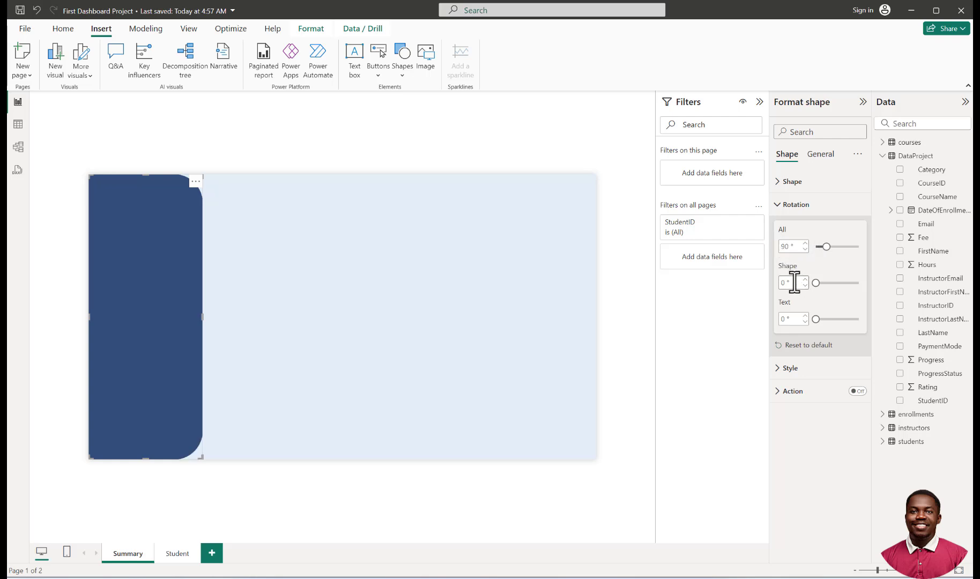
{"action": "left_click", "coordinate": [225, 140]}
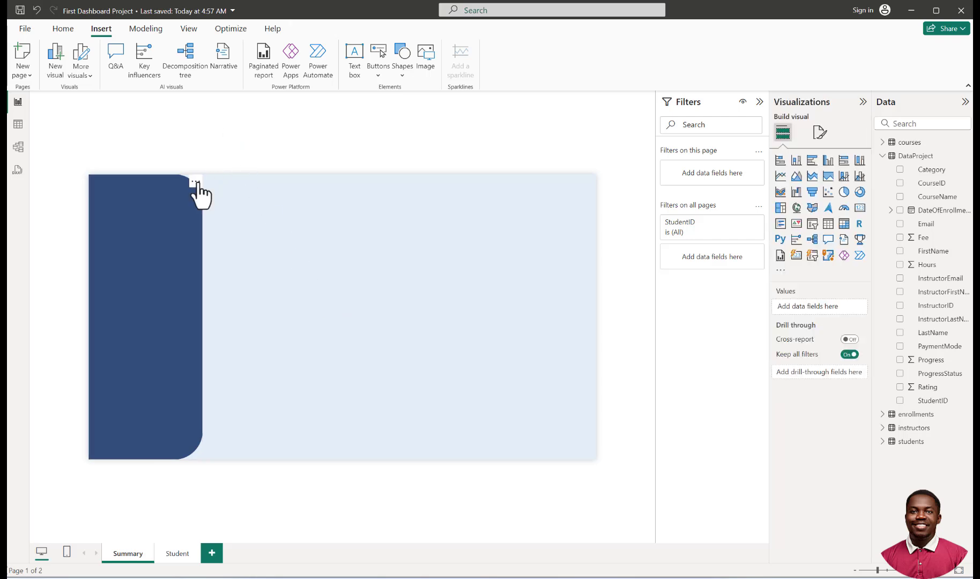
{"action": "left_click", "coordinate": [171, 278]}
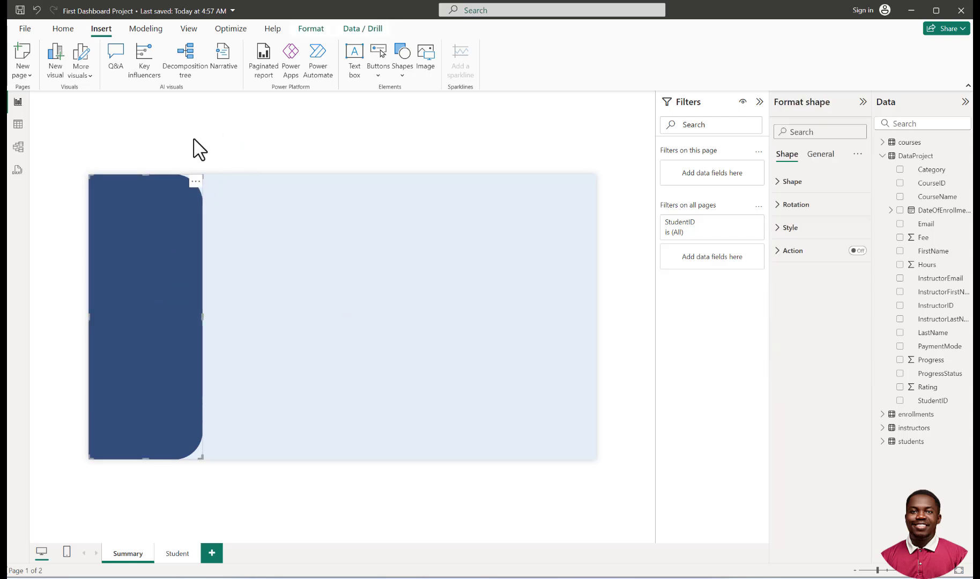
{"action": "left_click", "coordinate": [194, 139]}
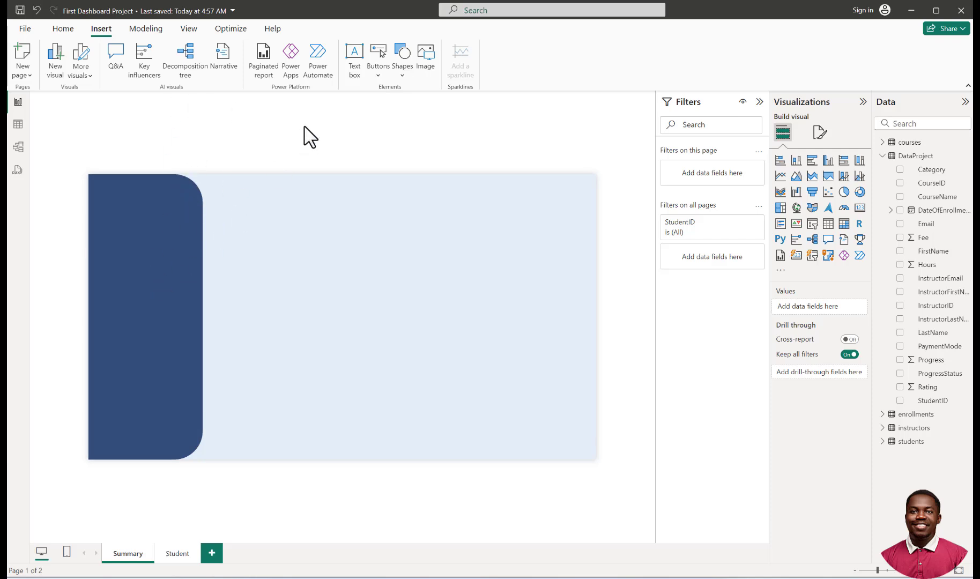
Step: Insert a second rectangle, sized shorter and slightly wider than the side panel and placed overlapping the panel's right edge
{"action": "left_click", "coordinate": [402, 75]}
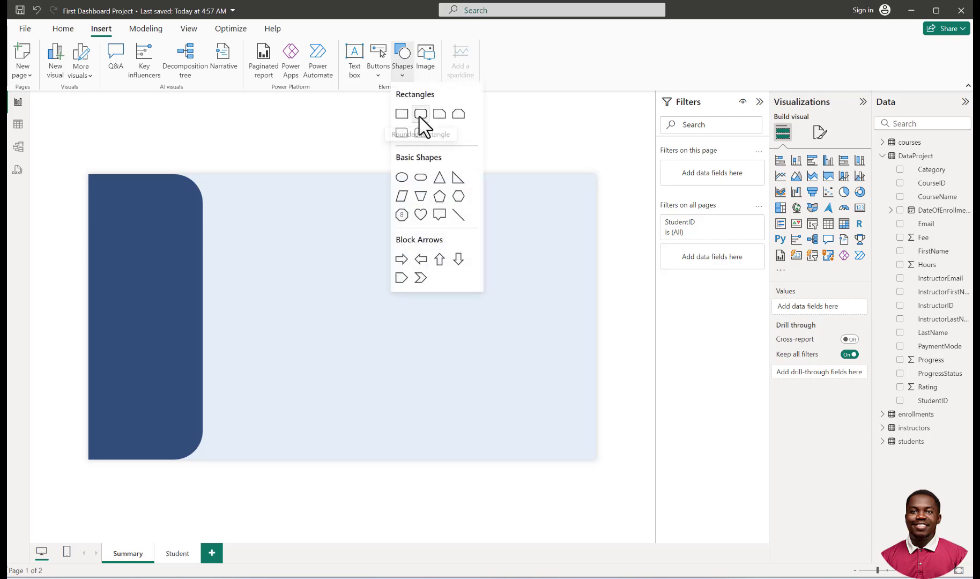
{"action": "left_click", "coordinate": [402, 114]}
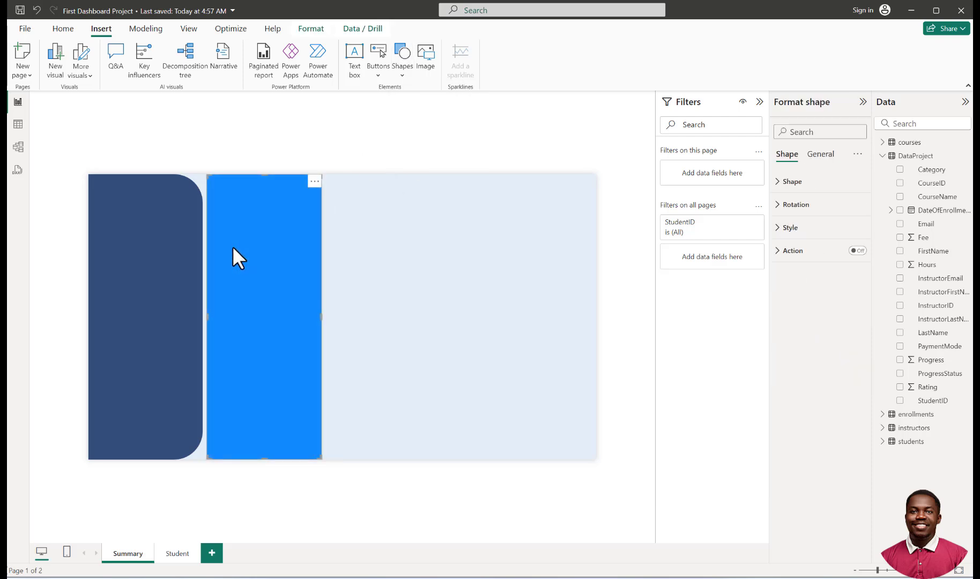
{"action": "left_click_drag", "start_coordinate": [266, 177], "coordinate": [250, 283]}
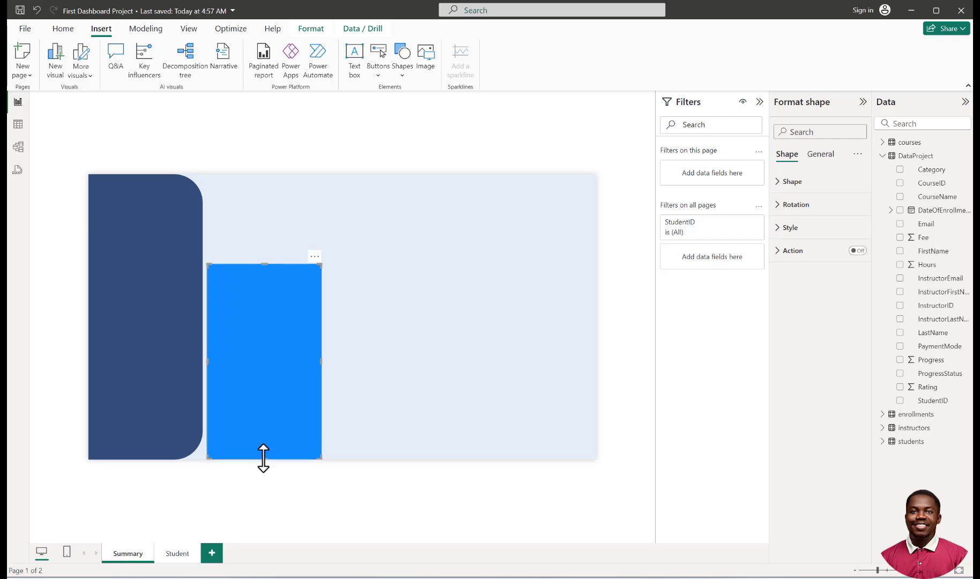
{"action": "left_click_drag", "start_coordinate": [263, 458], "coordinate": [258, 418]}
{"action": "left_click_drag", "start_coordinate": [265, 263], "coordinate": [265, 201]}
{"action": "left_click_drag", "start_coordinate": [262, 283], "coordinate": [217, 282]}
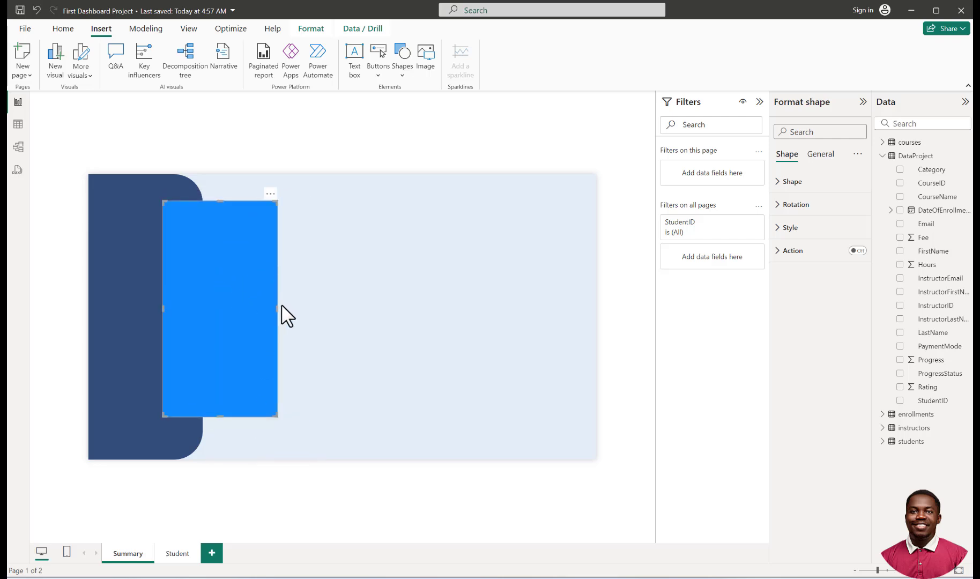
{"action": "left_click_drag", "start_coordinate": [278, 318], "coordinate": [304, 317]}
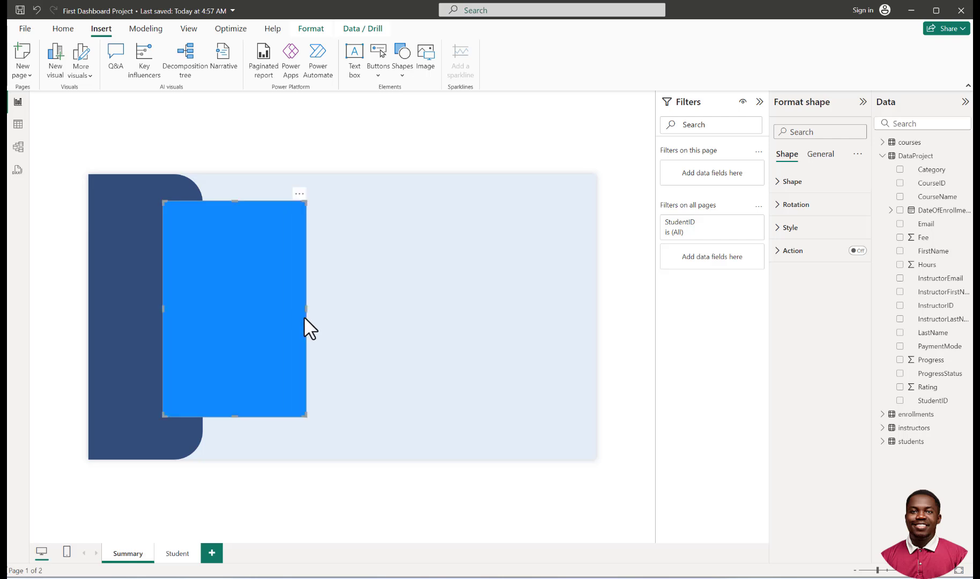
Step: Fill the overlapping blue rectangle with white and turn off its border
{"action": "left_click", "coordinate": [779, 185]}
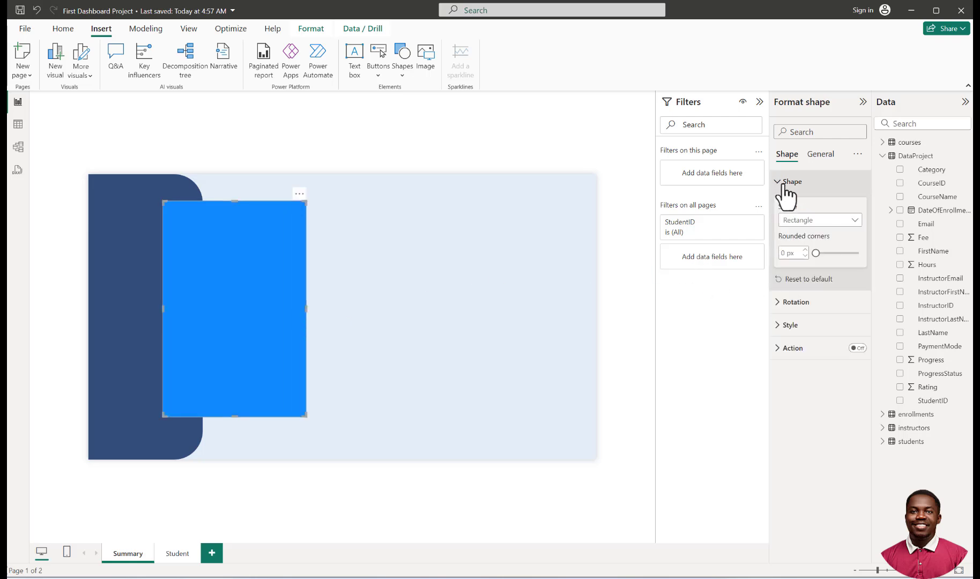
{"action": "left_click", "coordinate": [780, 188]}
{"action": "left_click", "coordinate": [790, 228]}
{"action": "left_click", "coordinate": [792, 285]}
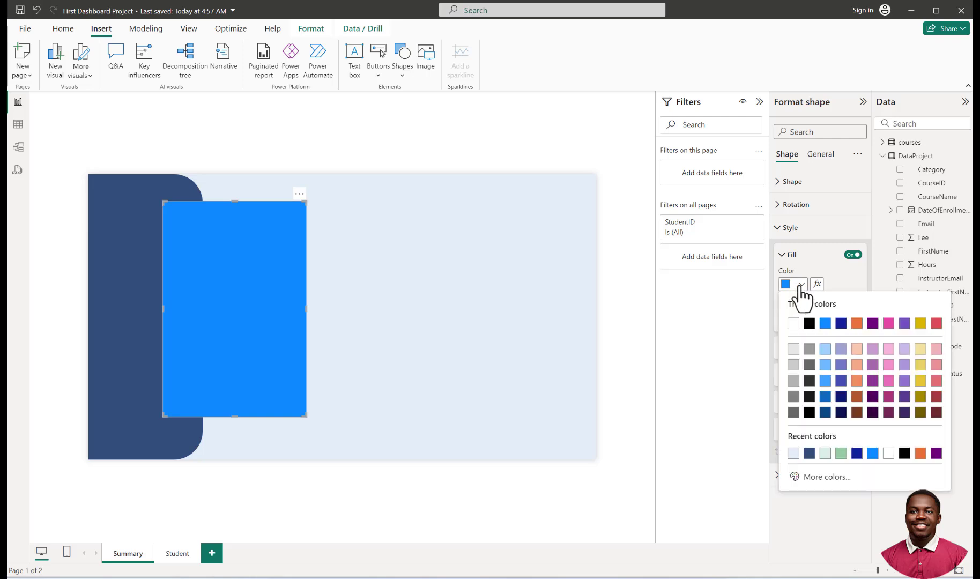
{"action": "left_click", "coordinate": [791, 324]}
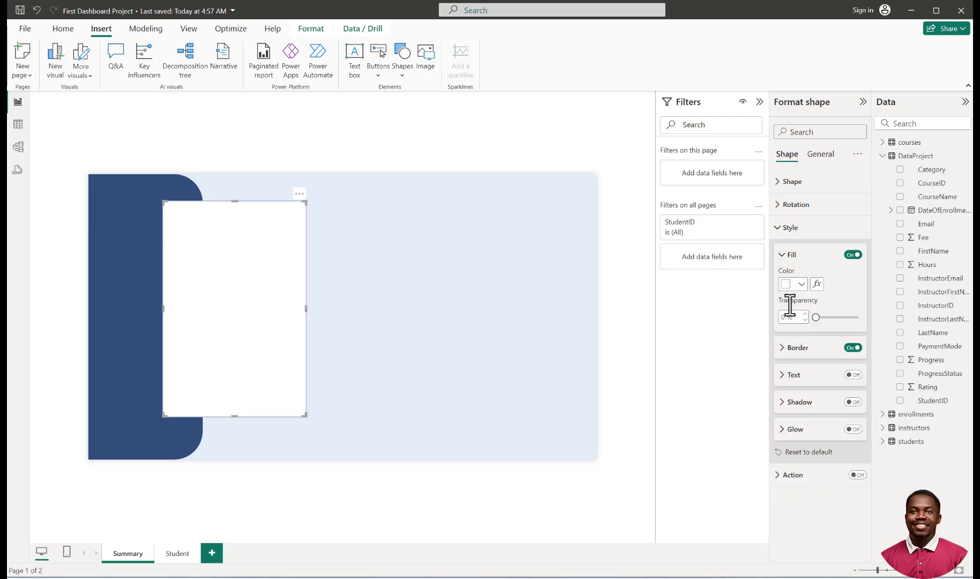
{"action": "left_click", "coordinate": [852, 348]}
Step: Change the white rectangle's shape type to Rounded Rectangle
{"action": "left_click", "coordinate": [793, 183]}
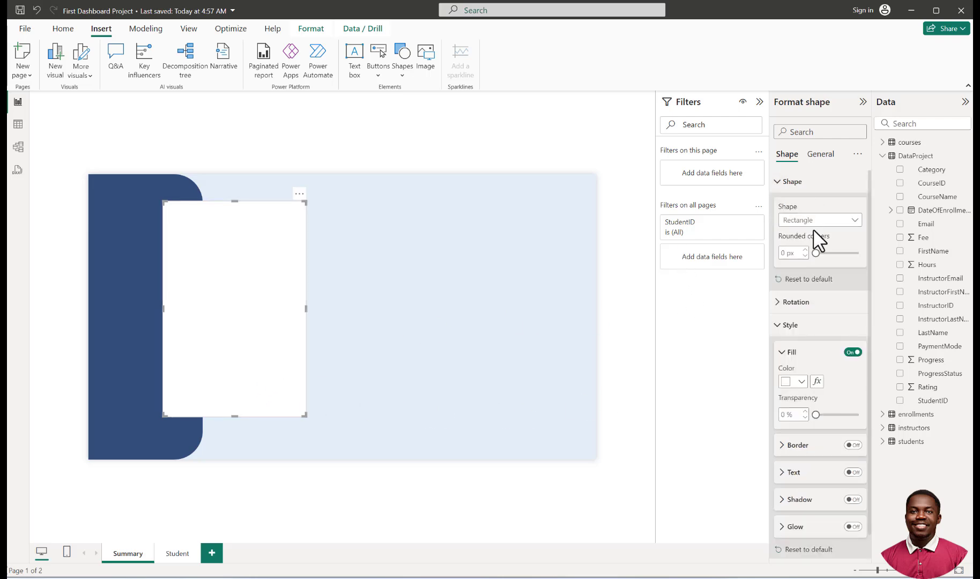
{"action": "left_click", "coordinate": [784, 351]}
{"action": "left_click", "coordinate": [783, 325]}
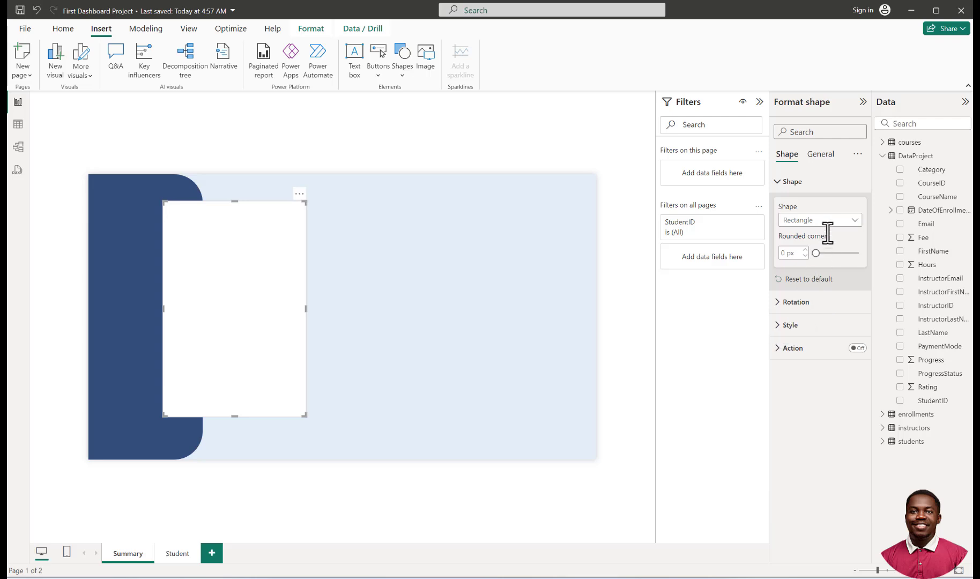
{"action": "left_click", "coordinate": [829, 220]}
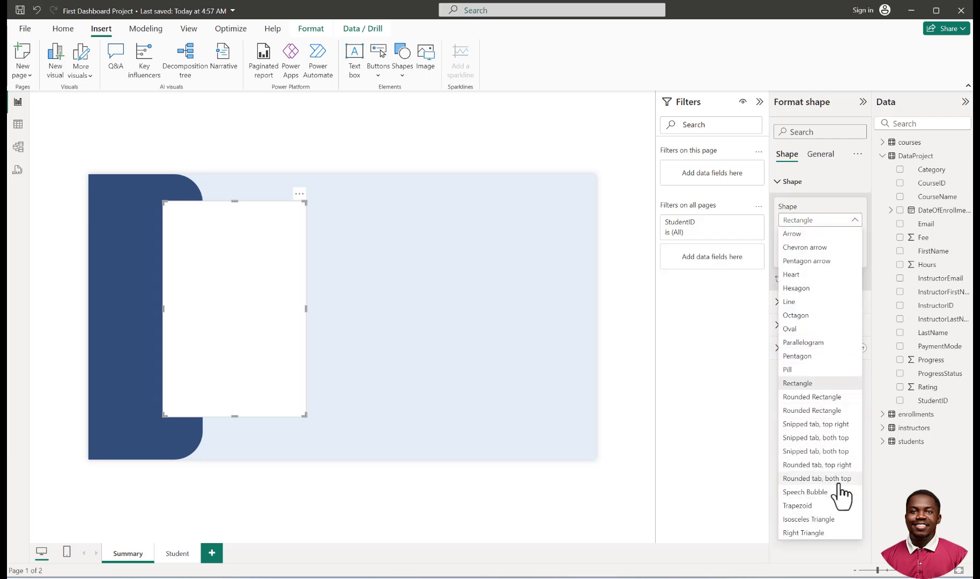
{"action": "left_click", "coordinate": [826, 411]}
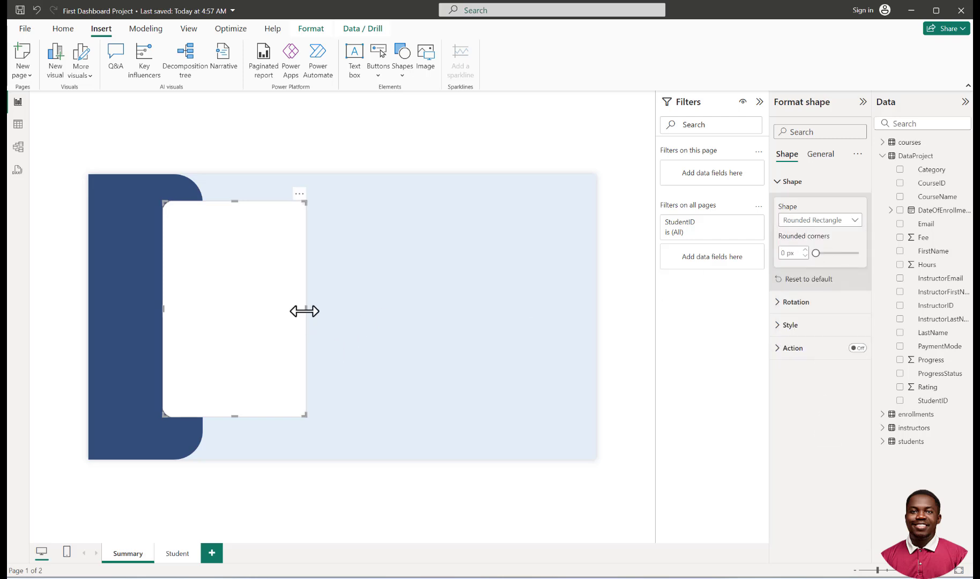
{"action": "left_click", "coordinate": [324, 153]}
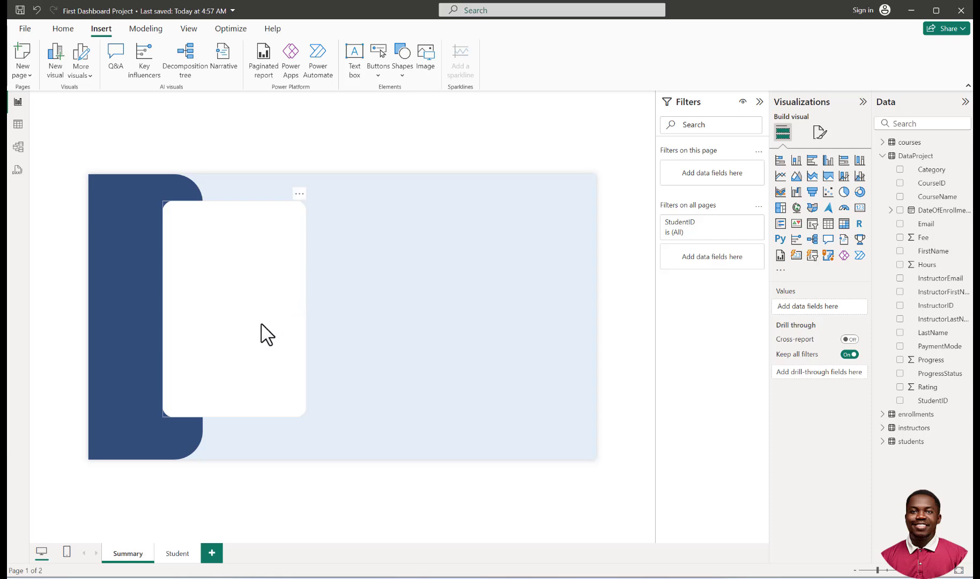
Step: Widen the white rounded card slightly by extending its right edge
{"action": "left_click", "coordinate": [303, 322]}
{"action": "left_click_drag", "start_coordinate": [306, 309], "coordinate": [328, 309]}
{"action": "left_click", "coordinate": [252, 164]}
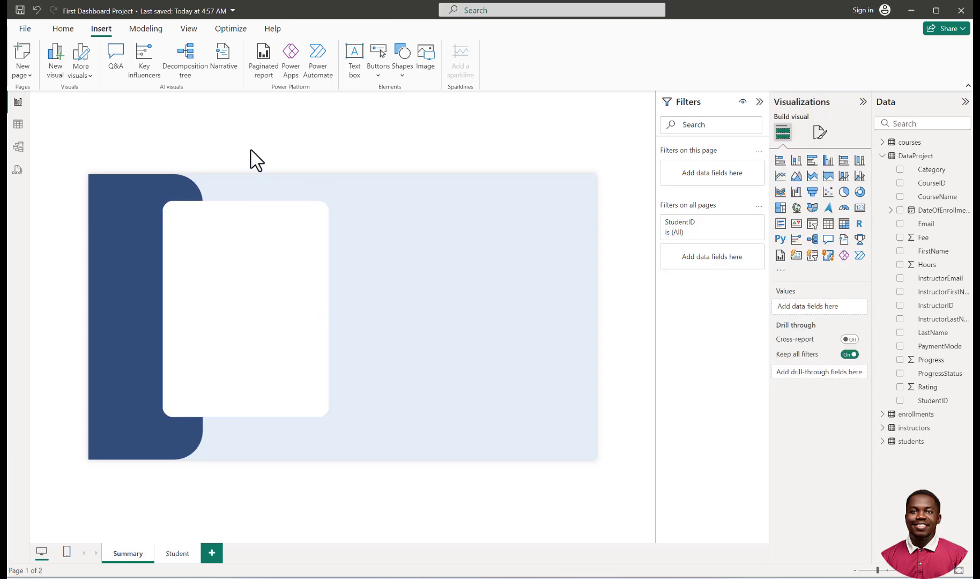
Step: Set the white card's rounded corners to 10 px
{"action": "left_click", "coordinate": [252, 284]}
{"action": "left_click", "coordinate": [782, 190]}
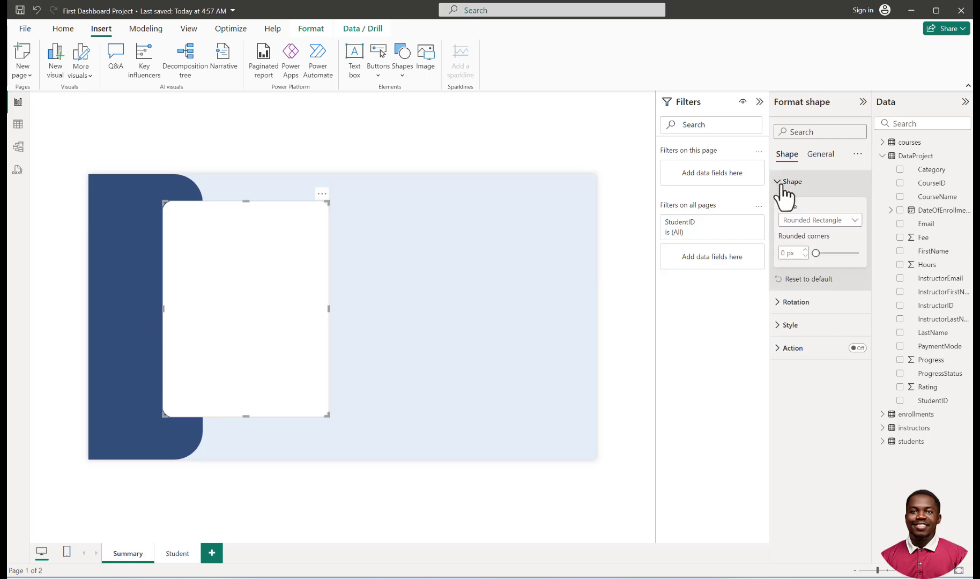
{"action": "left_click_drag", "start_coordinate": [816, 253], "coordinate": [808, 249]}
{"action": "left_click", "coordinate": [807, 250]}
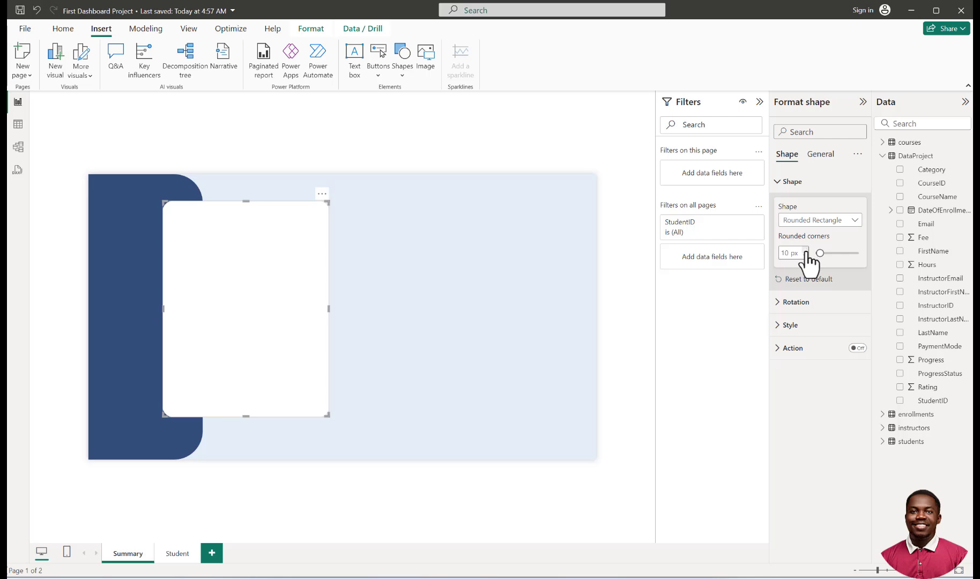
{"action": "left_click", "coordinate": [617, 262]}
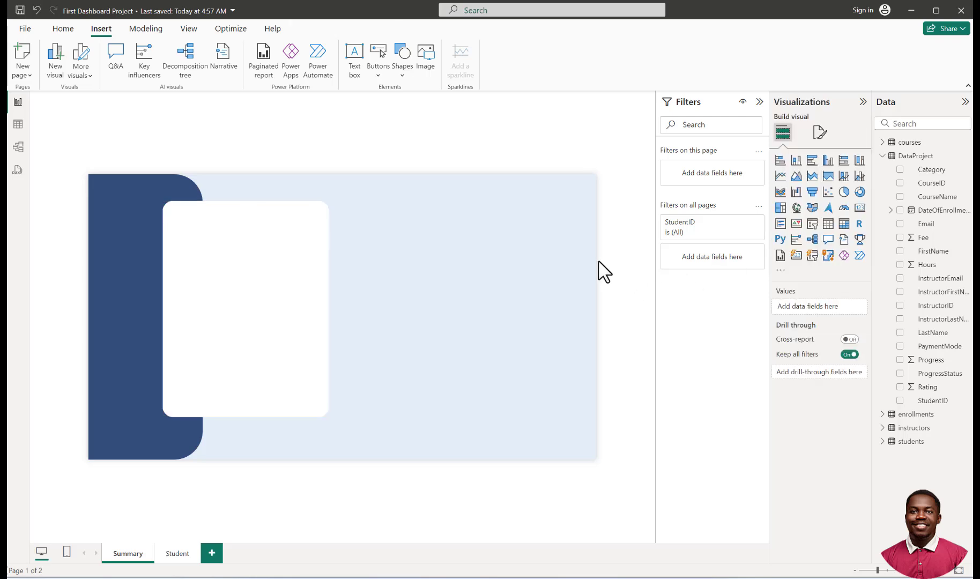
Step: Shift the white card slightly right, and place a narrower, roughly half-height copy of it near the canvas's right edge
{"action": "left_click", "coordinate": [242, 279]}
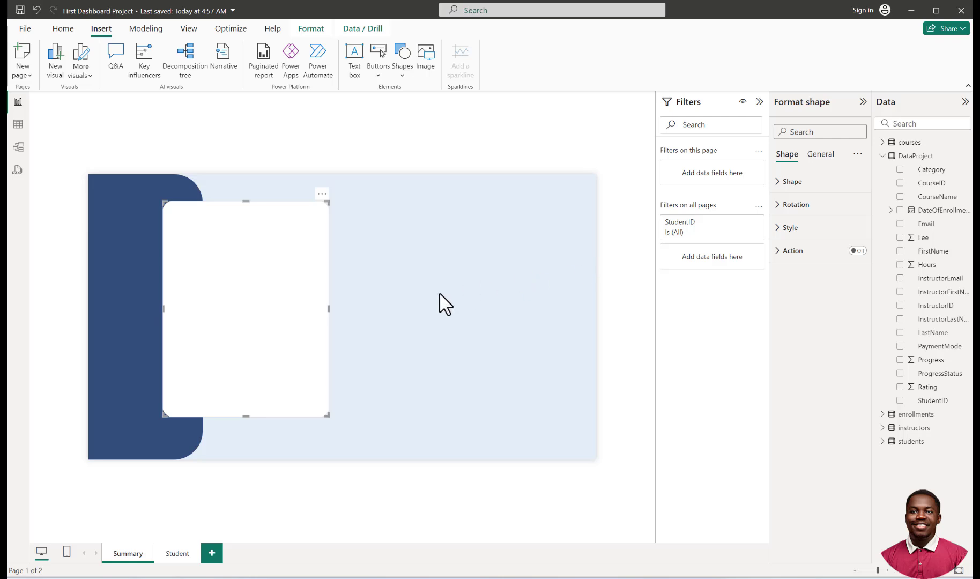
{"action": "left_click_drag", "start_coordinate": [268, 293], "coordinate": [284, 301]}
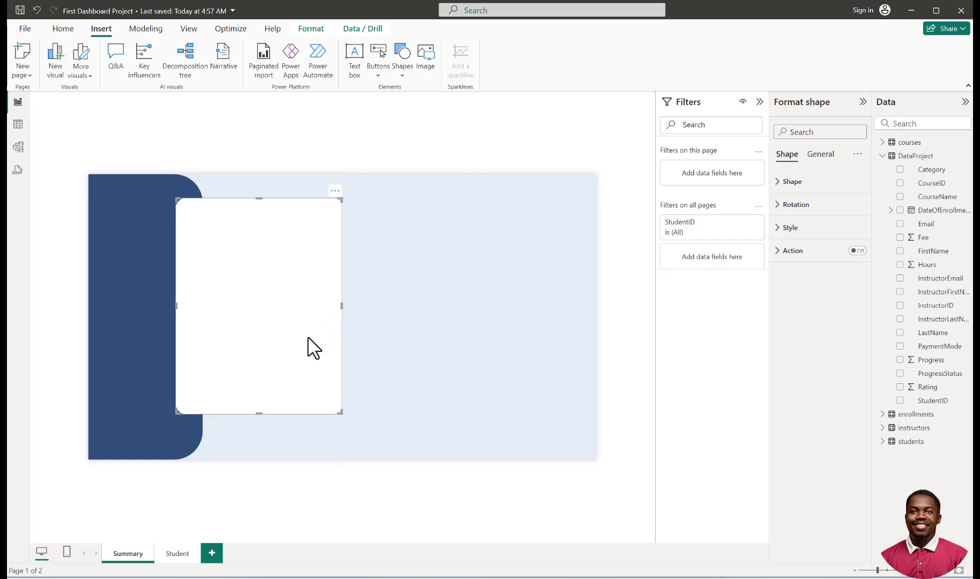
{"action": "key", "text": "ctrl+v"}
{"action": "left_click_drag", "start_coordinate": [285, 358], "coordinate": [506, 317]}
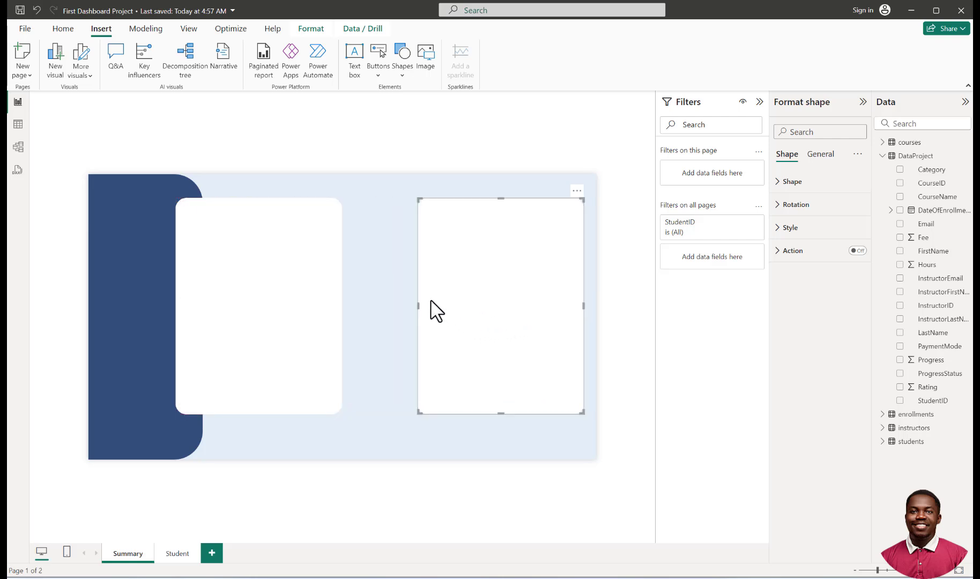
{"action": "left_click_drag", "start_coordinate": [423, 313], "coordinate": [459, 313]}
{"action": "left_click_drag", "start_coordinate": [518, 414], "coordinate": [528, 317]}
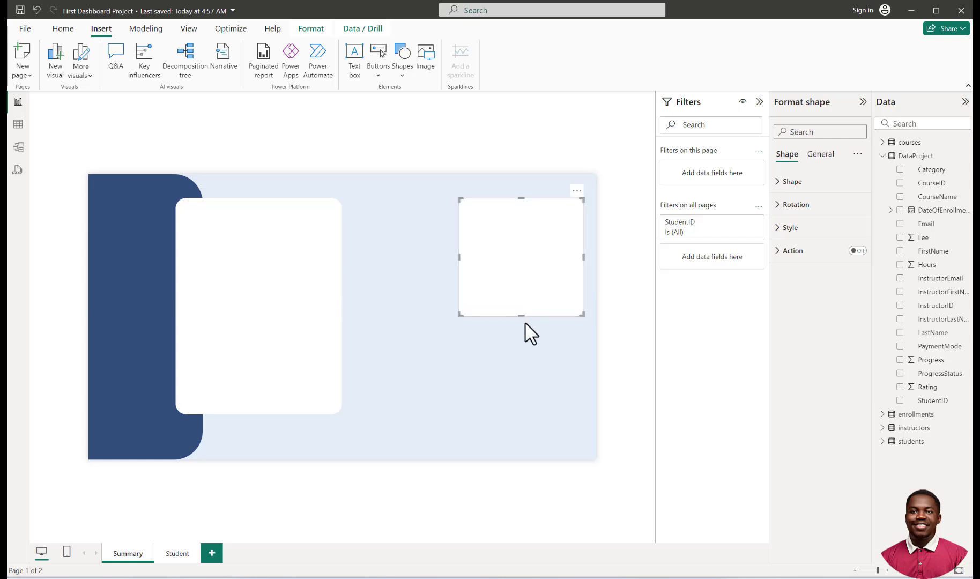
Step: Place a copy of the small card directly below it, shortened to end level with the large card
{"action": "key", "text": "ctrl+v"}
{"action": "left_click_drag", "start_coordinate": [522, 258], "coordinate": [516, 377]}
{"action": "left_click_drag", "start_coordinate": [518, 440], "coordinate": [517, 414]}
Step: Move the two stacked right-hand cards up slightly, and extend the lower card's bottom edge a little
{"action": "left_click", "coordinate": [527, 286]}
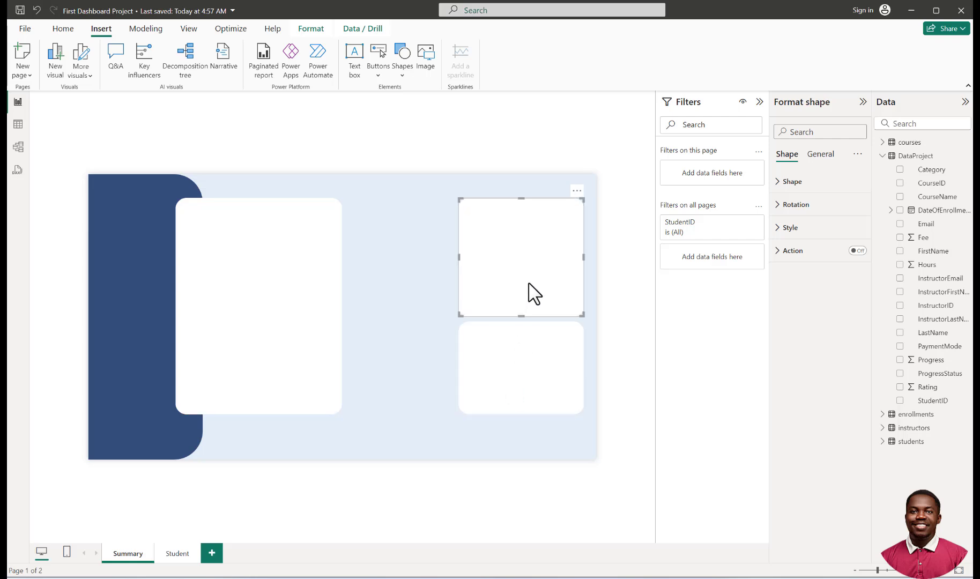
{"action": "left_click_drag", "start_coordinate": [529, 274], "coordinate": [532, 270]}
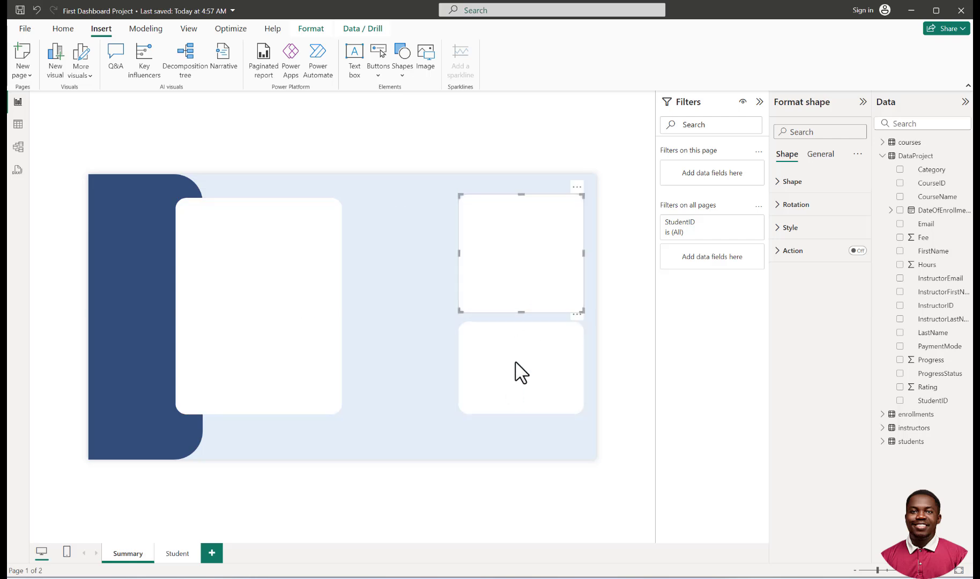
{"action": "left_click", "coordinate": [515, 372]}
{"action": "left_click_drag", "start_coordinate": [515, 374], "coordinate": [514, 369]}
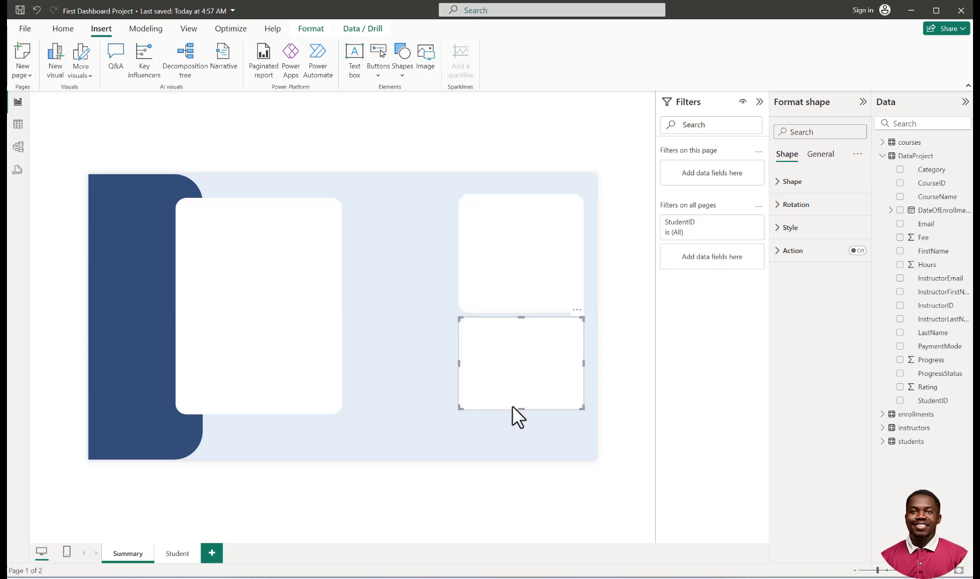
{"action": "left_click_drag", "start_coordinate": [520, 407], "coordinate": [517, 408]}
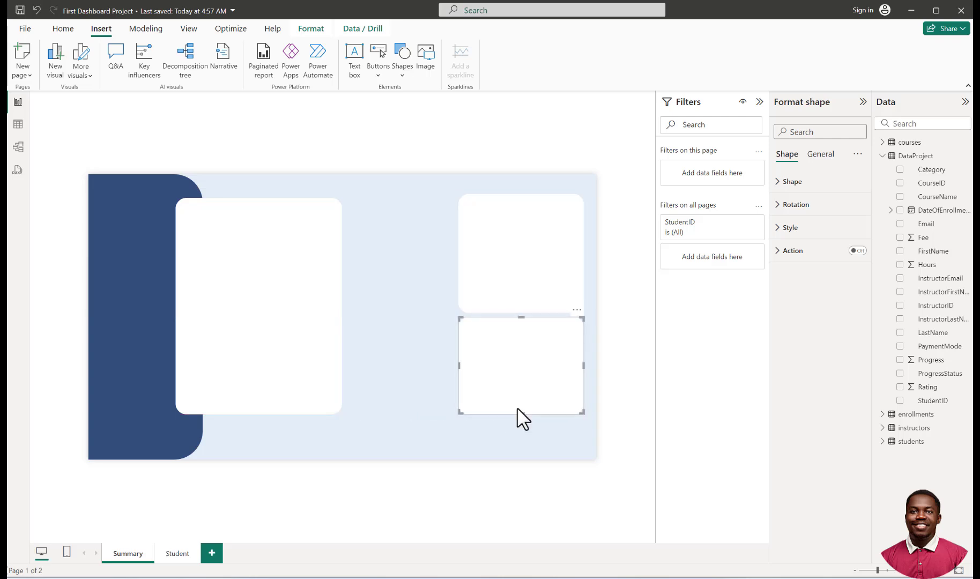
Step: Place a copy of the lower right-hand card at the canvas's bottom, reduced to a short strip
{"action": "key", "text": "ctrl+v"}
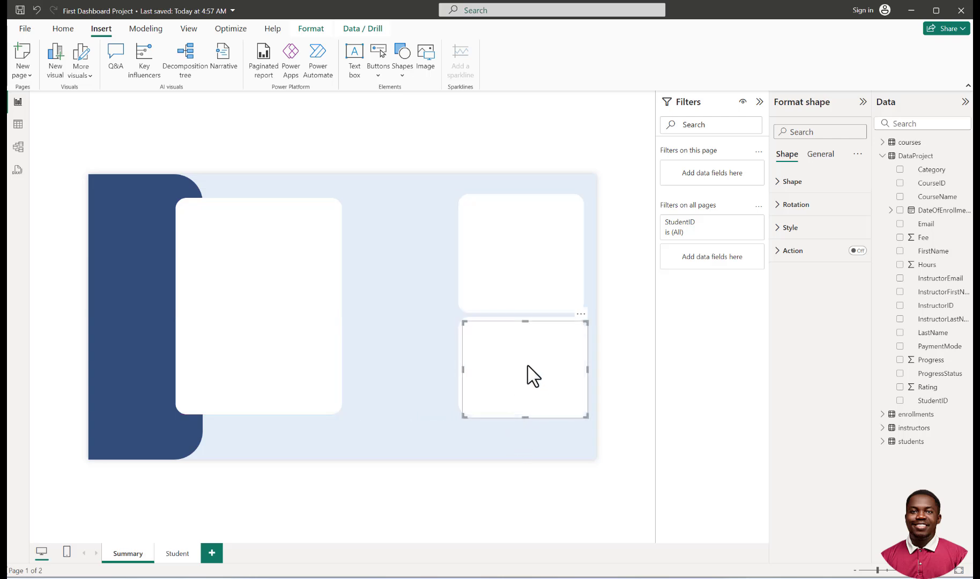
{"action": "left_click_drag", "start_coordinate": [526, 366], "coordinate": [455, 401]}
{"action": "left_click_drag", "start_coordinate": [453, 360], "coordinate": [451, 427]}
{"action": "left_click", "coordinate": [453, 372]}
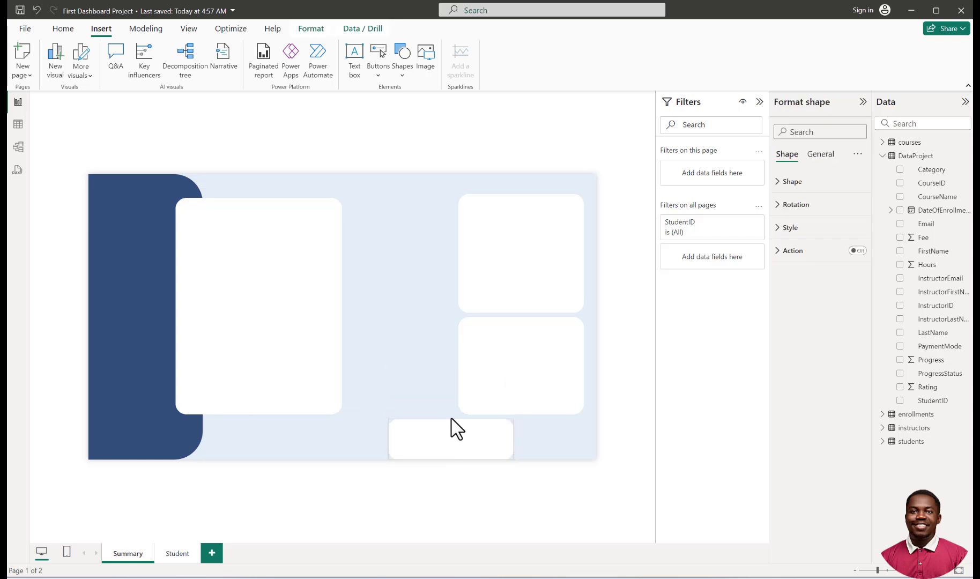
Step: Raise the large white card level with the upper right-hand card, shorten its bottom, and widen it until almost reaching the right-hand cards
{"action": "left_click", "coordinate": [284, 337]}
{"action": "left_click_drag", "start_coordinate": [284, 336], "coordinate": [287, 332]}
{"action": "mouse_move", "coordinate": [261, 410]}
{"action": "left_mouse_down"}
{"action": "mouse_move", "coordinate": [269, 397]}
{"action": "mouse_move", "coordinate": [274, 409]}
{"action": "left_mouse_up"}
{"action": "left_click", "coordinate": [504, 378]}
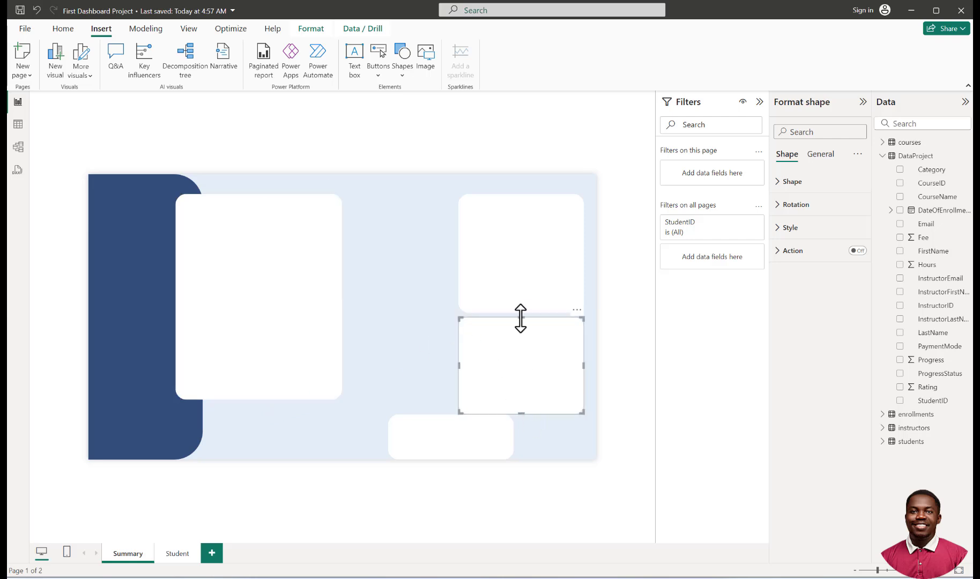
{"action": "left_click", "coordinate": [527, 302]}
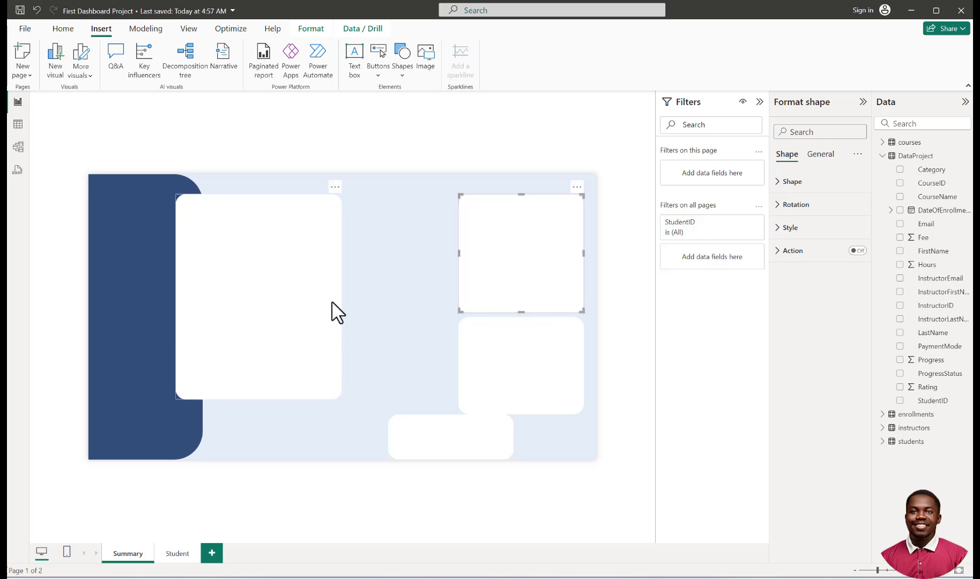
{"action": "left_click", "coordinate": [318, 301]}
{"action": "left_click_drag", "start_coordinate": [343, 296], "coordinate": [449, 325]}
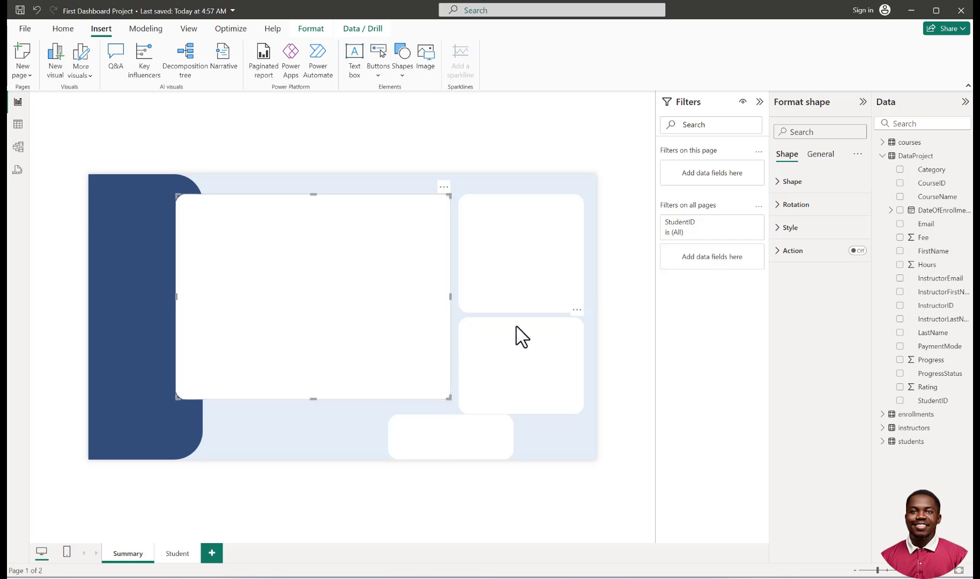
Step: Shorten the upper right-hand card, and raise and resize the lower one so its bottom aligns with the large card
{"action": "left_click", "coordinate": [512, 281]}
{"action": "left_click_drag", "start_coordinate": [522, 311], "coordinate": [520, 302]}
{"action": "left_click", "coordinate": [534, 376]}
{"action": "left_click_drag", "start_coordinate": [534, 376], "coordinate": [528, 354]}
{"action": "left_click_drag", "start_coordinate": [521, 403], "coordinate": [522, 399]}
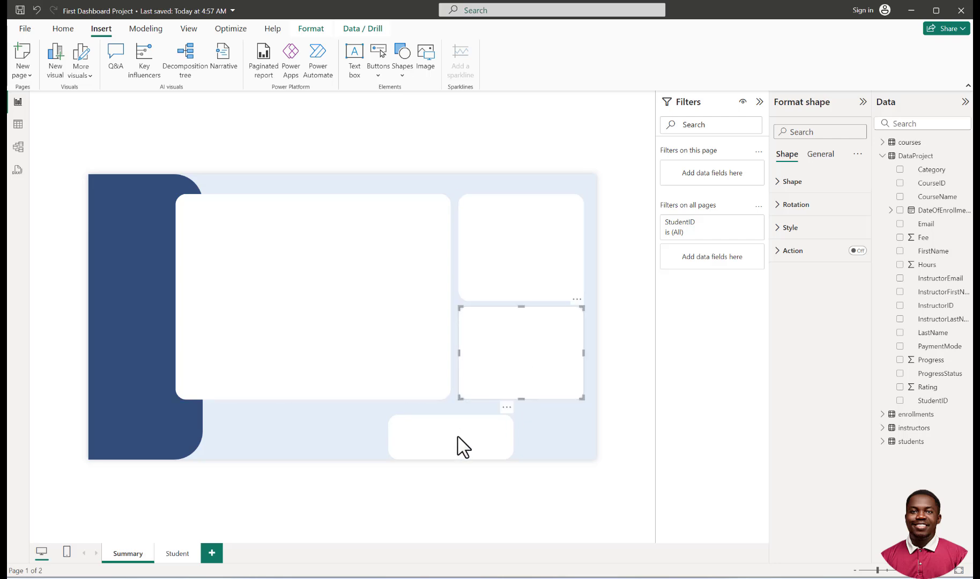
Step: Move the bottom strip card beside the navy panel under the large card, and widen it to roughly half the remaining width
{"action": "left_click_drag", "start_coordinate": [464, 447], "coordinate": [284, 440]}
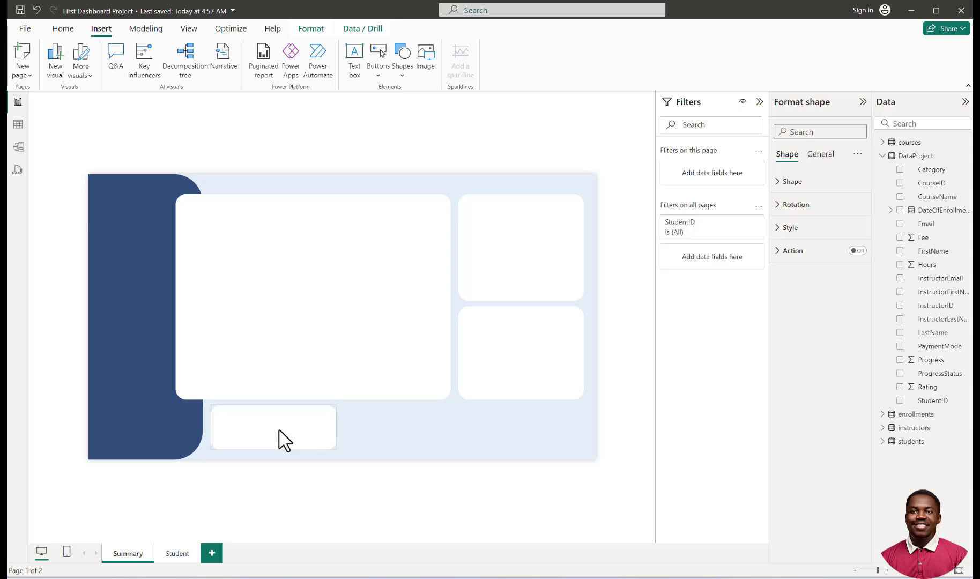
{"action": "left_click", "coordinate": [283, 440]}
{"action": "left_click_drag", "start_coordinate": [337, 428], "coordinate": [394, 426]}
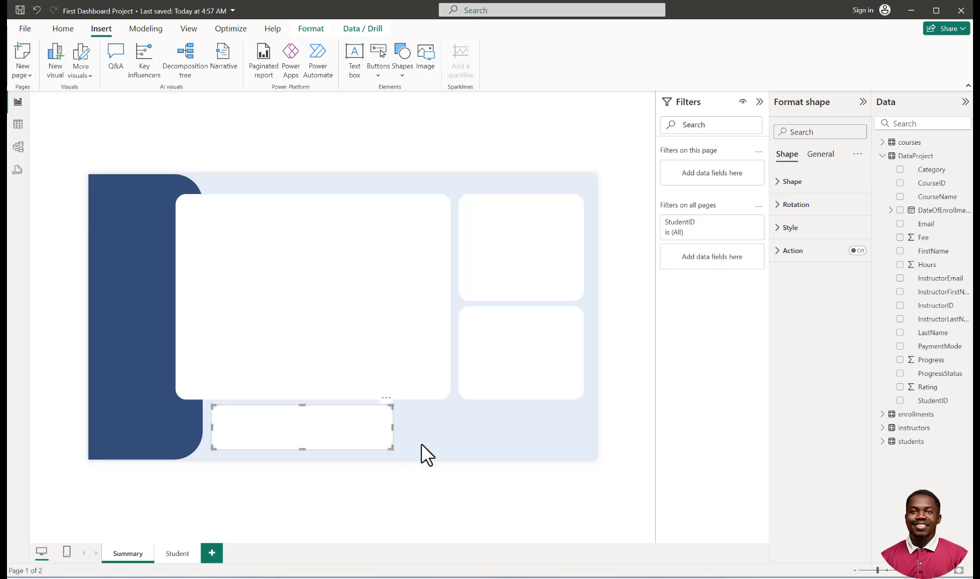
Step: Duplicate the bottom strip card and place the copy beside it, aligned with the right-hand cards' outer edge
{"action": "key", "text": "ctrl+c"}
{"action": "key", "text": "ctrl+v"}
{"action": "left_click_drag", "start_coordinate": [335, 437], "coordinate": [530, 437]}
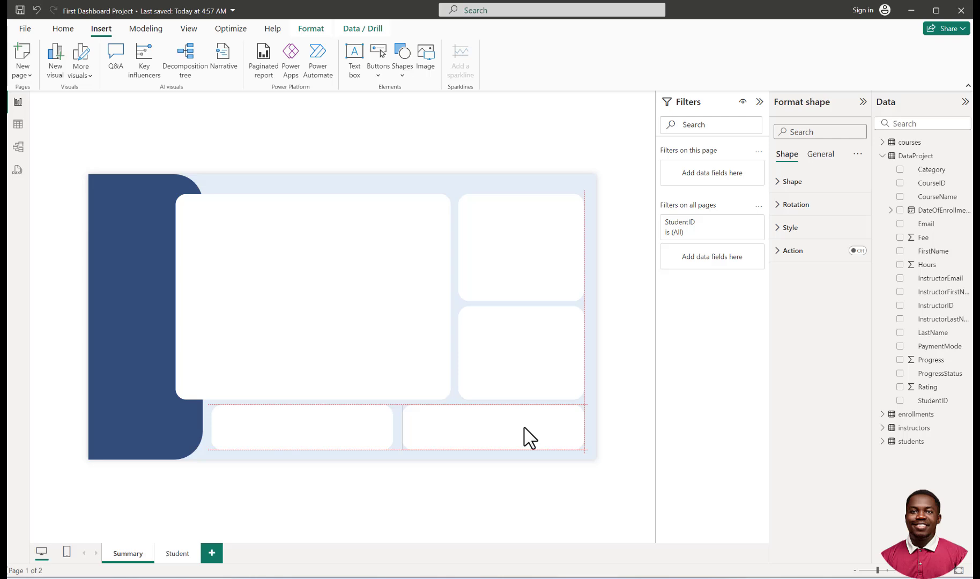
{"action": "mouse_move", "coordinate": [523, 426]}
{"action": "left_mouse_down"}
{"action": "mouse_move", "coordinate": [529, 438]}
{"action": "mouse_move", "coordinate": [524, 427]}
{"action": "left_mouse_up"}
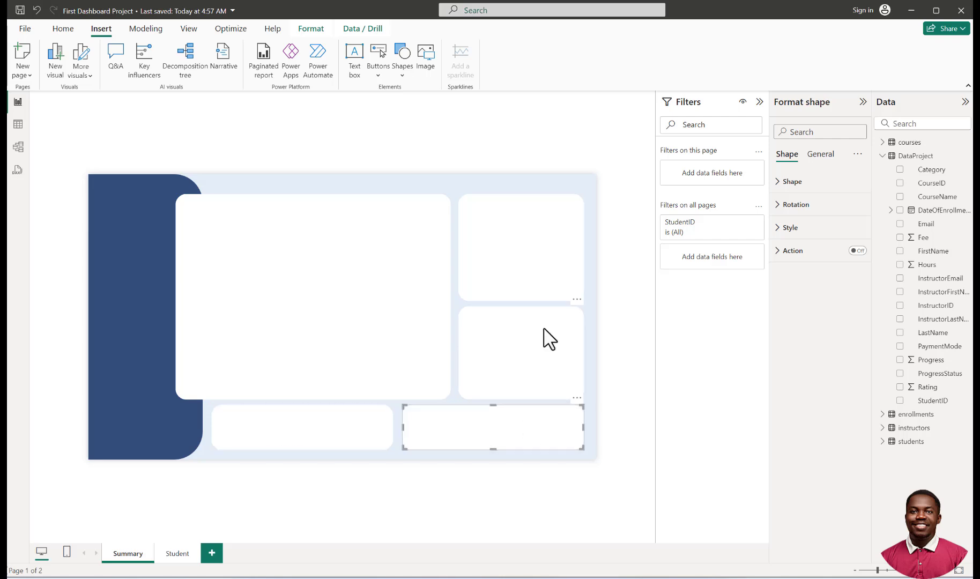
{"action": "left_click", "coordinate": [474, 132]}
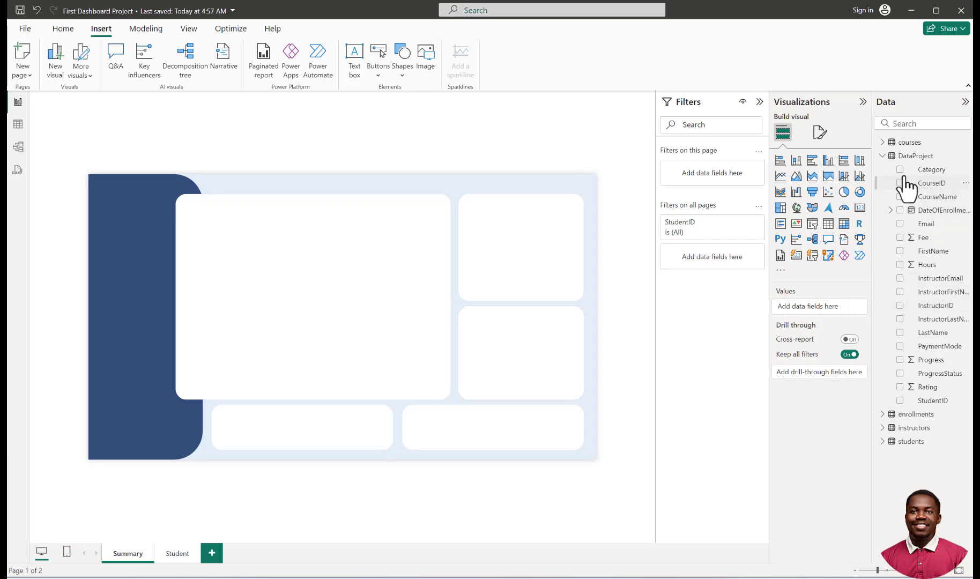
Step: Add a stacked bar chart inside the large white card, with Category on the Y-axis and the count of StudentID on the X-axis
{"action": "left_click", "coordinate": [782, 171]}
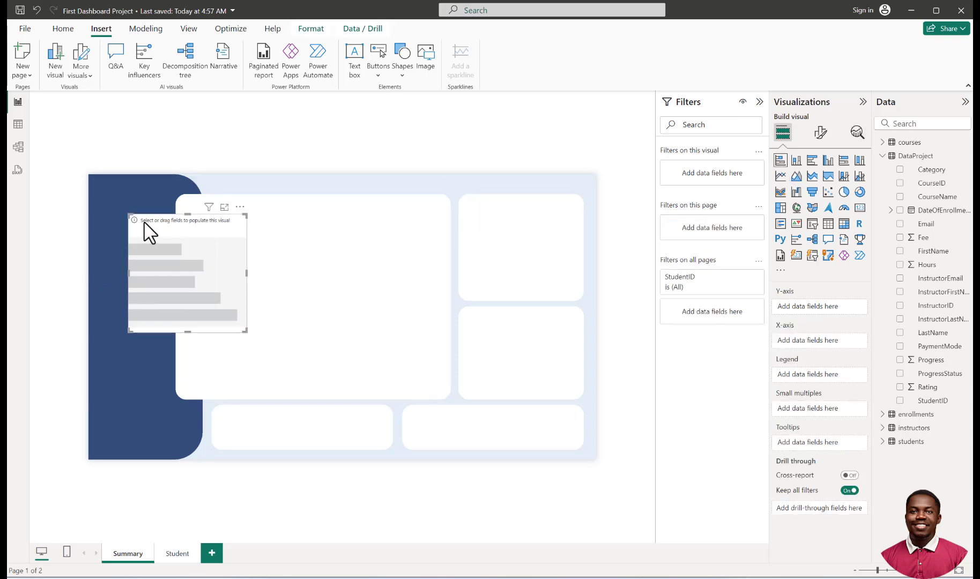
{"action": "left_click_drag", "start_coordinate": [144, 225], "coordinate": [205, 275]}
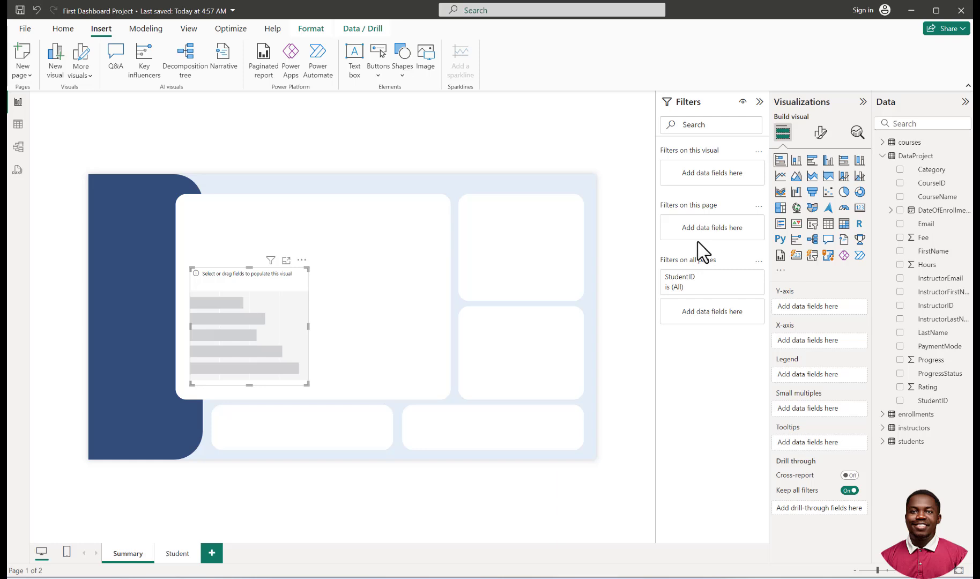
{"action": "left_click", "coordinate": [900, 171]}
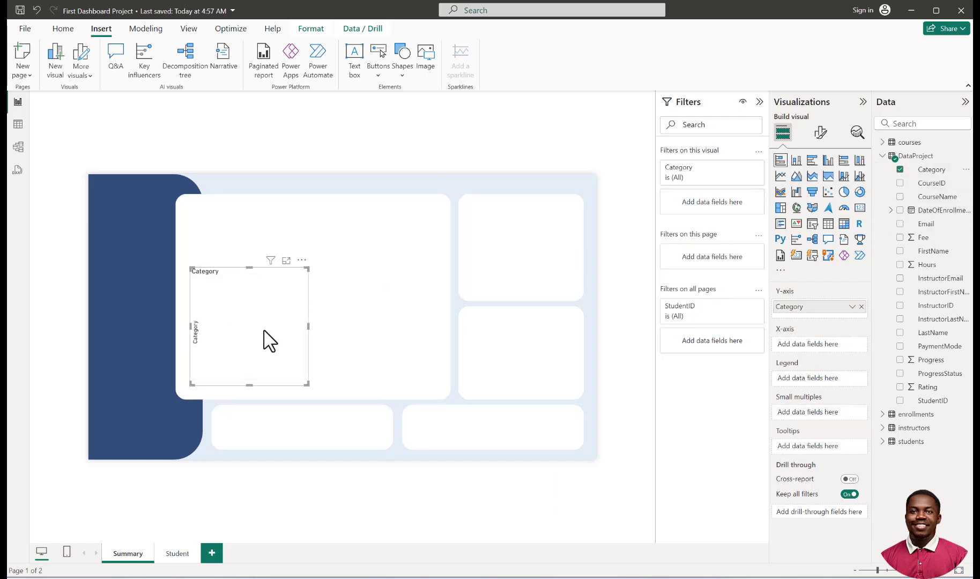
{"action": "left_click", "coordinate": [900, 401]}
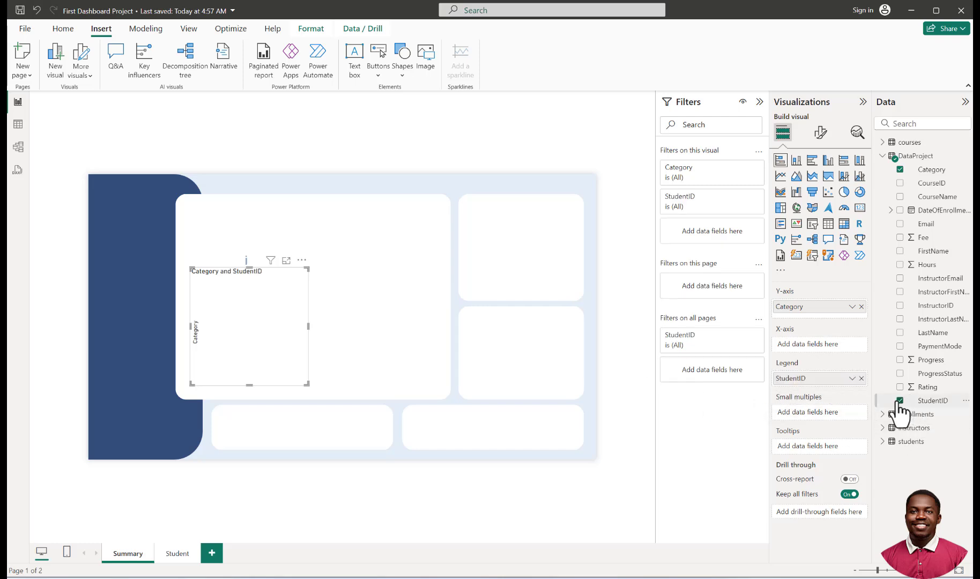
{"action": "left_click_drag", "start_coordinate": [899, 403], "coordinate": [822, 360]}
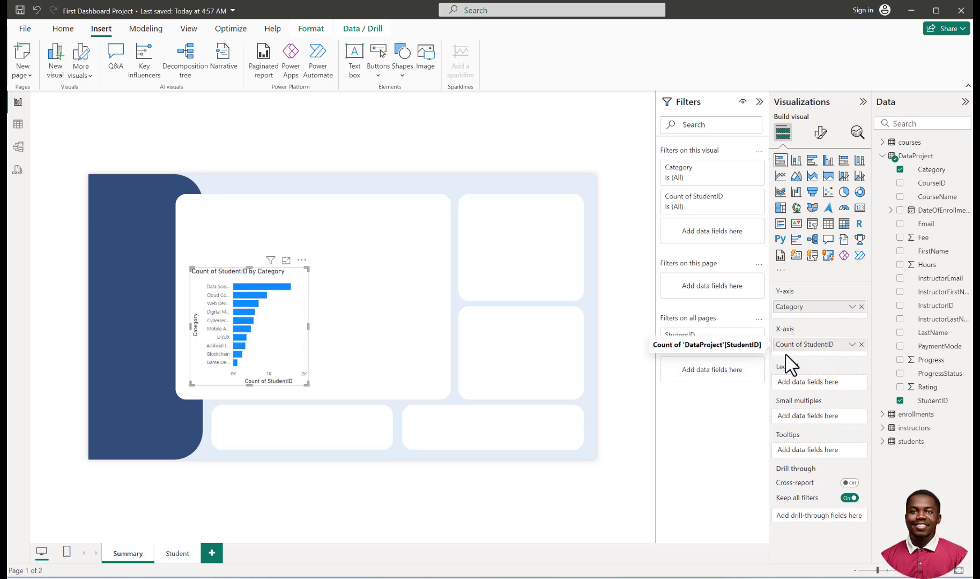
Step: Widen the bar chart to nearly the width of the large white card and lower it slightly towards the card's bottom edge
{"action": "left_click_drag", "start_coordinate": [309, 326], "coordinate": [429, 332]}
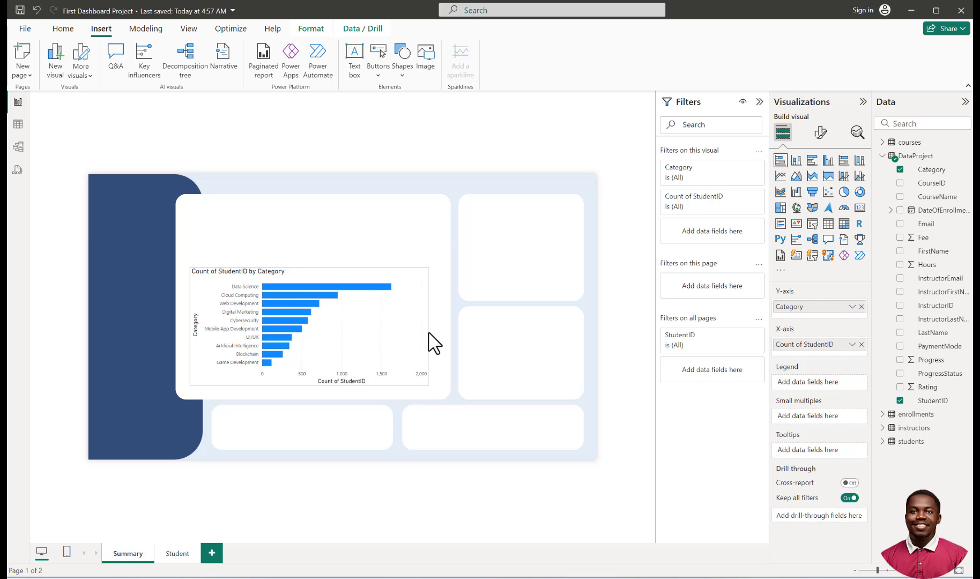
{"action": "left_click_drag", "start_coordinate": [324, 275], "coordinate": [323, 283]}
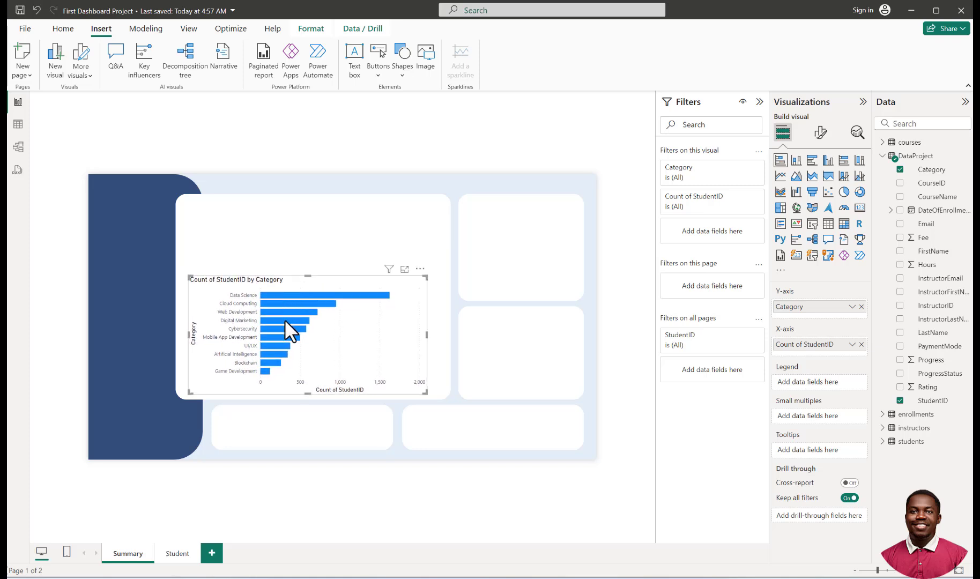
{"action": "mouse_move", "coordinate": [283, 338]}
{"action": "mouse_move", "coordinate": [282, 309]}
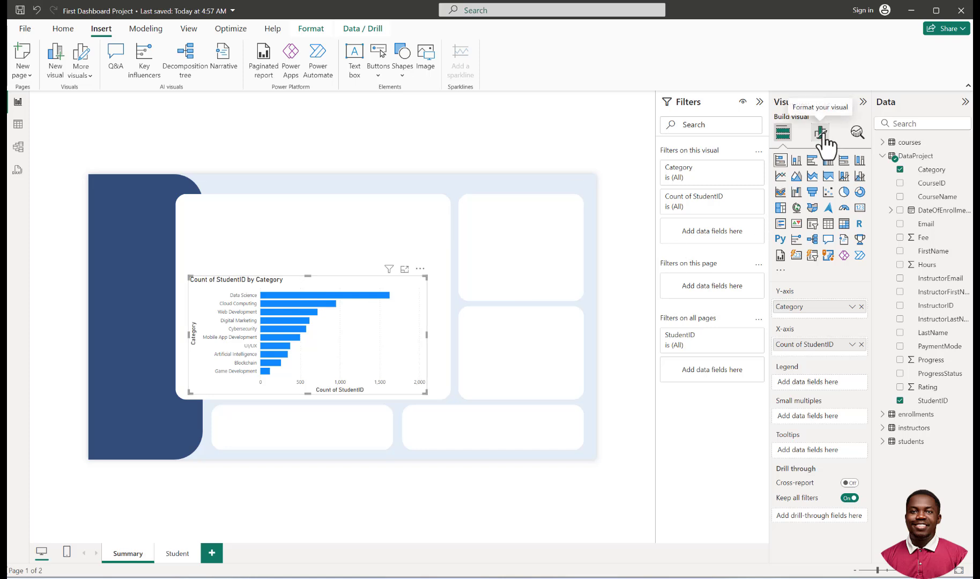
Step: Turn off the Y-axis and X-axis titles of the bar chart
{"action": "left_click", "coordinate": [821, 133]}
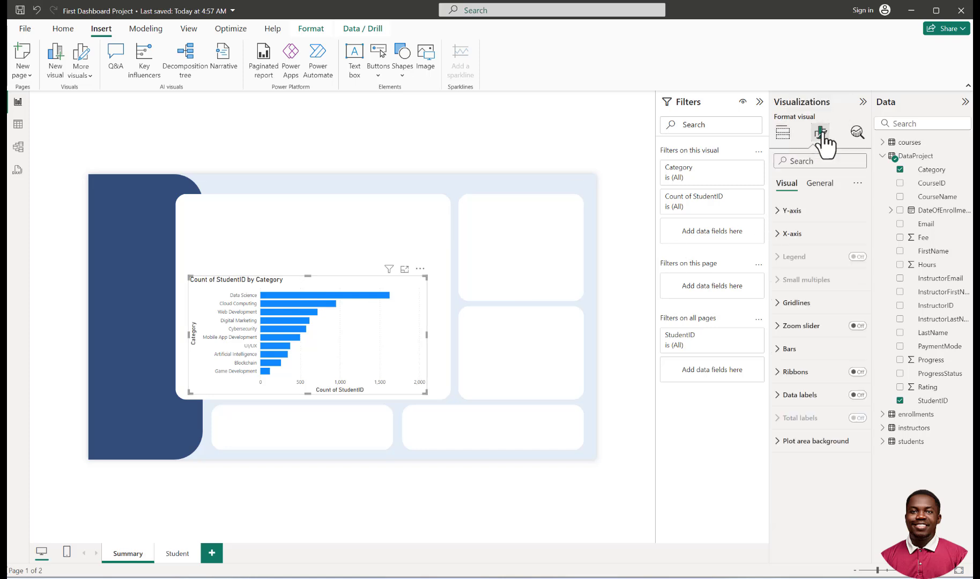
{"action": "left_click", "coordinate": [780, 213]}
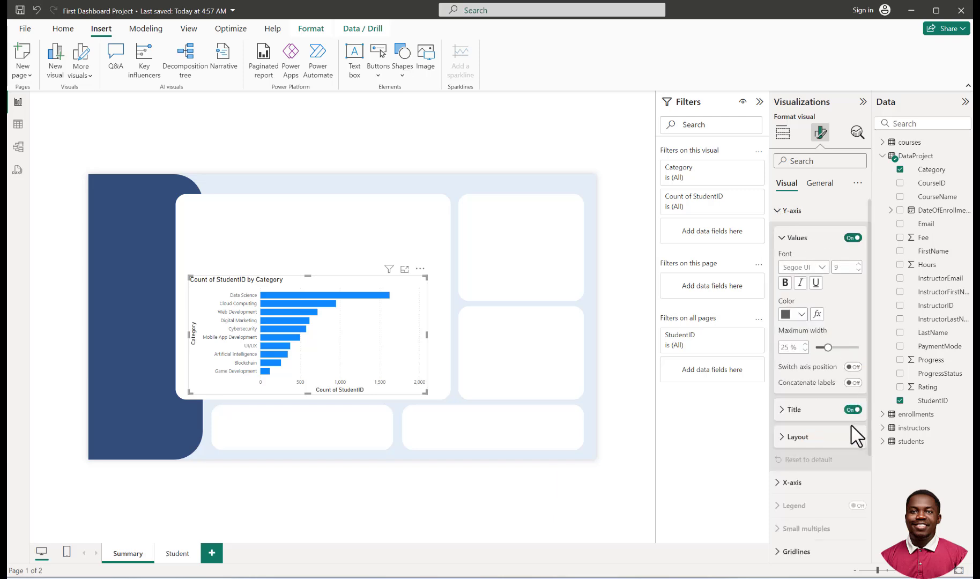
{"action": "left_click", "coordinate": [853, 409]}
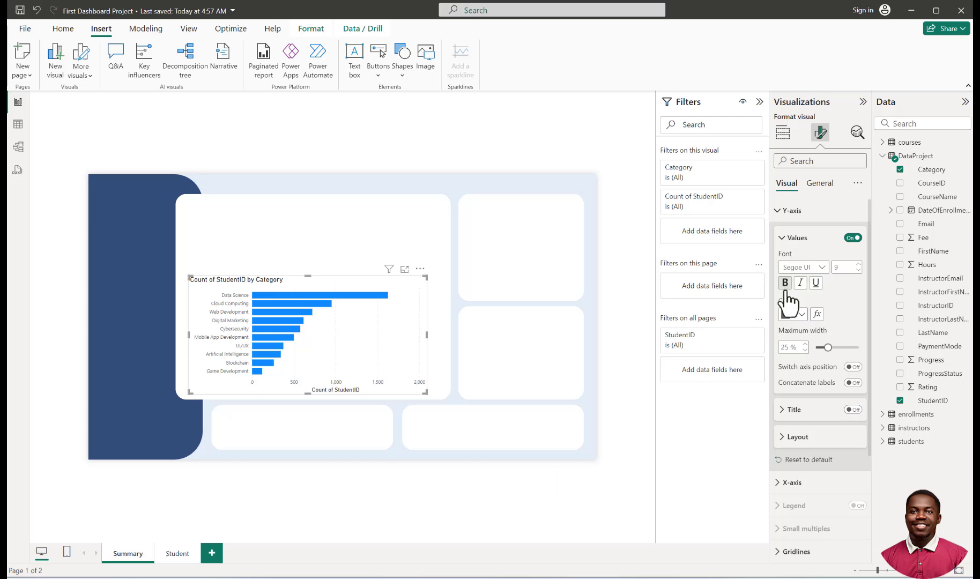
{"action": "left_click", "coordinate": [787, 239]}
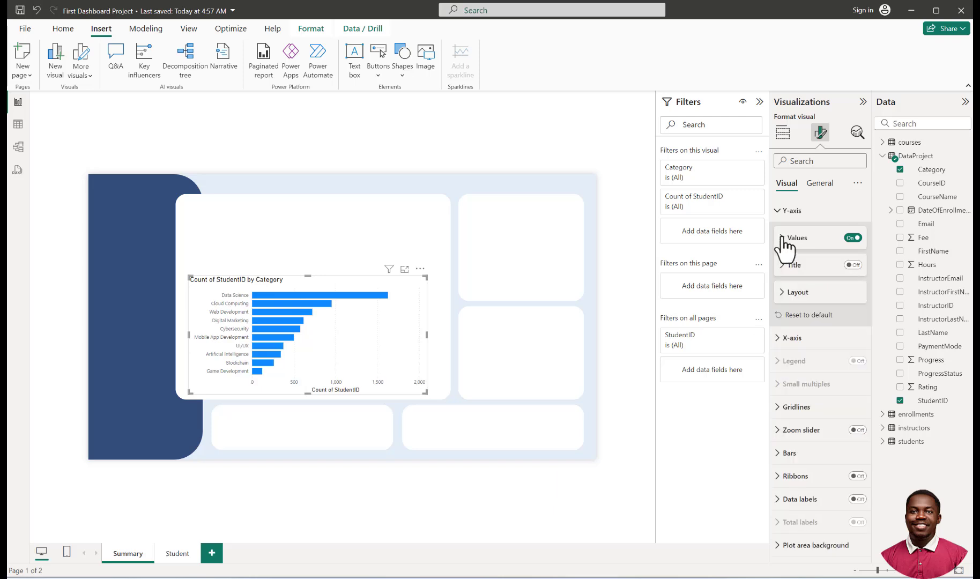
{"action": "left_click", "coordinate": [779, 212]}
{"action": "left_click", "coordinate": [781, 234]}
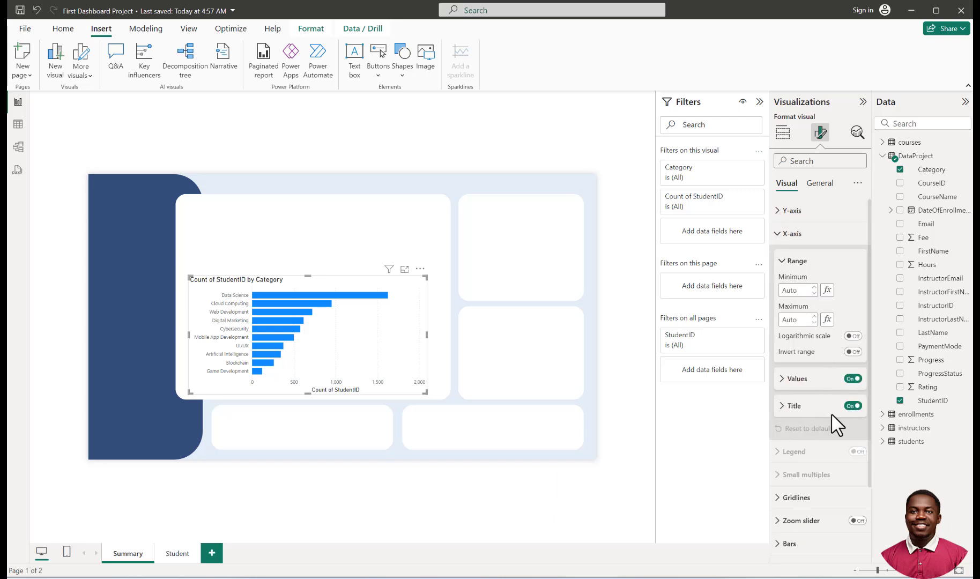
{"action": "left_click", "coordinate": [853, 406]}
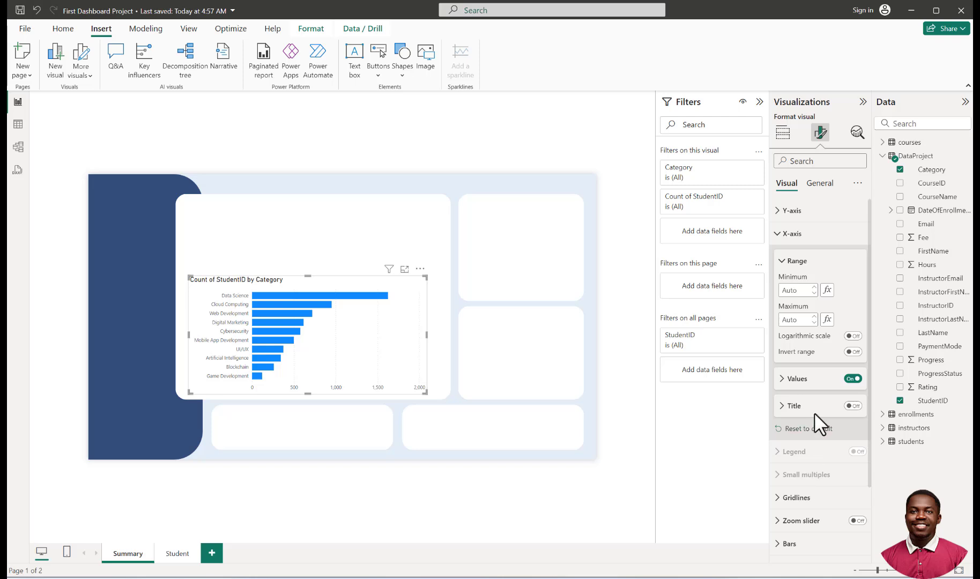
Step: Turn on the bar chart's data labels and set their position to Outside end
{"action": "scroll", "coordinate": [816, 419], "scroll_direction": "down", "scroll_amount": 1}
{"action": "scroll", "coordinate": [824, 456], "scroll_direction": "down", "scroll_amount": 2}
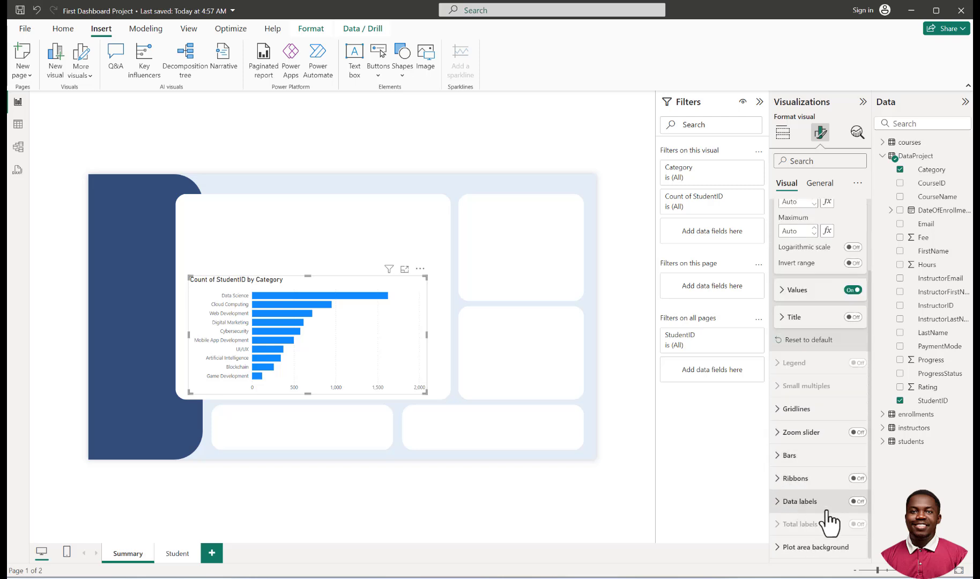
{"action": "left_click", "coordinate": [855, 501]}
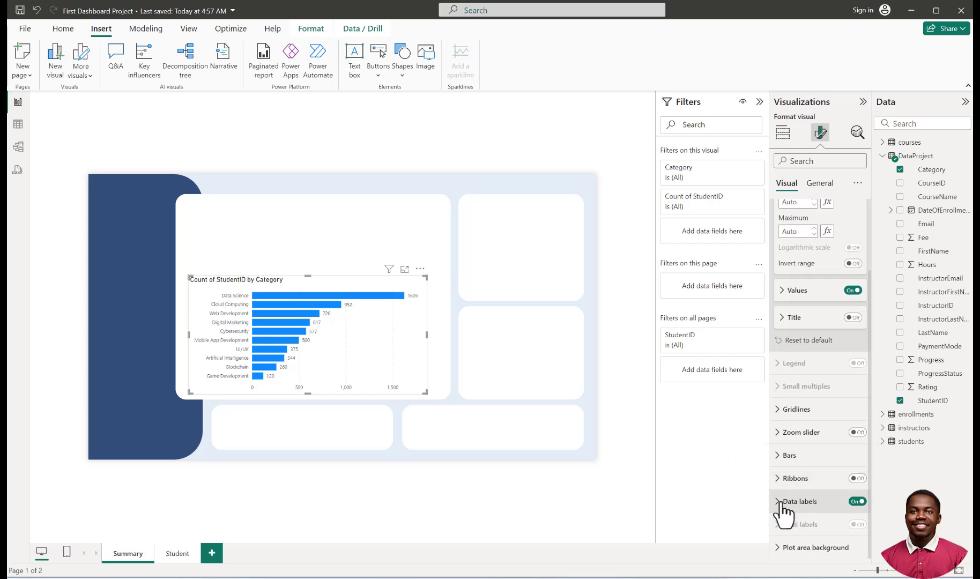
{"action": "left_click", "coordinate": [804, 501]}
{"action": "scroll", "coordinate": [807, 485], "scroll_direction": "down", "scroll_amount": 5}
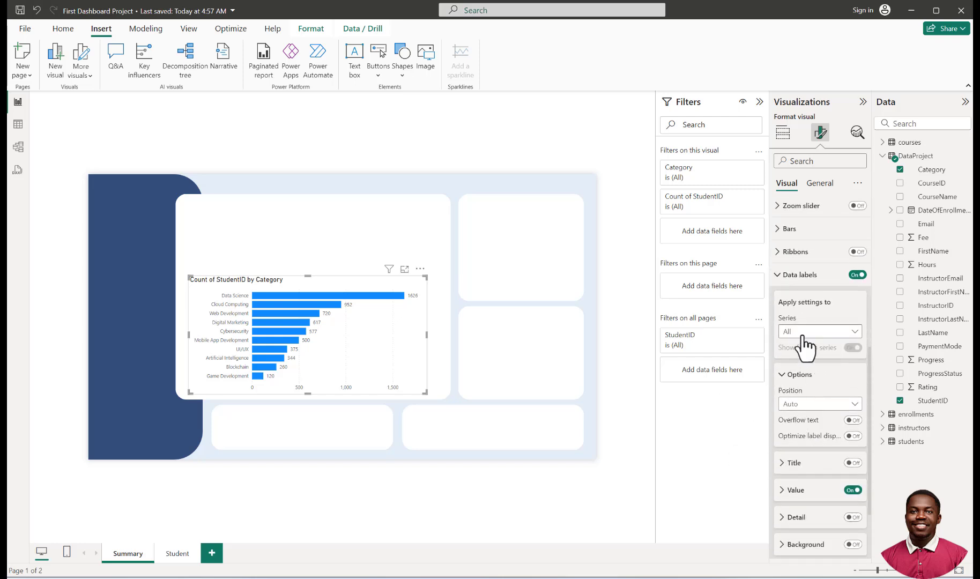
{"action": "left_click", "coordinate": [811, 408]}
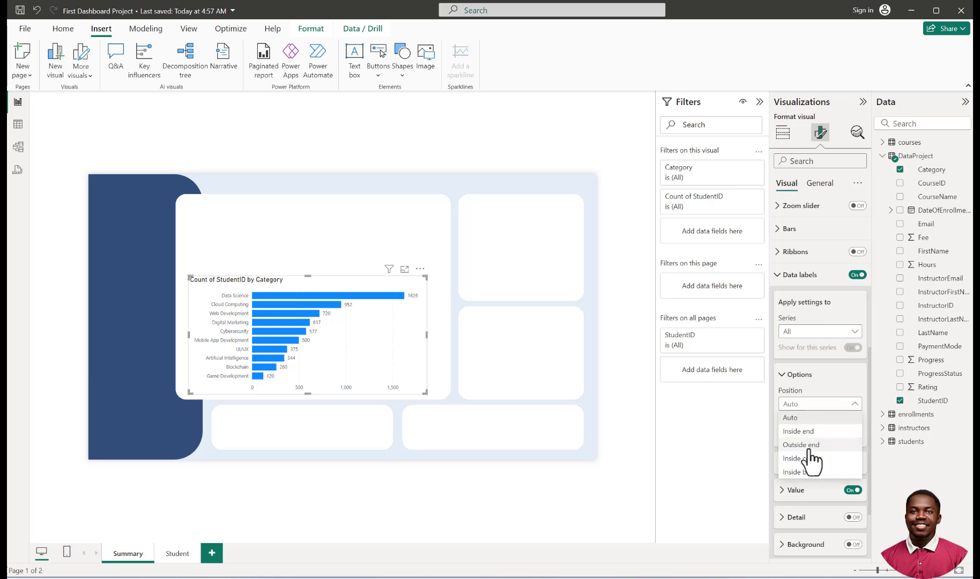
{"action": "left_click", "coordinate": [807, 447]}
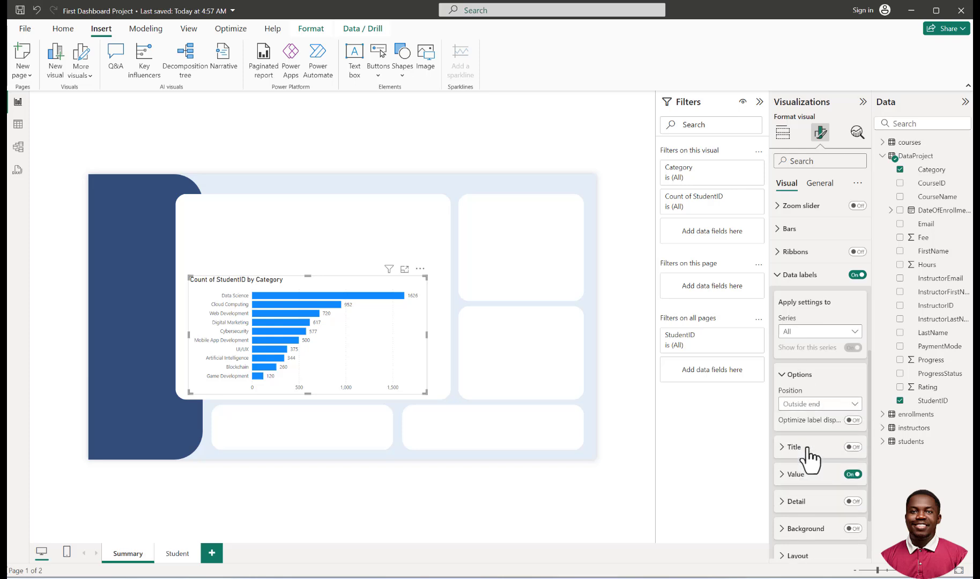
{"action": "scroll", "coordinate": [798, 396], "scroll_direction": "up", "scroll_amount": 2}
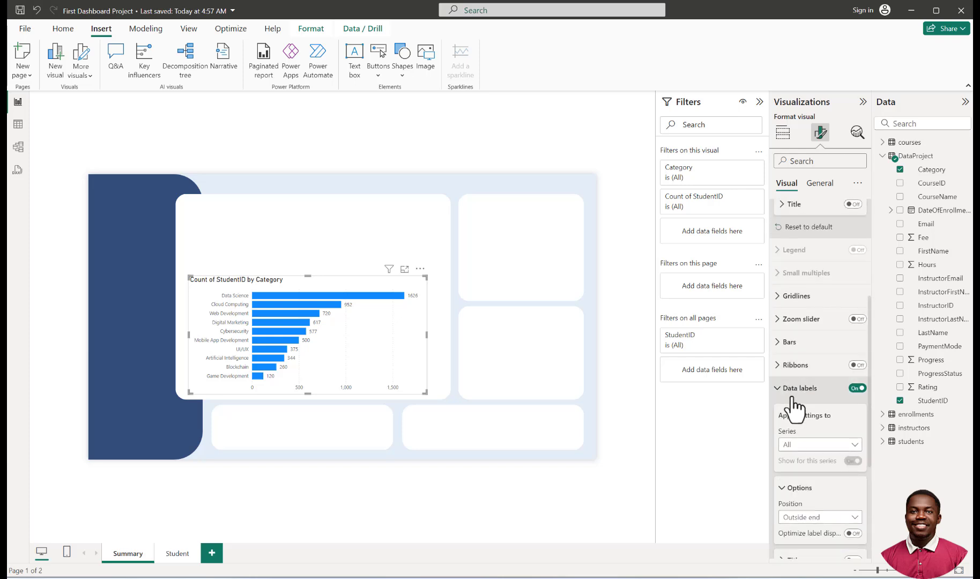
{"action": "left_click", "coordinate": [790, 398]}
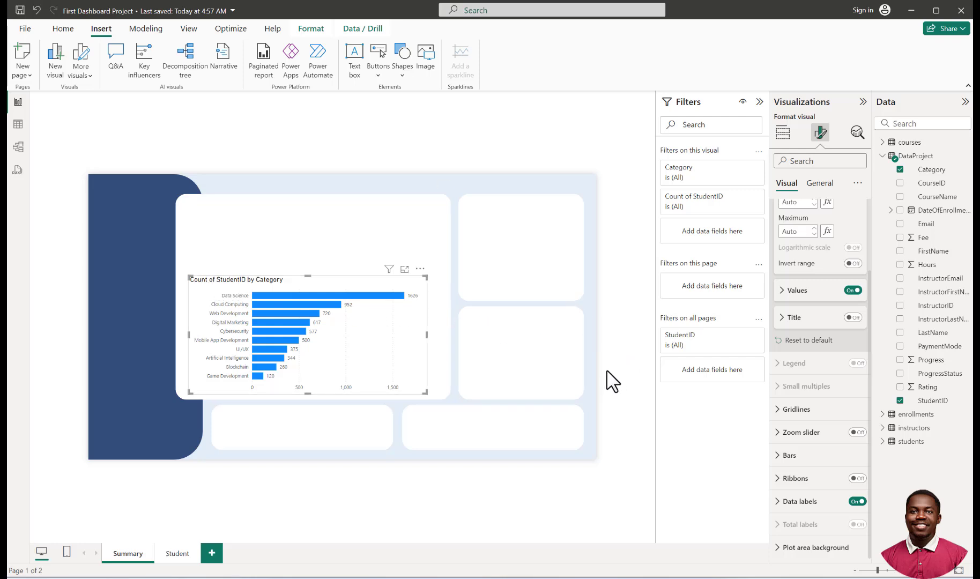
Step: Change the bar chart's title text to "Filter by Category"
{"action": "left_click", "coordinate": [790, 319]}
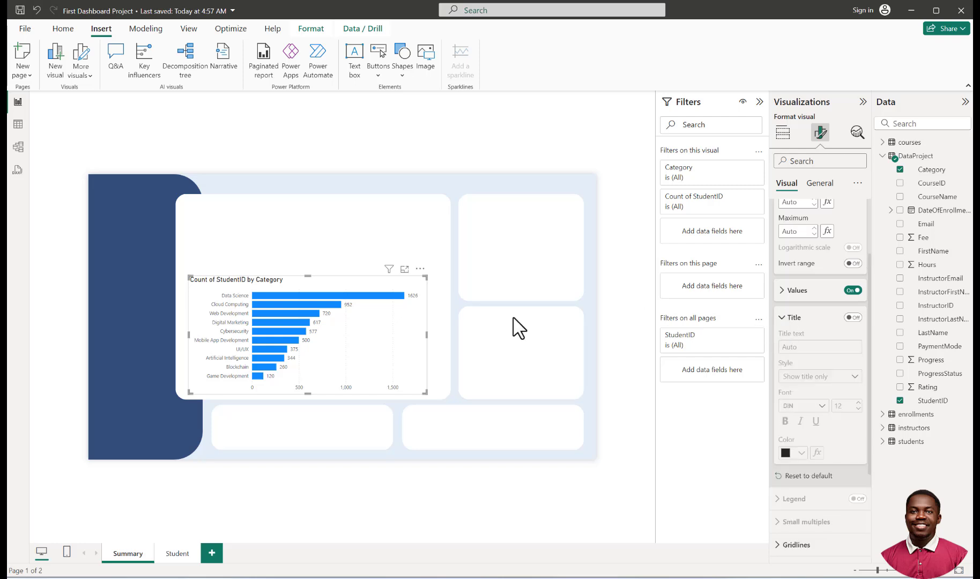
{"action": "left_click", "coordinate": [816, 185]}
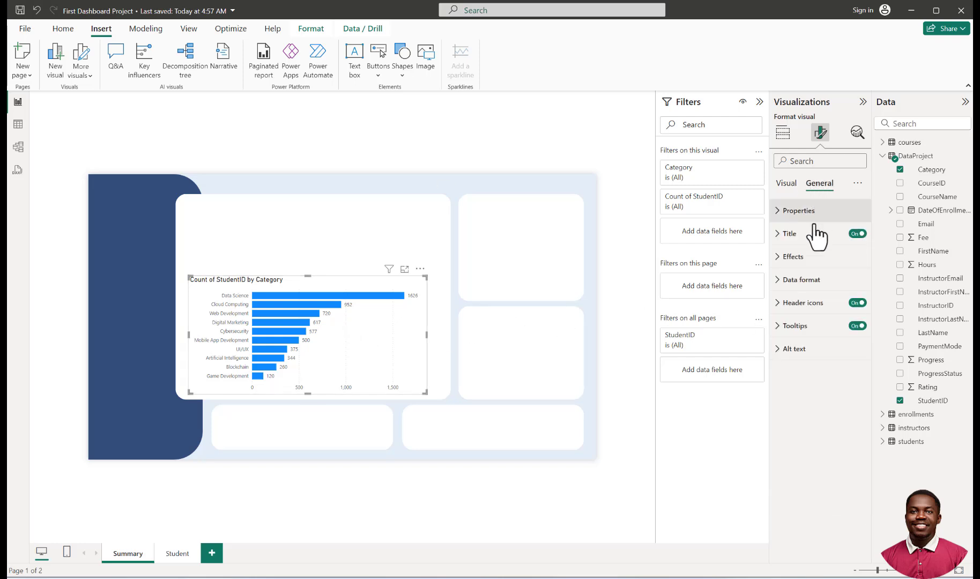
{"action": "left_click", "coordinate": [781, 235]}
{"action": "left_click", "coordinate": [811, 294]}
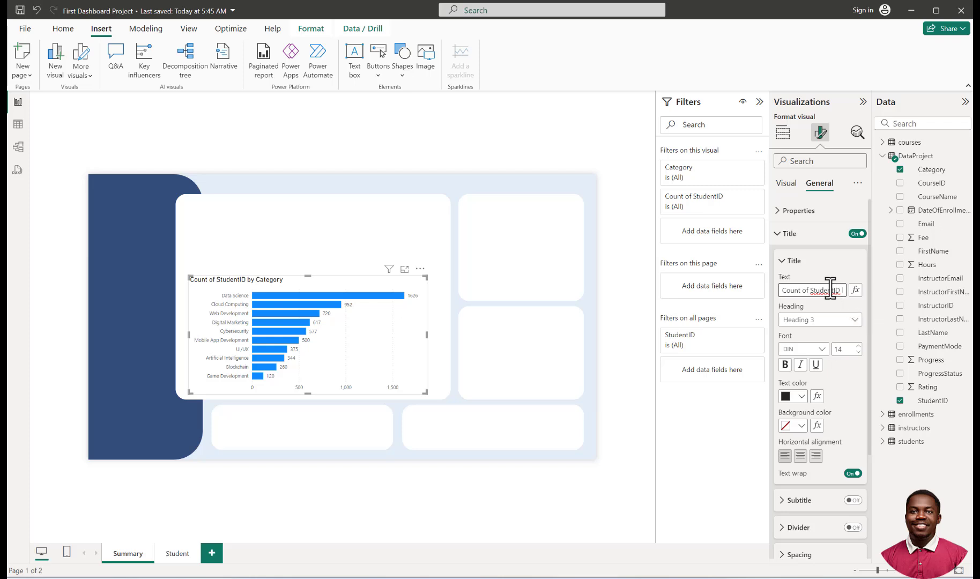
{"action": "key", "text": "ctrl+a"}
{"action": "type", "text": "Filtee"}
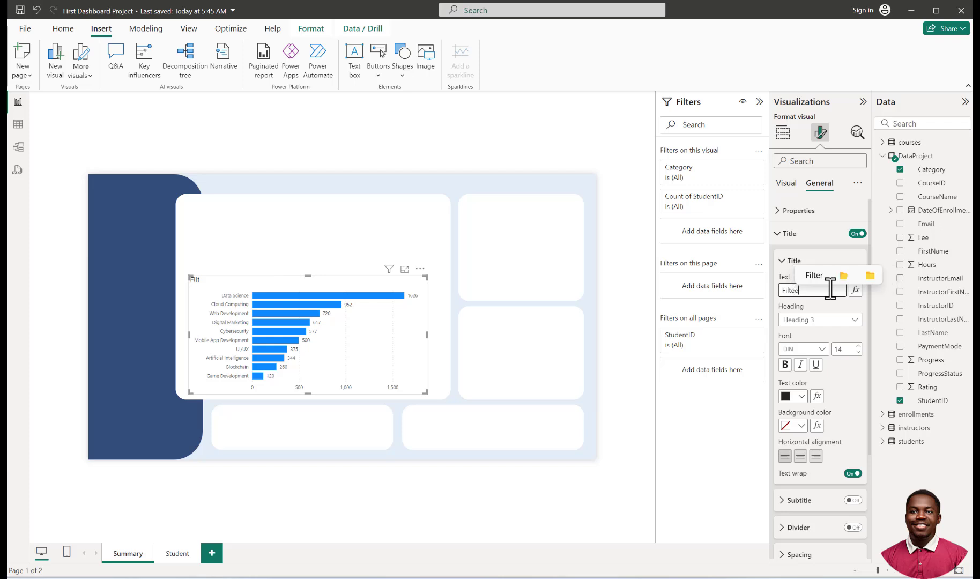
{"action": "type", "text": "r"}
{"action": "key", "text": "BackSpace"}
{"action": "type", "text": "by c"}
{"action": "key", "text": "BackSpace"}
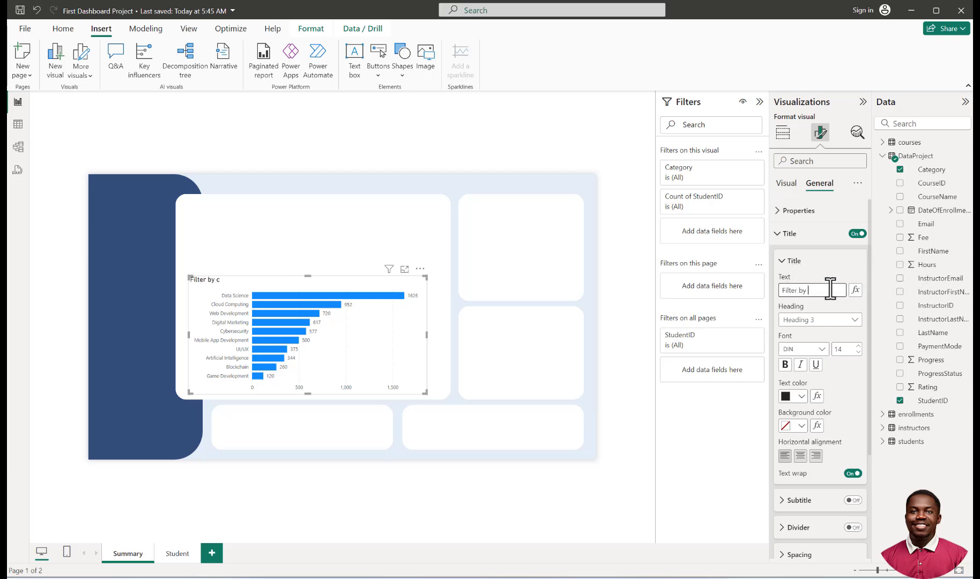
{"action": "type", "text": "Category"}
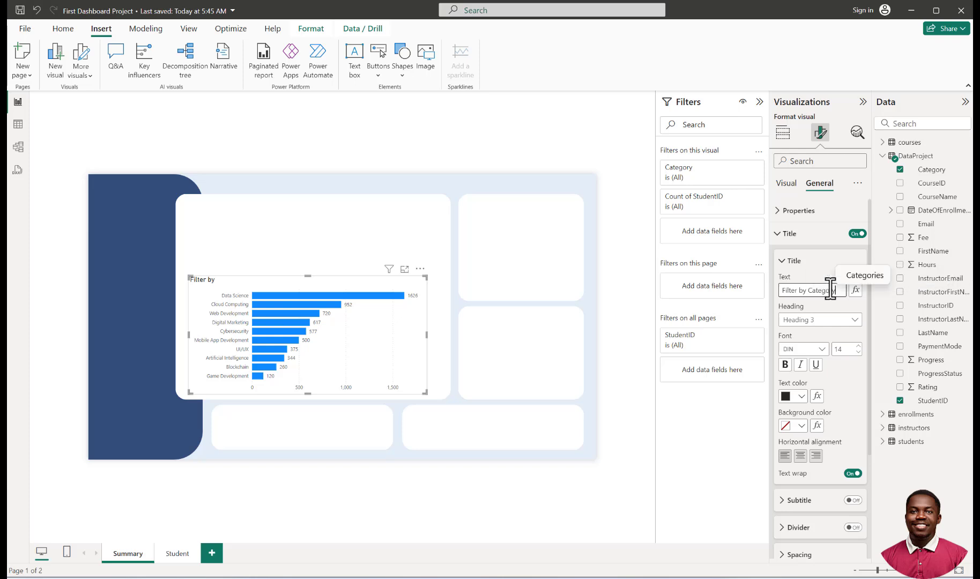
Step: Retitle the bar chart "Number of students in each category" and centre the title
{"action": "key", "text": "ctrl+a"}
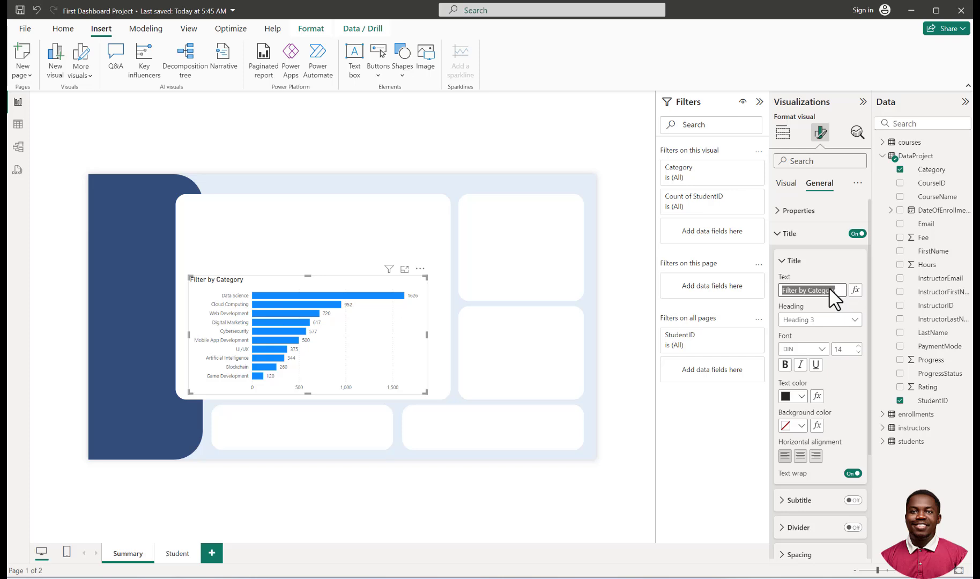
{"action": "type", "text": "Number"}
{"action": "type", "text": " of stud"}
{"action": "type", "text": "ents in ea"}
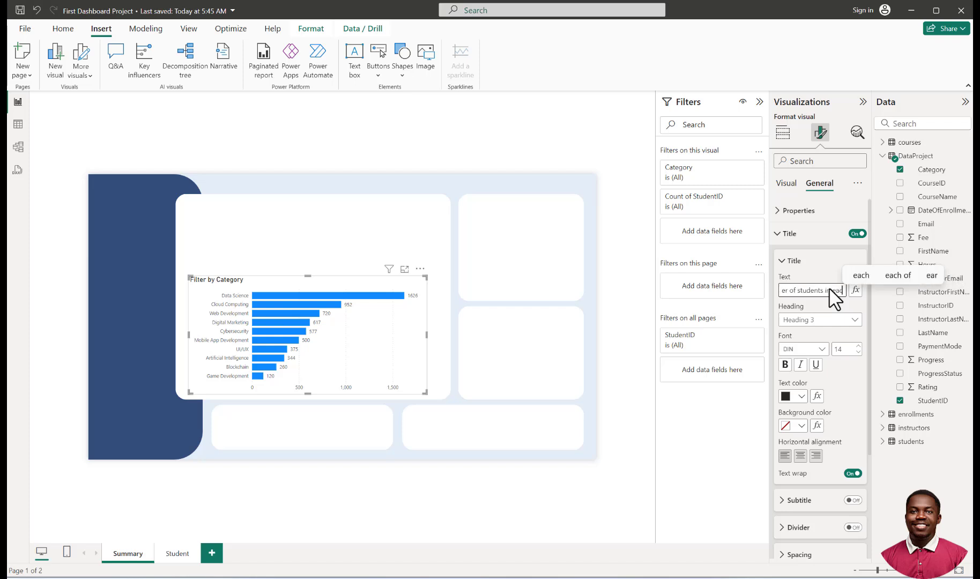
{"action": "type", "text": "ch categ"}
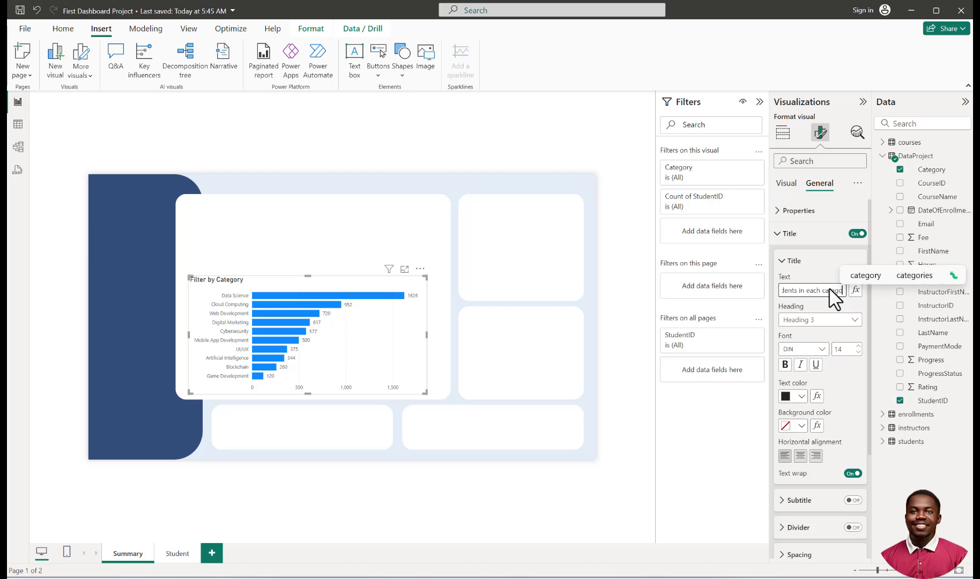
{"action": "type", "text": "ory"}
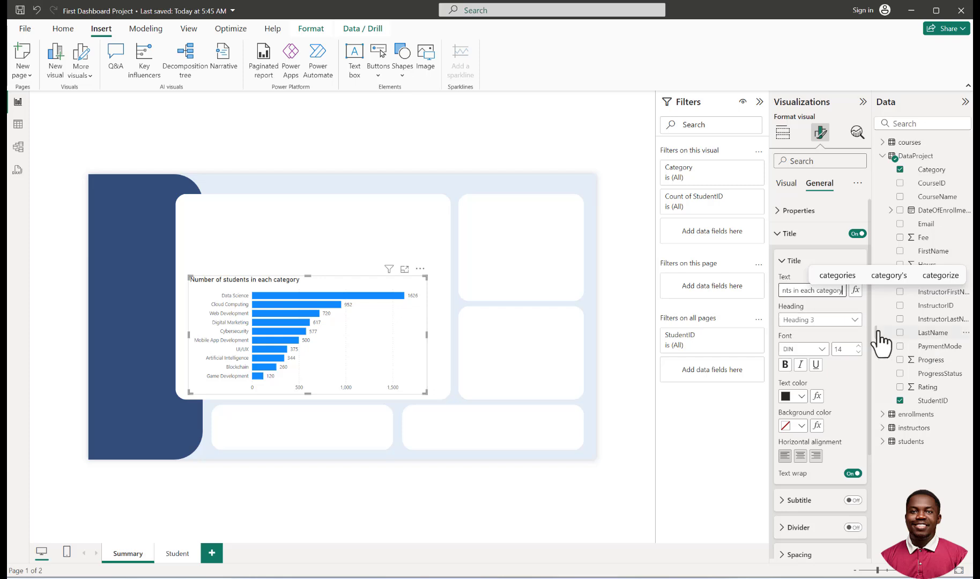
{"action": "left_click", "coordinate": [801, 456]}
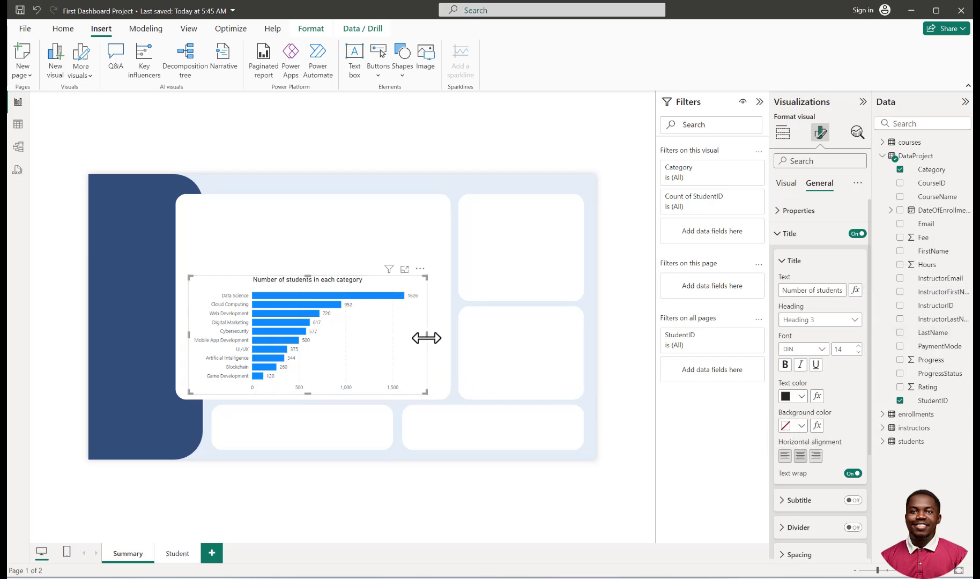
{"action": "left_click", "coordinate": [610, 366]}
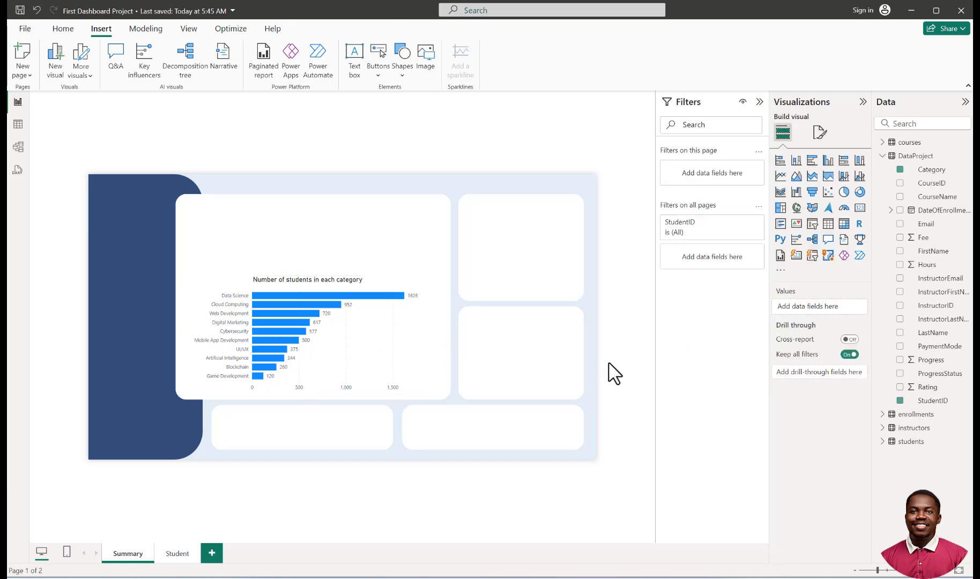
Step: Change the bar colour of the students-per-category chart to the dark blue used on the page's side panel
{"action": "left_click", "coordinate": [323, 295]}
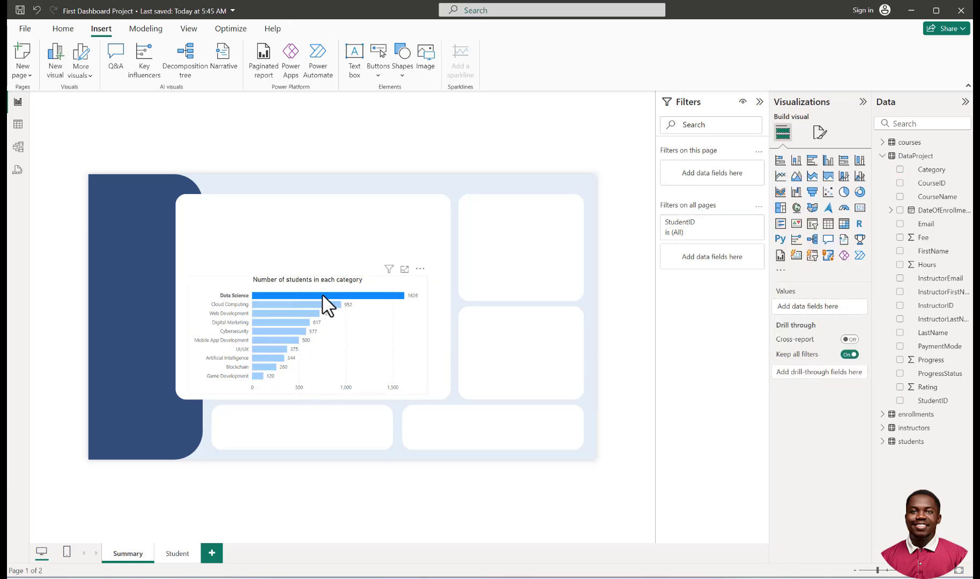
{"action": "left_click", "coordinate": [280, 291]}
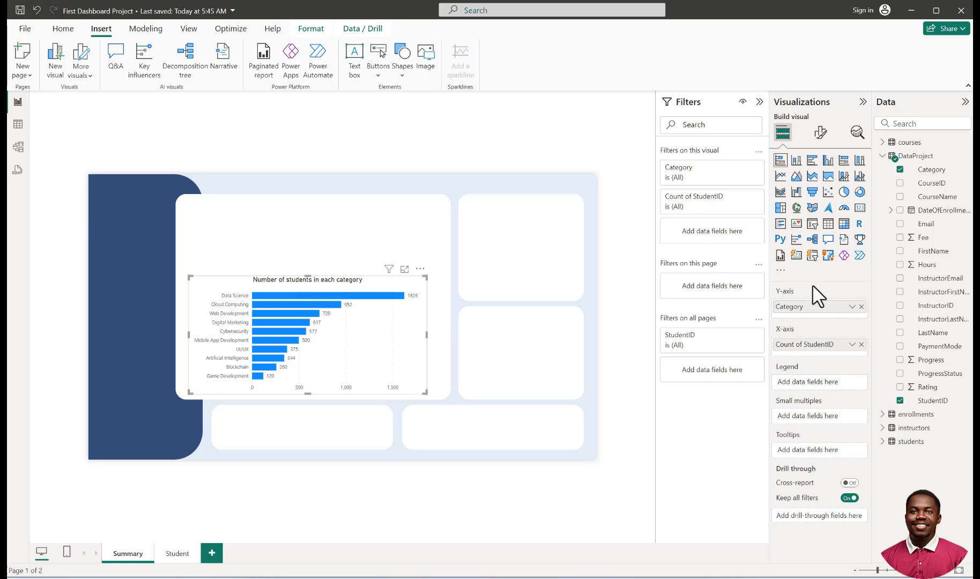
{"action": "left_click", "coordinate": [818, 134]}
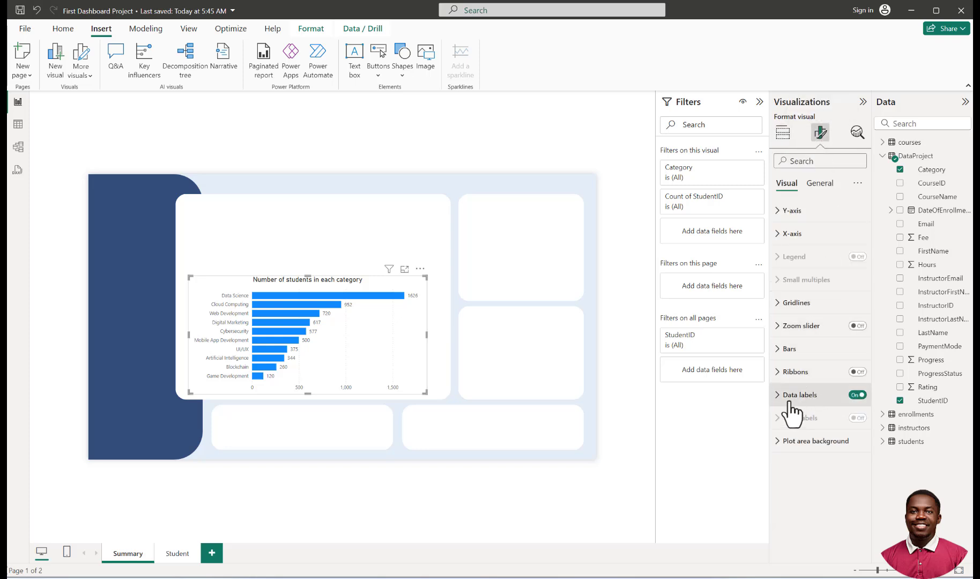
{"action": "left_click", "coordinate": [778, 347]}
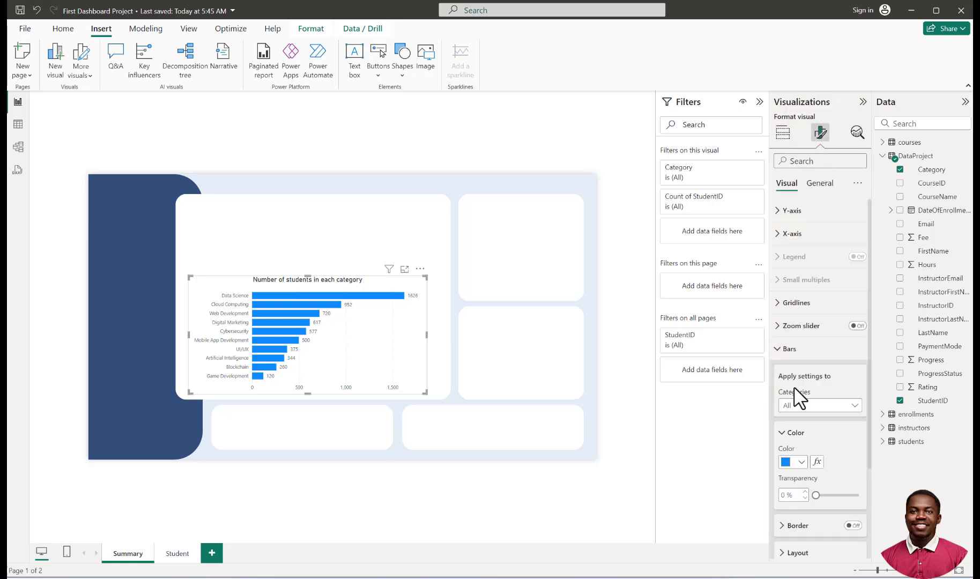
{"action": "scroll", "coordinate": [804, 407], "scroll_direction": "down", "scroll_amount": 1}
{"action": "left_click", "coordinate": [801, 407]}
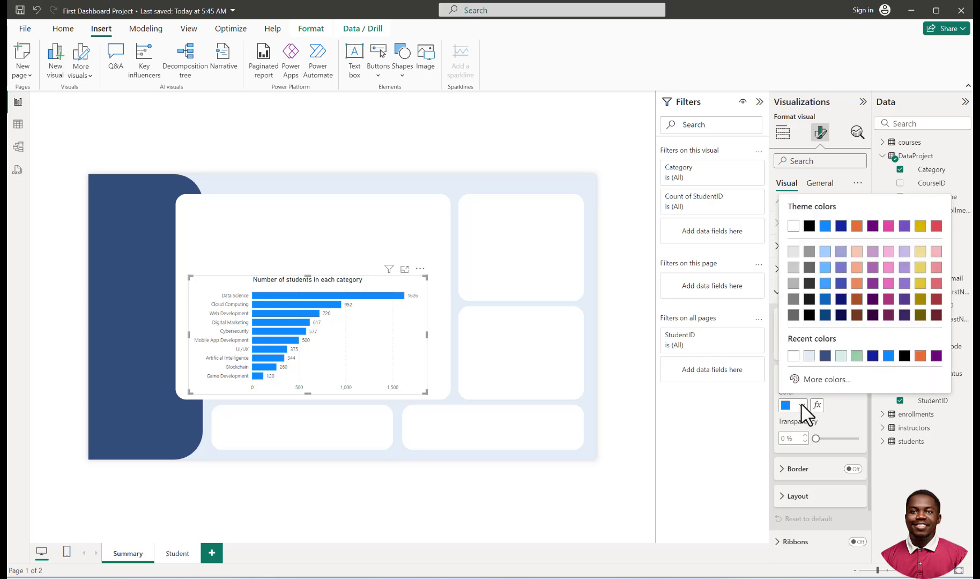
{"action": "left_click", "coordinate": [822, 355]}
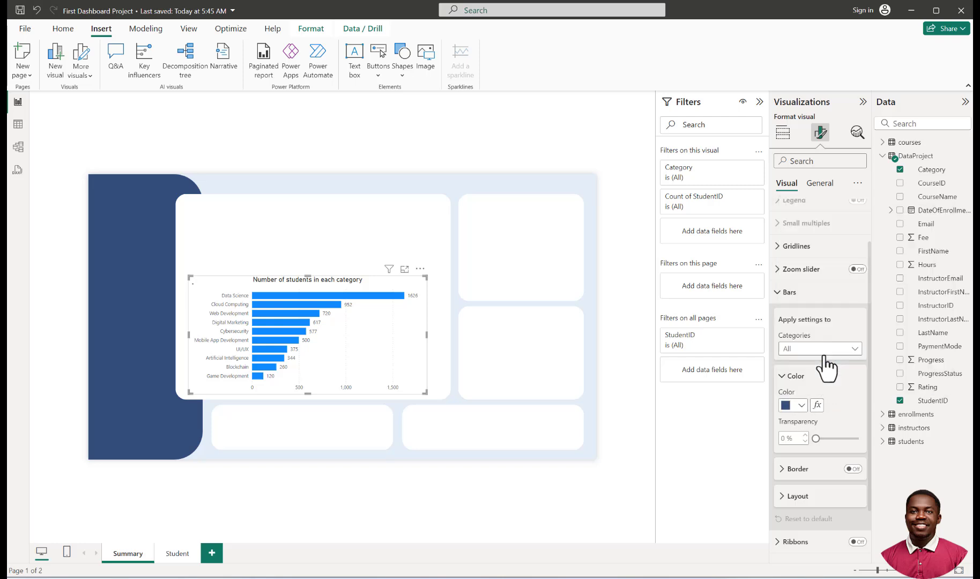
{"action": "left_click", "coordinate": [638, 334]}
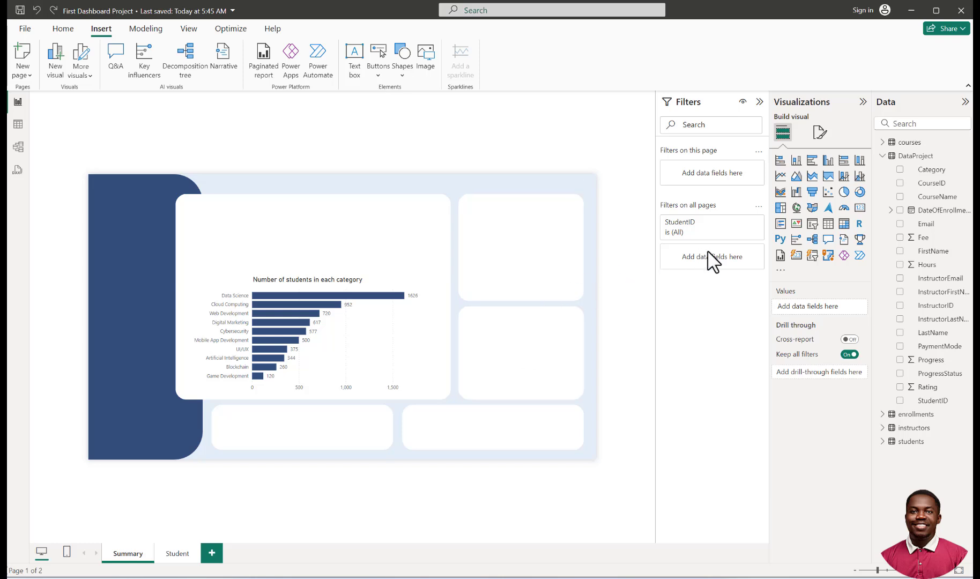
Step: Add a slicer on the DateOfEnrollment field and fit it into the white card below the bar chart
{"action": "left_click", "coordinate": [813, 225]}
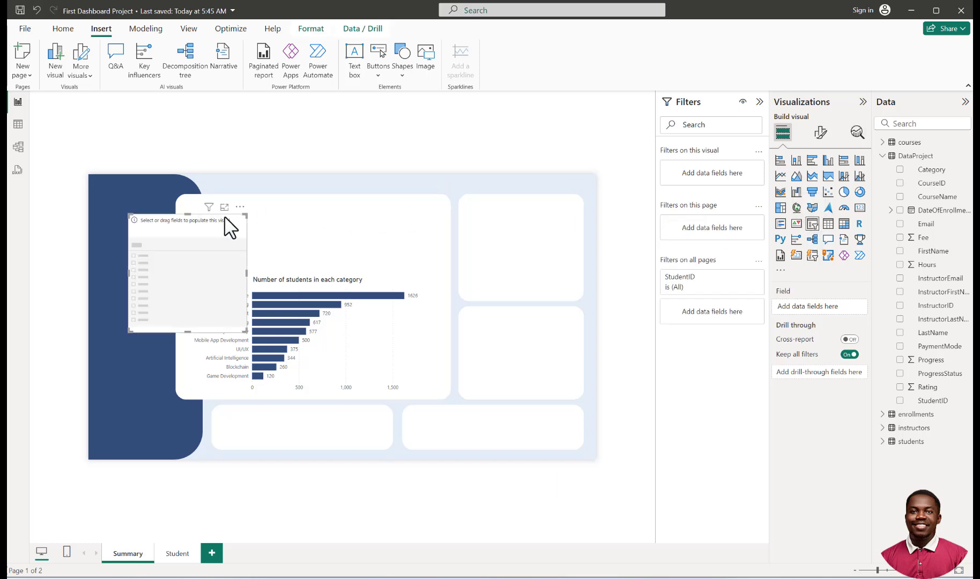
{"action": "left_click_drag", "start_coordinate": [186, 224], "coordinate": [489, 245]}
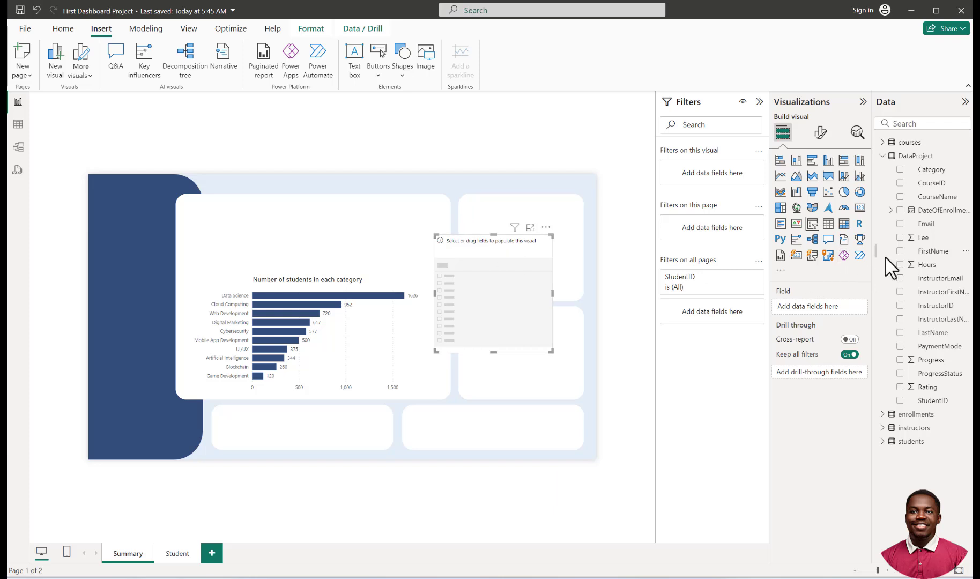
{"action": "left_click_drag", "start_coordinate": [902, 213], "coordinate": [903, 214]}
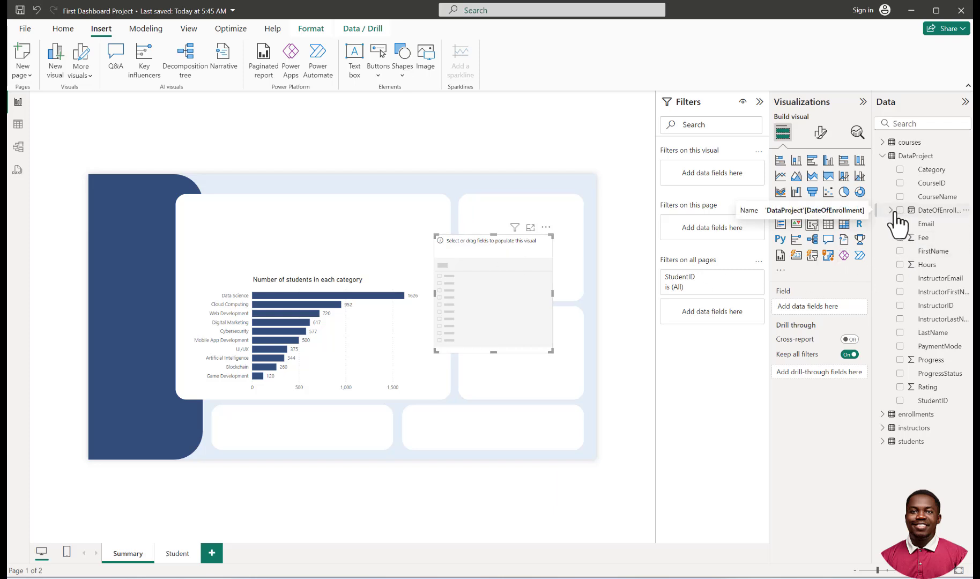
{"action": "left_click", "coordinate": [890, 211]}
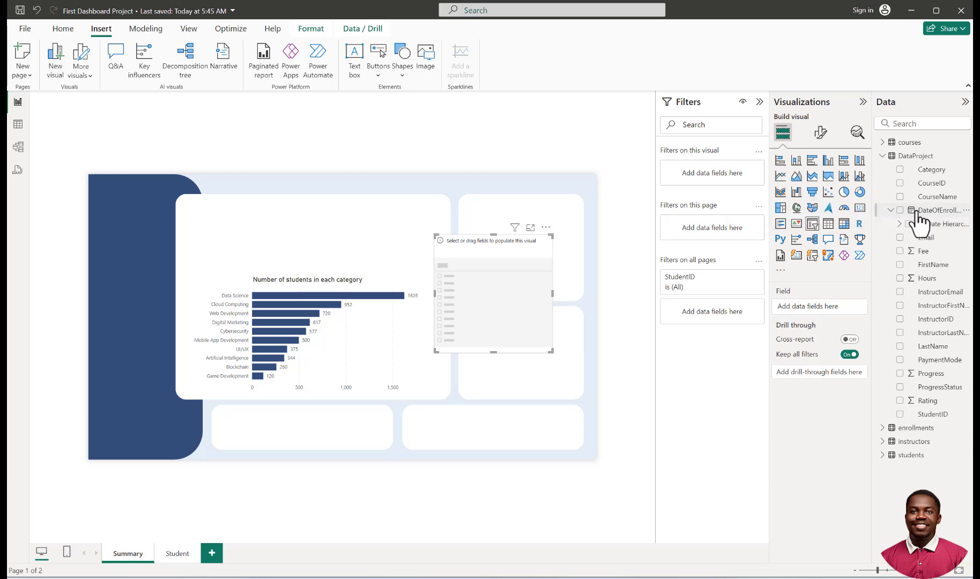
{"action": "left_click_drag", "start_coordinate": [945, 236], "coordinate": [903, 236]}
{"action": "left_click", "coordinate": [900, 224]}
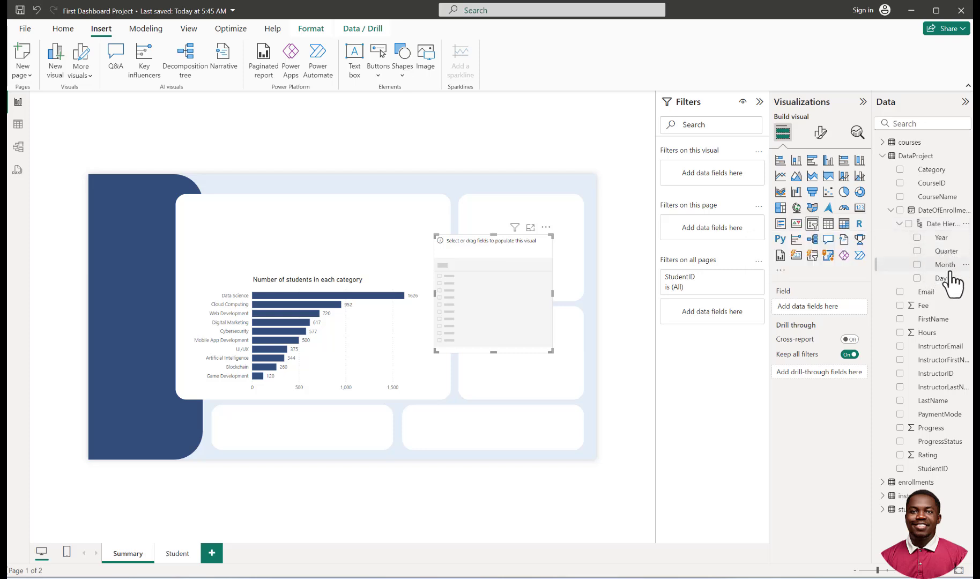
{"action": "left_click", "coordinate": [900, 211]}
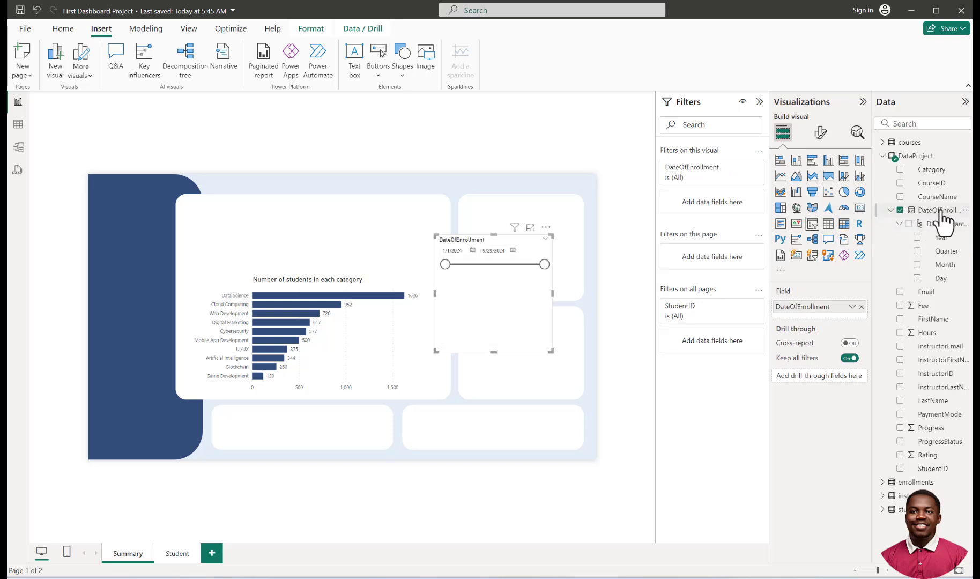
{"action": "left_click_drag", "start_coordinate": [494, 353], "coordinate": [303, 413]}
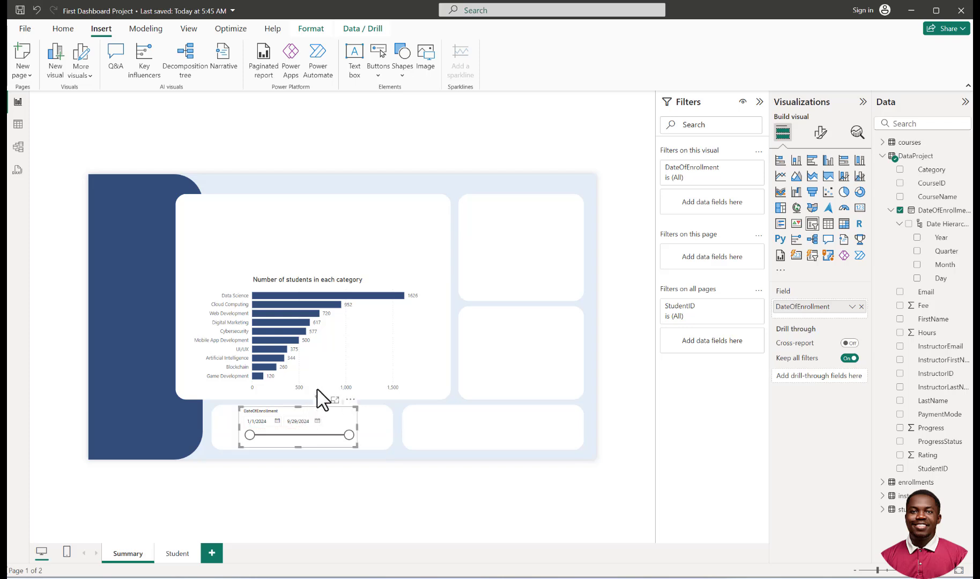
Step: Move the large white card up, then reposition the bar chart inside it and enlarge it to fill the card's lower part
{"action": "left_click", "coordinate": [311, 221]}
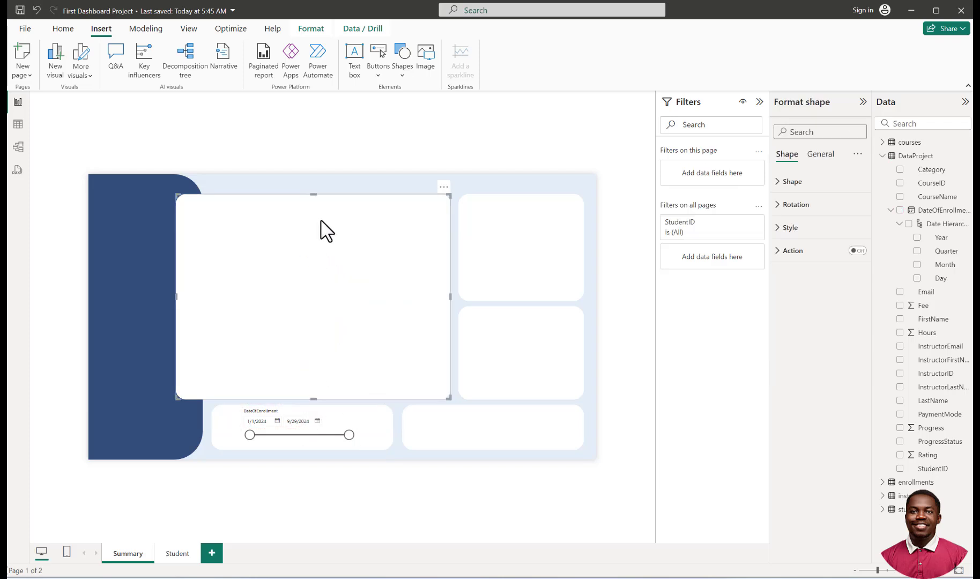
{"action": "left_click_drag", "start_coordinate": [321, 220], "coordinate": [320, 210]}
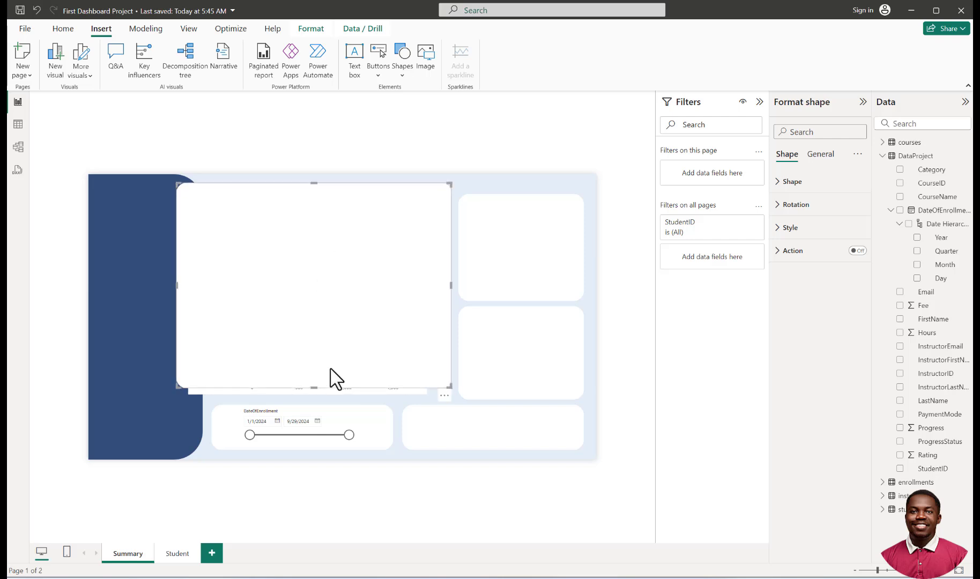
{"action": "left_click", "coordinate": [387, 496]}
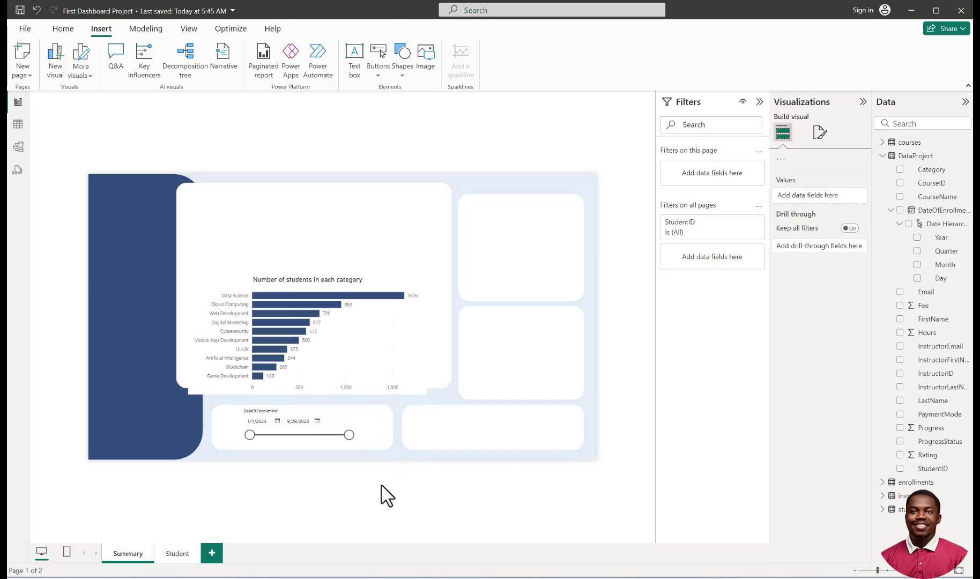
{"action": "left_click_drag", "start_coordinate": [379, 292], "coordinate": [374, 274]}
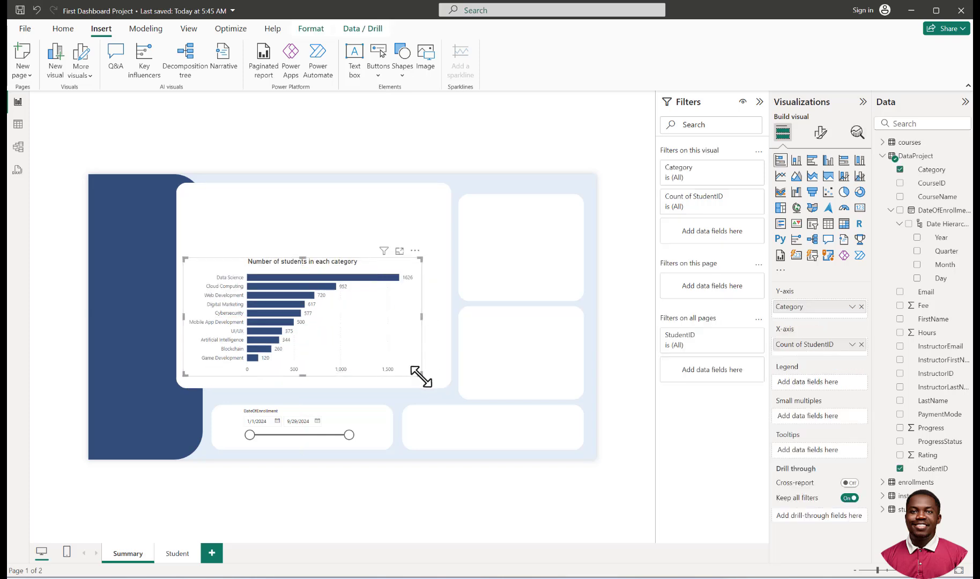
{"action": "left_click_drag", "start_coordinate": [422, 374], "coordinate": [440, 387]}
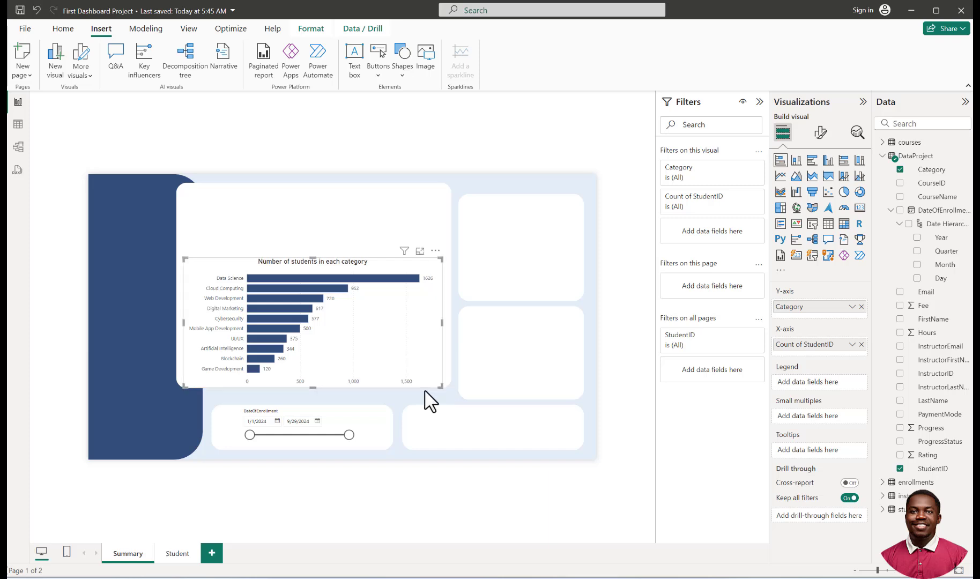
Step: Extend the white card behind the date slicer upward to make it taller
{"action": "left_click", "coordinate": [355, 430]}
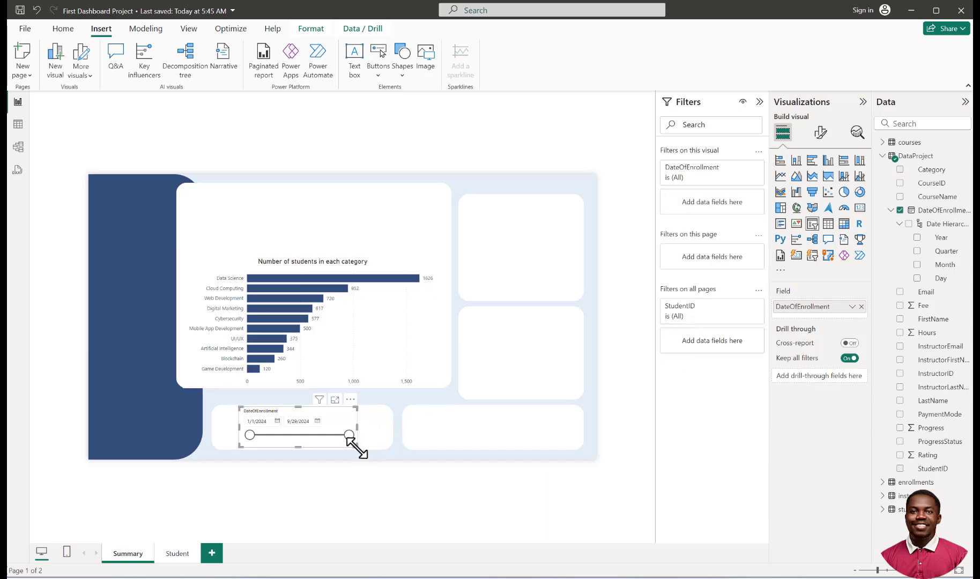
{"action": "left_click", "coordinate": [378, 438]}
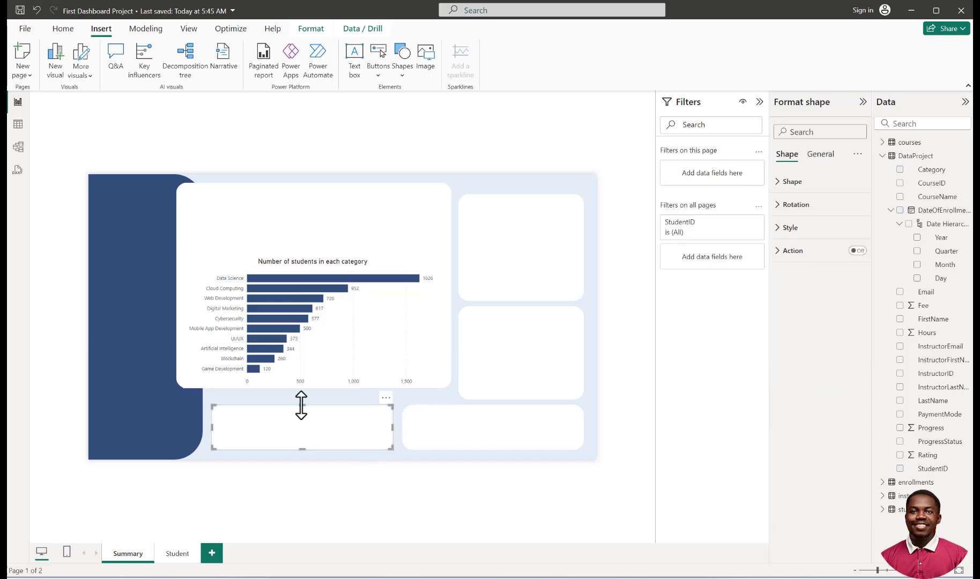
{"action": "left_click_drag", "start_coordinate": [301, 405], "coordinate": [301, 395]}
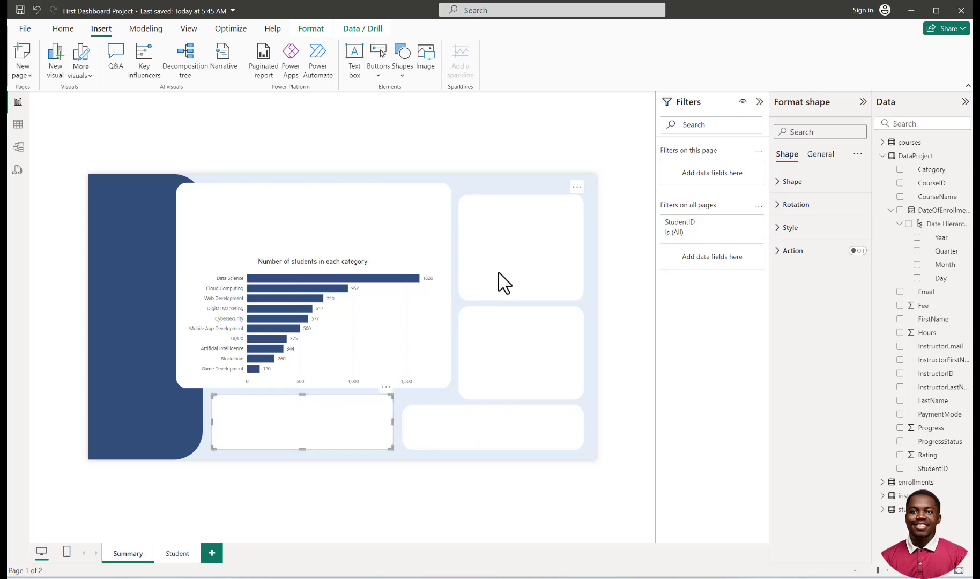
Step: Move the two stacked cards beside the chart up to align with the large card, and extend the card beneath them to match the slicer's card
{"action": "left_click_drag", "start_coordinate": [498, 272], "coordinate": [505, 255]}
{"action": "left_click_drag", "start_coordinate": [517, 363], "coordinate": [518, 357]}
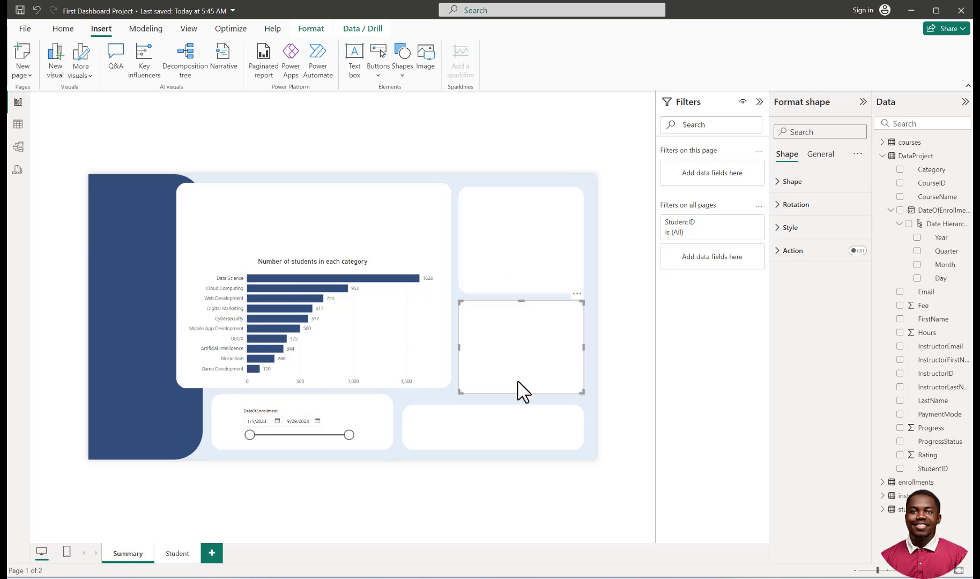
{"action": "left_click", "coordinate": [501, 429]}
{"action": "left_click", "coordinate": [507, 371]}
{"action": "left_click_drag", "start_coordinate": [511, 261], "coordinate": [513, 259]}
{"action": "left_click_drag", "start_coordinate": [514, 355], "coordinate": [514, 349]}
{"action": "left_click", "coordinate": [493, 424]}
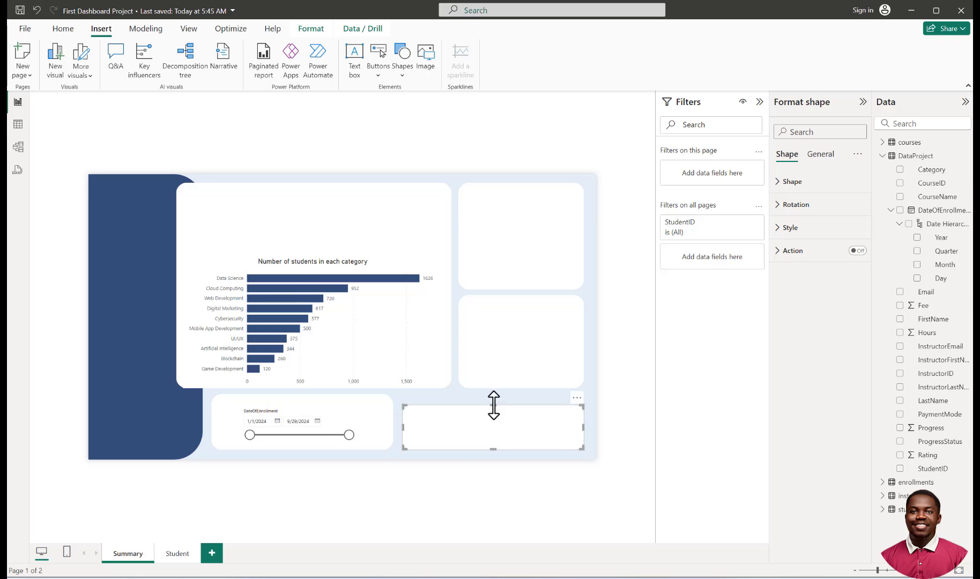
{"action": "left_click_drag", "start_coordinate": [494, 404], "coordinate": [500, 407]}
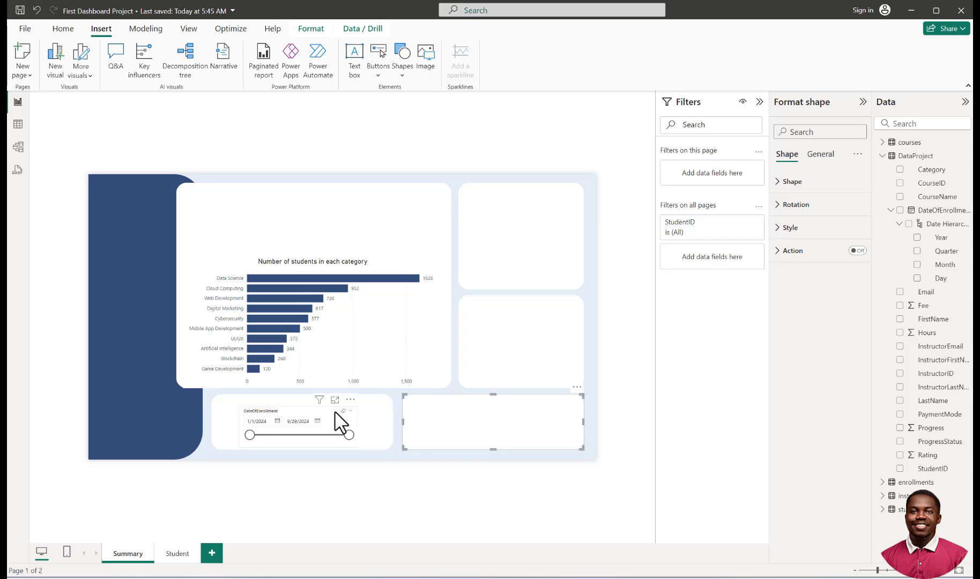
Step: Widen the DateOfEnrollment slicer and centre it in its white card
{"action": "left_click", "coordinate": [339, 419]}
{"action": "left_click_drag", "start_coordinate": [354, 448], "coordinate": [380, 458]}
{"action": "left_click_drag", "start_coordinate": [333, 421], "coordinate": [325, 422]}
{"action": "left_click", "coordinate": [338, 491]}
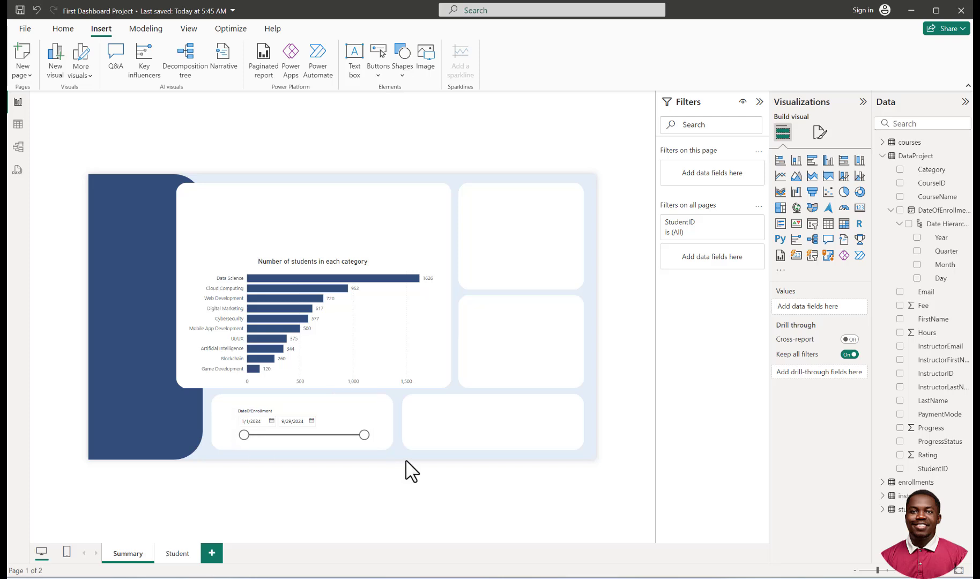
Step: Filter the bar chart to enrolments up to 6/1/2024 using the end date of the DateOfEnrollment slicer
{"action": "mouse_move", "coordinate": [364, 435]}
{"action": "left_mouse_down"}
{"action": "mouse_move", "coordinate": [304, 436]}
{"action": "mouse_move", "coordinate": [367, 444]}
{"action": "left_mouse_up"}
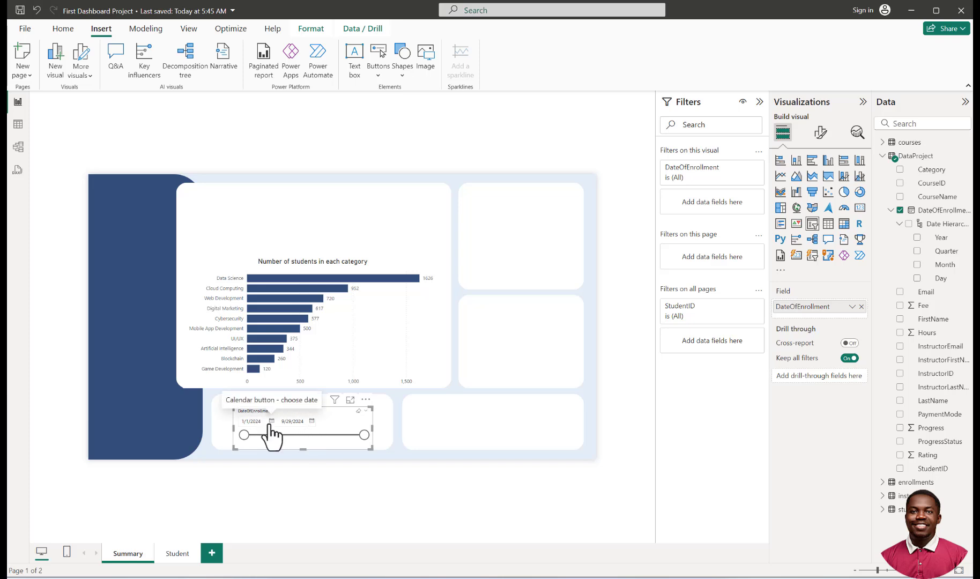
{"action": "left_click", "coordinate": [281, 470]}
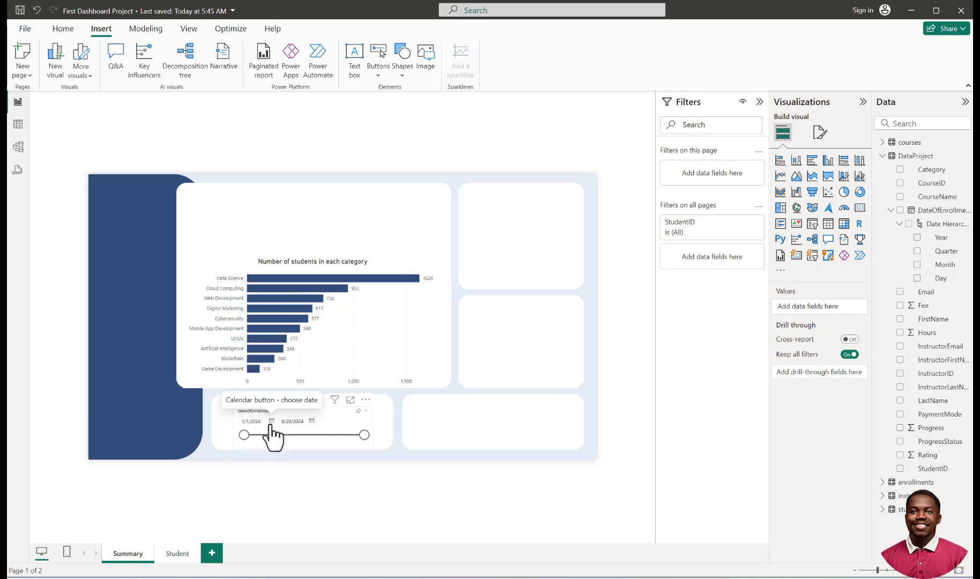
{"action": "left_click", "coordinate": [310, 422]}
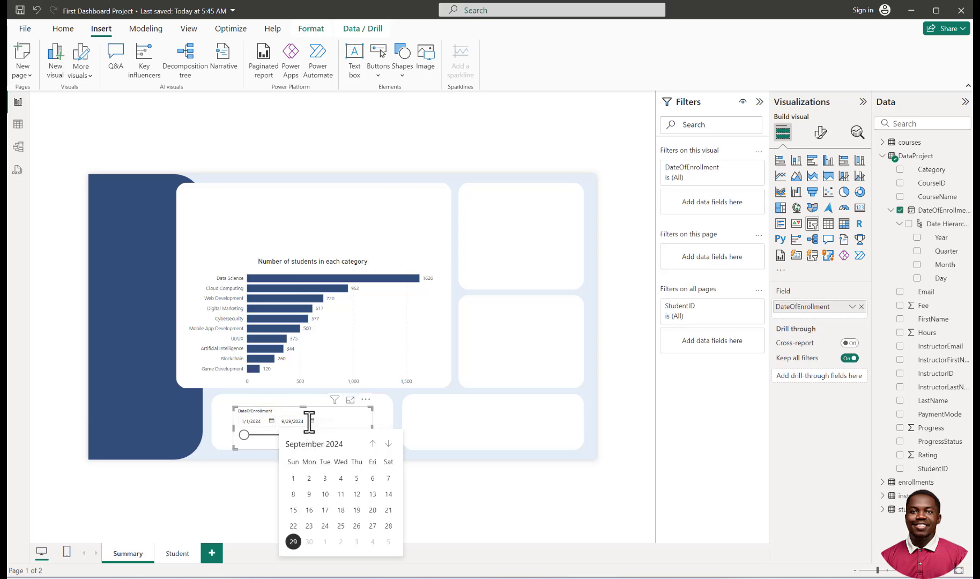
{"action": "left_click", "coordinate": [388, 444]}
{"action": "left_click", "coordinate": [372, 443]}
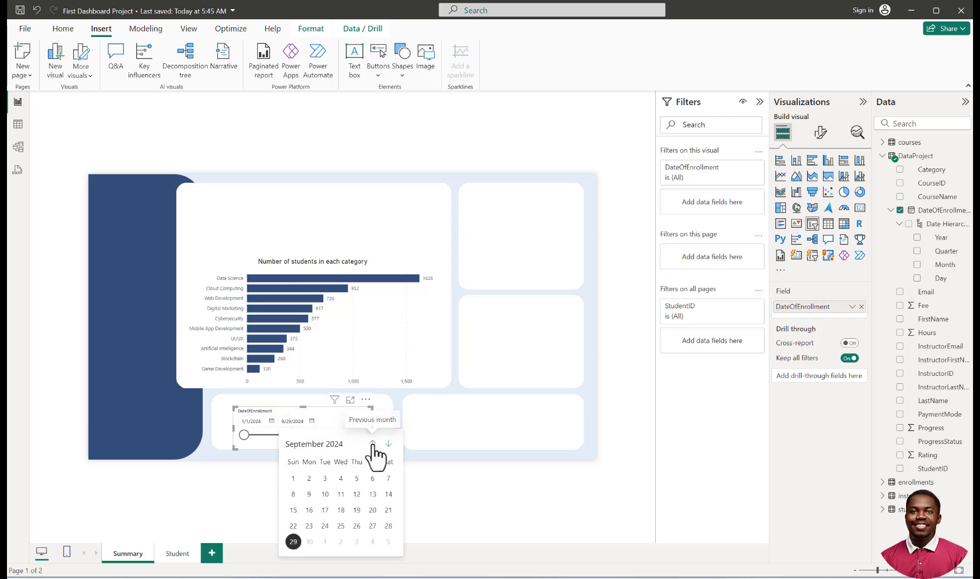
{"action": "left_click", "coordinate": [373, 443]}
{"action": "left_click", "coordinate": [372, 444]}
{"action": "left_click", "coordinate": [373, 443]}
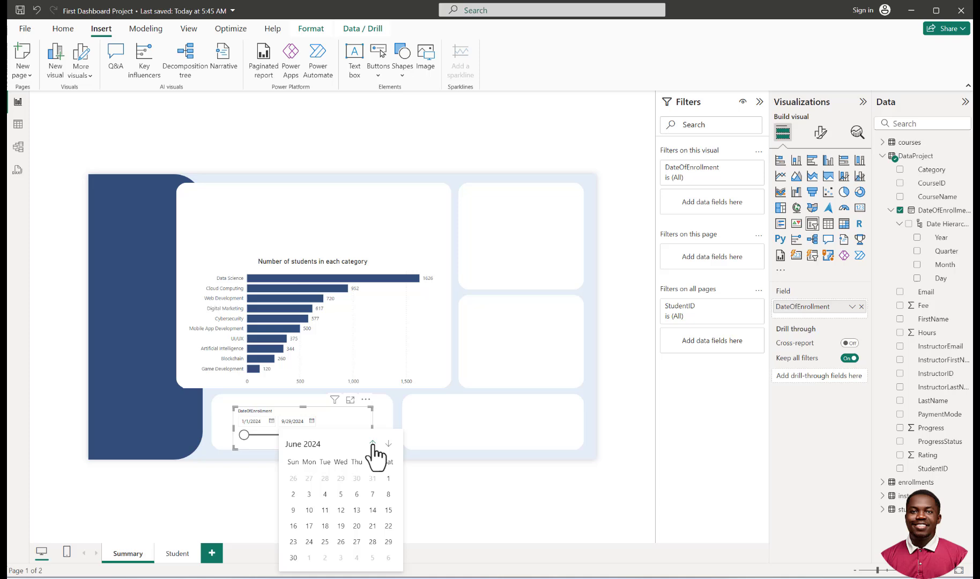
{"action": "left_click", "coordinate": [388, 478]}
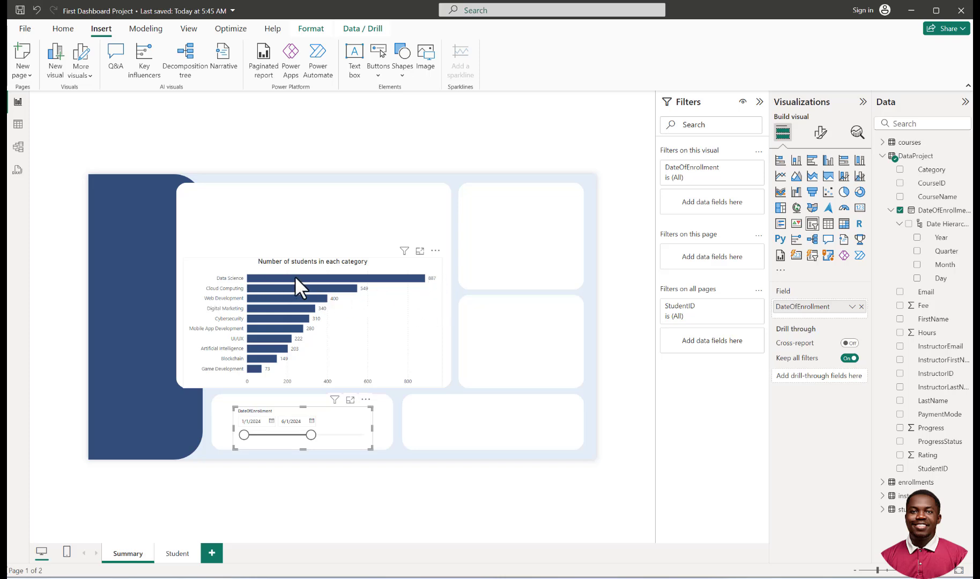
Step: Return the DateOfEnrollment slicer's end date to 9/29/2024 to cover the full date range
{"action": "left_click_drag", "start_coordinate": [311, 435], "coordinate": [373, 444]}
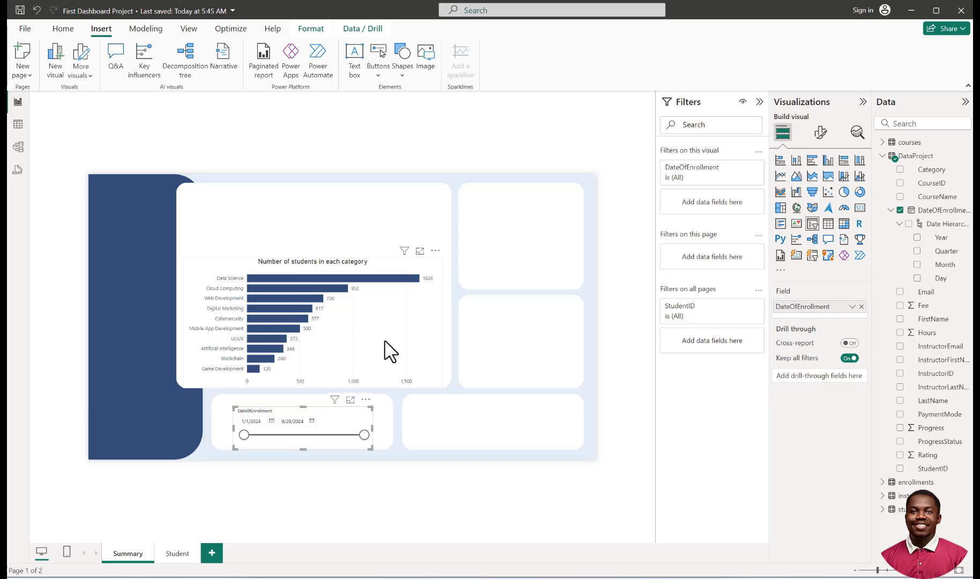
{"action": "left_click", "coordinate": [365, 487]}
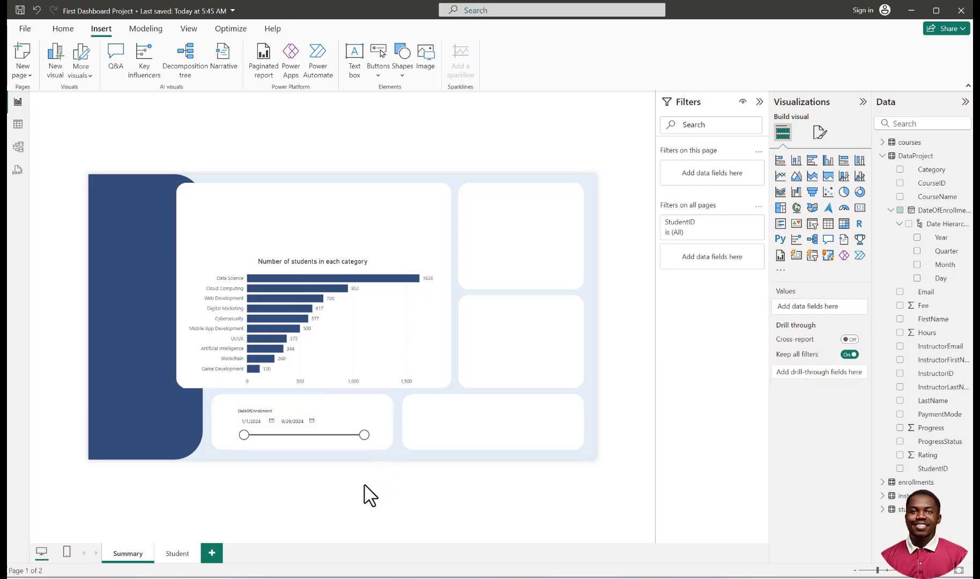
Step: Enlarge the DateOfEnrollment slicer slightly within its card and change its header text to a bold "Enrollment Date"
{"action": "left_click", "coordinate": [343, 421]}
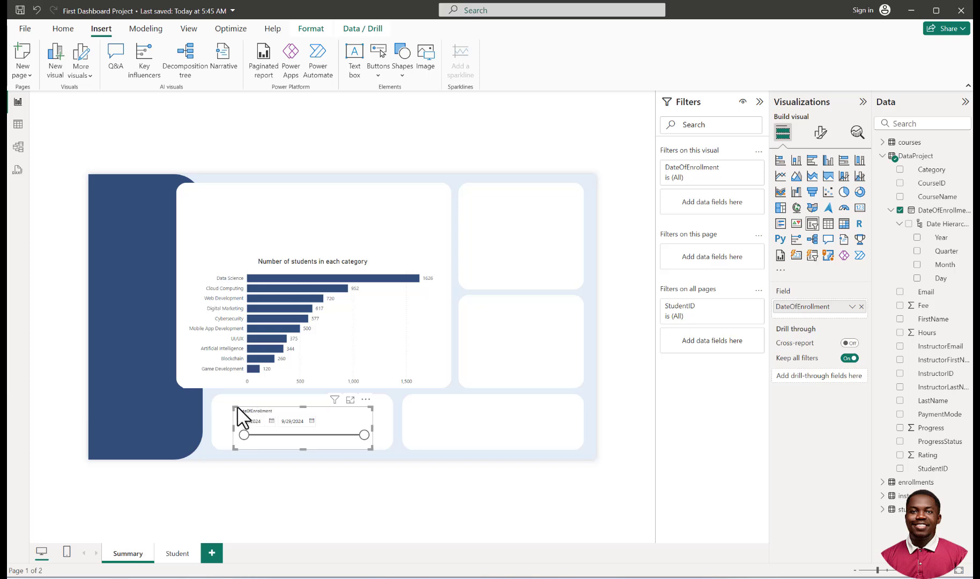
{"action": "left_click_drag", "start_coordinate": [236, 406], "coordinate": [229, 403]}
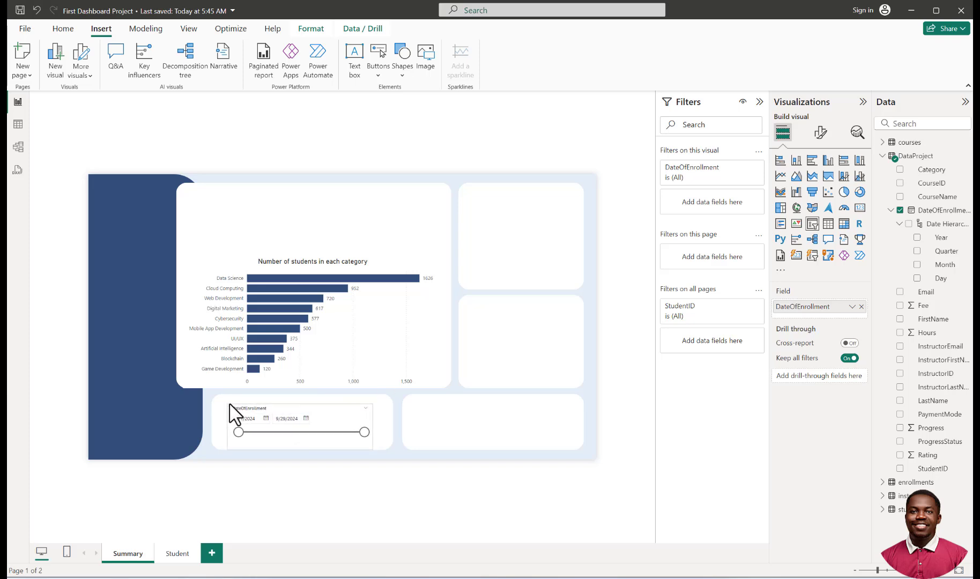
{"action": "left_click", "coordinate": [820, 132]}
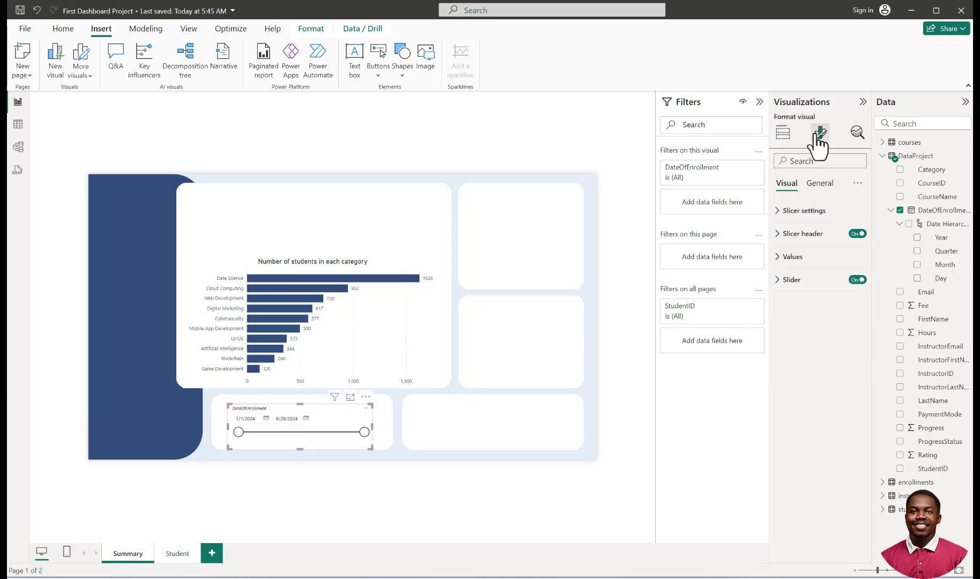
{"action": "left_click", "coordinate": [777, 237]}
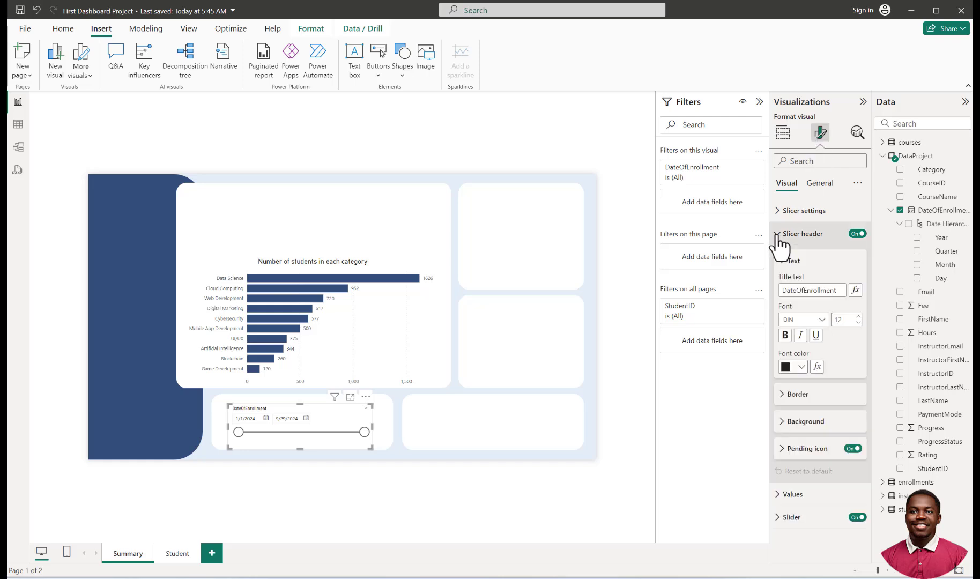
{"action": "double_click", "coordinate": [805, 290]}
{"action": "type", "text": "Enrollm"}
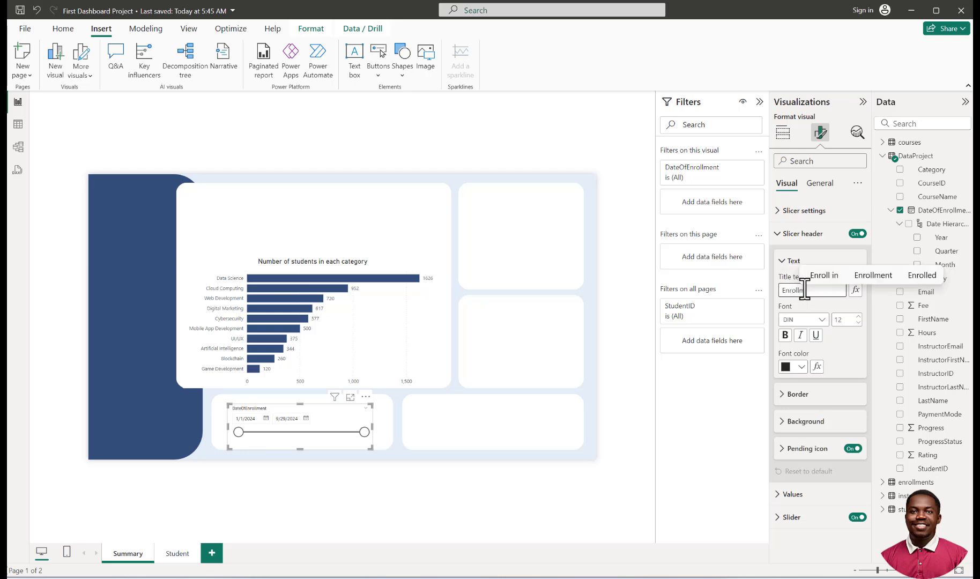
{"action": "type", "text": "ent date"}
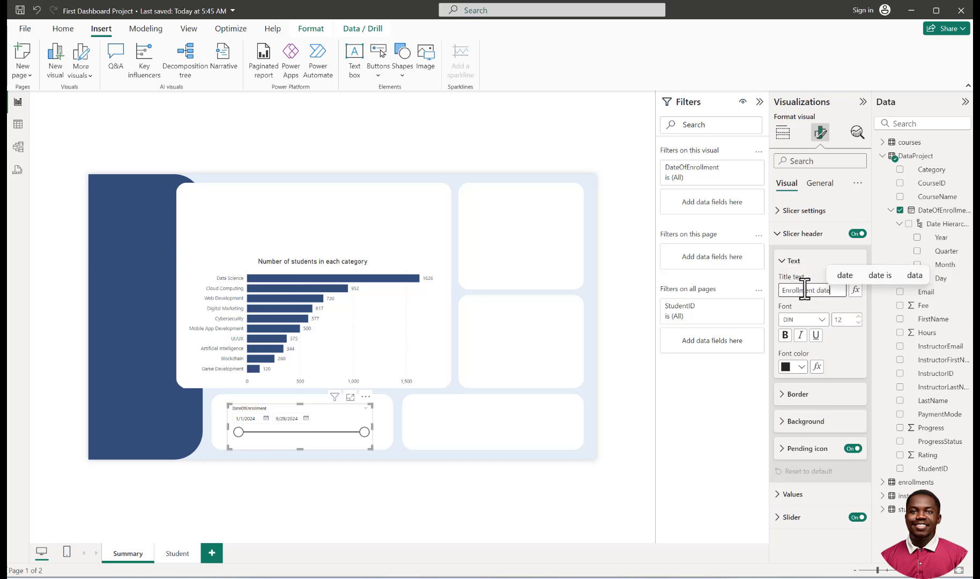
{"action": "type", "text": "ate"}
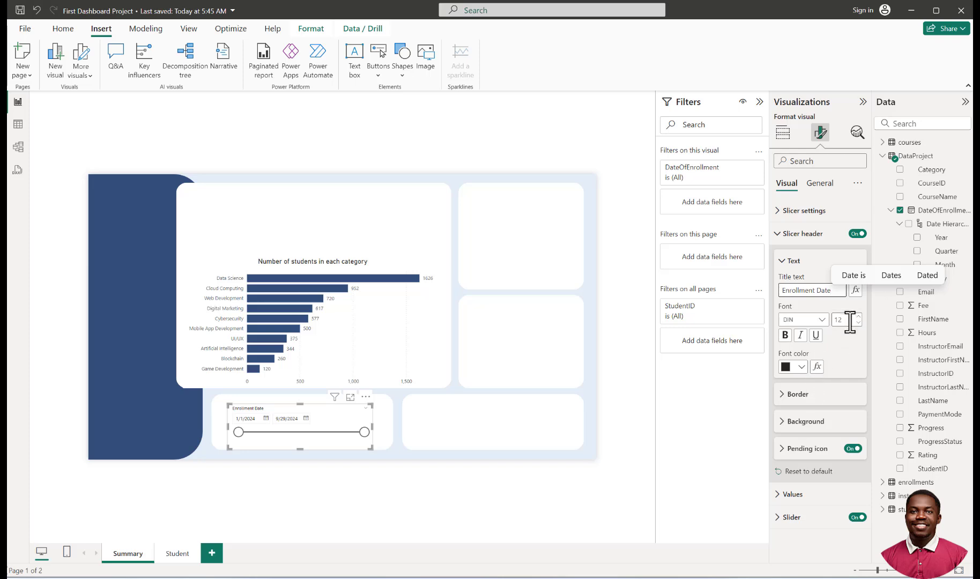
{"action": "left_click", "coordinate": [786, 335]}
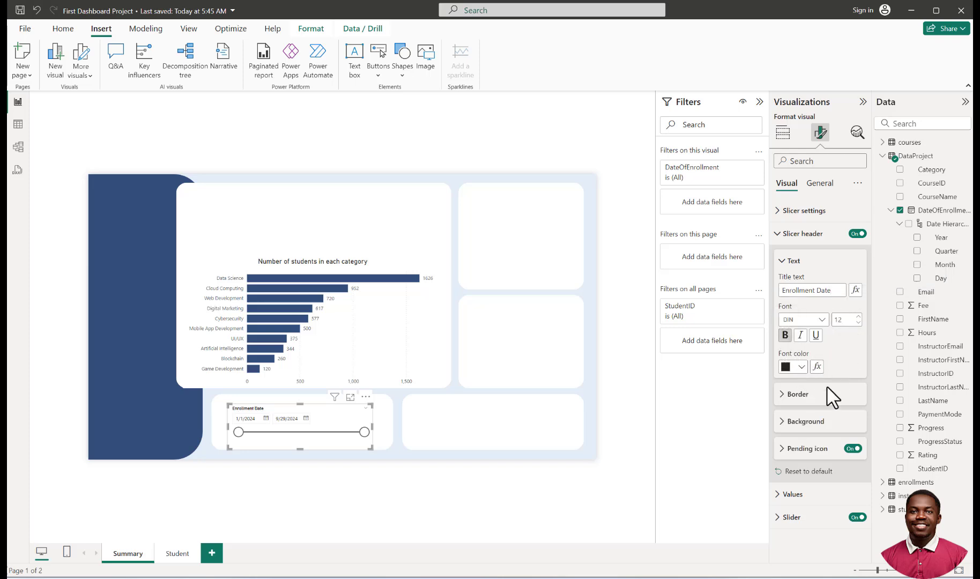
Step: Give the date slicer a centred title reading "Enrollment Date" and turn off its slicer header
{"action": "left_click", "coordinate": [820, 184]}
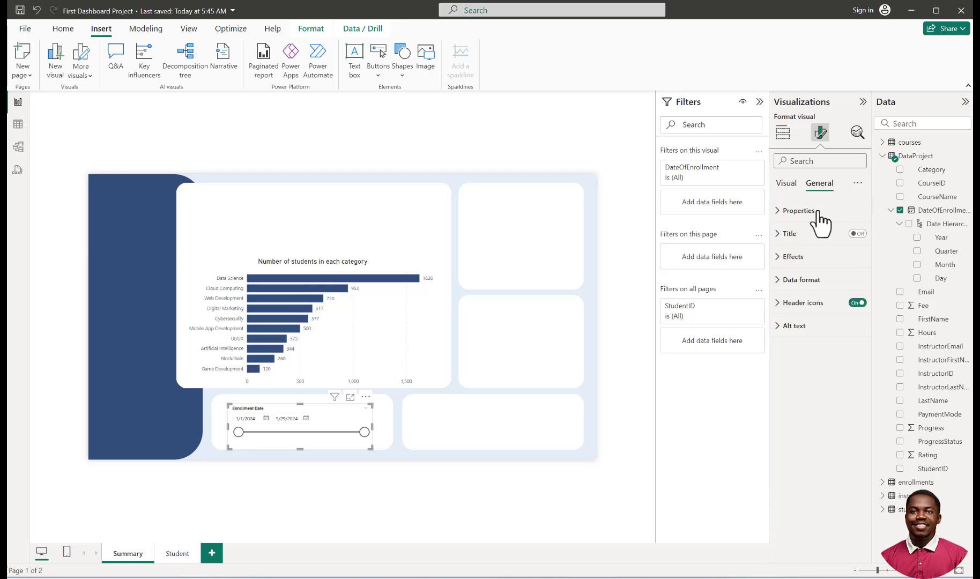
{"action": "left_click", "coordinate": [783, 234]}
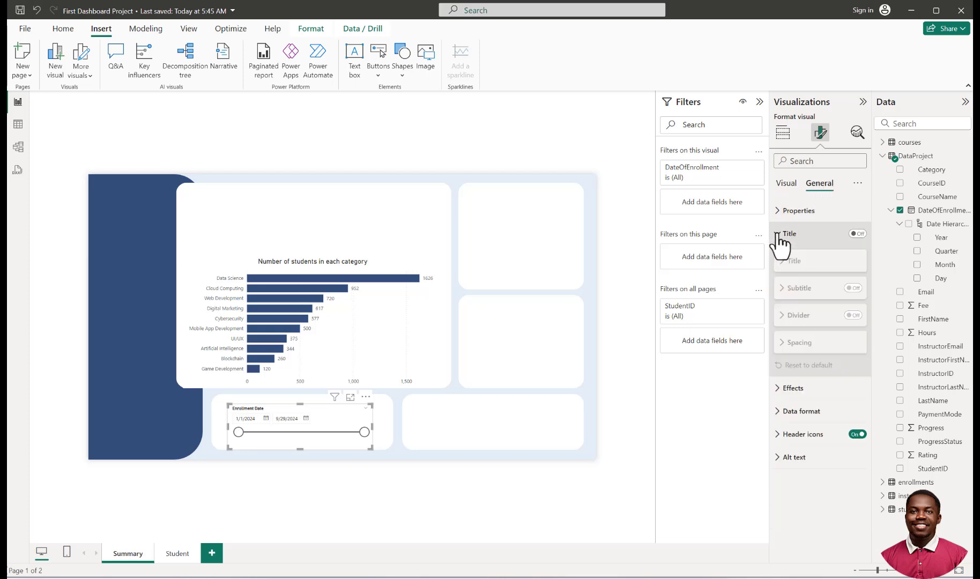
{"action": "left_click", "coordinate": [857, 234]}
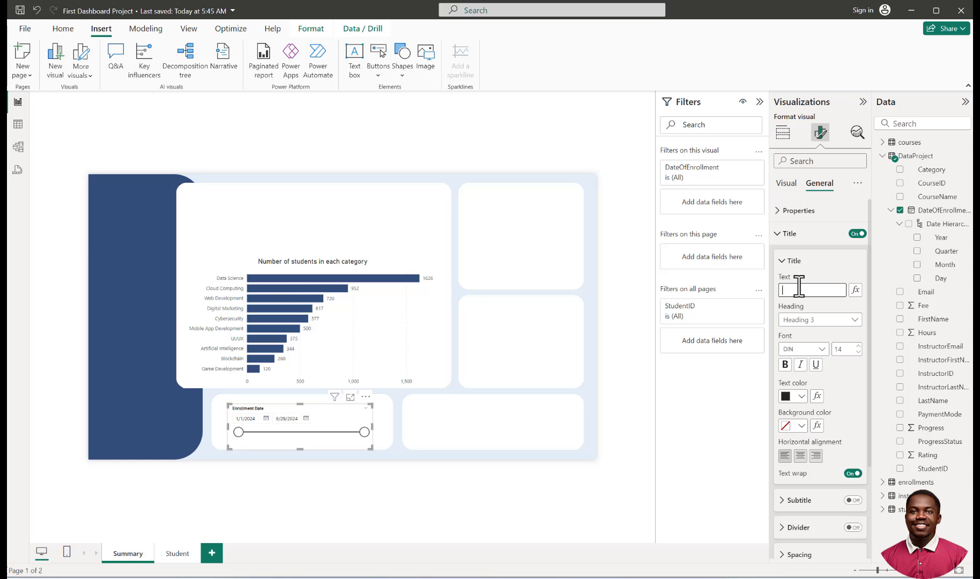
{"action": "type", "text": "Enrollment Date"}
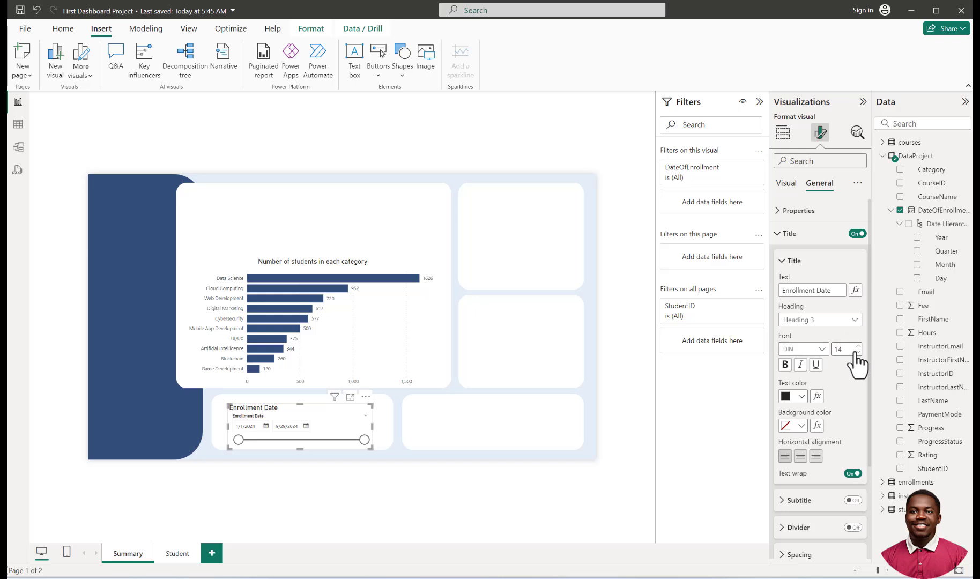
{"action": "left_click", "coordinate": [800, 455]}
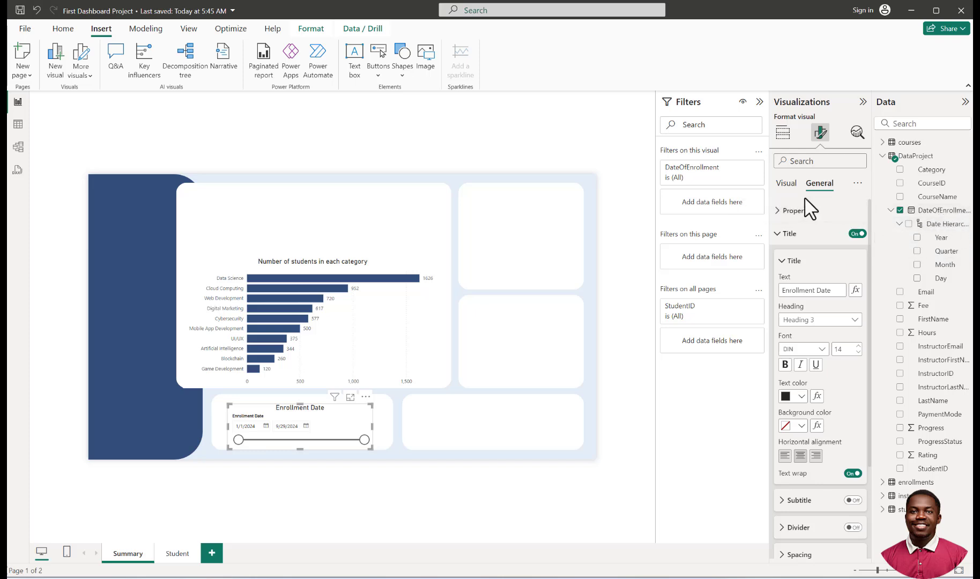
{"action": "left_click", "coordinate": [787, 184]}
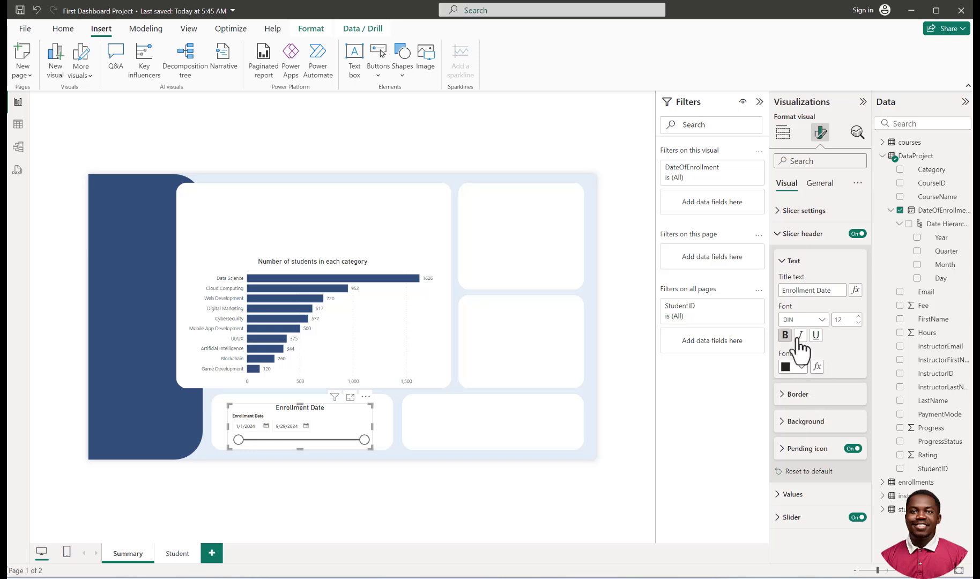
{"action": "left_click", "coordinate": [857, 234]}
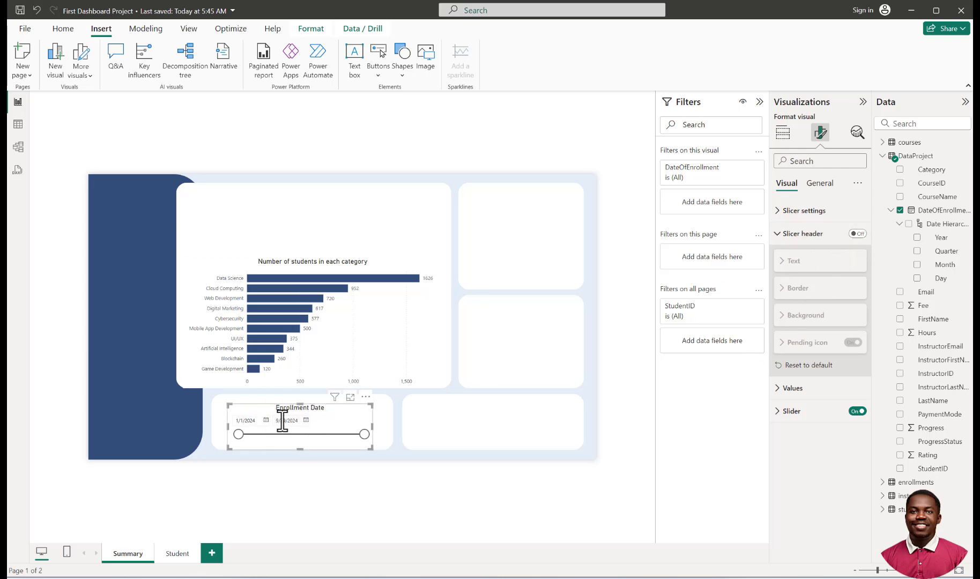
Step: Narrow the Enrollment Date slicer and move it slightly higher in its white card
{"action": "left_click_drag", "start_coordinate": [372, 428], "coordinate": [326, 437]}
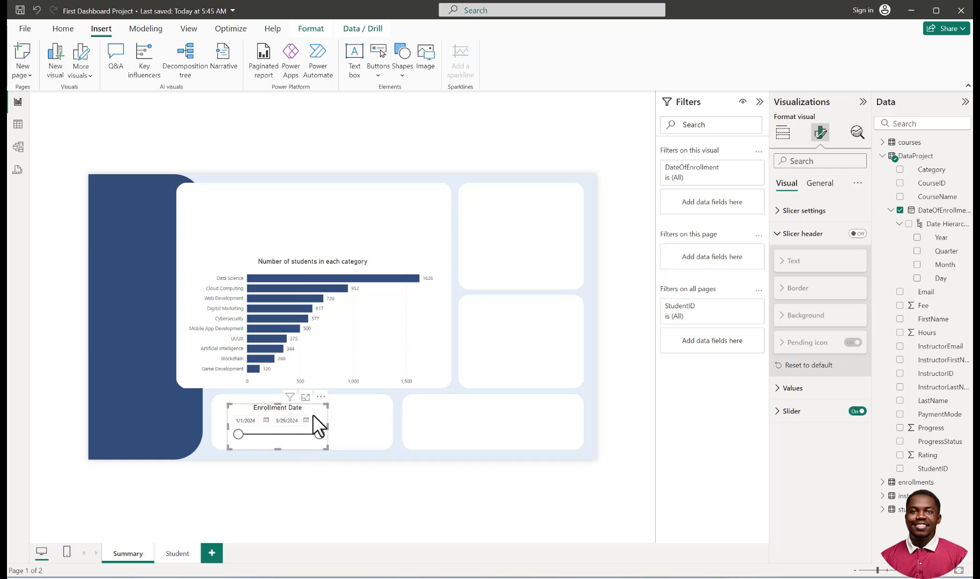
{"action": "mouse_move", "coordinate": [312, 409]}
{"action": "left_mouse_down"}
{"action": "mouse_move", "coordinate": [328, 407]}
{"action": "mouse_move", "coordinate": [315, 407]}
{"action": "left_mouse_up"}
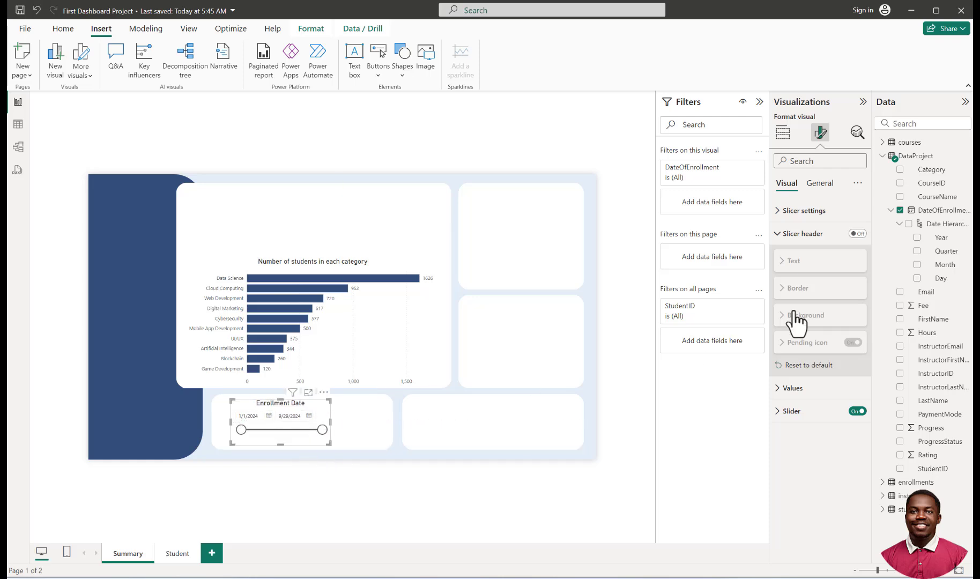
{"action": "left_click", "coordinate": [778, 411]}
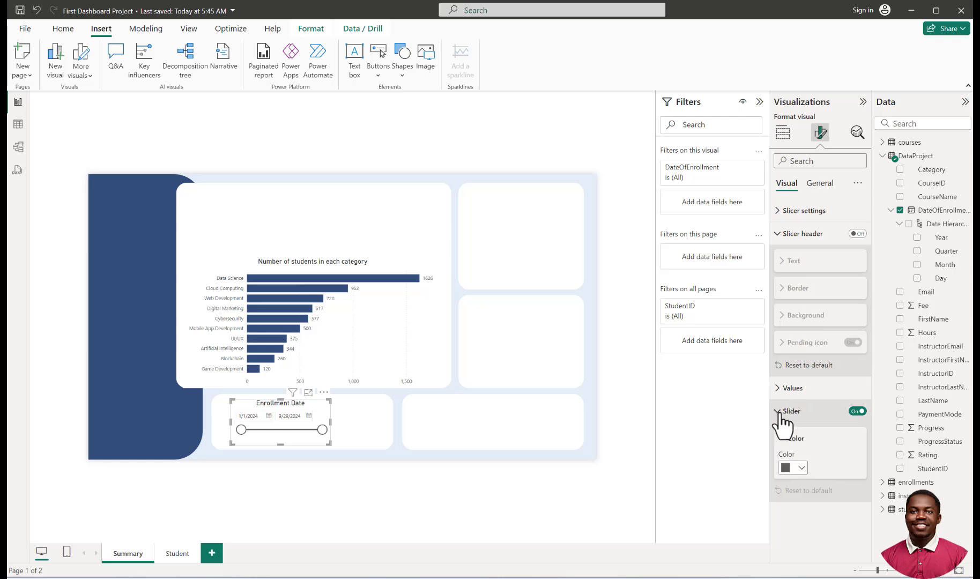
{"action": "left_click", "coordinate": [800, 469]}
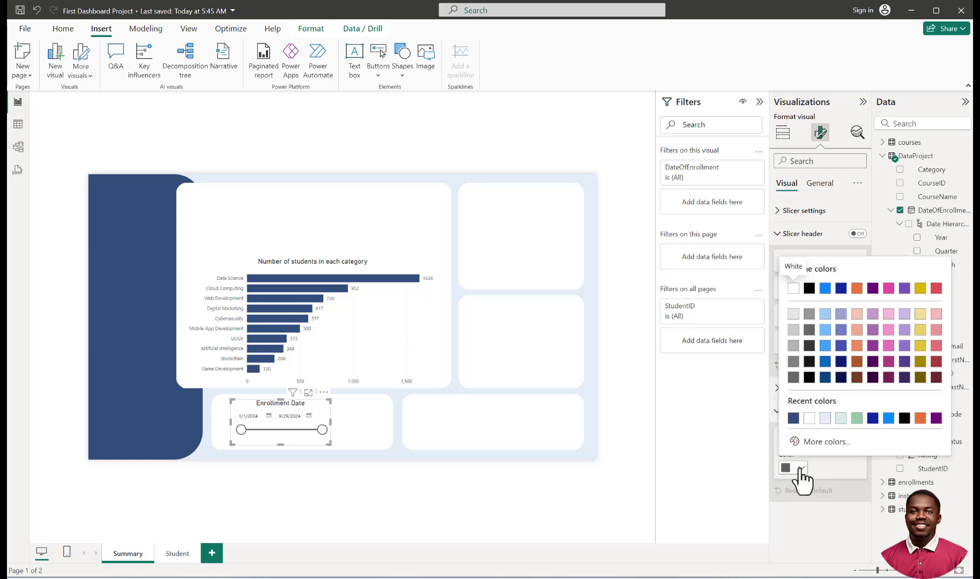
{"action": "left_click", "coordinate": [800, 468]}
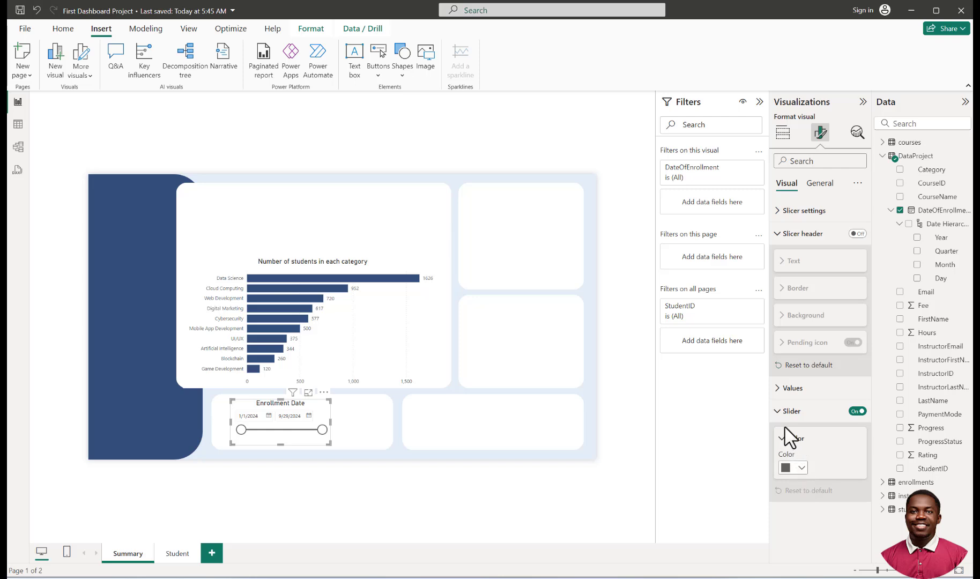
Step: Set the font size of the slicer's date values to 12 and widen the slicer so both dates fit on one row
{"action": "left_click", "coordinate": [780, 394]}
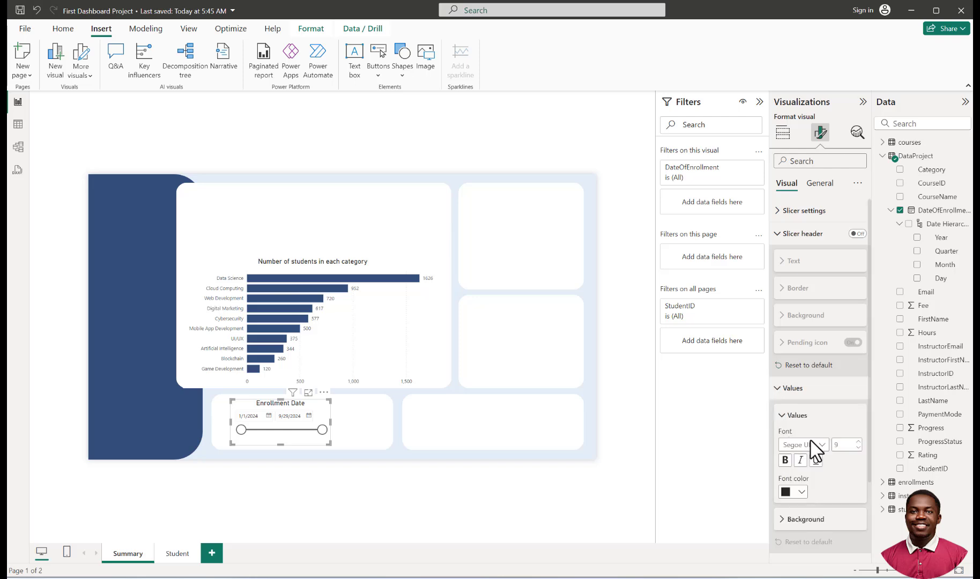
{"action": "left_click", "coordinate": [859, 442]}
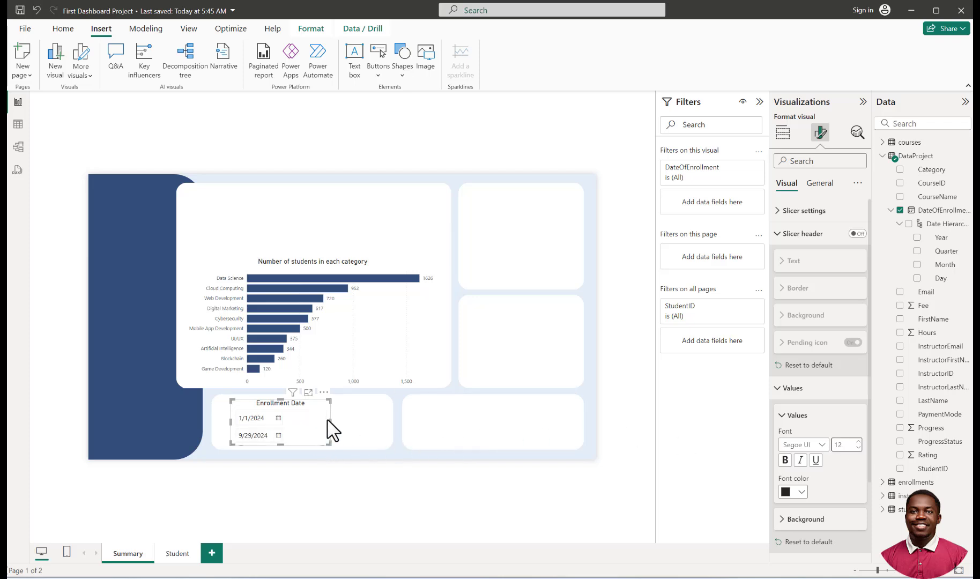
{"action": "left_click_drag", "start_coordinate": [331, 422], "coordinate": [371, 424]}
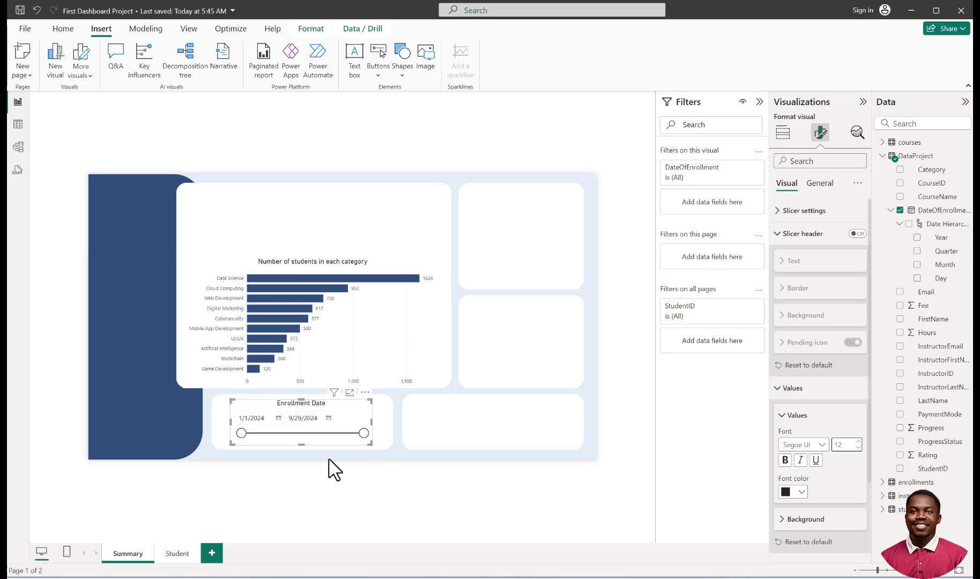
{"action": "left_click", "coordinate": [322, 485]}
Step: Turn off the background of the Enrollment Date slicer
{"action": "left_click", "coordinate": [356, 408]}
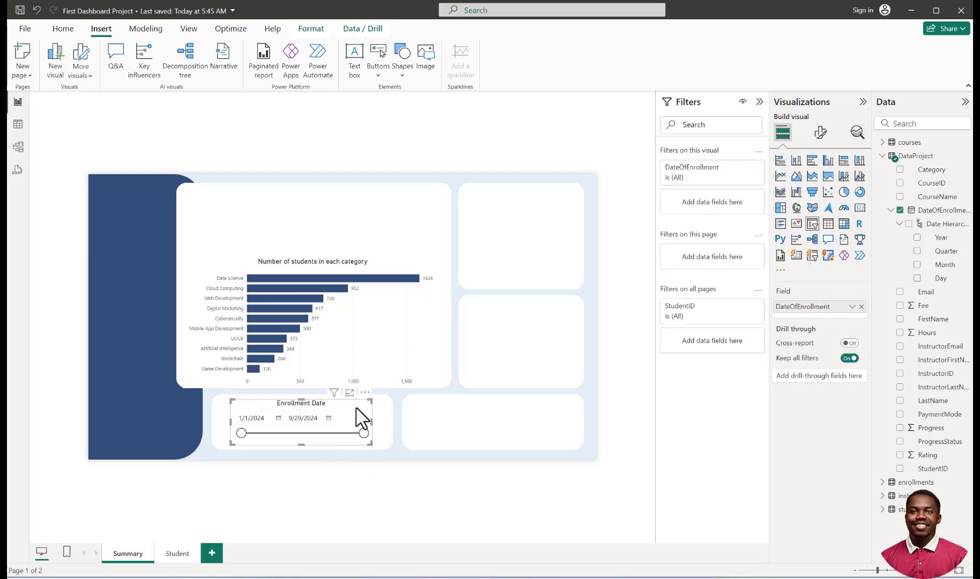
{"action": "left_click", "coordinate": [367, 464]}
{"action": "left_click", "coordinate": [357, 414]}
{"action": "left_click", "coordinate": [821, 133]}
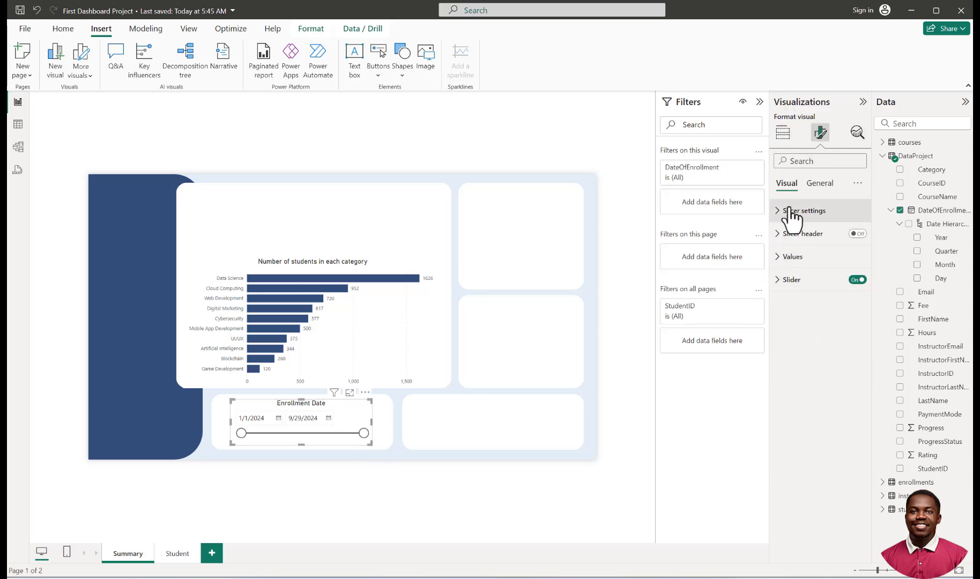
{"action": "left_click", "coordinate": [820, 183]}
{"action": "left_click", "coordinate": [779, 258]}
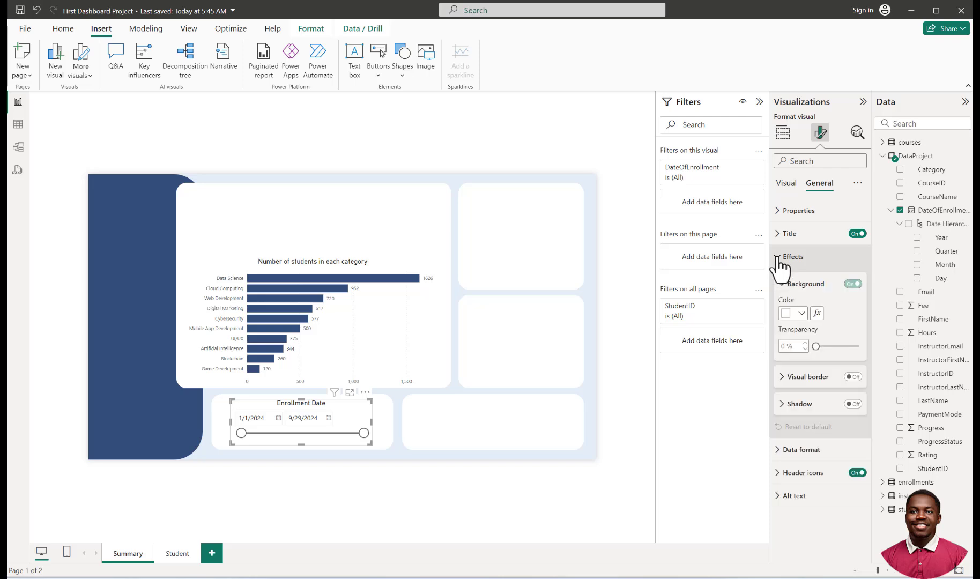
{"action": "left_click", "coordinate": [852, 284]}
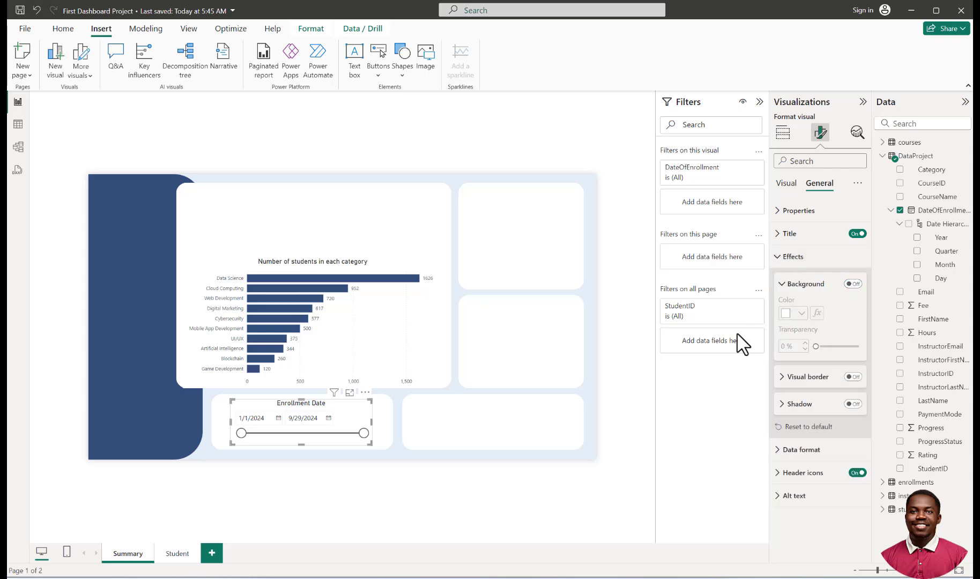
Step: Turn off the background of the students-per-category bar chart and place the chart in the lower part of the large white card
{"action": "left_click", "coordinate": [426, 318]}
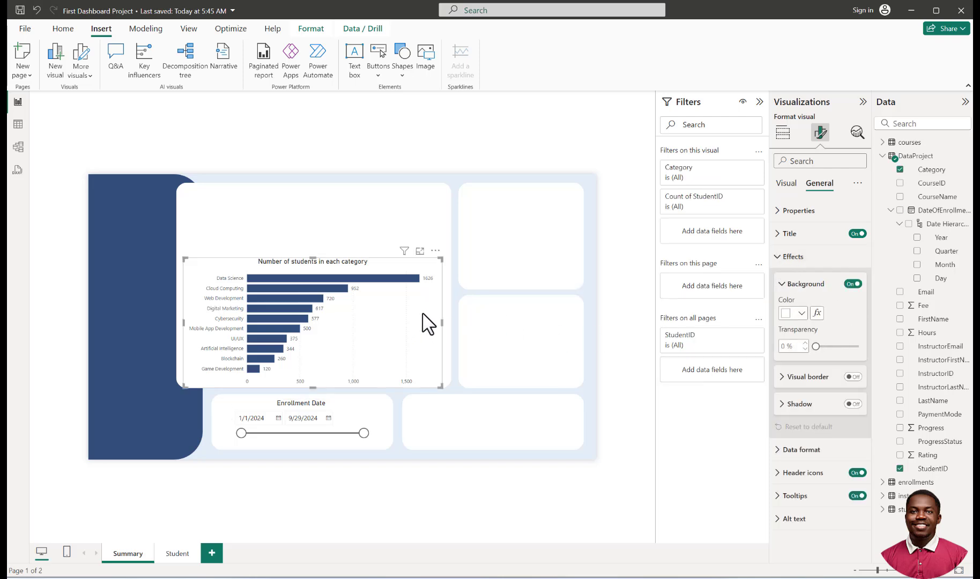
{"action": "left_click_drag", "start_coordinate": [427, 325], "coordinate": [367, 319]}
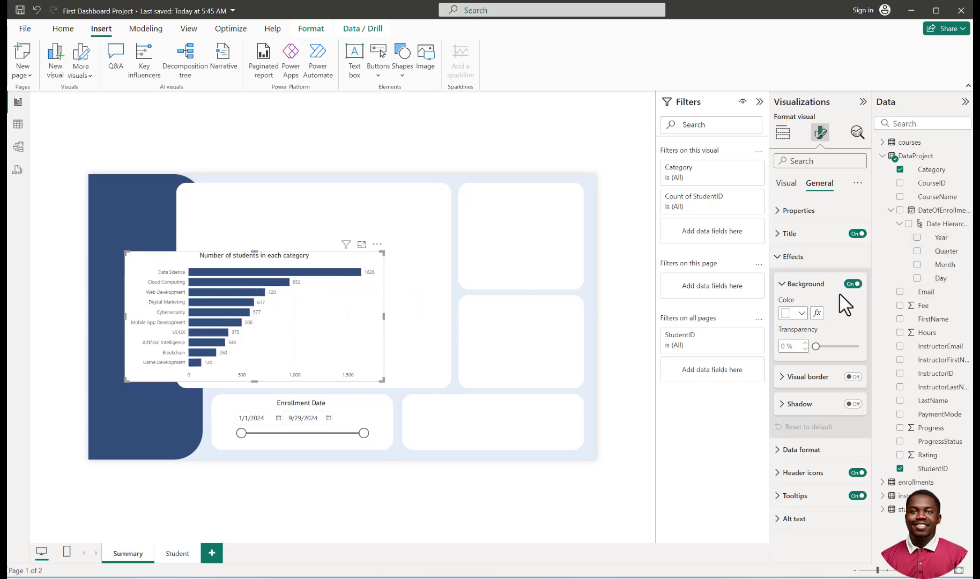
{"action": "left_click", "coordinate": [853, 284]}
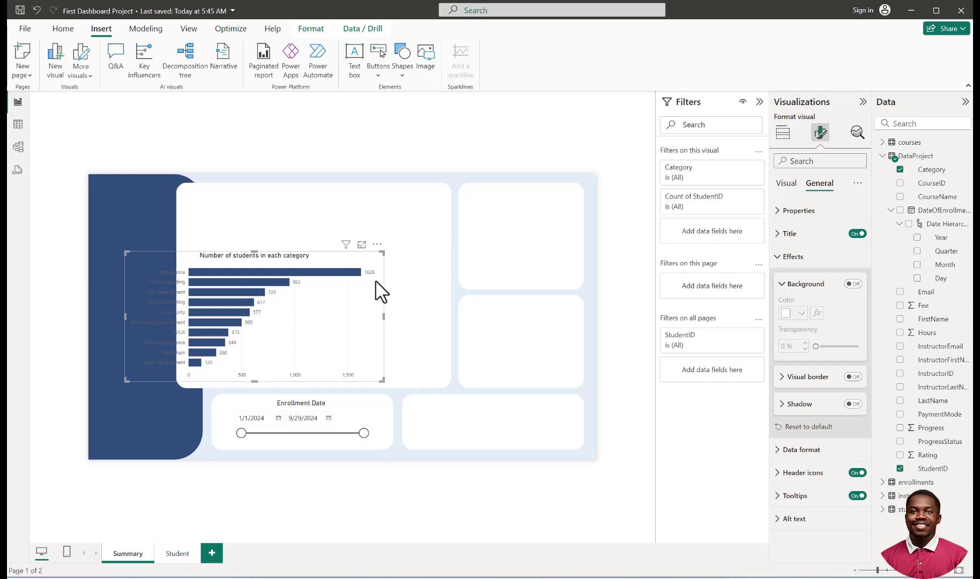
{"action": "left_click_drag", "start_coordinate": [368, 275], "coordinate": [420, 277]}
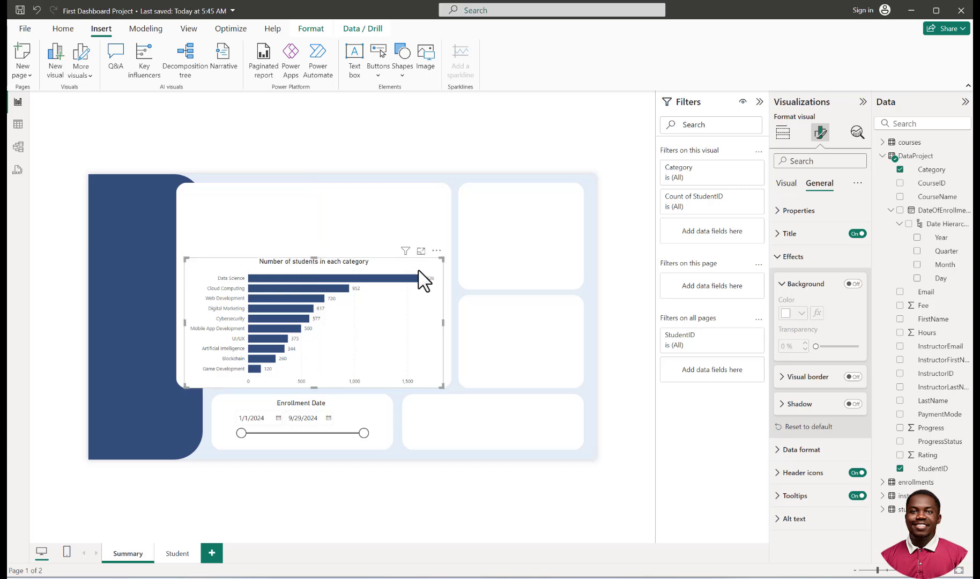
{"action": "left_click", "coordinate": [347, 485]}
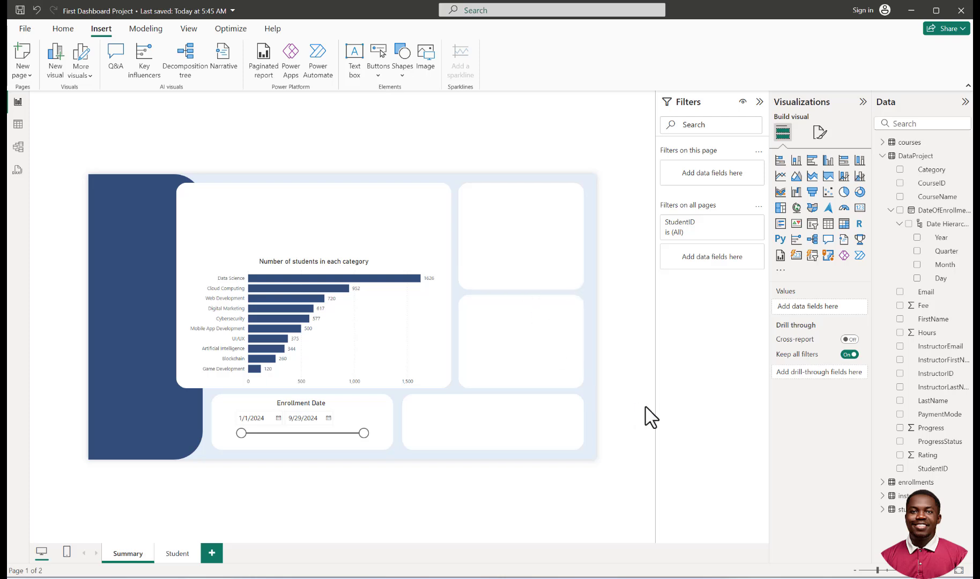
{"action": "left_click", "coordinate": [524, 245]}
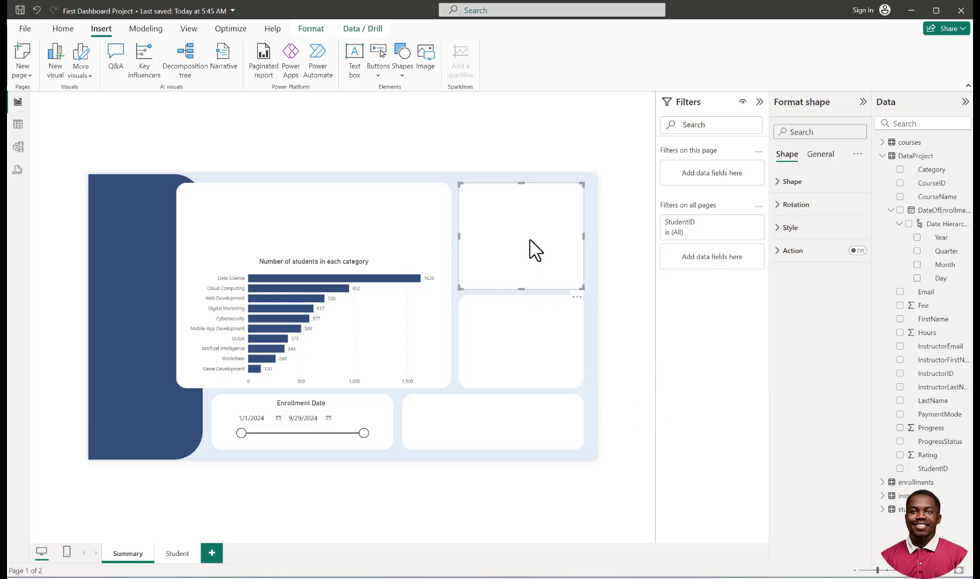
{"action": "left_click", "coordinate": [779, 227]}
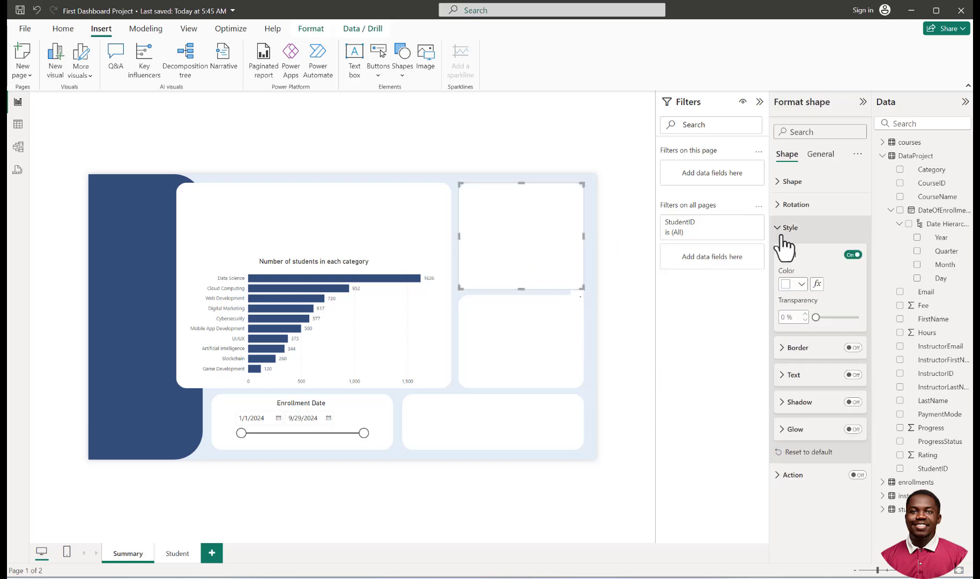
{"action": "left_click", "coordinate": [783, 236]}
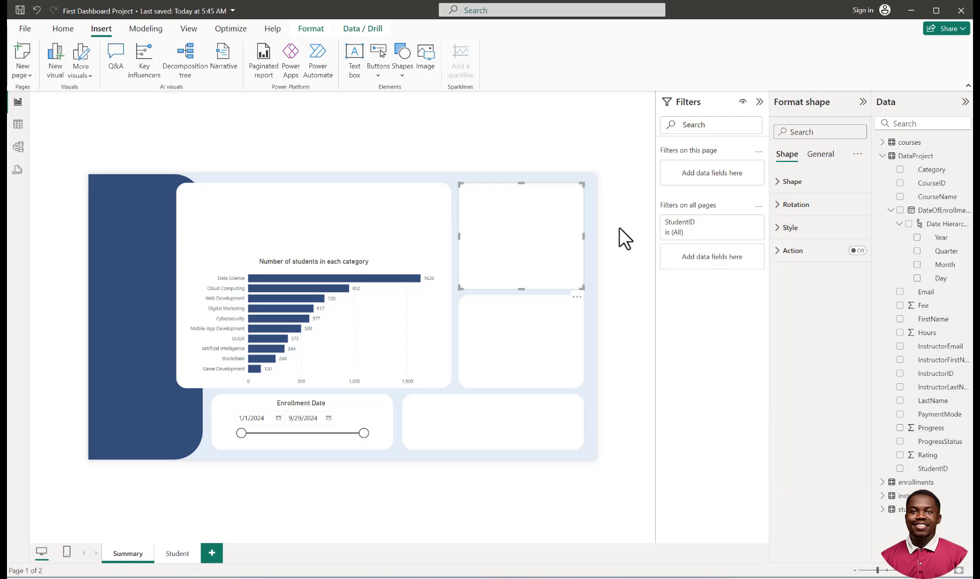
Step: Add a Card visual for the StudentID field and move it over the two stacked white panels beside the bar chart
{"action": "left_click", "coordinate": [592, 145]}
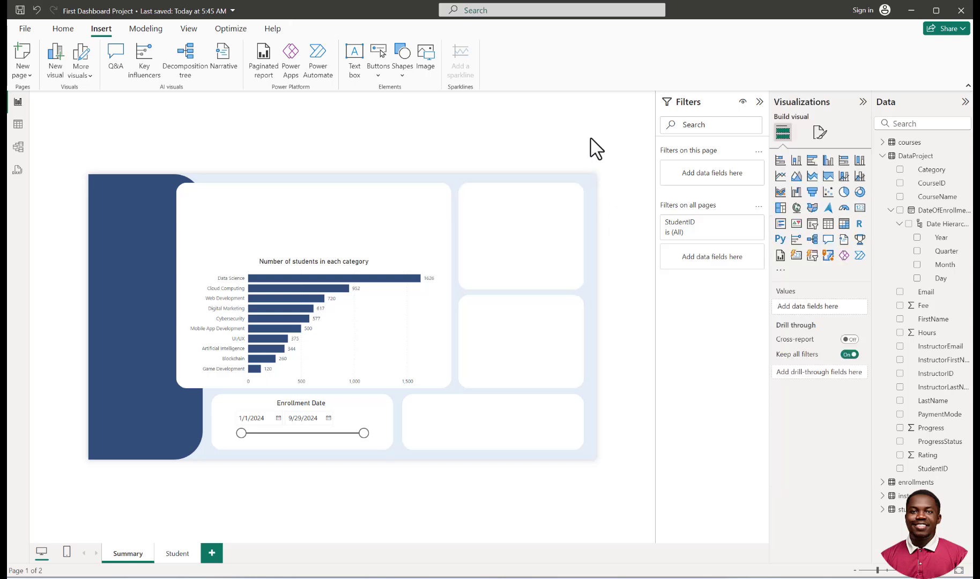
{"action": "left_click", "coordinate": [860, 208]}
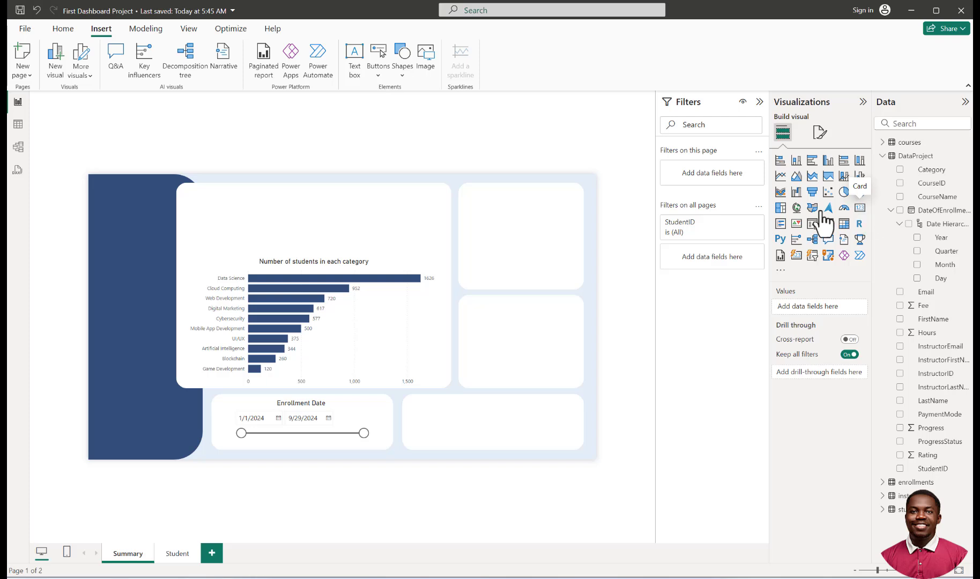
{"action": "left_click_drag", "start_coordinate": [218, 230], "coordinate": [502, 251]}
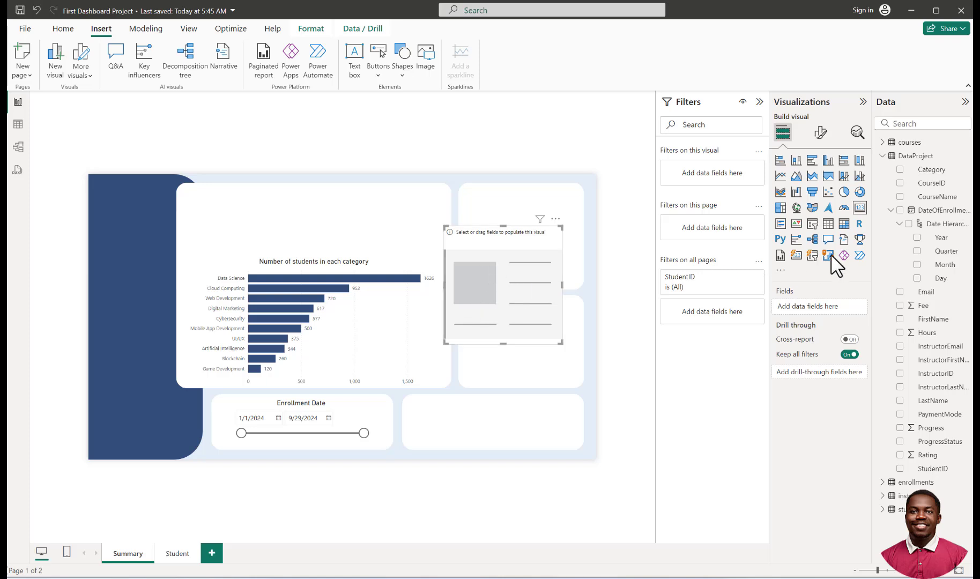
{"action": "left_click", "coordinate": [900, 469]}
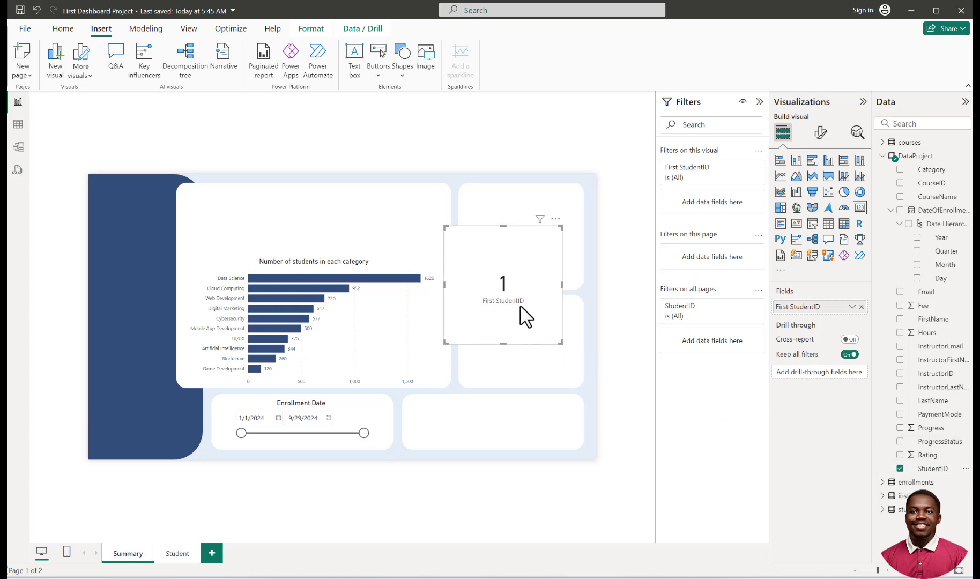
Step: Summarize the card's StudentID field as Count (Distinct) and shift the card slightly over the white panels
{"action": "left_click", "coordinate": [852, 308]}
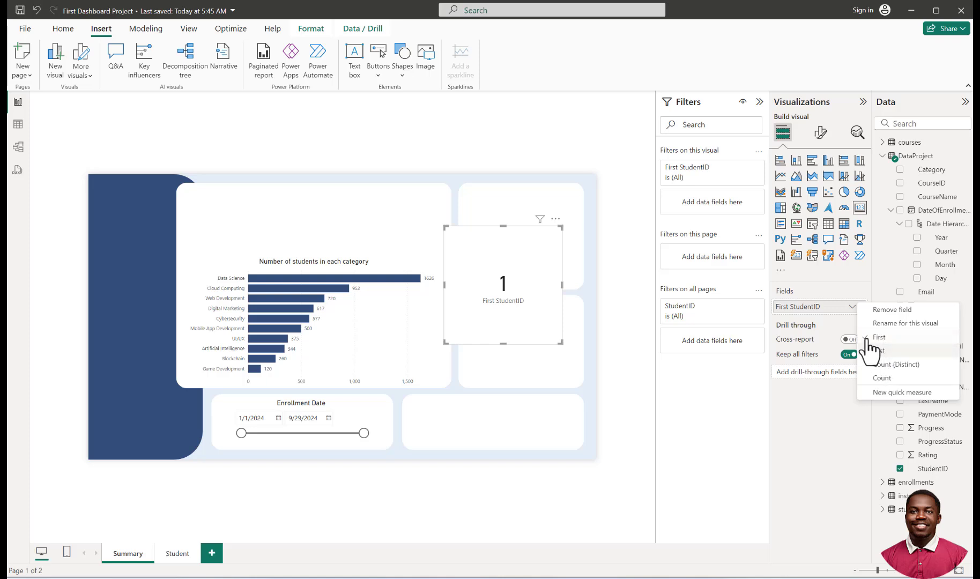
{"action": "left_click", "coordinate": [882, 378]}
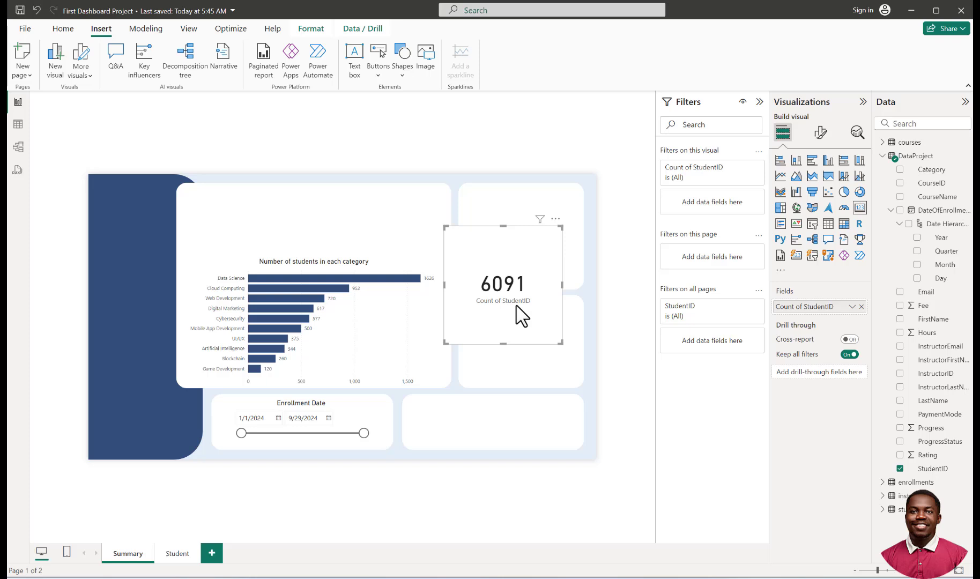
{"action": "left_click", "coordinate": [851, 307]}
{"action": "left_click", "coordinate": [896, 366]}
{"action": "mouse_move", "coordinate": [480, 244]}
{"action": "left_mouse_down"}
{"action": "mouse_move", "coordinate": [501, 271]}
{"action": "mouse_move", "coordinate": [494, 237]}
{"action": "left_mouse_up"}
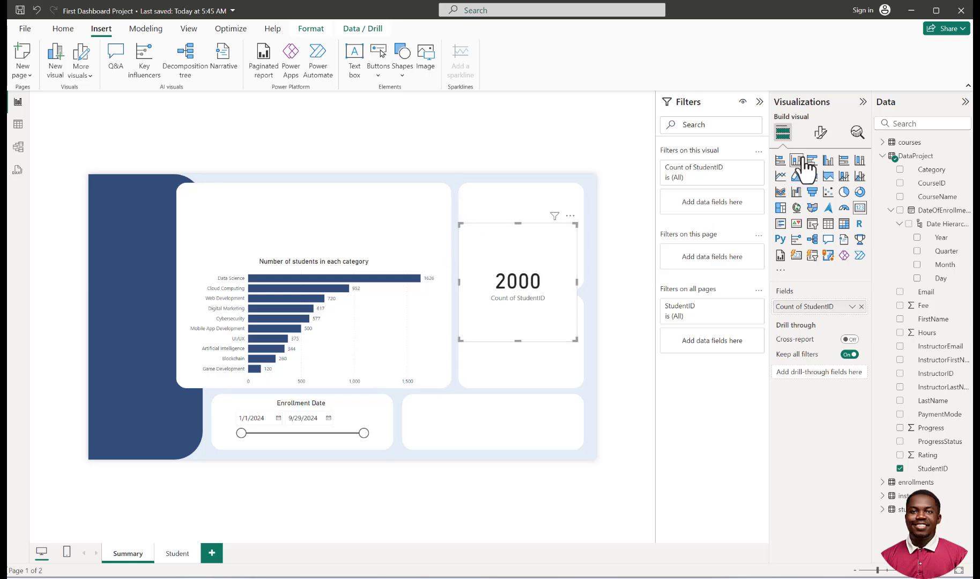
Step: Format the card's callout value in orange Segoe UI Semibold at size 43, and shrink the card to fit inside the top small white panel
{"action": "left_click", "coordinate": [821, 133]}
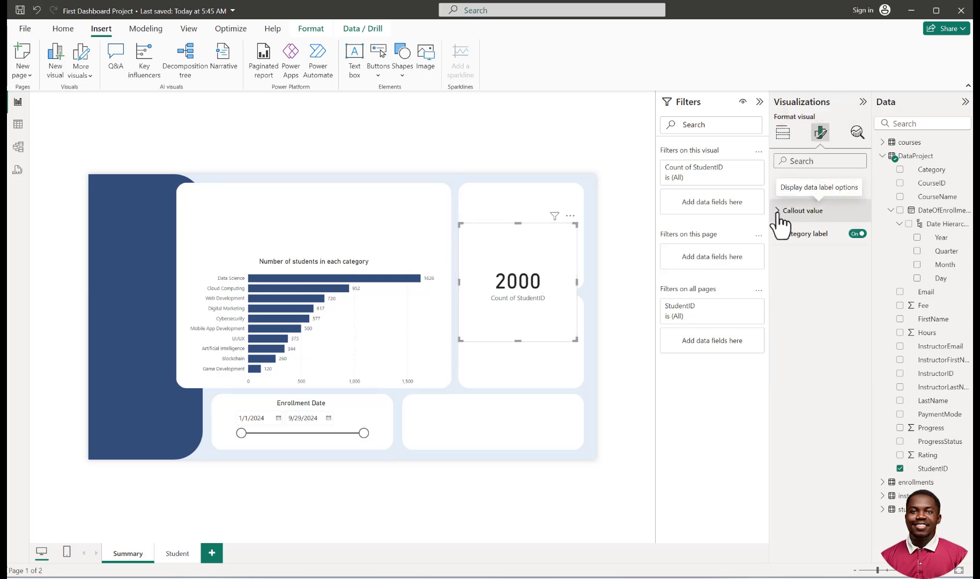
{"action": "left_click", "coordinate": [778, 212]}
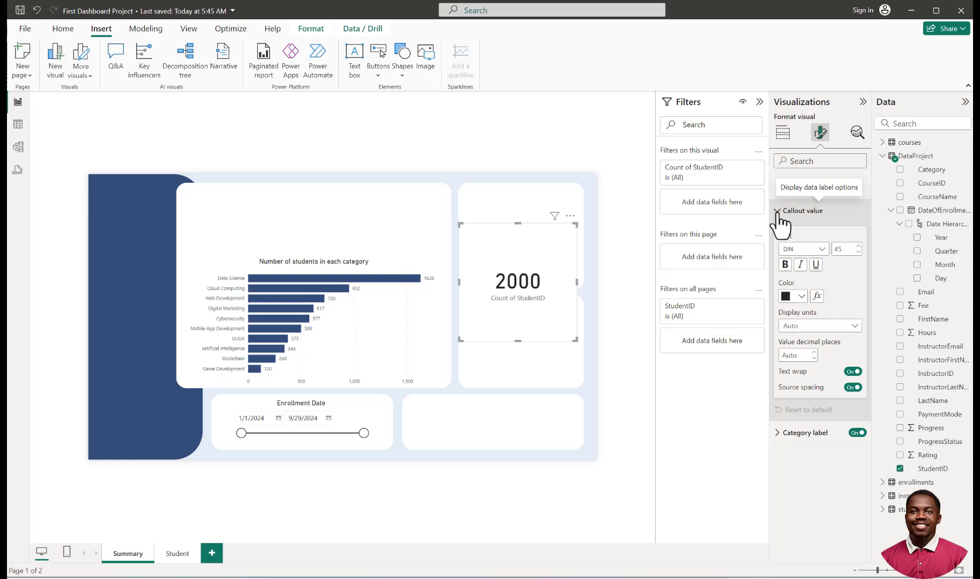
{"action": "left_click", "coordinate": [801, 297]}
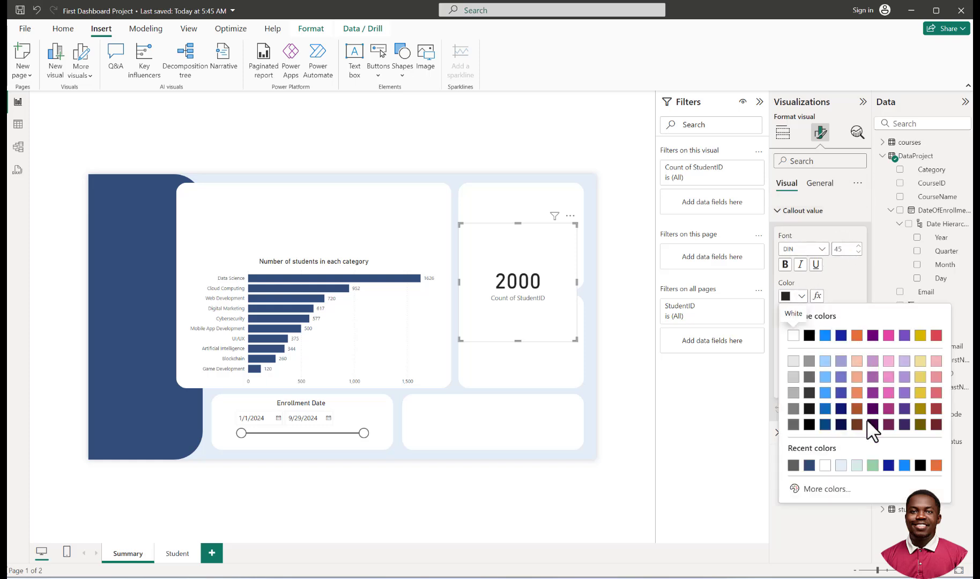
{"action": "left_click", "coordinate": [936, 465]}
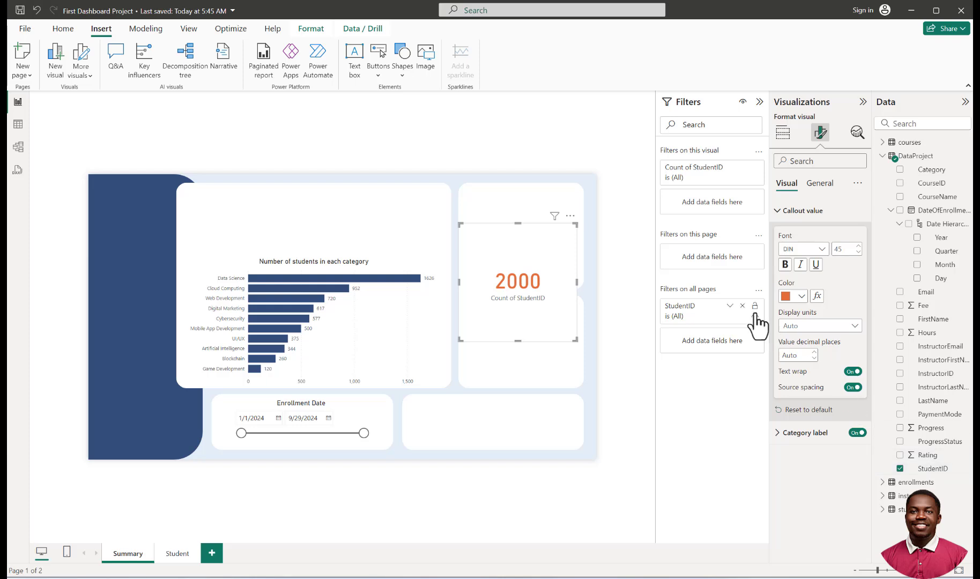
{"action": "left_click", "coordinate": [811, 250]}
{"action": "scroll", "coordinate": [826, 364], "scroll_direction": "down", "scroll_amount": 3}
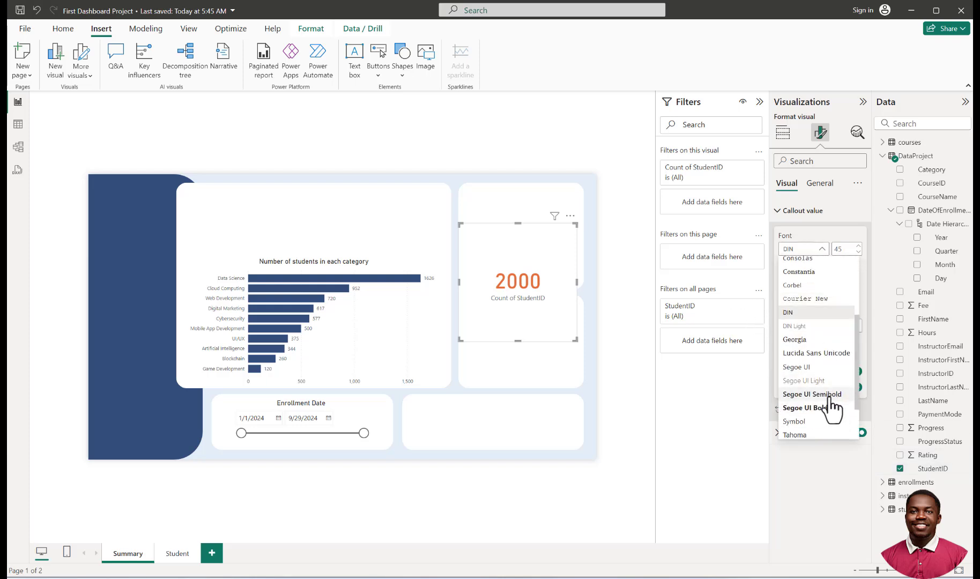
{"action": "left_click", "coordinate": [832, 402]}
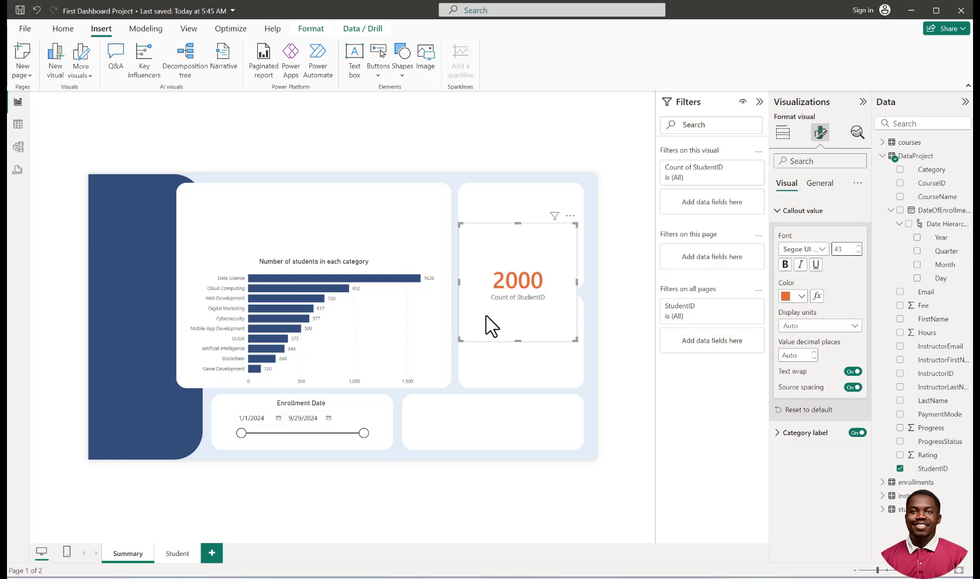
{"action": "left_click_drag", "start_coordinate": [574, 340], "coordinate": [520, 270]}
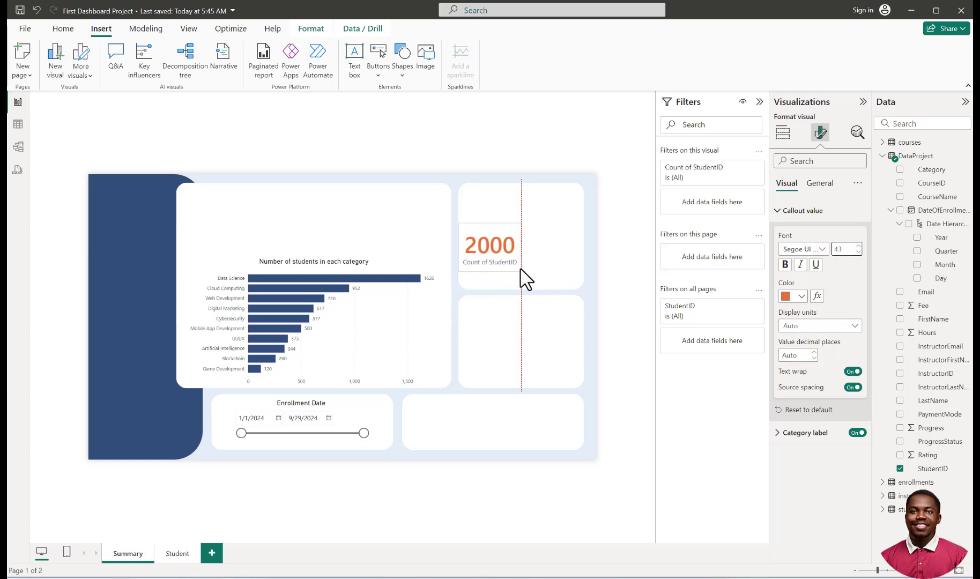
{"action": "left_click_drag", "start_coordinate": [494, 231], "coordinate": [515, 242]}
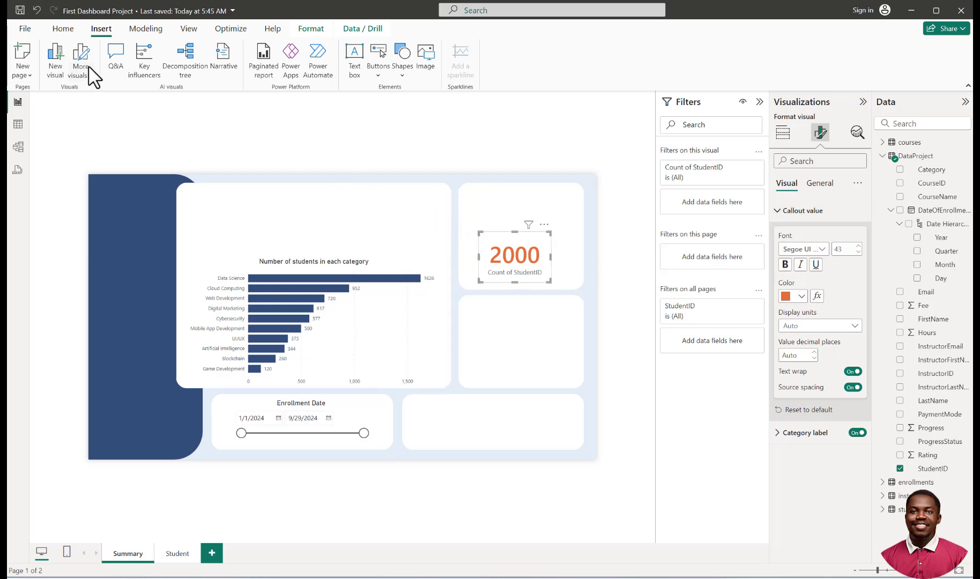
Step: Examine the data category and format options of the DateOfEnrollment and StudentID columns
{"action": "left_click", "coordinate": [63, 29]}
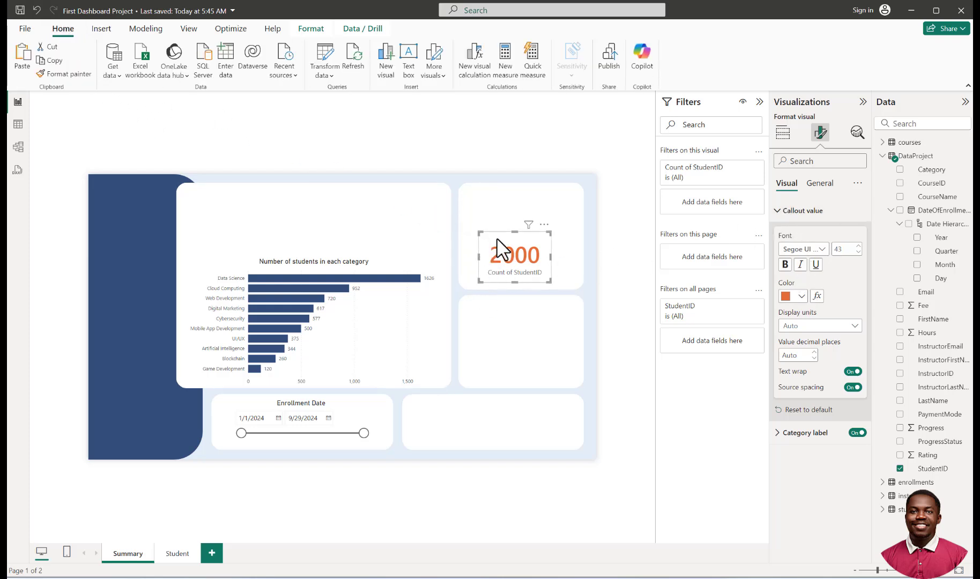
{"action": "left_click", "coordinate": [936, 213]}
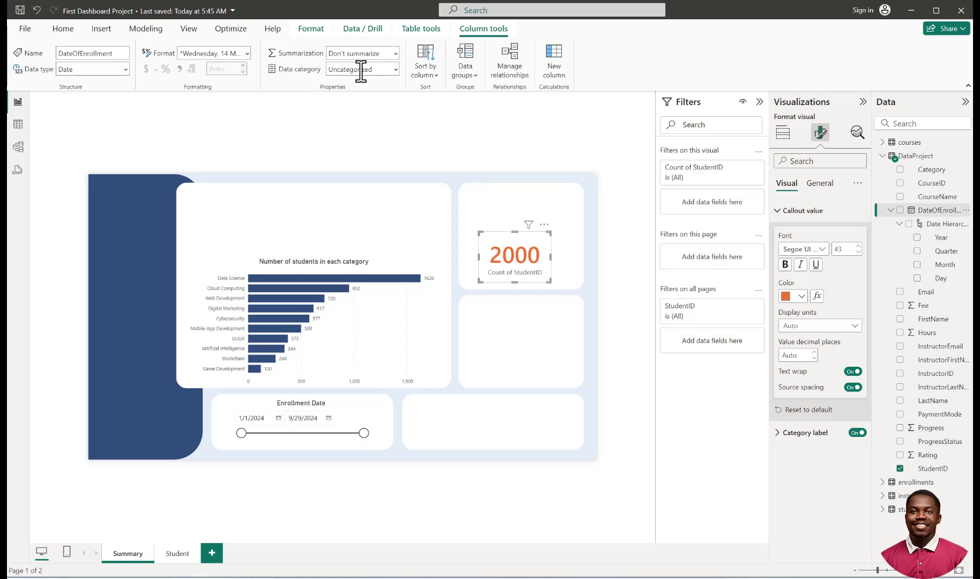
{"action": "left_click", "coordinate": [395, 69]}
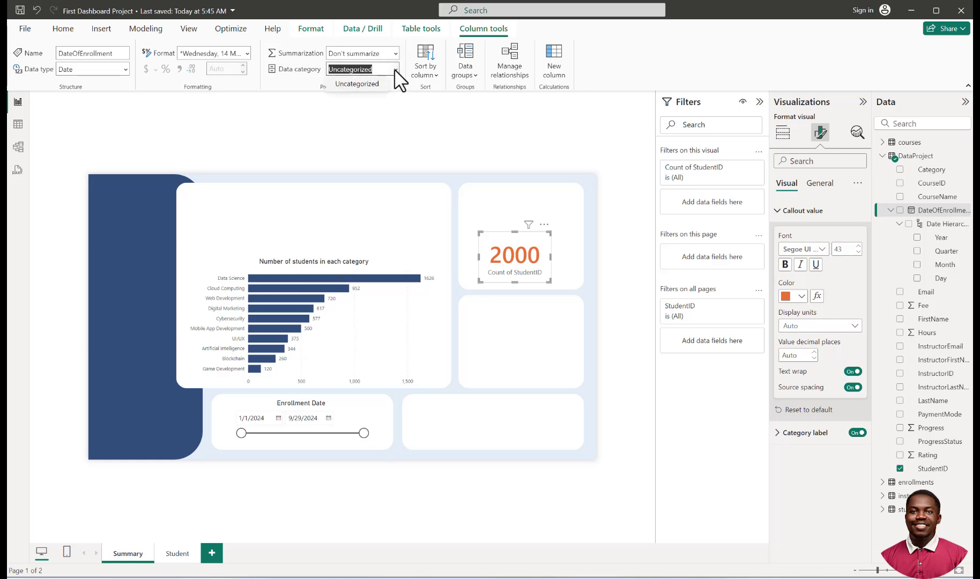
{"action": "left_click", "coordinate": [395, 70]}
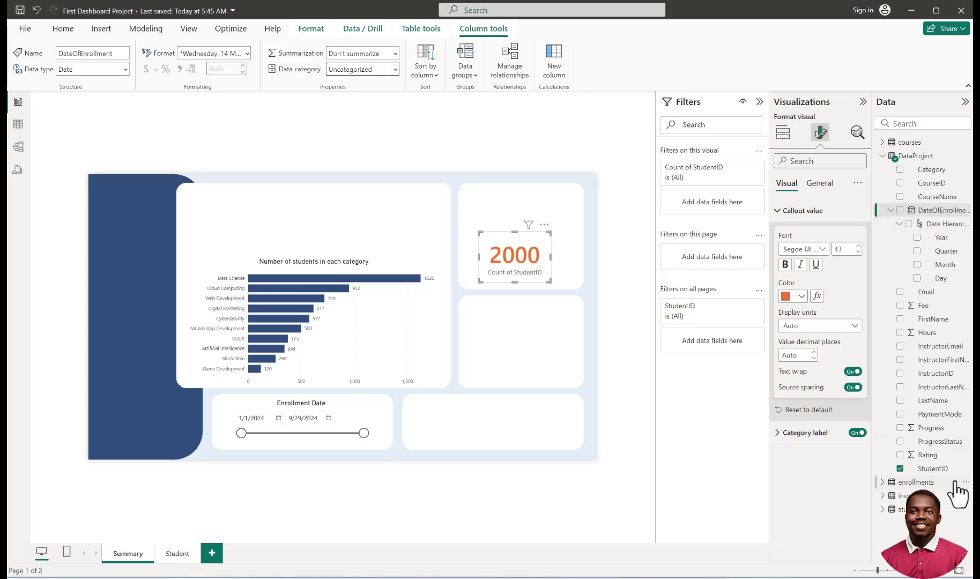
{"action": "left_click", "coordinate": [934, 468]}
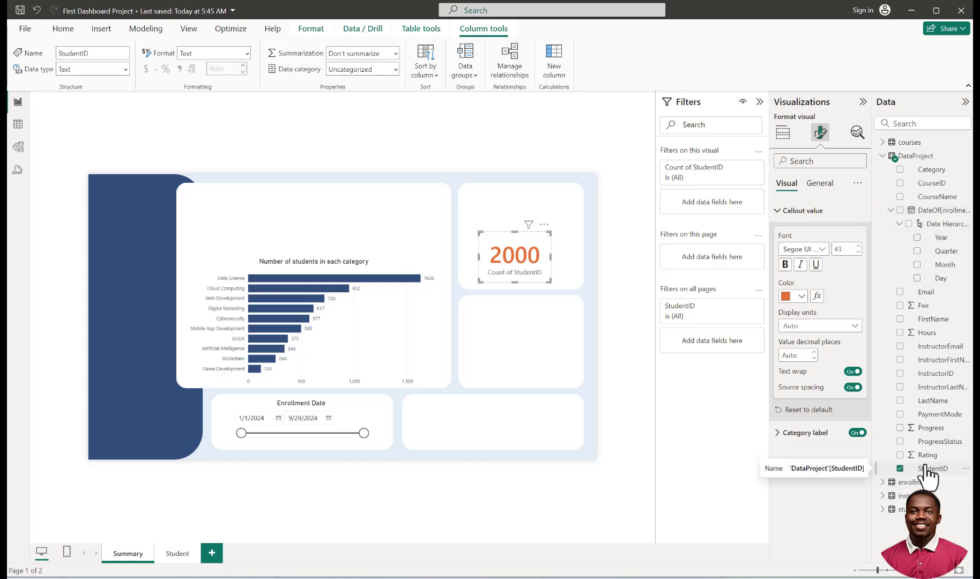
{"action": "left_click", "coordinate": [395, 70]}
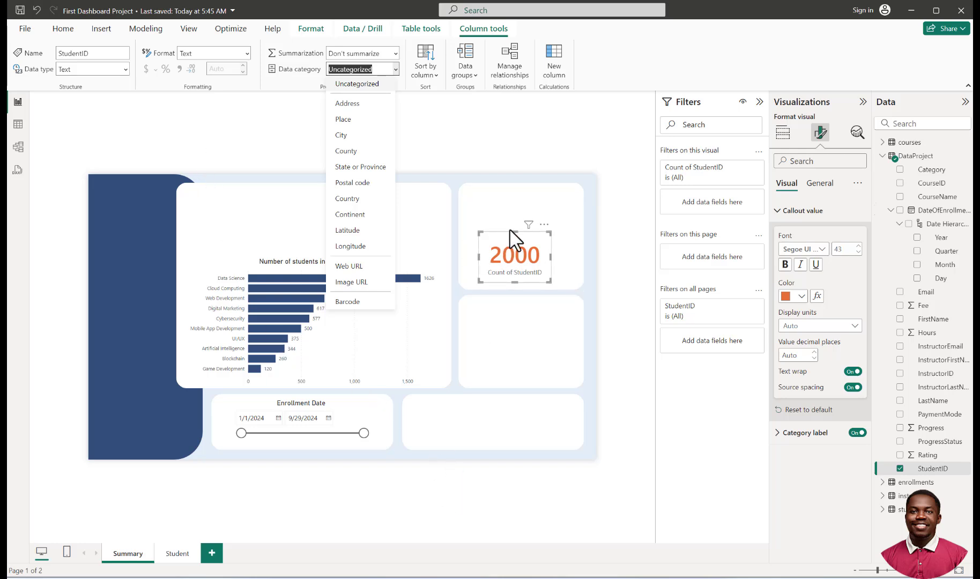
{"action": "left_click", "coordinate": [397, 70]}
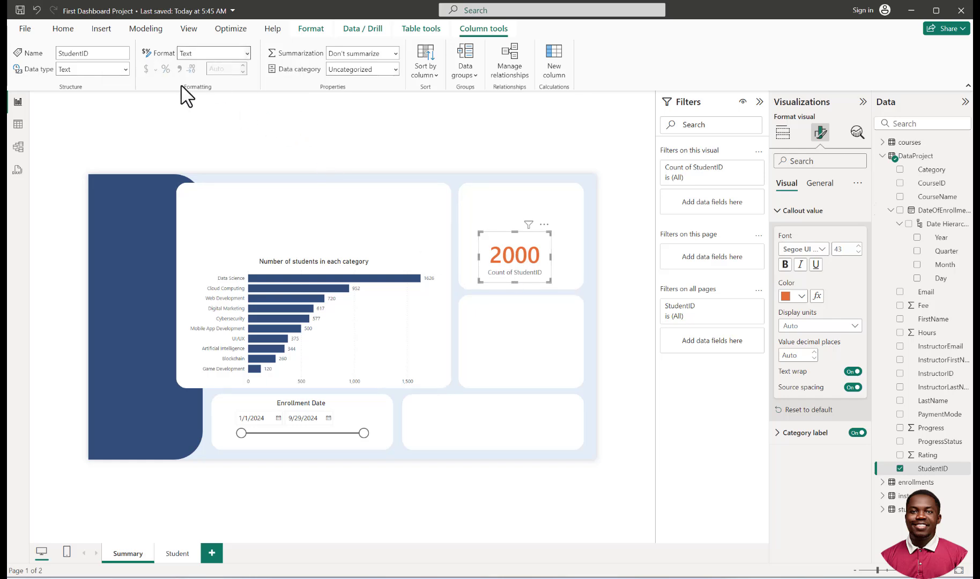
{"action": "left_click", "coordinate": [238, 55]}
Step: Nudge the student count card up slightly and give it the bold, centered title "Total Students" at size 16
{"action": "left_click_drag", "start_coordinate": [508, 242], "coordinate": [510, 237]}
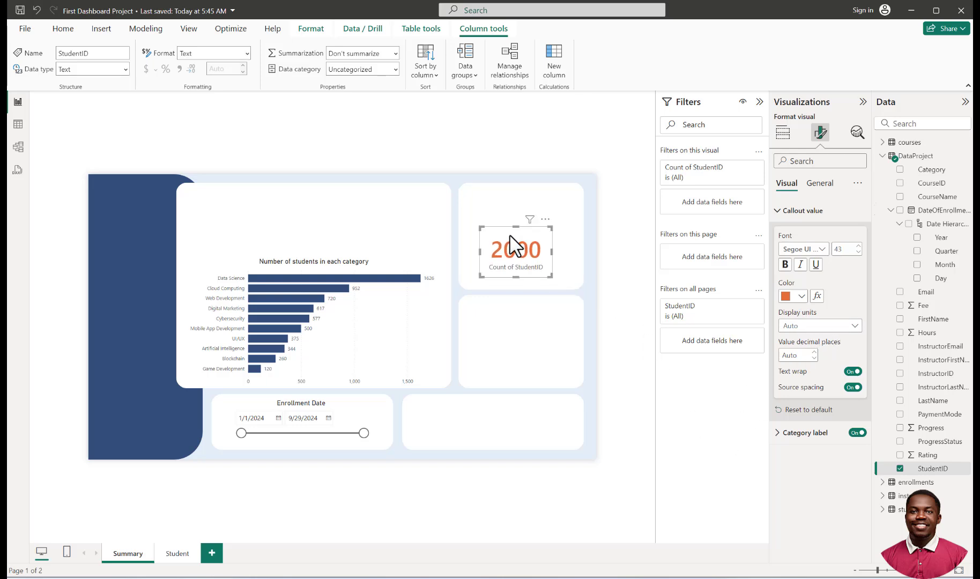
{"action": "left_click", "coordinate": [787, 210]}
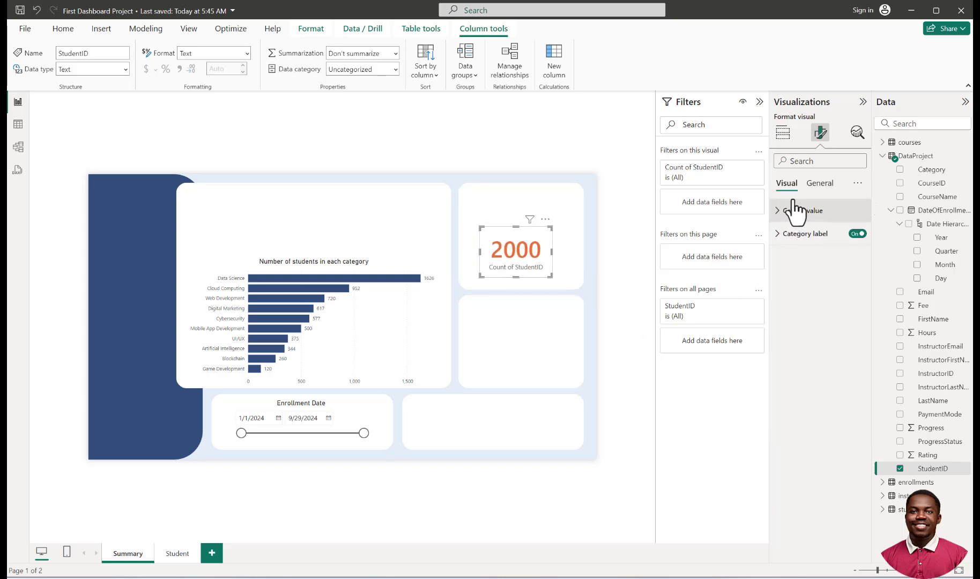
{"action": "left_click", "coordinate": [820, 184]}
{"action": "left_click", "coordinate": [778, 236]}
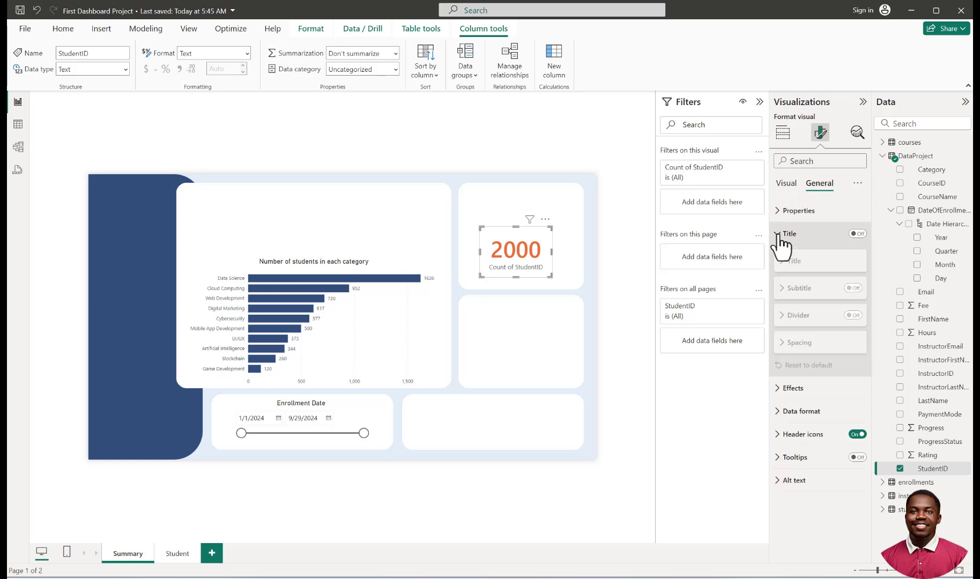
{"action": "left_click", "coordinate": [857, 234]}
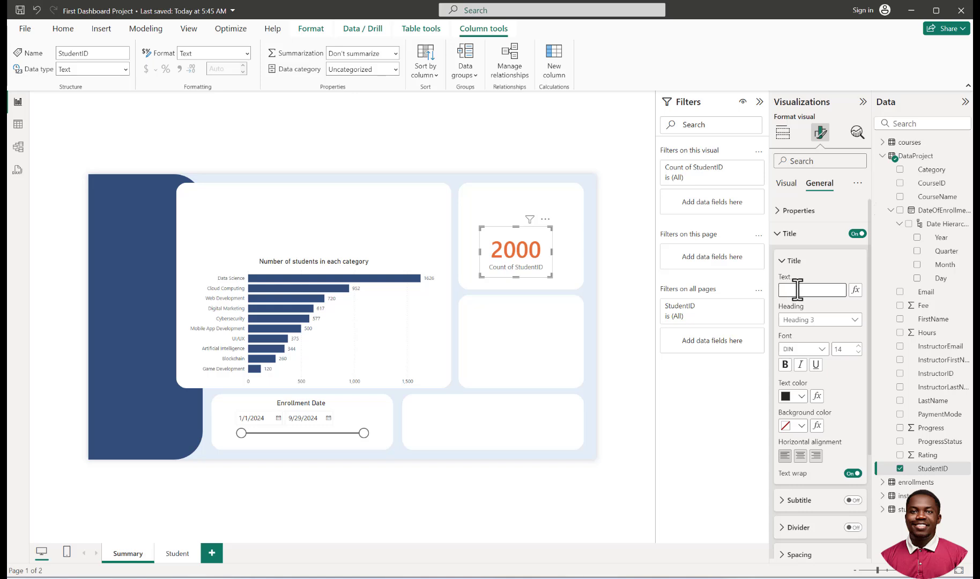
{"action": "key", "text": "BackSpace"}
{"action": "type", "text": "otal S"}
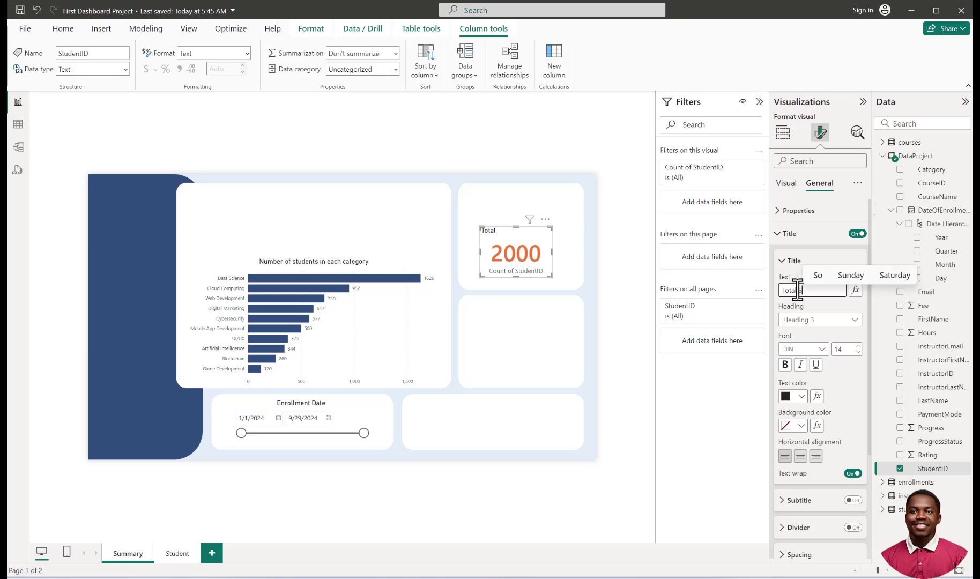
{"action": "type", "text": "tudents"}
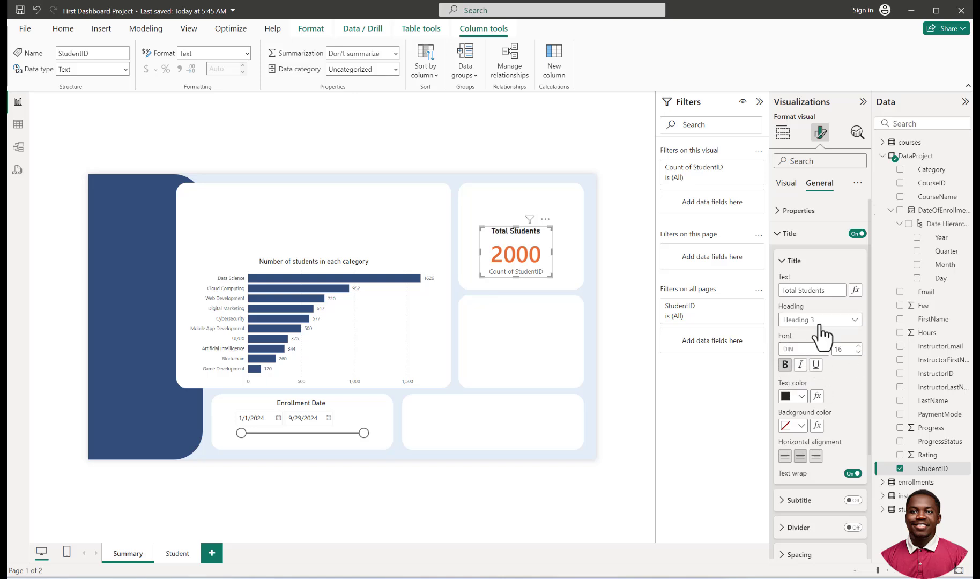
Step: Set the Total Students title to a bold Segoe UI font with dark gray text
{"action": "left_click", "coordinate": [807, 349]}
{"action": "scroll", "coordinate": [820, 439], "scroll_direction": "down", "scroll_amount": 2}
{"action": "scroll", "coordinate": [819, 474], "scroll_direction": "down", "scroll_amount": 2}
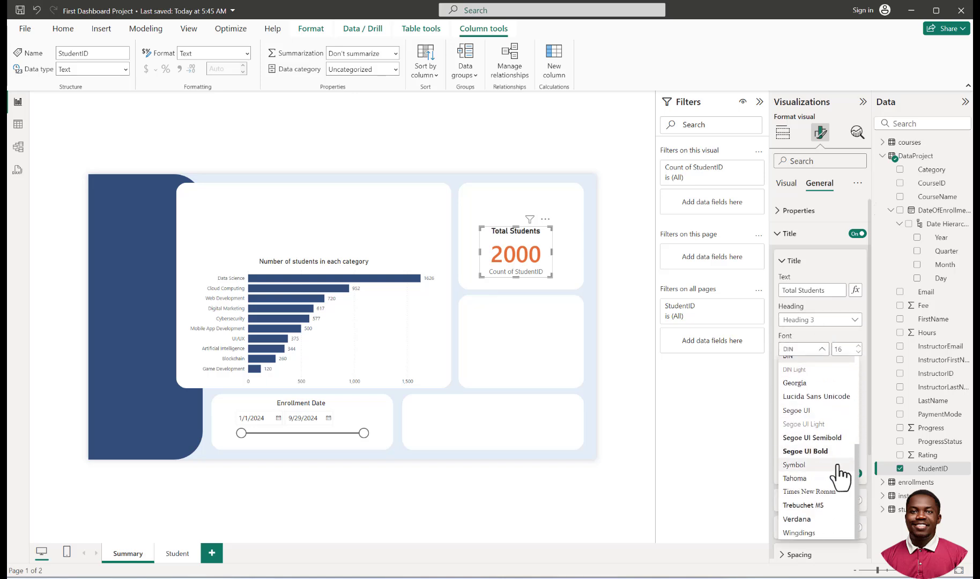
{"action": "left_click", "coordinate": [835, 439]}
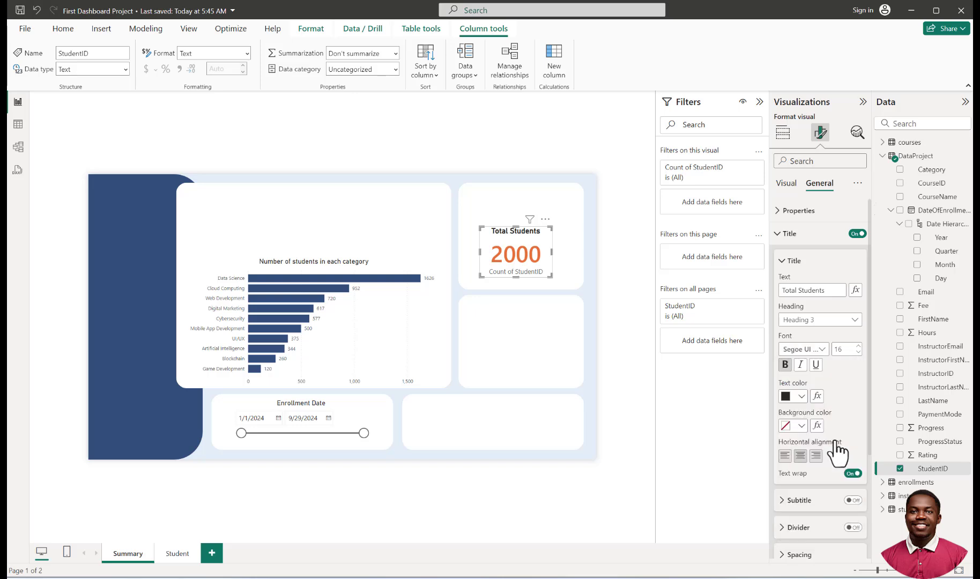
{"action": "left_click", "coordinate": [824, 351]}
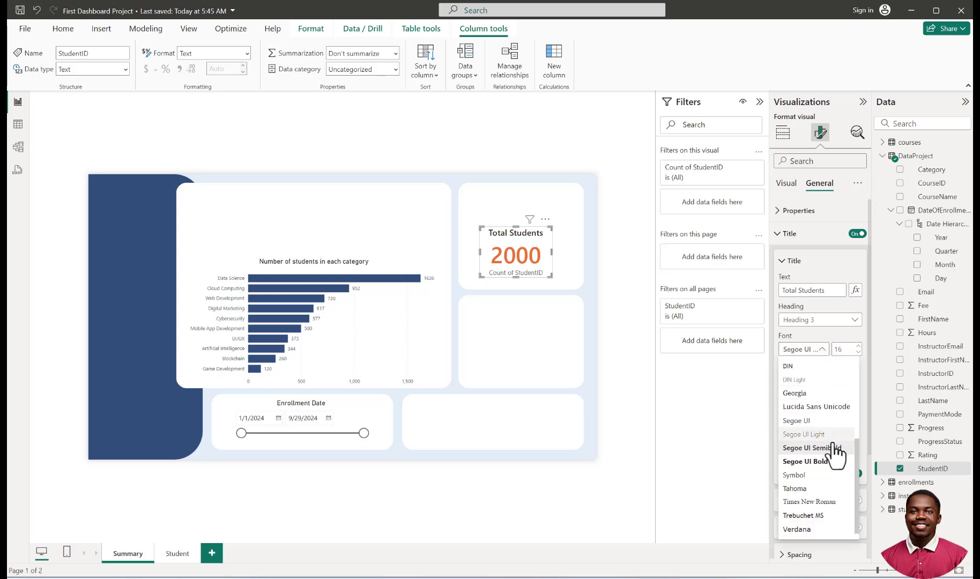
{"action": "left_click", "coordinate": [835, 452]}
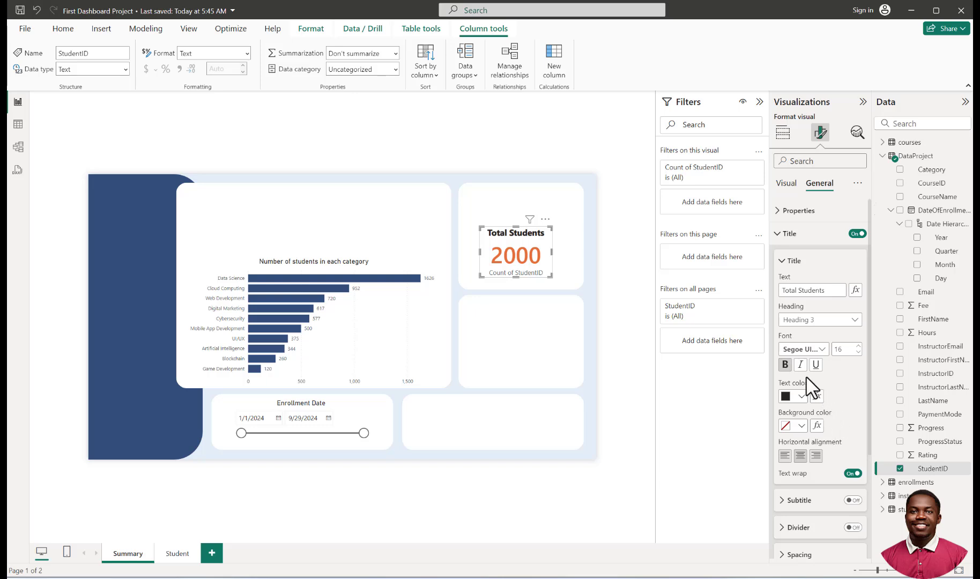
{"action": "left_click", "coordinate": [801, 398]}
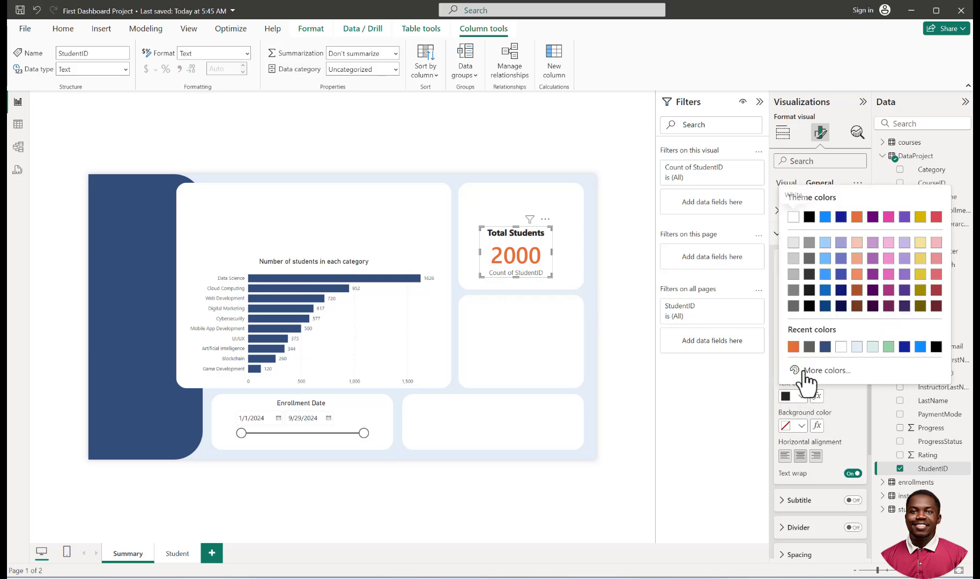
{"action": "left_click", "coordinate": [810, 260]}
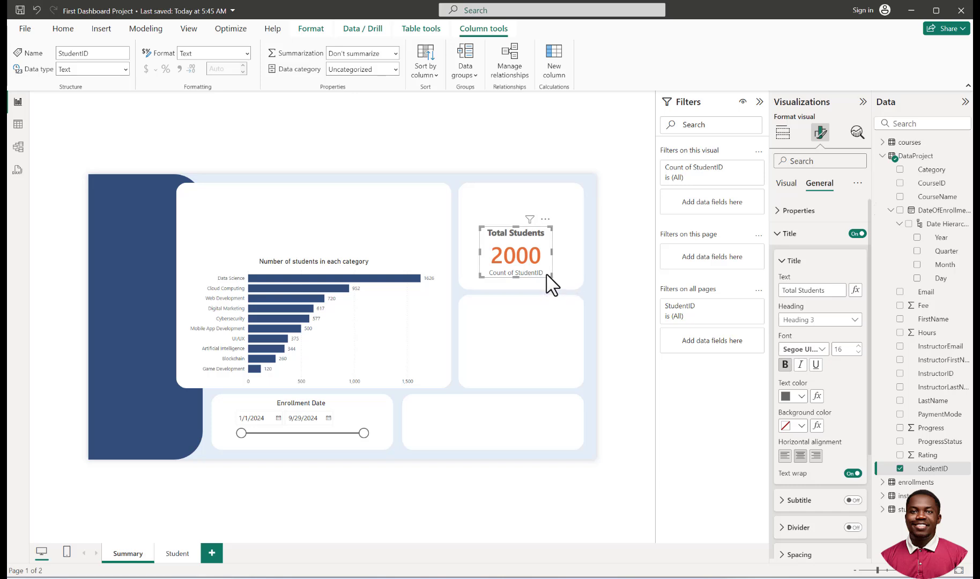
Step: Turn off the category label of the Total Students card
{"action": "left_click", "coordinate": [785, 185]}
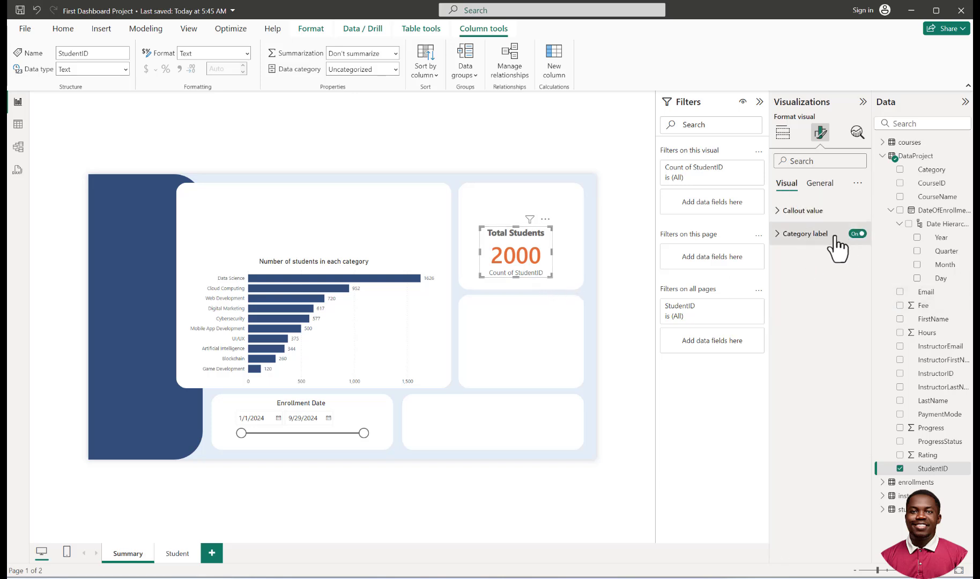
{"action": "left_click", "coordinate": [857, 234]}
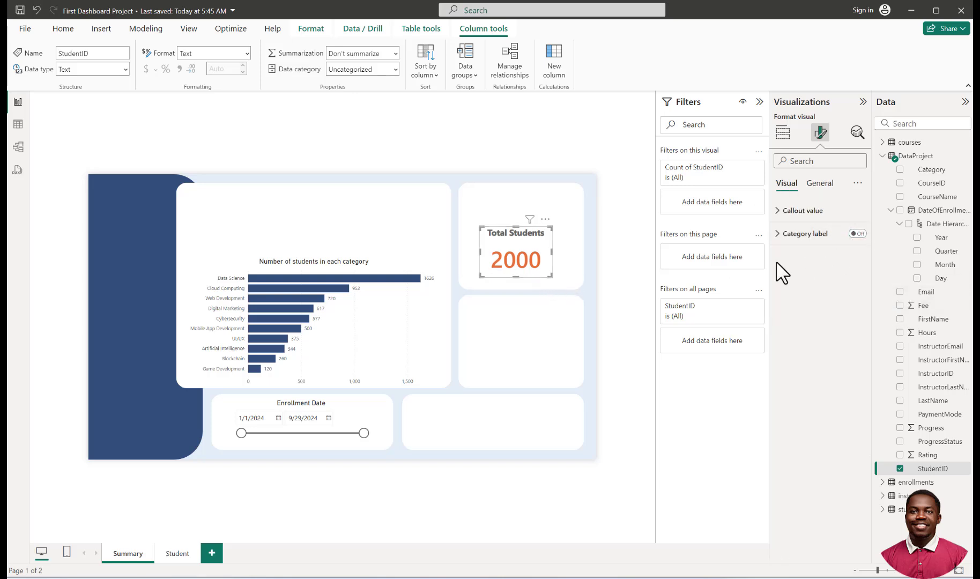
Step: Reduce the height of the Total Students card and move it toward the lower edge of its white panel
{"action": "left_click_drag", "start_coordinate": [551, 277], "coordinate": [547, 265]}
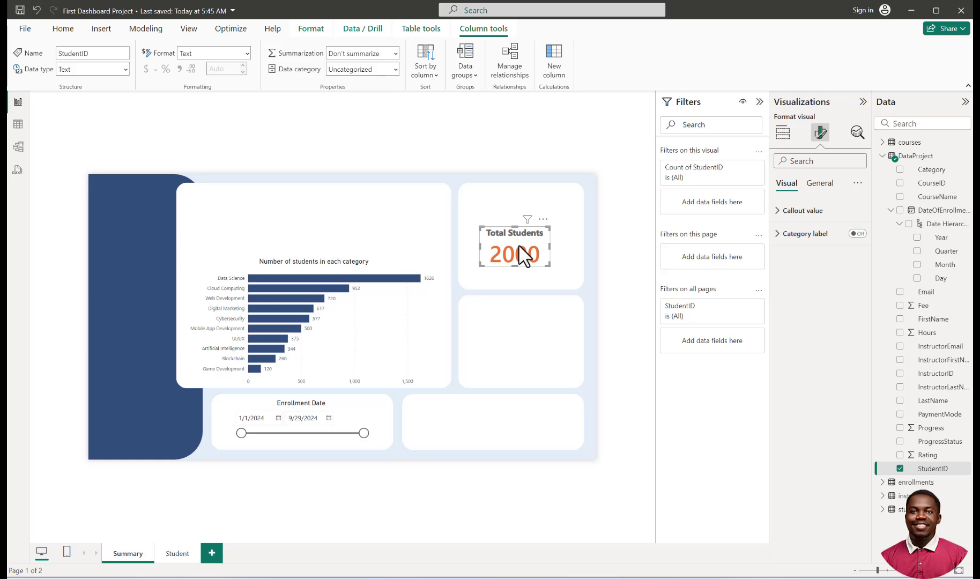
{"action": "left_click_drag", "start_coordinate": [521, 248], "coordinate": [527, 277]}
{"action": "left_click", "coordinate": [627, 270]}
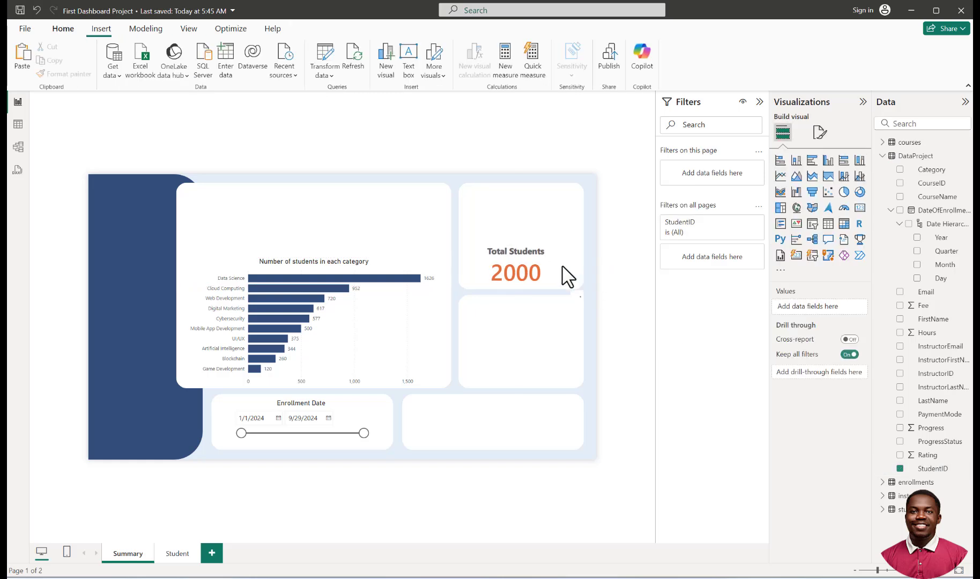
Step: Set the Total Students card's callout value font size to 35
{"action": "left_click", "coordinate": [531, 277]}
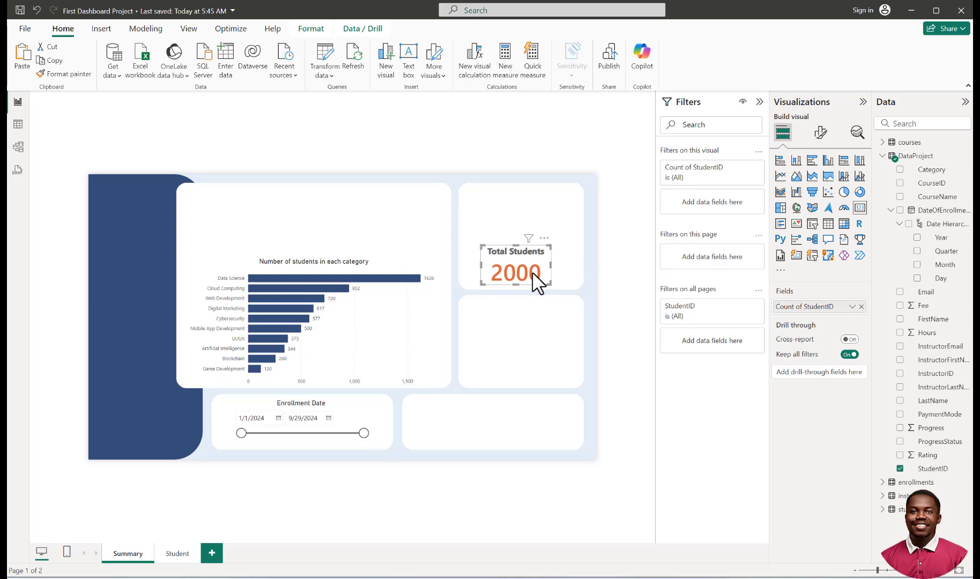
{"action": "left_click", "coordinate": [820, 133]}
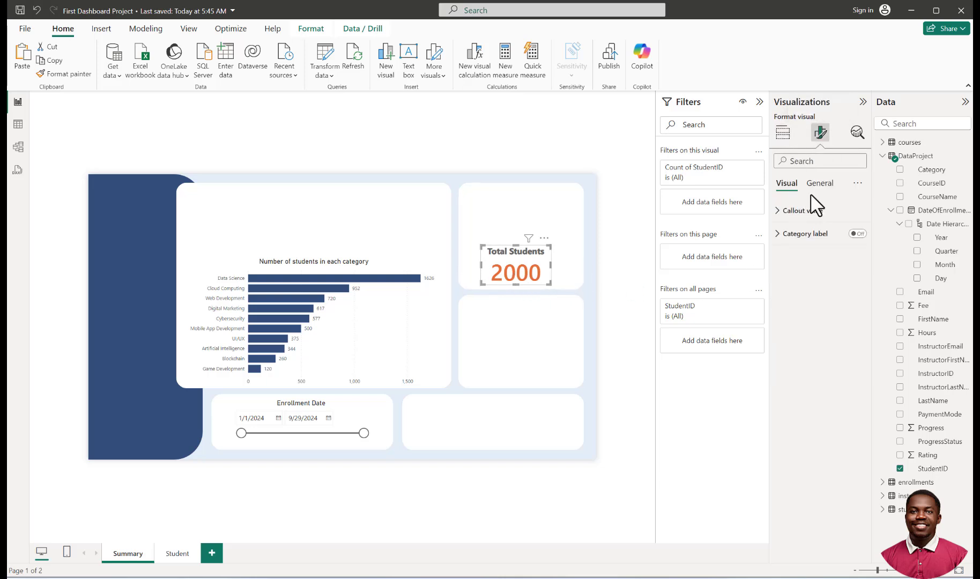
{"action": "left_click", "coordinate": [783, 211]}
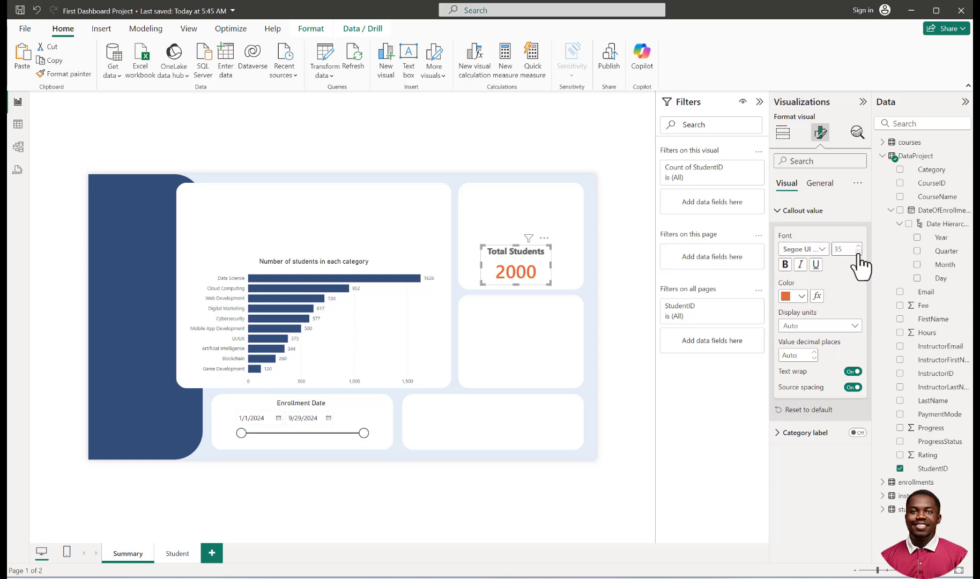
{"action": "left_click", "coordinate": [610, 287]}
{"action": "left_click", "coordinate": [533, 273]}
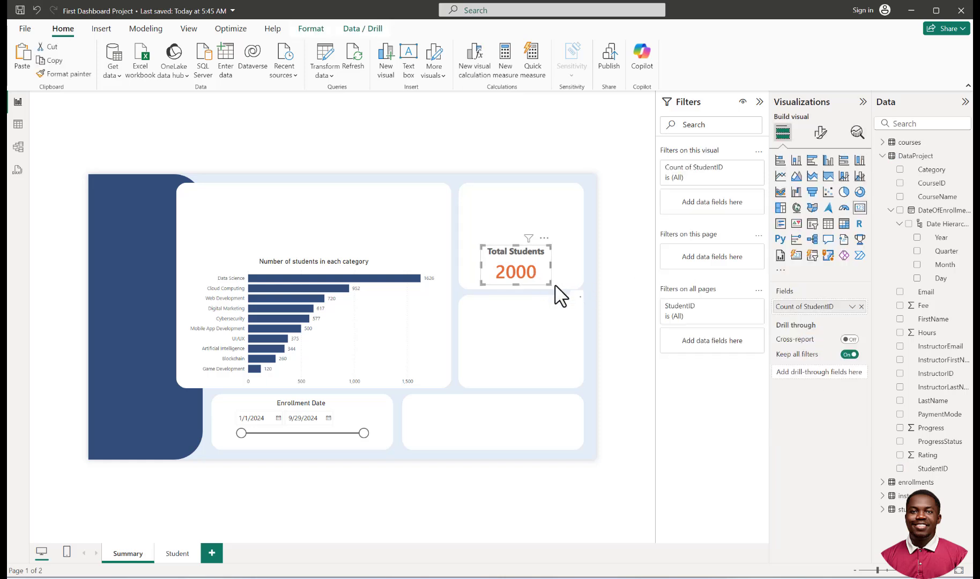
Step: Set the Total Students card's callout value font size to 30 and adjust the card's frame to fit closely
{"action": "left_click_drag", "start_coordinate": [549, 283], "coordinate": [552, 286]}
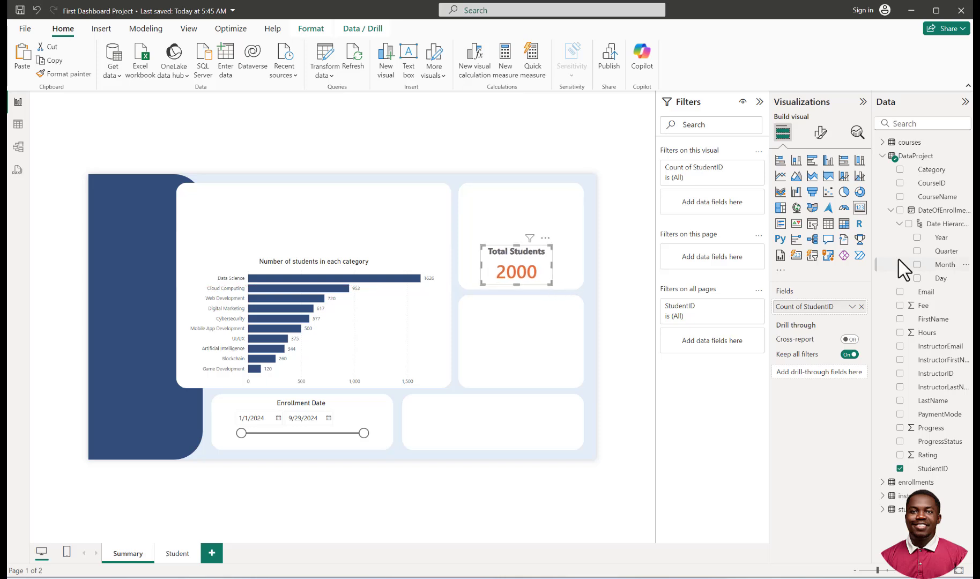
{"action": "left_click", "coordinate": [821, 132]}
{"action": "left_click", "coordinate": [798, 212]}
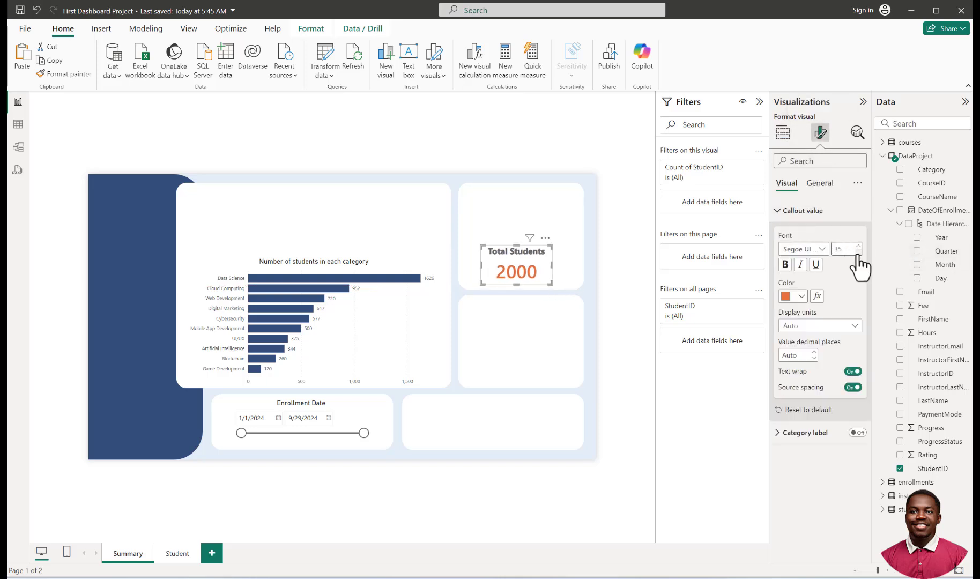
{"action": "left_click", "coordinate": [859, 252]}
{"action": "mouse_move", "coordinate": [552, 283]}
{"action": "left_mouse_down"}
{"action": "mouse_move", "coordinate": [543, 287]}
{"action": "mouse_move", "coordinate": [556, 295]}
{"action": "mouse_move", "coordinate": [552, 276]}
{"action": "left_mouse_up"}
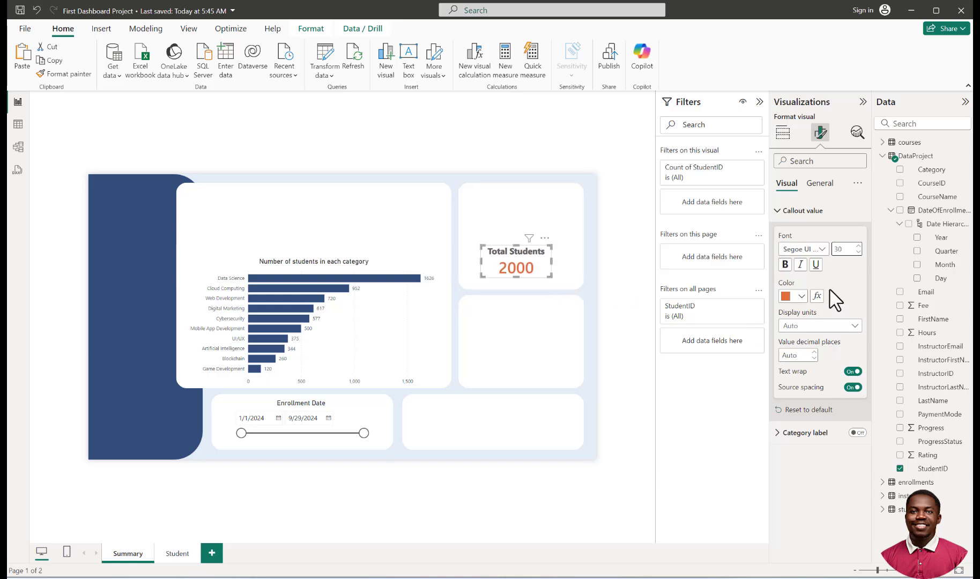
Step: Change the callout value font to Segoe UI Bold and reposition the Total Students card near its panel's lower edge
{"action": "left_click", "coordinate": [821, 249]}
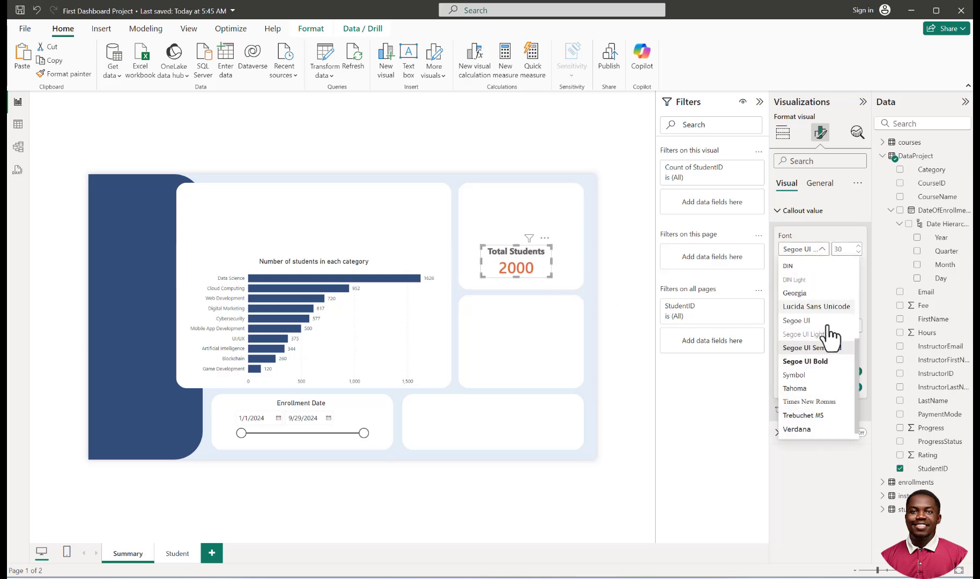
{"action": "left_click", "coordinate": [836, 370]}
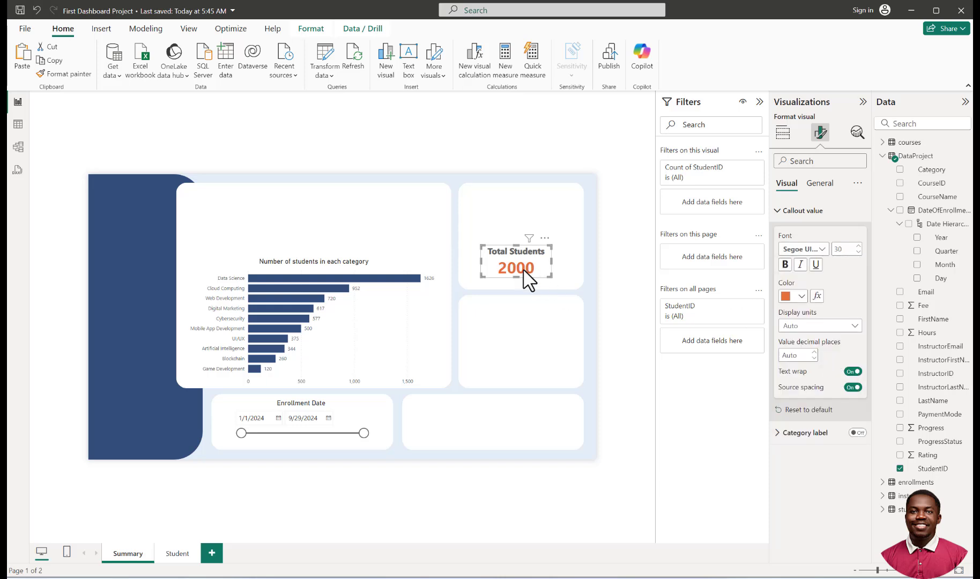
{"action": "left_click_drag", "start_coordinate": [553, 277], "coordinate": [524, 262]}
{"action": "left_click", "coordinate": [619, 290]}
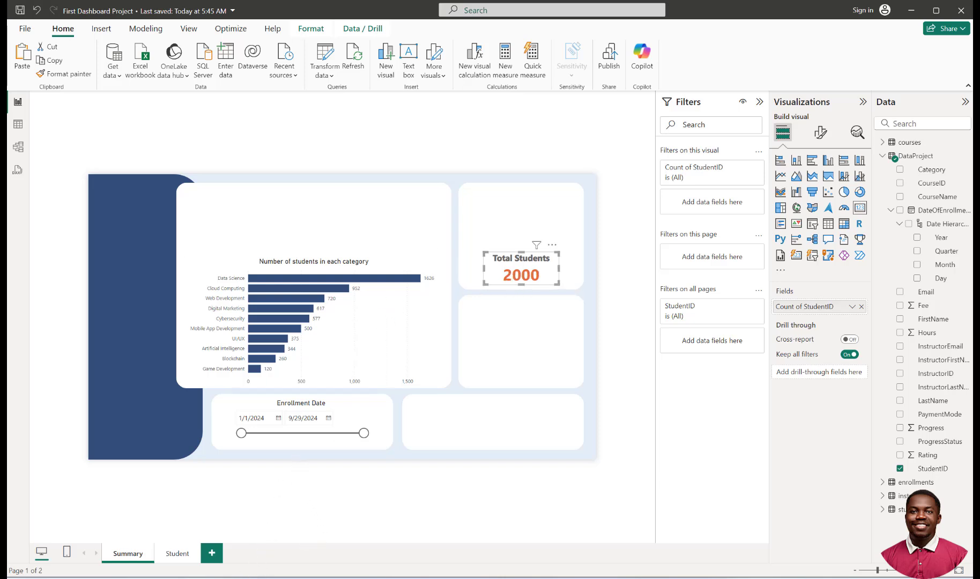
Step: Switch to the Chrome browser and search Google for "student icons" in a new tab
{"action": "mouse_move", "coordinate": [249, 578]}
{"action": "left_click", "coordinate": [249, 520]}
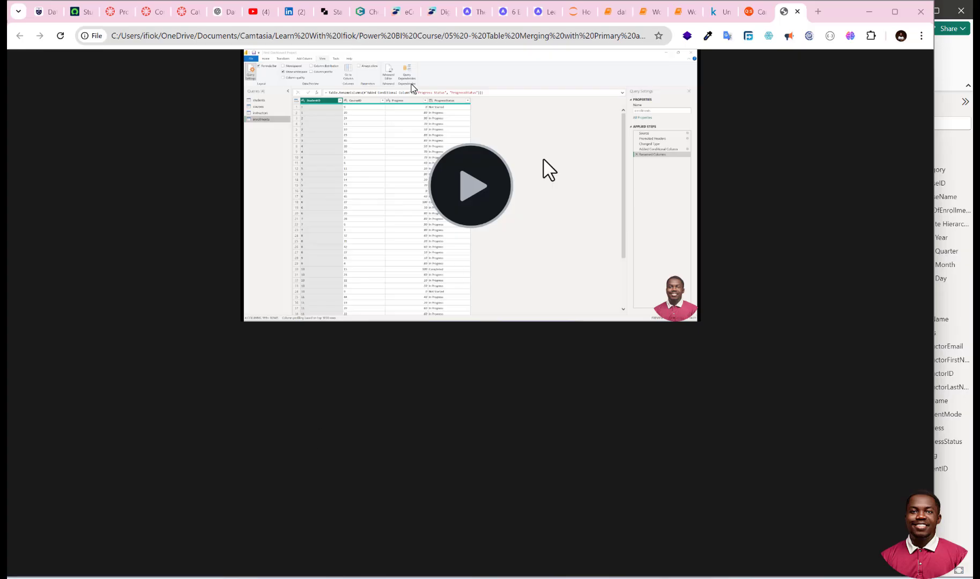
{"action": "left_click", "coordinate": [819, 12]}
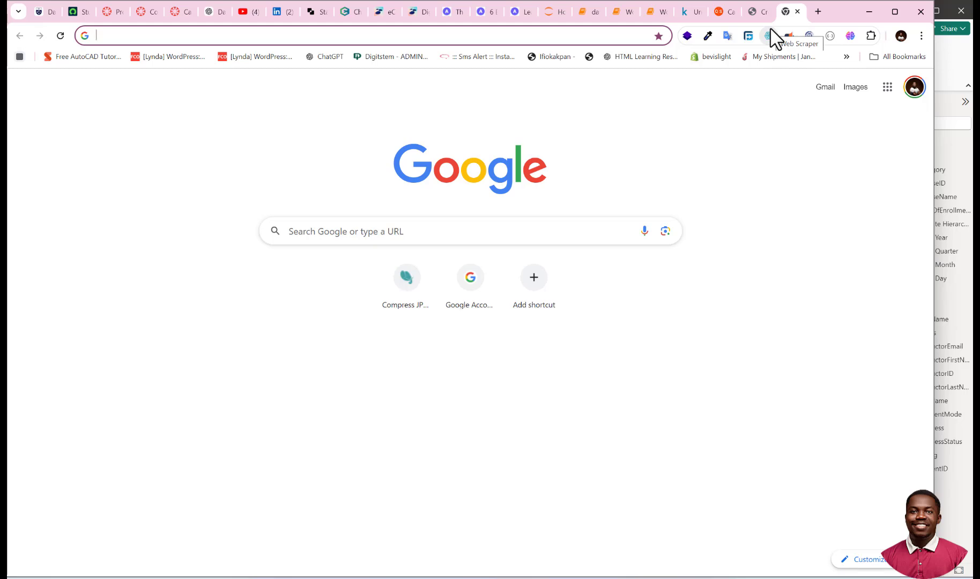
{"action": "type", "text": "tot"}
{"action": "key", "text": "BackSpace"}
{"action": "key", "text": "BackSpace"}
{"action": "key", "text": "BackSpace"}
{"action": "type", "text": "s"}
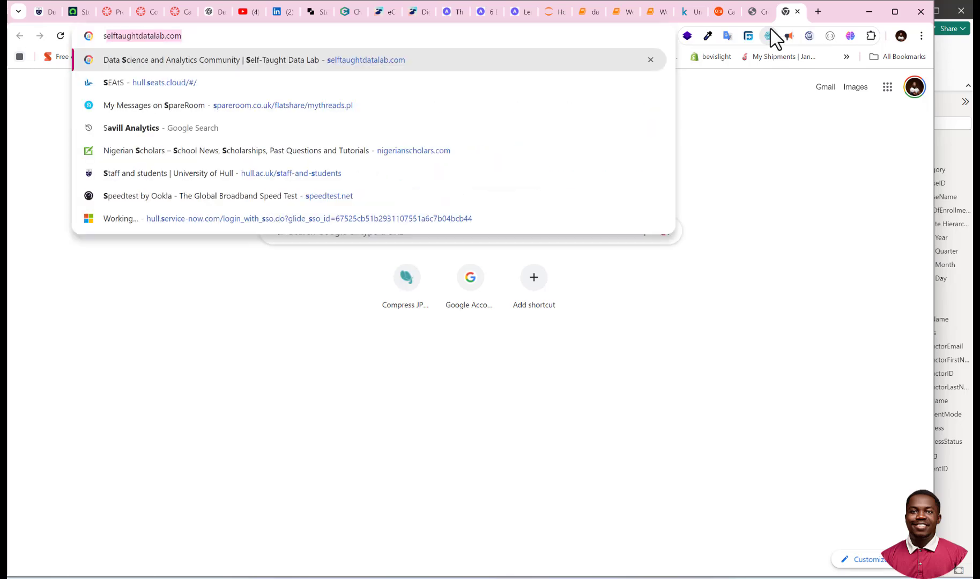
{"action": "type", "text": "tudent icons"}
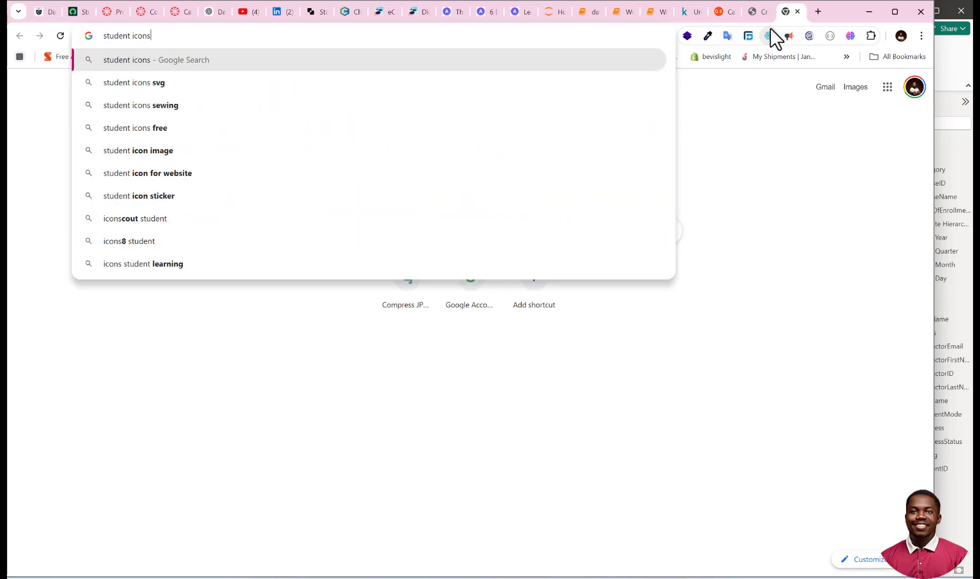
{"action": "key", "text": "Return"}
Step: Open Flaticon's Student Icons & Symbols search result and browse the available student icons
{"action": "scroll", "coordinate": [225, 389], "scroll_direction": "down", "scroll_amount": 5}
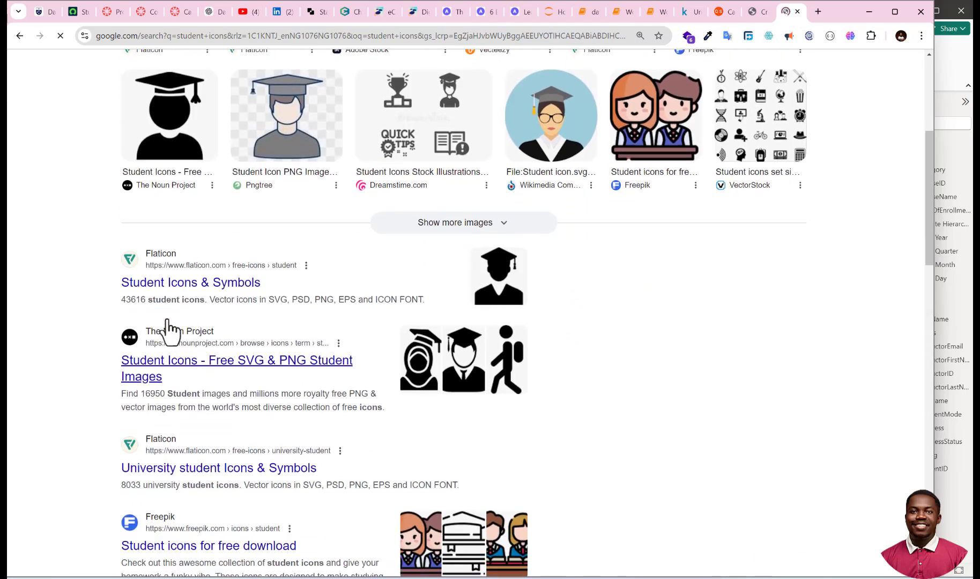
{"action": "left_click", "coordinate": [182, 292]}
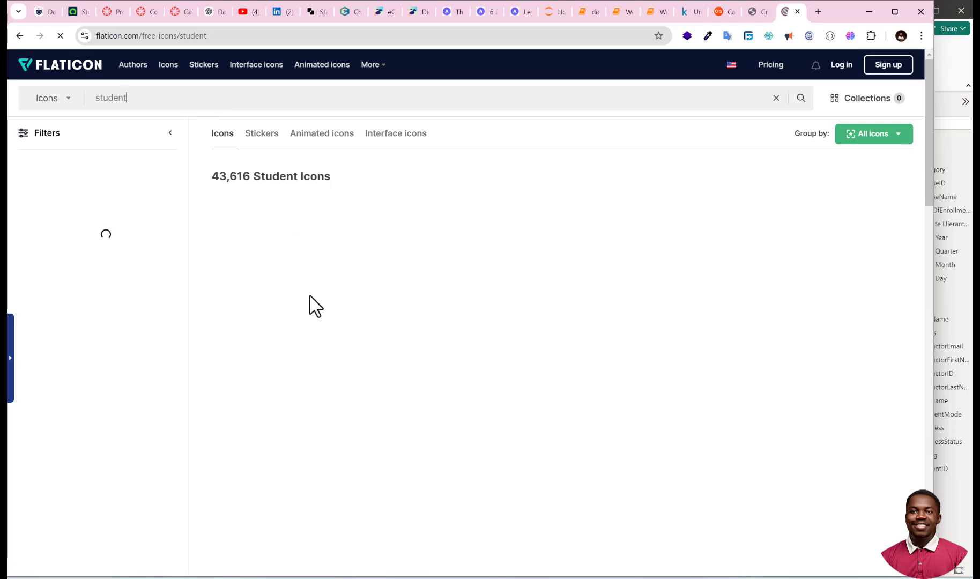
{"action": "scroll", "coordinate": [322, 308], "scroll_direction": "down", "scroll_amount": 1}
{"action": "scroll", "coordinate": [332, 308], "scroll_direction": "down", "scroll_amount": 3}
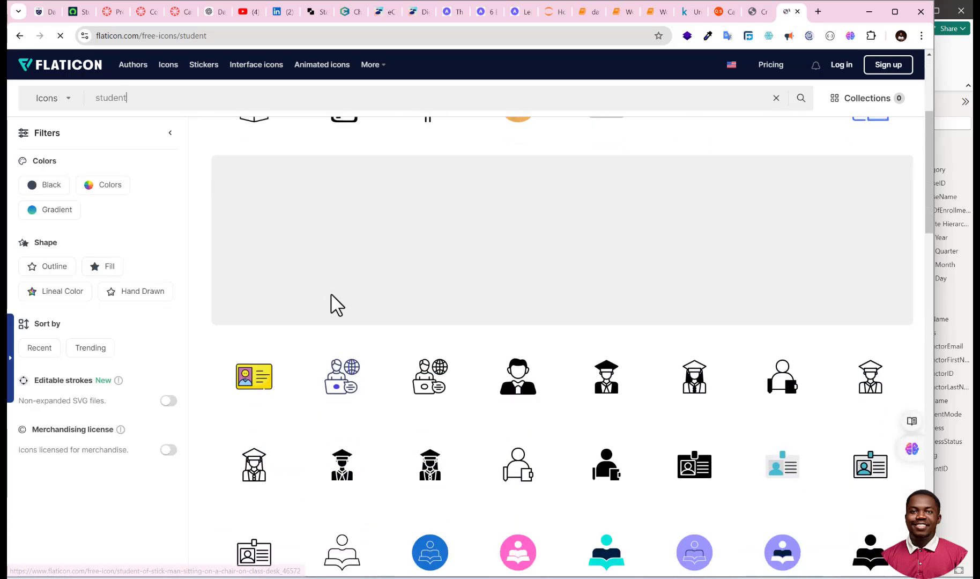
{"action": "scroll", "coordinate": [334, 304], "scroll_direction": "down", "scroll_amount": 2}
{"action": "scroll", "coordinate": [483, 364], "scroll_direction": "down", "scroll_amount": 2}
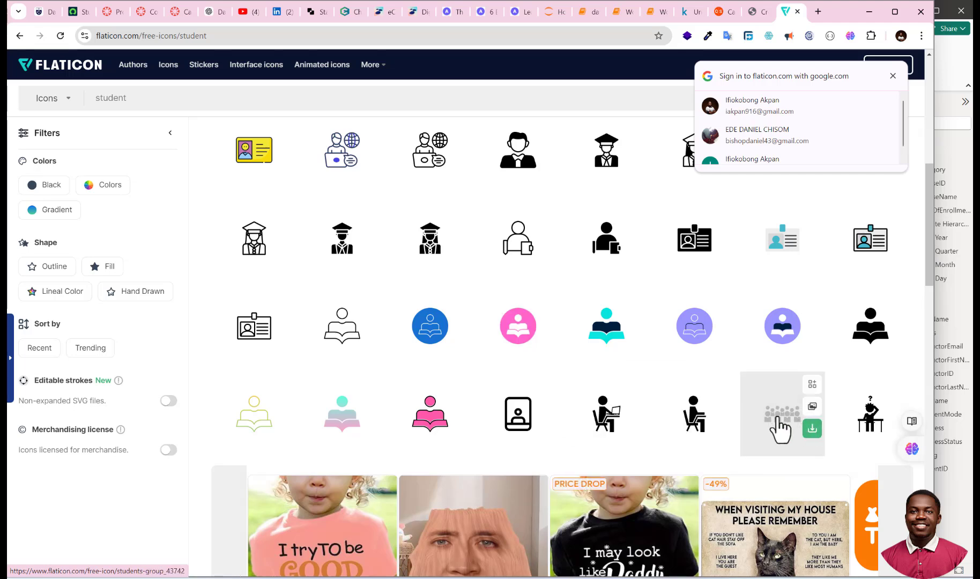
Step: Open the Students Group icon on Flaticon and download it as a free PNG
{"action": "left_click", "coordinate": [780, 432]}
{"action": "left_click", "coordinate": [892, 77]}
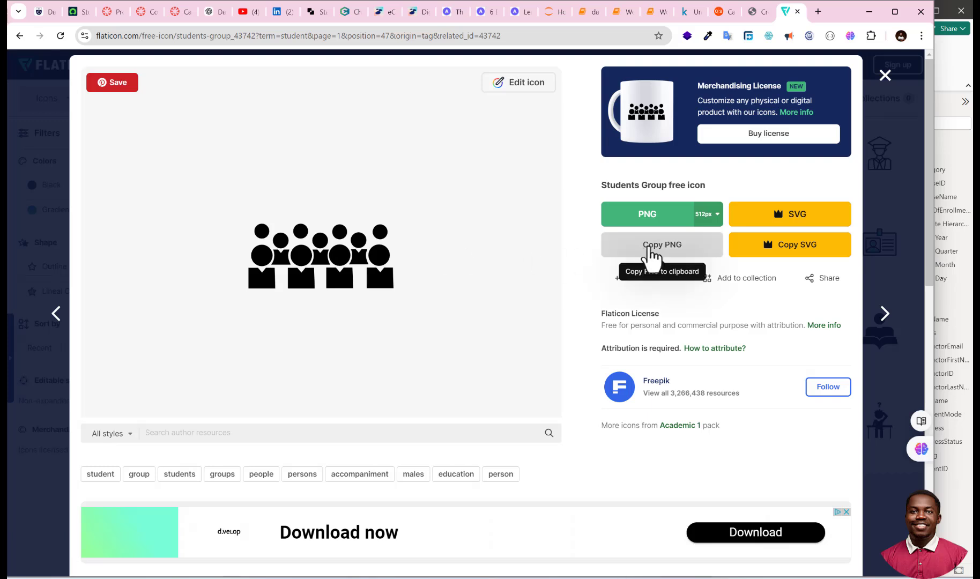
{"action": "left_click", "coordinate": [657, 217]}
{"action": "left_click", "coordinate": [691, 399]}
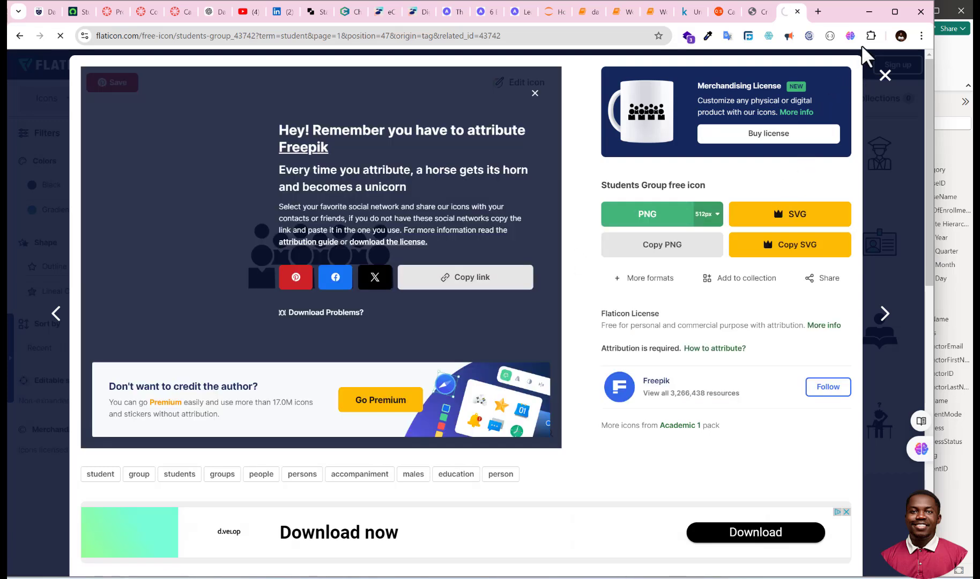
{"action": "left_click", "coordinate": [873, 37]}
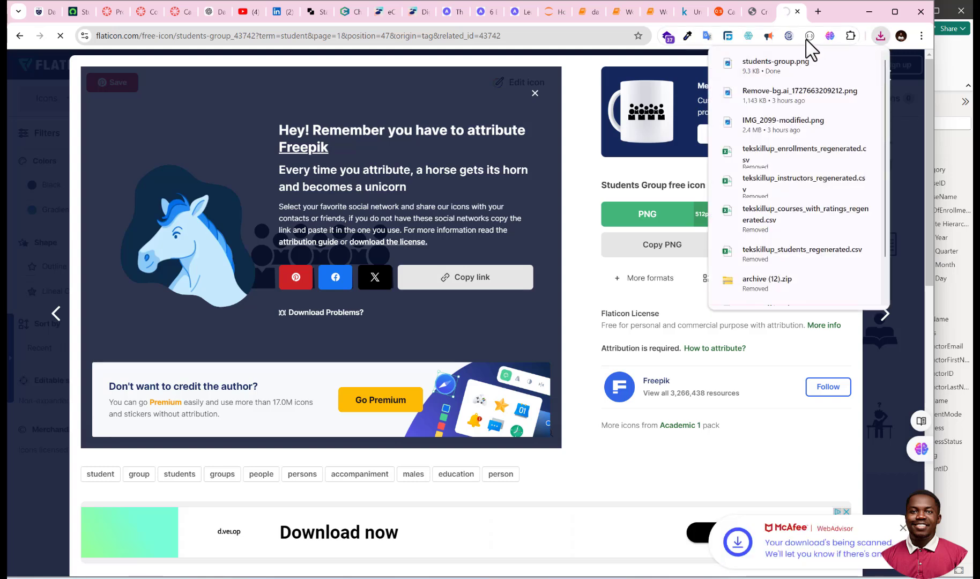
Step: Switch back to Power BI Desktop and insert the downloaded students-group.png image on the Summary page
{"action": "left_click", "coordinate": [408, 578]}
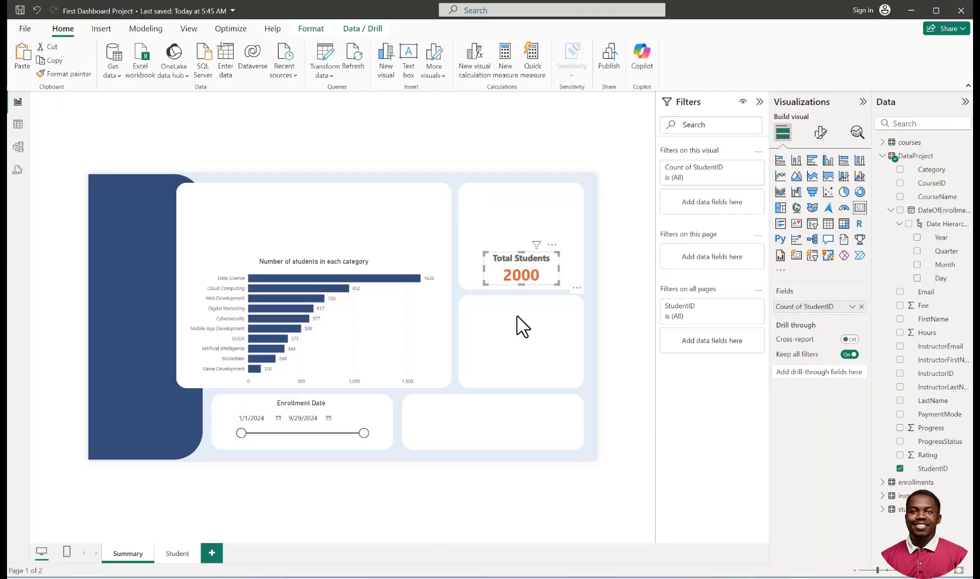
{"action": "left_click", "coordinate": [478, 143]}
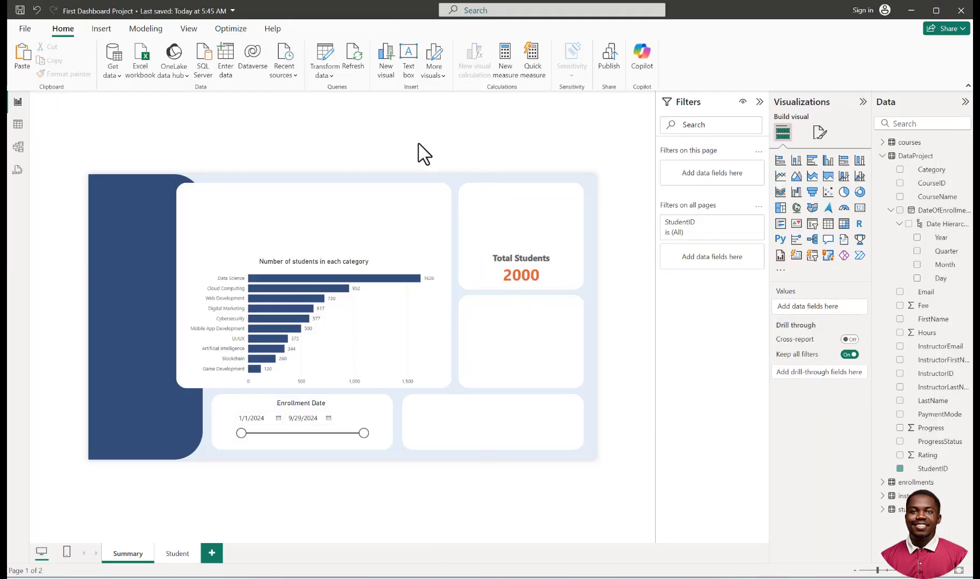
{"action": "left_click", "coordinate": [100, 28]}
{"action": "left_click", "coordinate": [427, 56]}
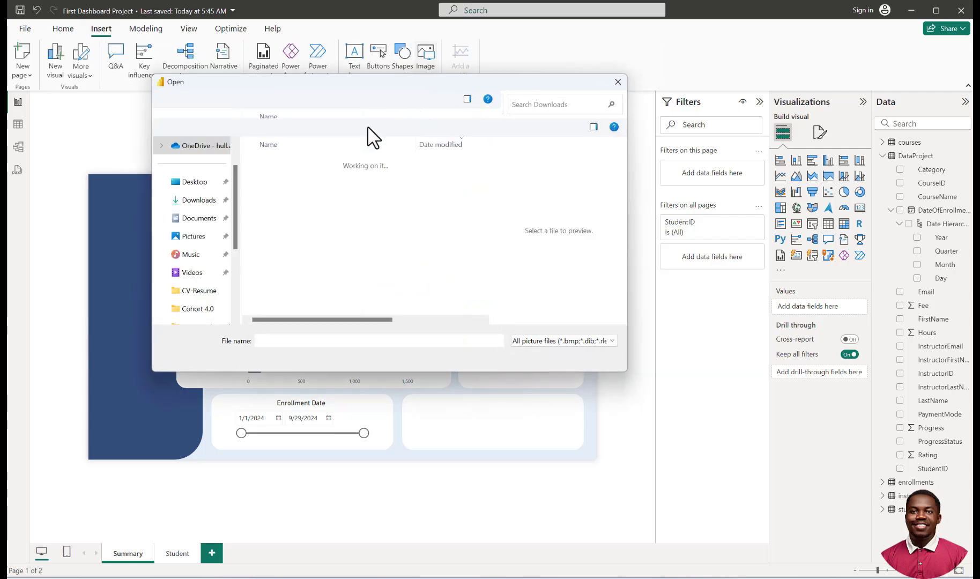
{"action": "left_click", "coordinate": [287, 178]}
{"action": "left_click", "coordinate": [534, 359]}
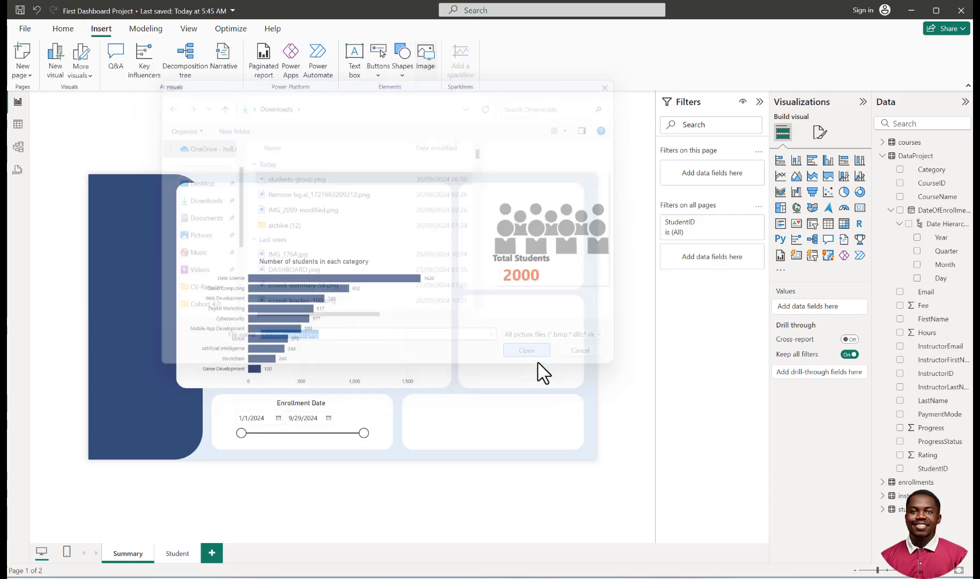
Step: Try the students group image at a small size above the Total Students card, and delete it
{"action": "left_click_drag", "start_coordinate": [202, 264], "coordinate": [527, 228]}
{"action": "left_click_drag", "start_coordinate": [570, 293], "coordinate": [506, 233]}
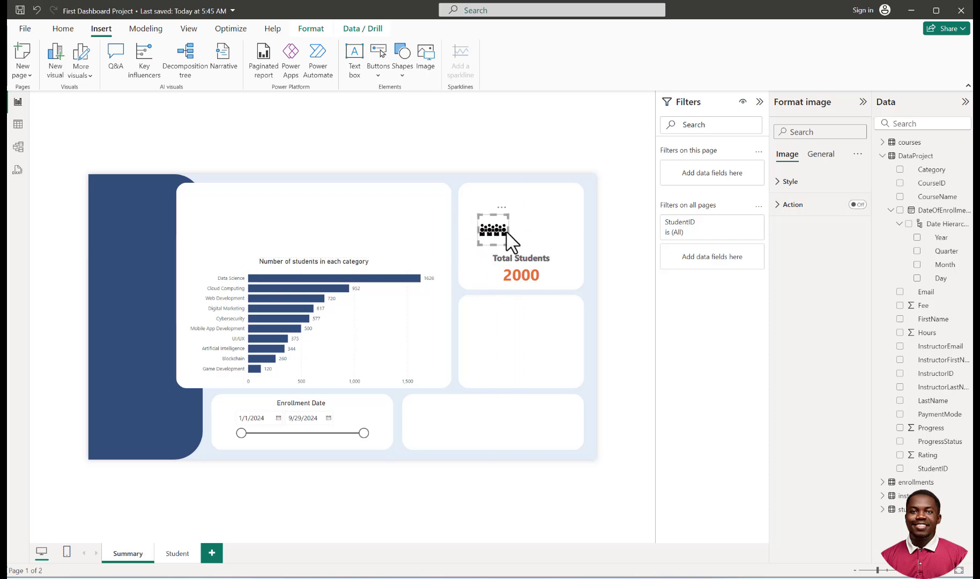
{"action": "key", "text": "Delete"}
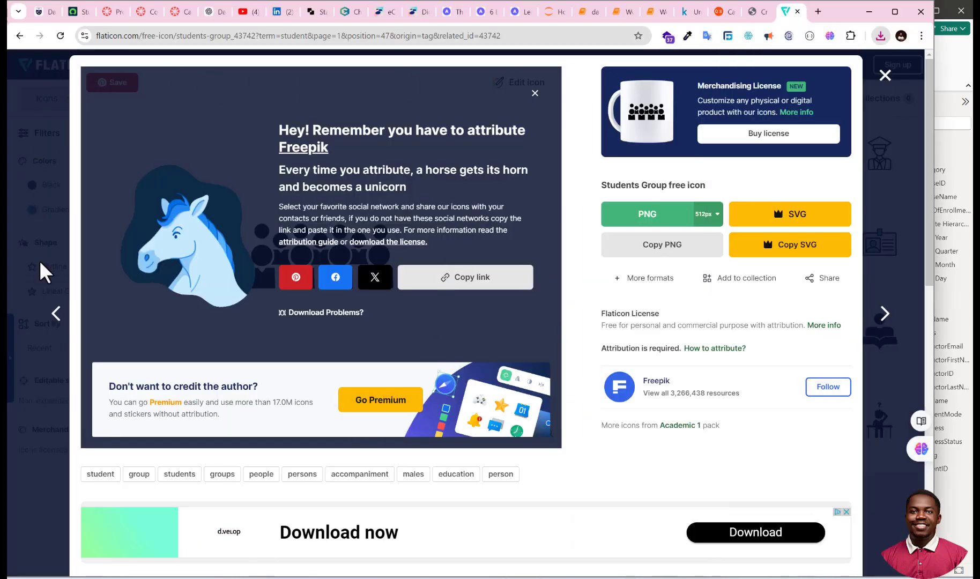
Step: Return to Flaticon in Chrome and download the Students Couple Hand Drawn Persons icon as a free PNG
{"action": "left_click", "coordinate": [884, 87]}
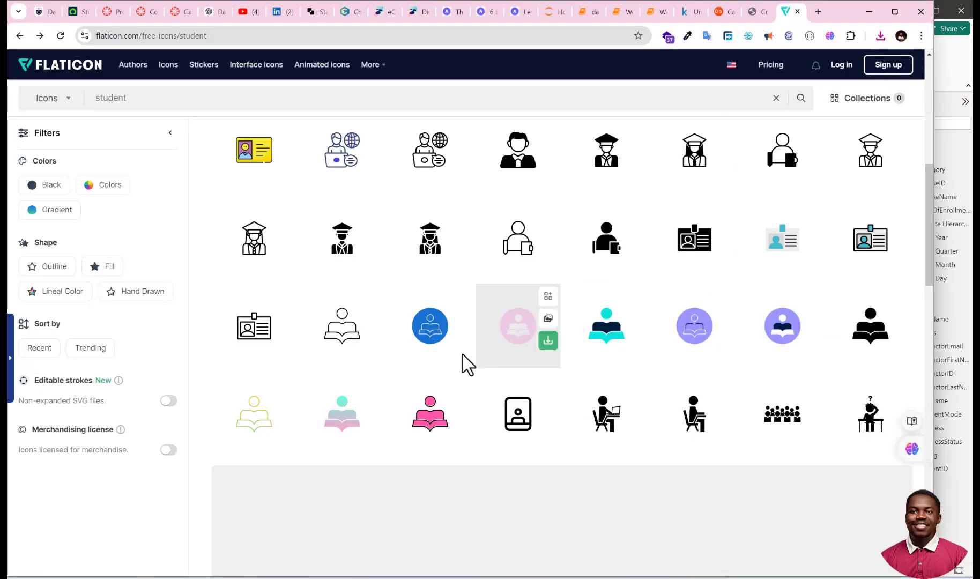
{"action": "scroll", "coordinate": [456, 359], "scroll_direction": "down", "scroll_amount": 5}
{"action": "scroll", "coordinate": [432, 364], "scroll_direction": "down", "scroll_amount": 3}
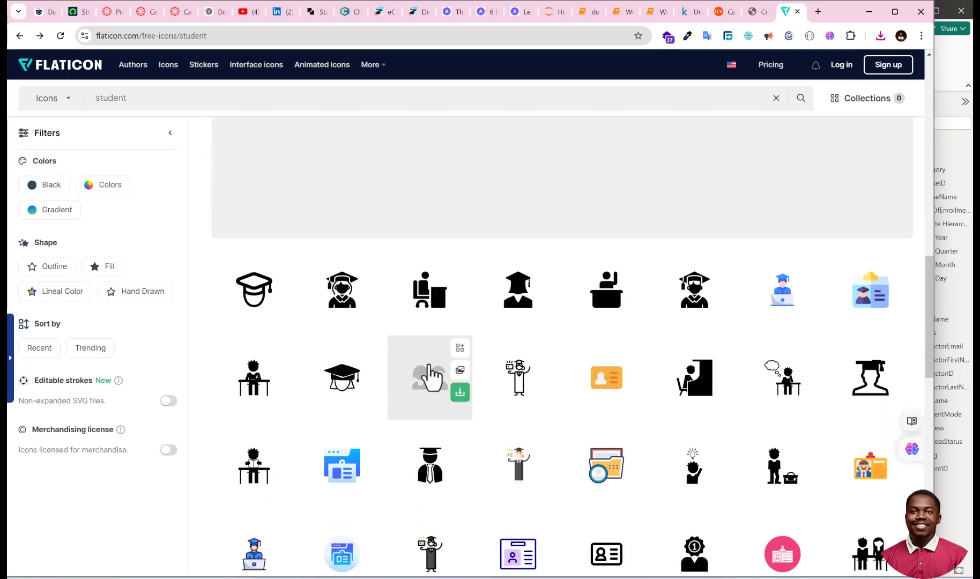
{"action": "left_click", "coordinate": [434, 383]}
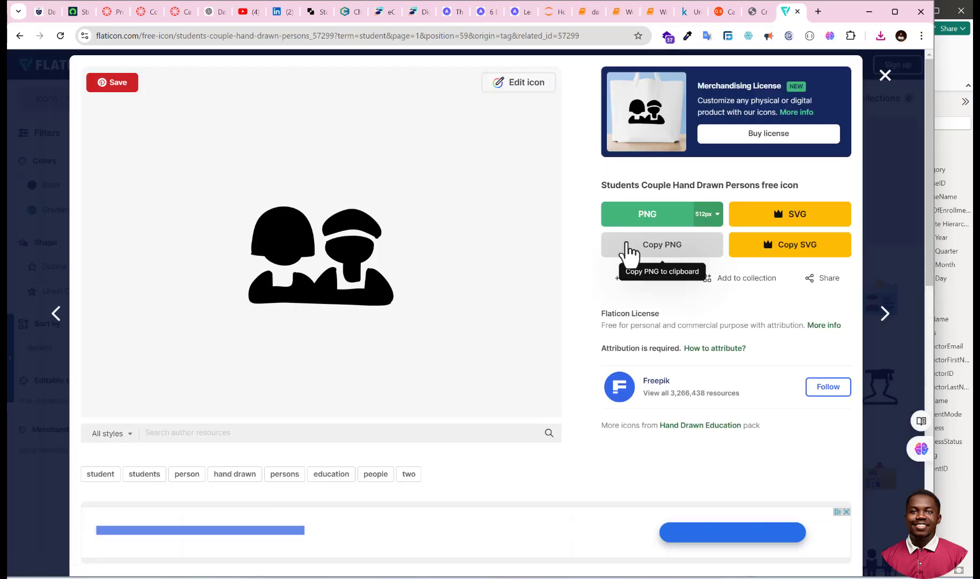
{"action": "left_click", "coordinate": [660, 217]}
{"action": "left_click", "coordinate": [724, 384]}
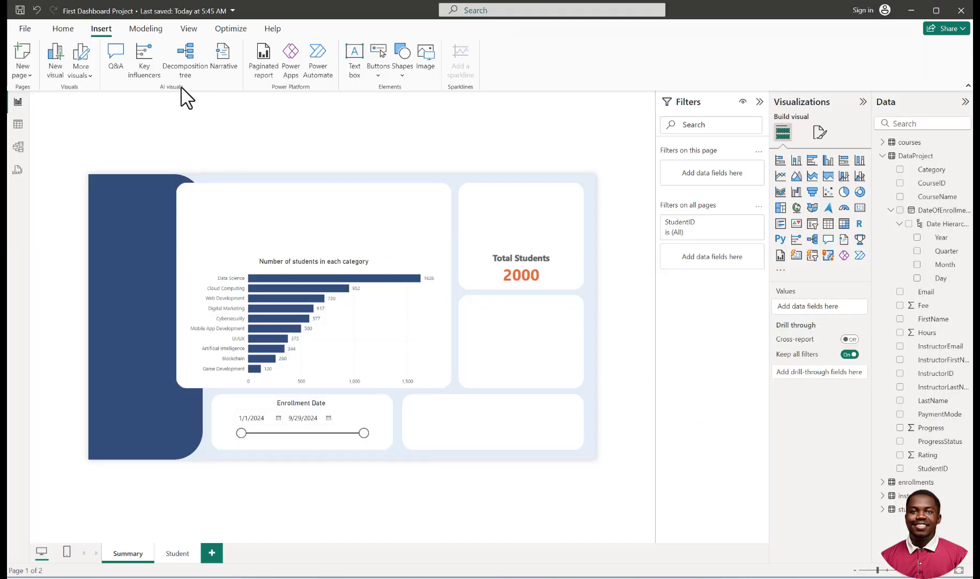
Step: Insert students-couple-hand-drawn-persons.png on the Summary page, shrink it to icon size and place it beside the Total Students title
{"action": "left_click", "coordinate": [432, 70]}
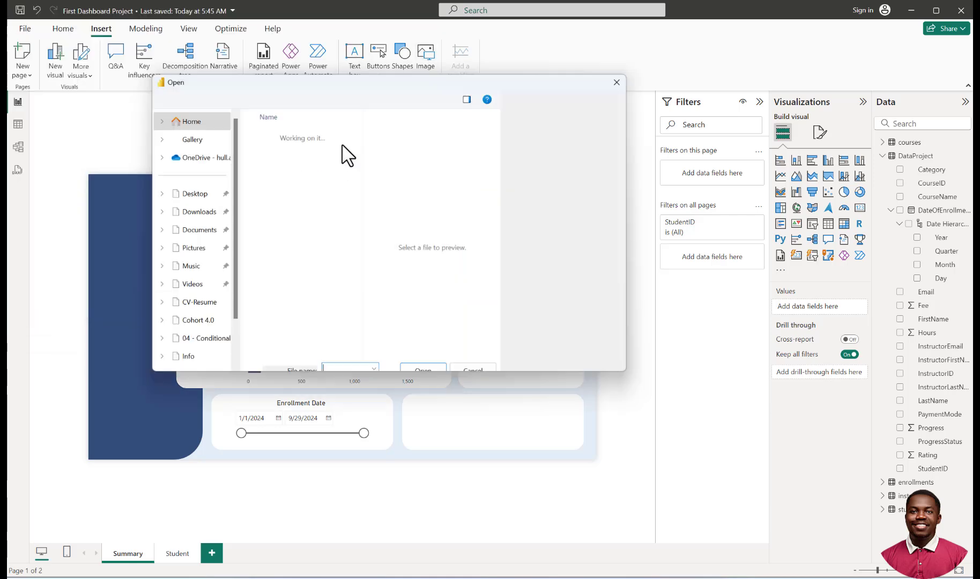
{"action": "left_click", "coordinate": [276, 183]}
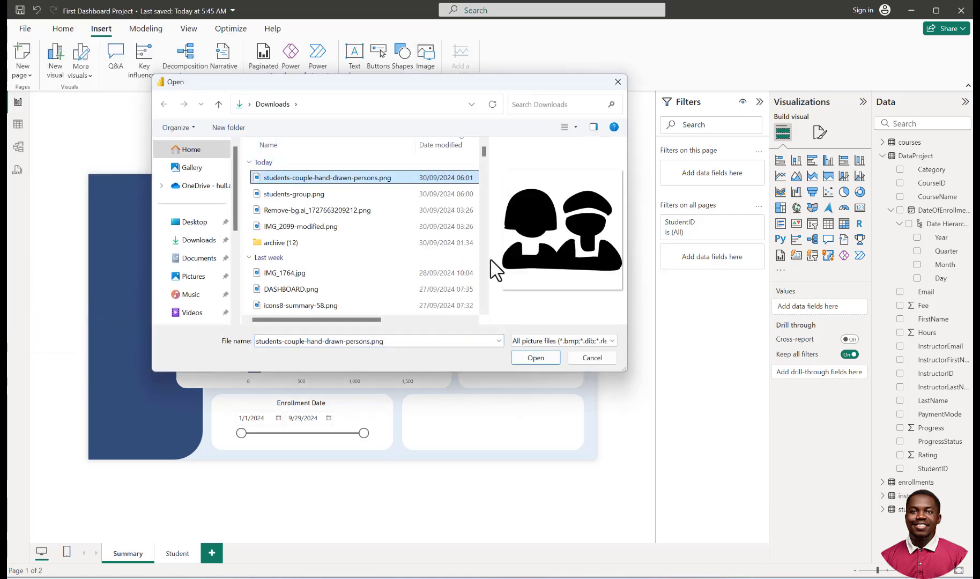
{"action": "left_click", "coordinate": [535, 358]}
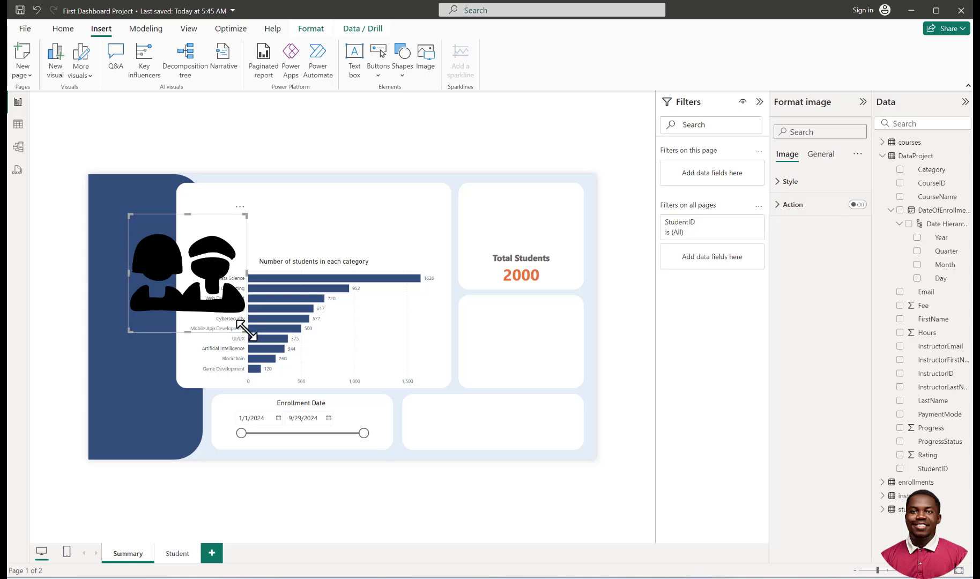
{"action": "left_click_drag", "start_coordinate": [246, 331], "coordinate": [479, 266]}
{"action": "left_click", "coordinate": [625, 259]}
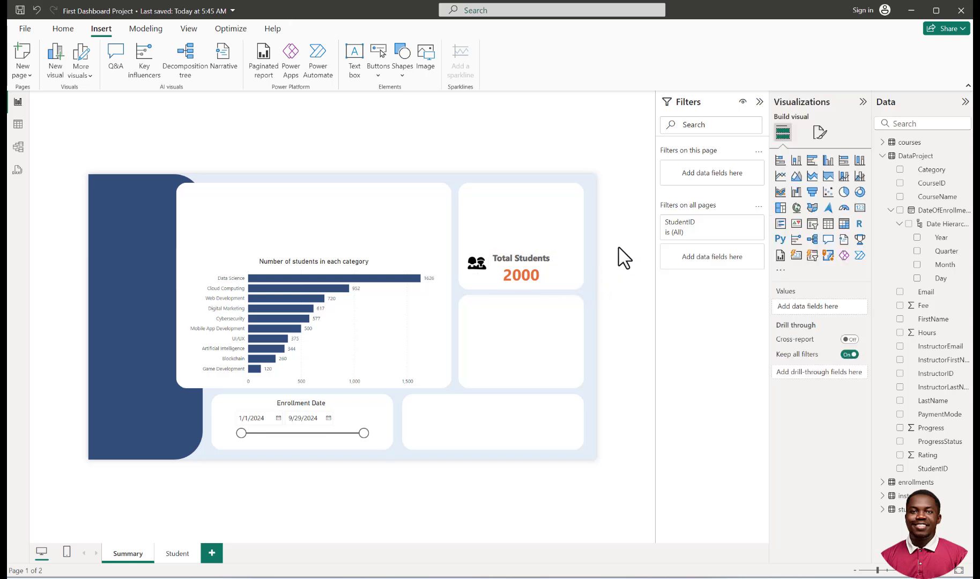
Step: Slightly enlarge the student icon and move it down to align with the middle of the Total Students card
{"action": "left_click", "coordinate": [484, 274]}
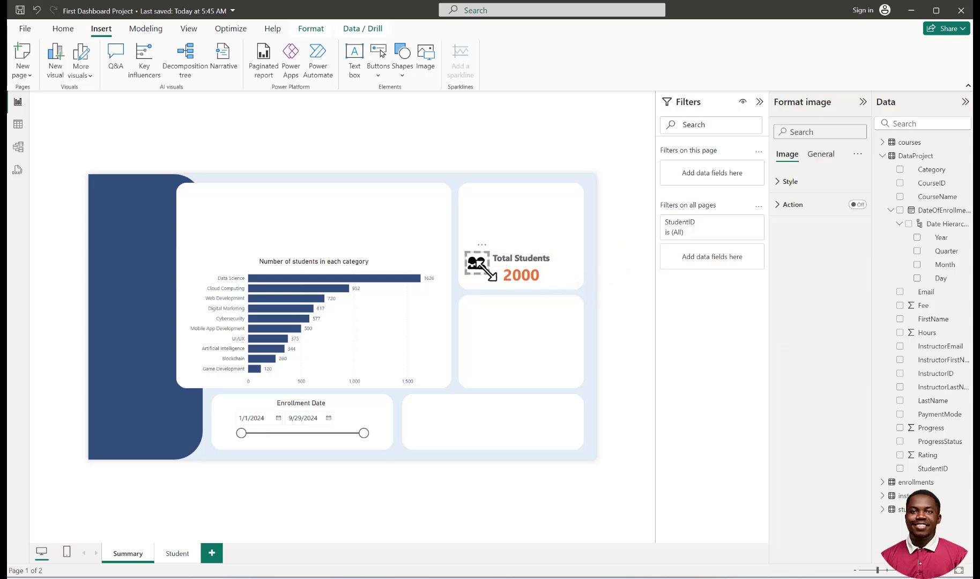
{"action": "left_click_drag", "start_coordinate": [489, 274], "coordinate": [488, 274]}
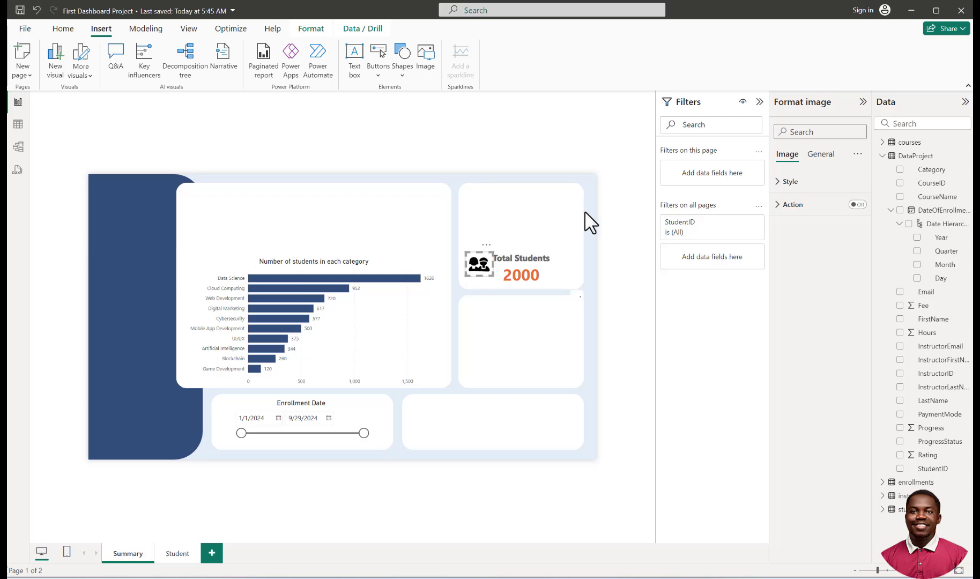
{"action": "left_click", "coordinate": [623, 215]}
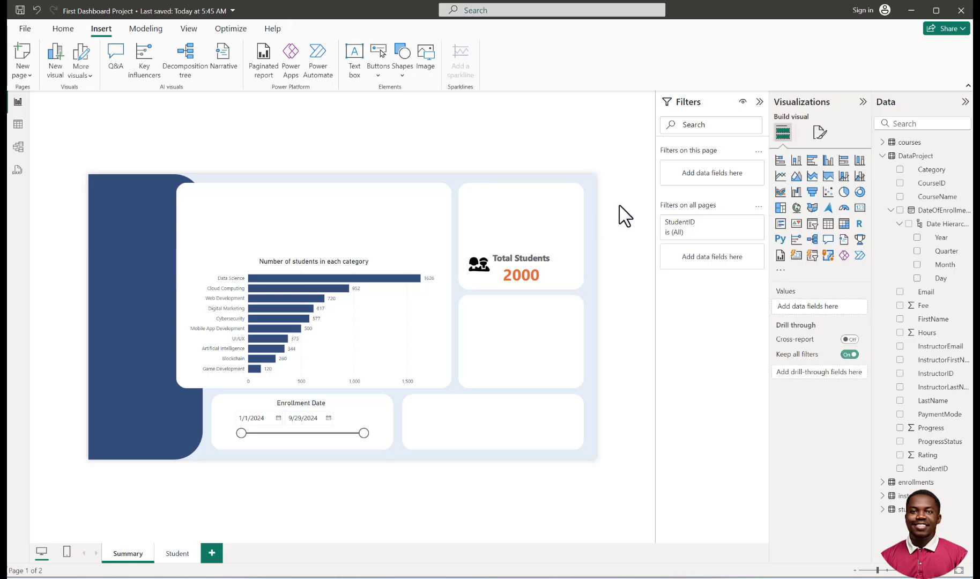
{"action": "left_click", "coordinate": [479, 272]}
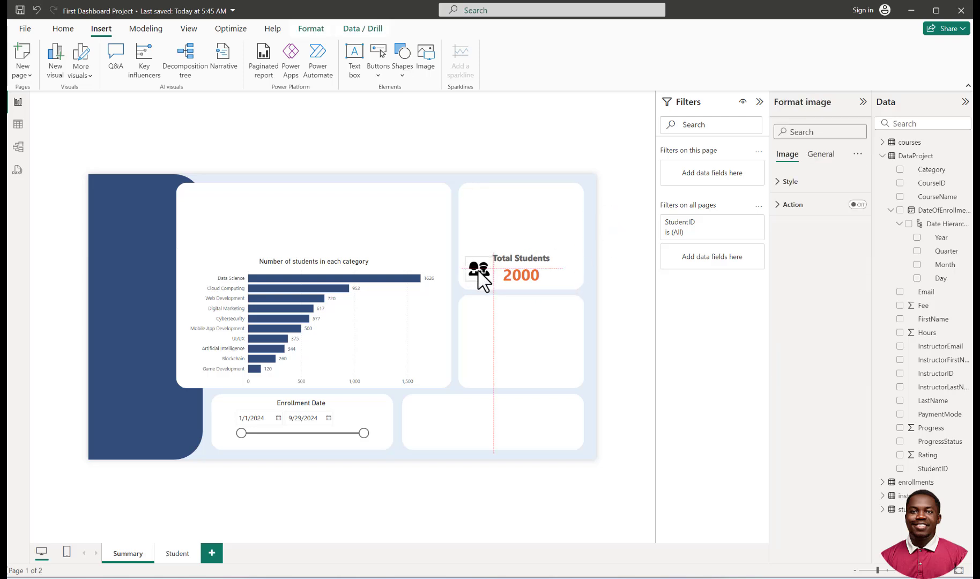
{"action": "left_click", "coordinate": [624, 254]}
Step: Change the Total Students card's title text color to black
{"action": "left_click", "coordinate": [552, 271]}
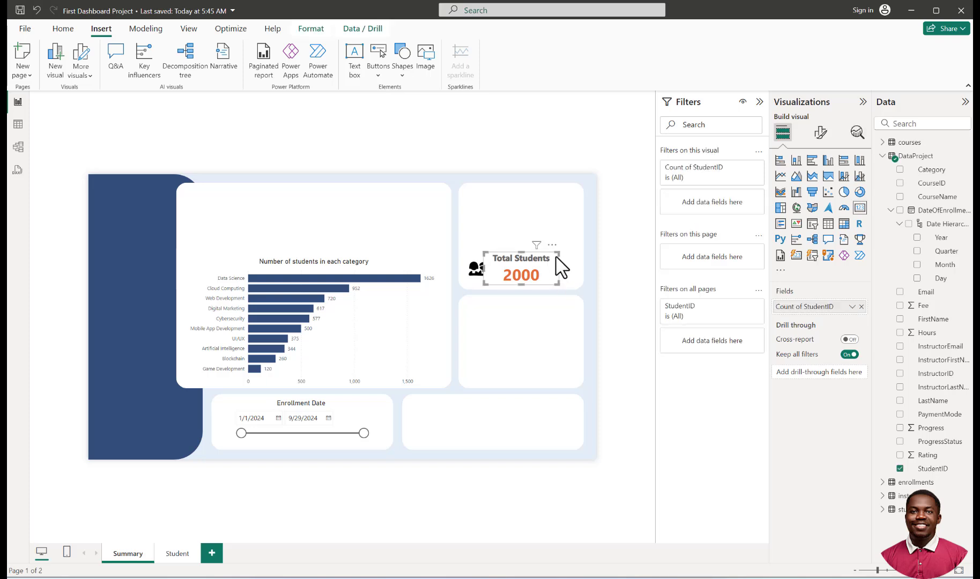
{"action": "left_click", "coordinate": [820, 132]}
{"action": "left_click", "coordinate": [820, 183]}
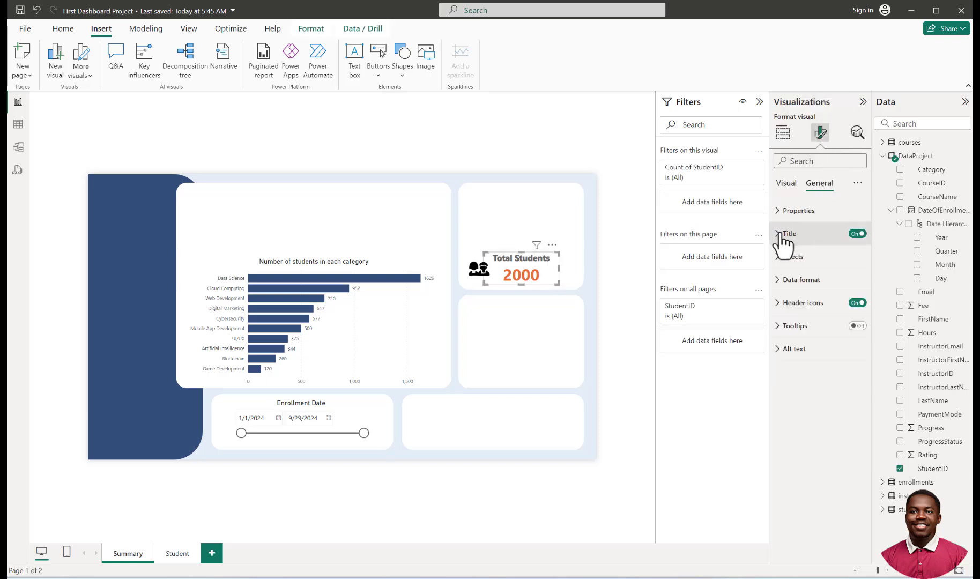
{"action": "left_click", "coordinate": [785, 234]}
{"action": "left_click", "coordinate": [801, 397]}
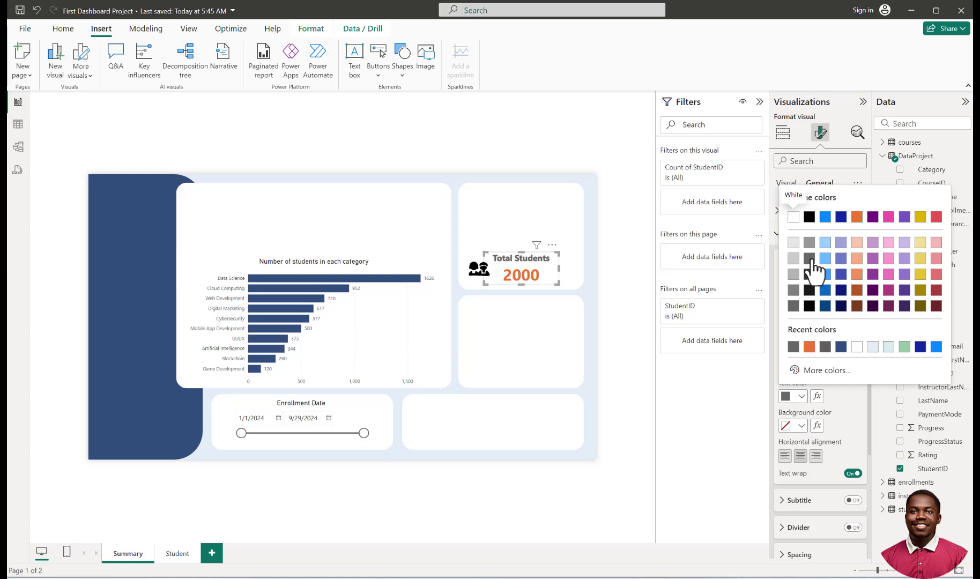
{"action": "left_click", "coordinate": [809, 219]}
{"action": "left_click", "coordinate": [627, 260]}
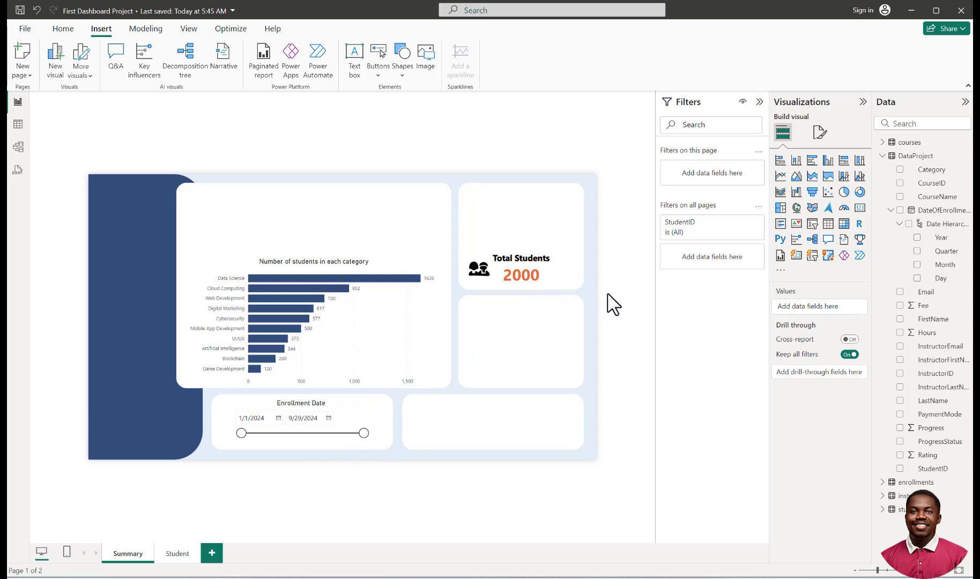
Step: Add a card over the empty panel below Total Students showing the distinct count of CourseID
{"action": "left_click", "coordinate": [861, 209]}
{"action": "left_click_drag", "start_coordinate": [199, 225], "coordinate": [511, 329]}
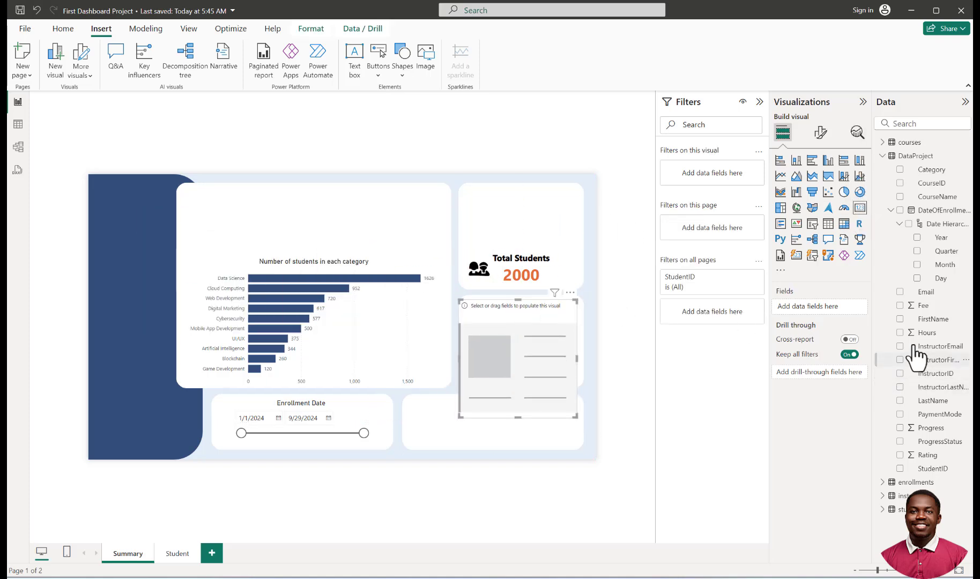
{"action": "left_click", "coordinate": [900, 183]}
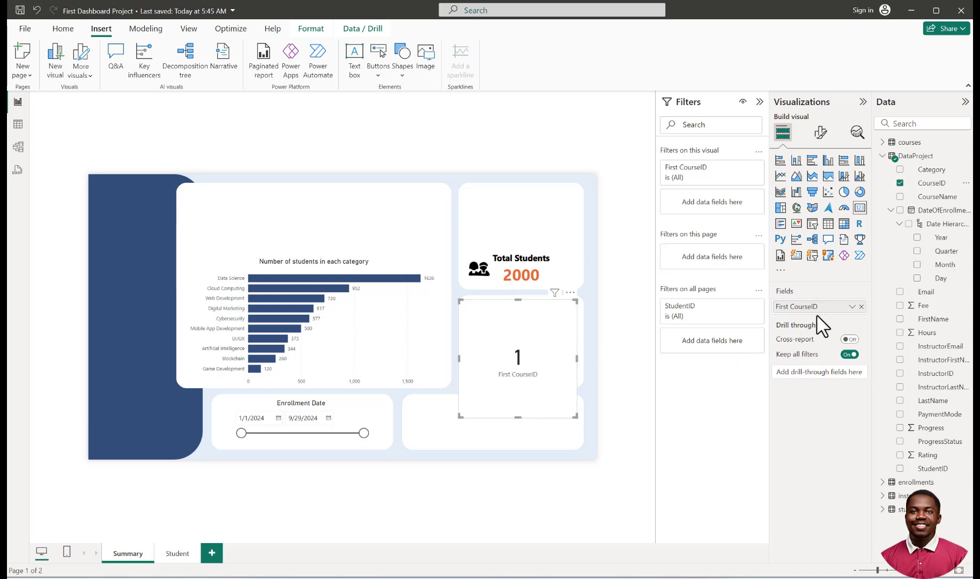
{"action": "left_click", "coordinate": [852, 307]}
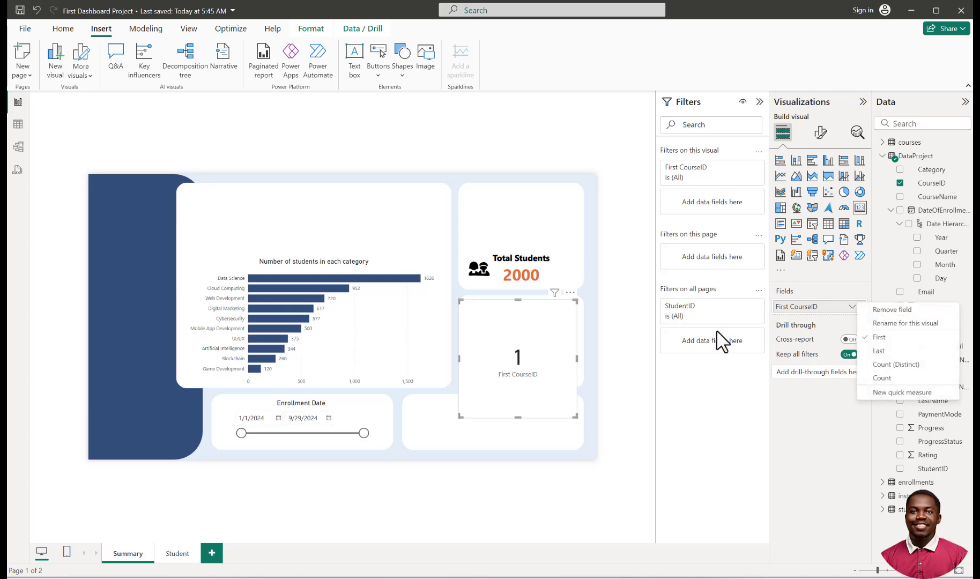
{"action": "left_click", "coordinate": [885, 365]}
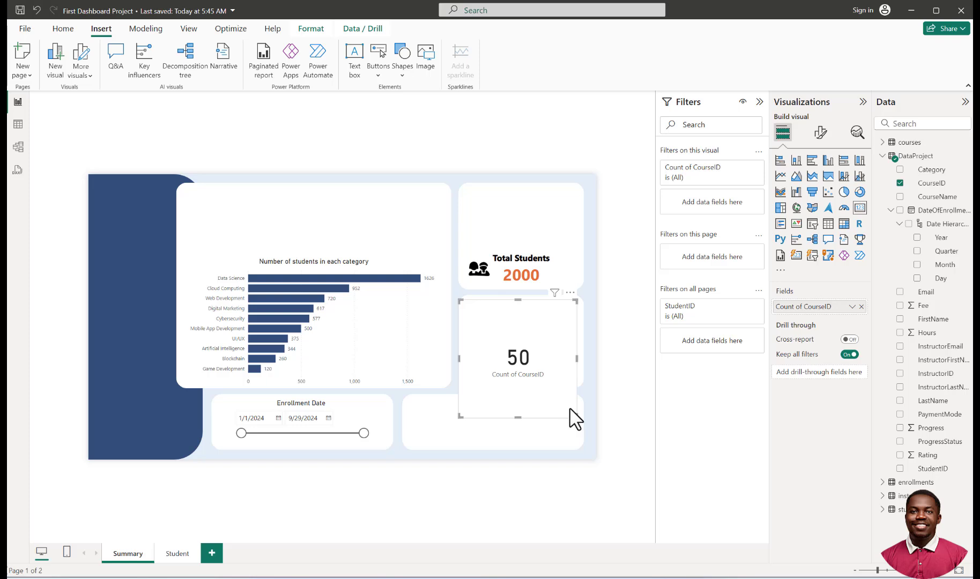
Step: Copy the Total Students card's formatting onto the CourseID card with Format painter and shrink the card to a similar size
{"action": "left_click_drag", "start_coordinate": [570, 410], "coordinate": [567, 397]}
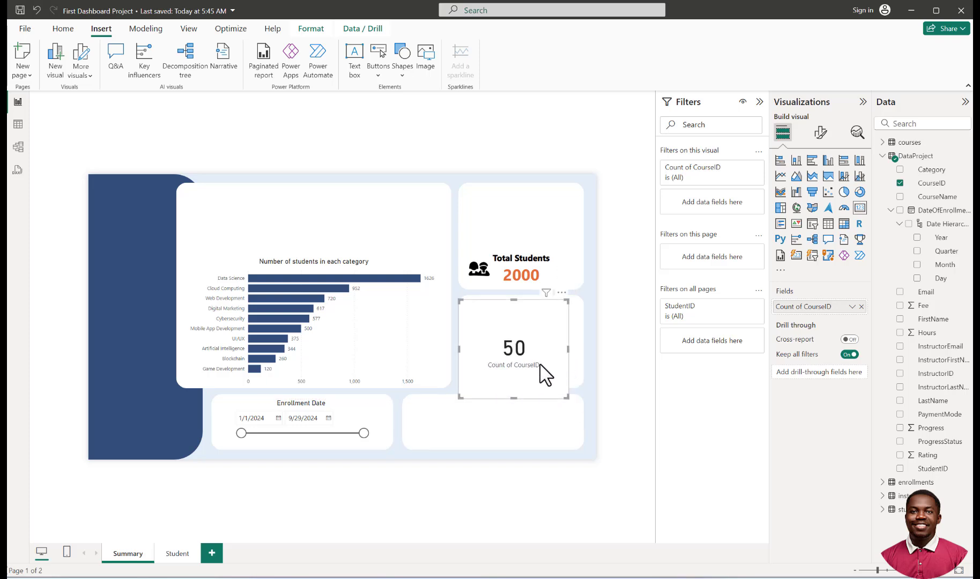
{"action": "left_click_drag", "start_coordinate": [549, 335], "coordinate": [486, 340]}
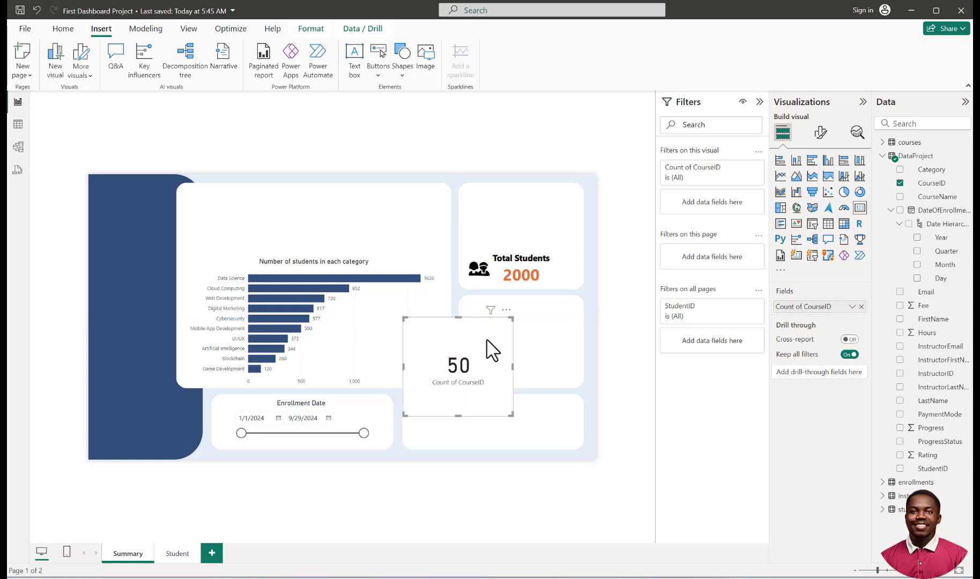
{"action": "left_click", "coordinate": [550, 279]}
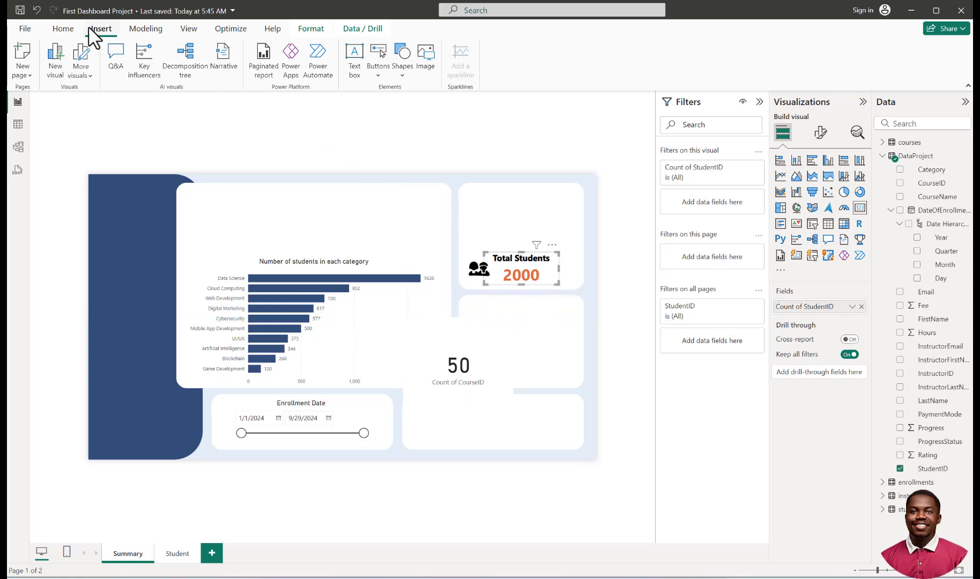
{"action": "left_click", "coordinate": [63, 31]}
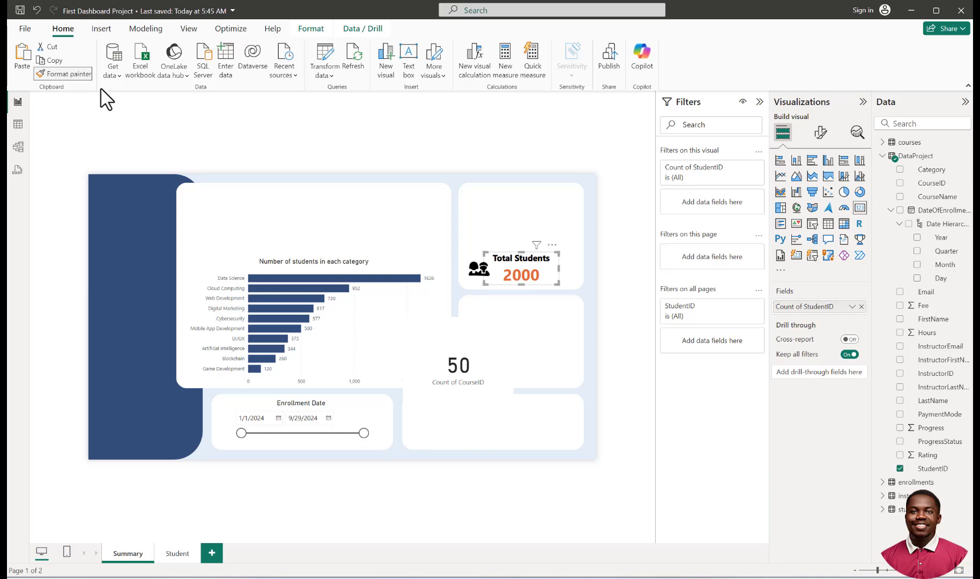
{"action": "left_click", "coordinate": [450, 362]}
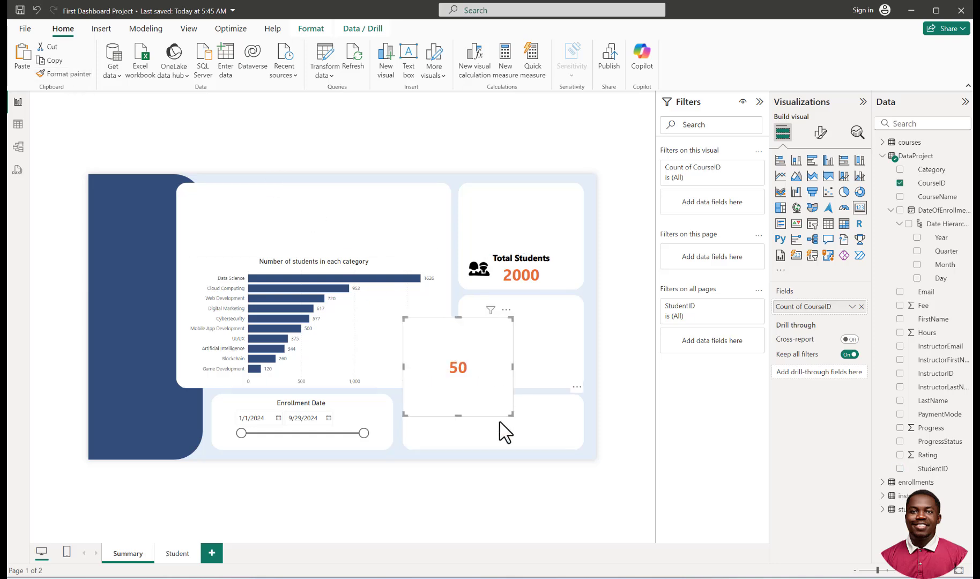
{"action": "left_click_drag", "start_coordinate": [513, 416], "coordinate": [474, 369]}
Step: Turn off the background effect of the Total Students card
{"action": "left_click", "coordinate": [555, 280]}
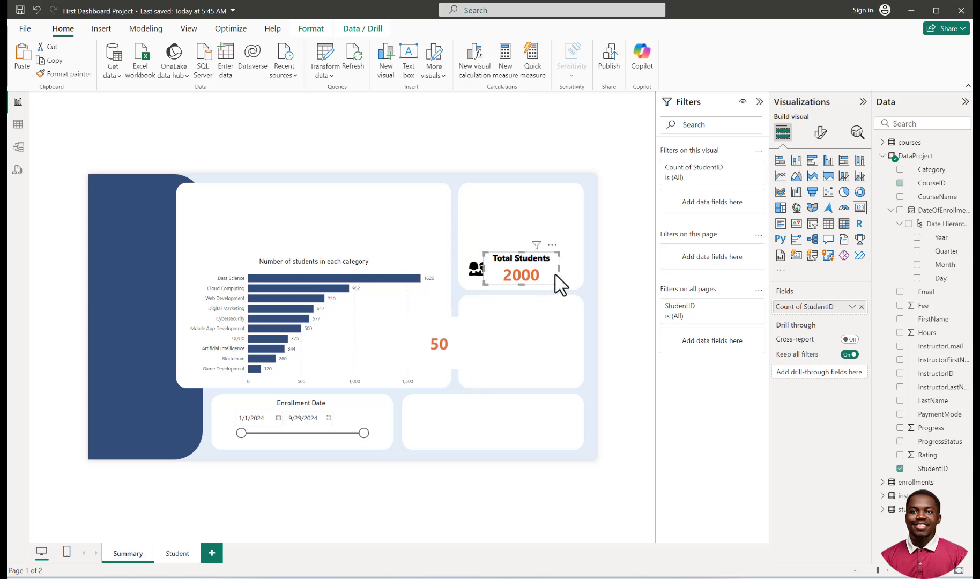
{"action": "left_click", "coordinate": [821, 133]}
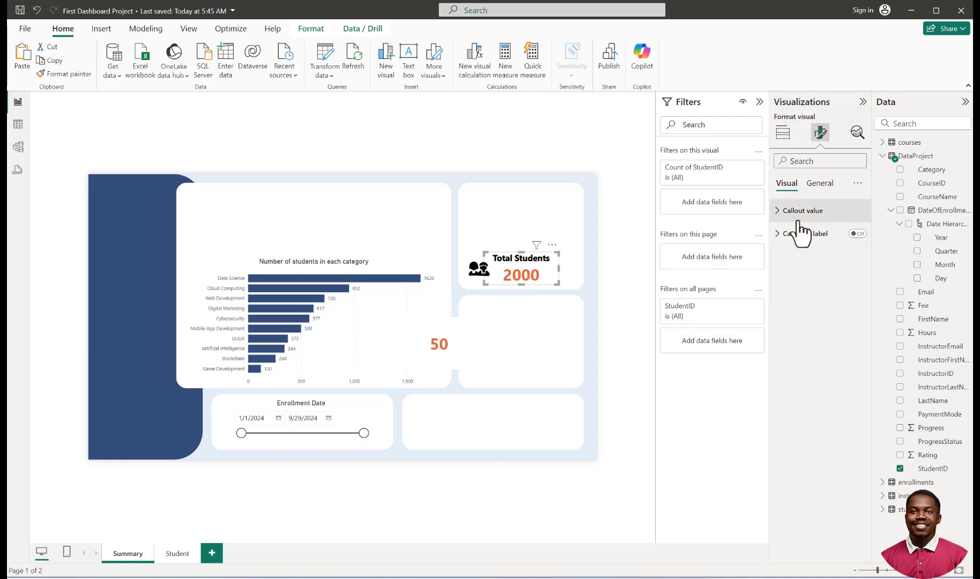
{"action": "left_click", "coordinate": [819, 183]}
{"action": "left_click", "coordinate": [789, 257]}
{"action": "left_click", "coordinate": [801, 284]}
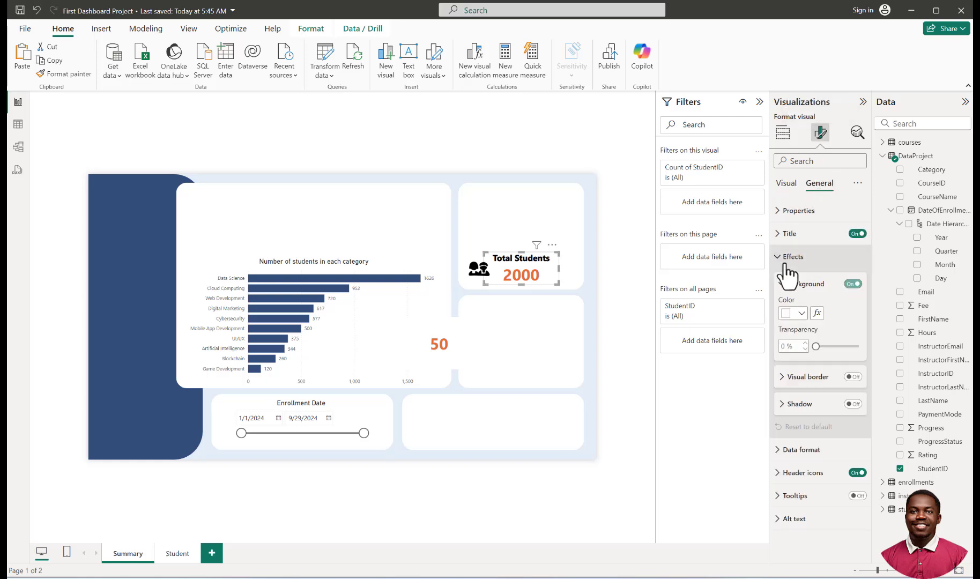
{"action": "left_click", "coordinate": [852, 284]}
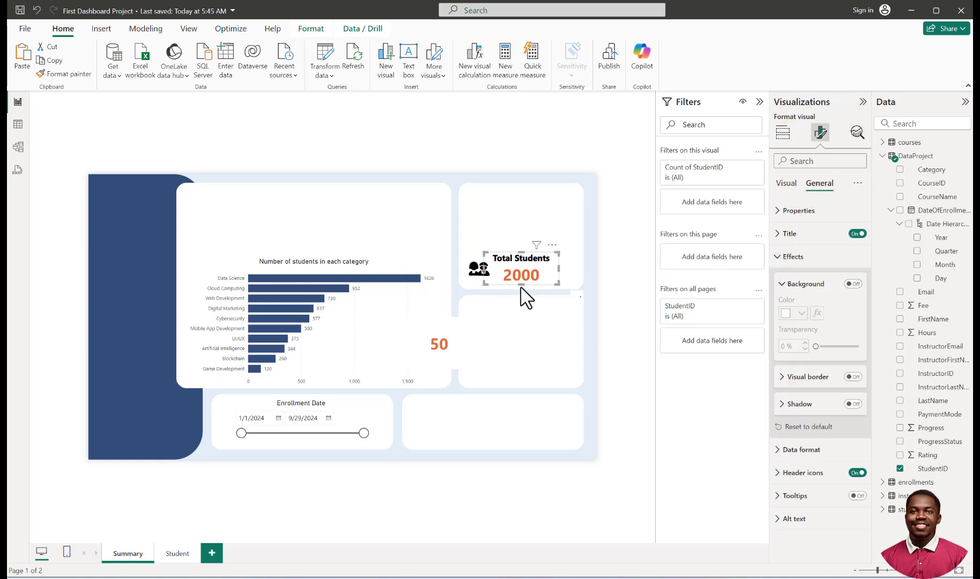
{"action": "left_click", "coordinate": [638, 288]}
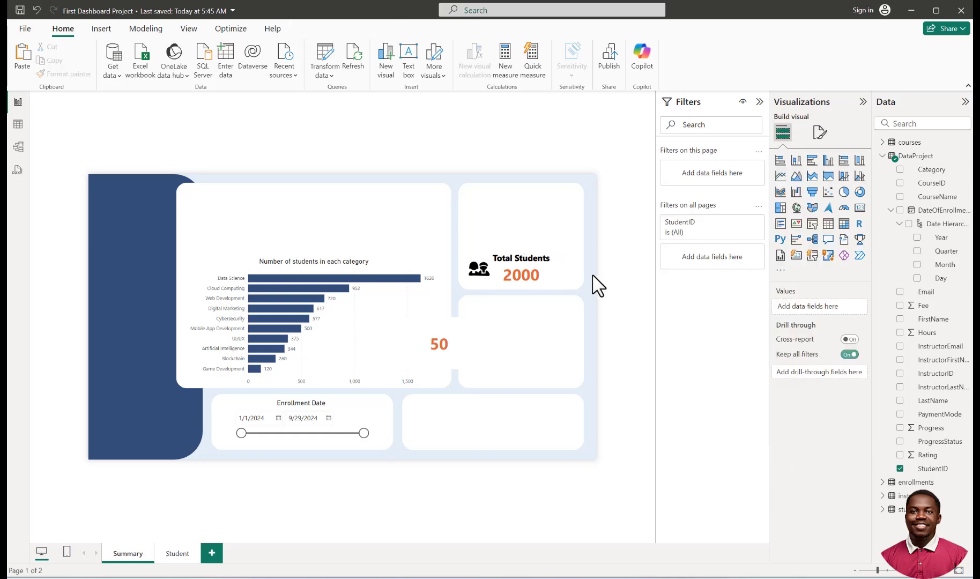
Step: Reapply the Total Students formatting to the CourseID card and move it into the panel below Total Students
{"action": "left_click", "coordinate": [552, 281]}
{"action": "left_click", "coordinate": [64, 74]}
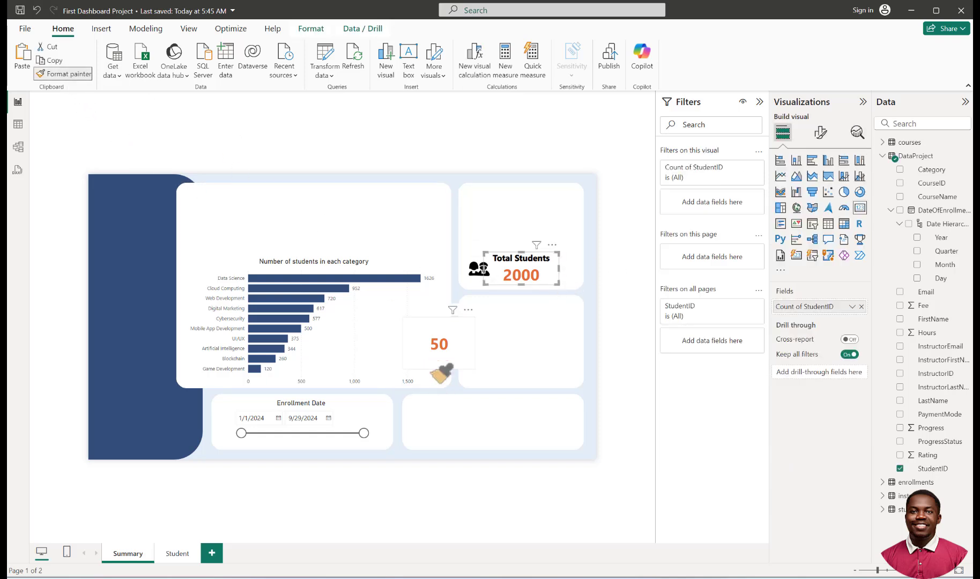
{"action": "left_click", "coordinate": [466, 350]}
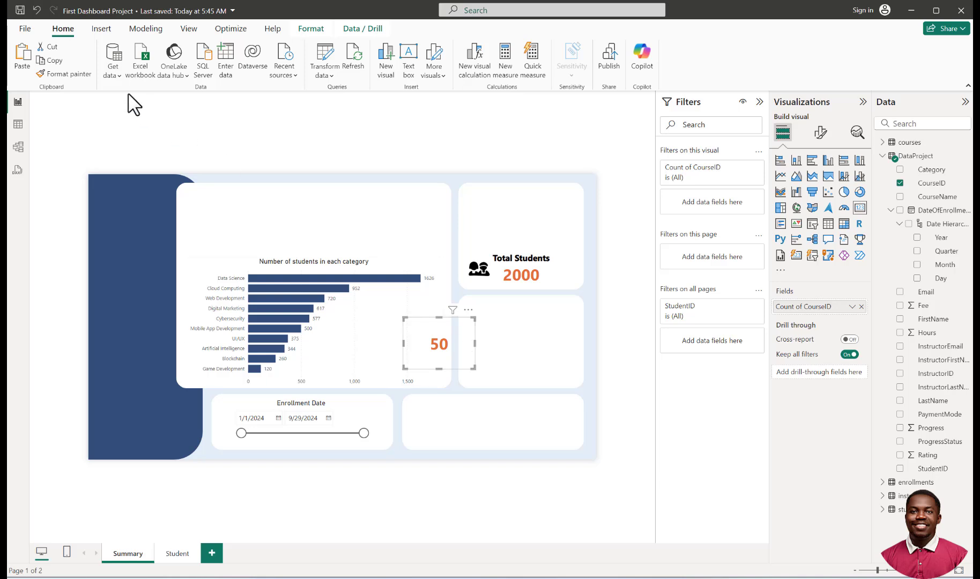
{"action": "left_click", "coordinate": [199, 138]}
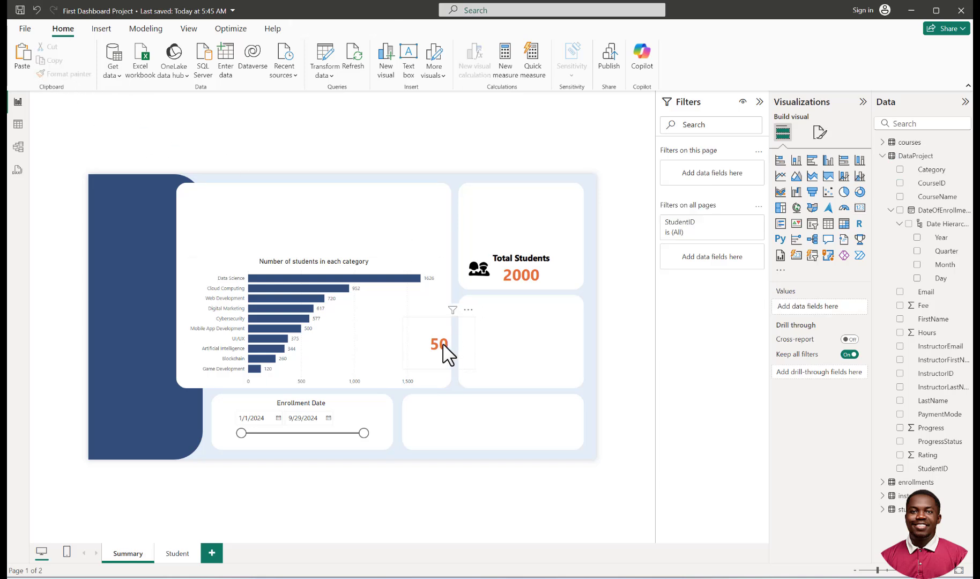
{"action": "left_click_drag", "start_coordinate": [445, 354], "coordinate": [526, 372]}
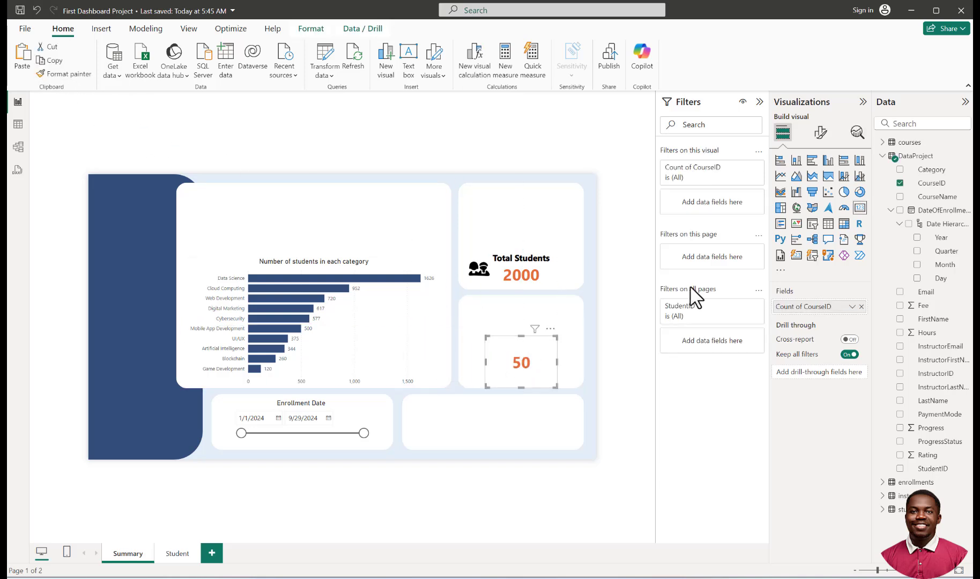
Step: Title the CourseID card "Total Courses", then shrink it and move it above the Total Students card
{"action": "left_click", "coordinate": [820, 133]}
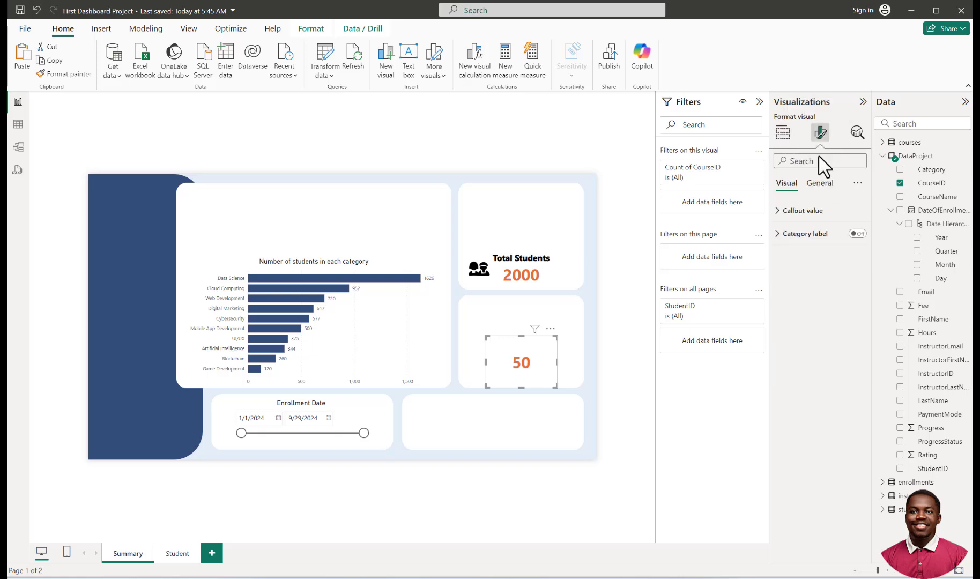
{"action": "left_click", "coordinate": [817, 185]}
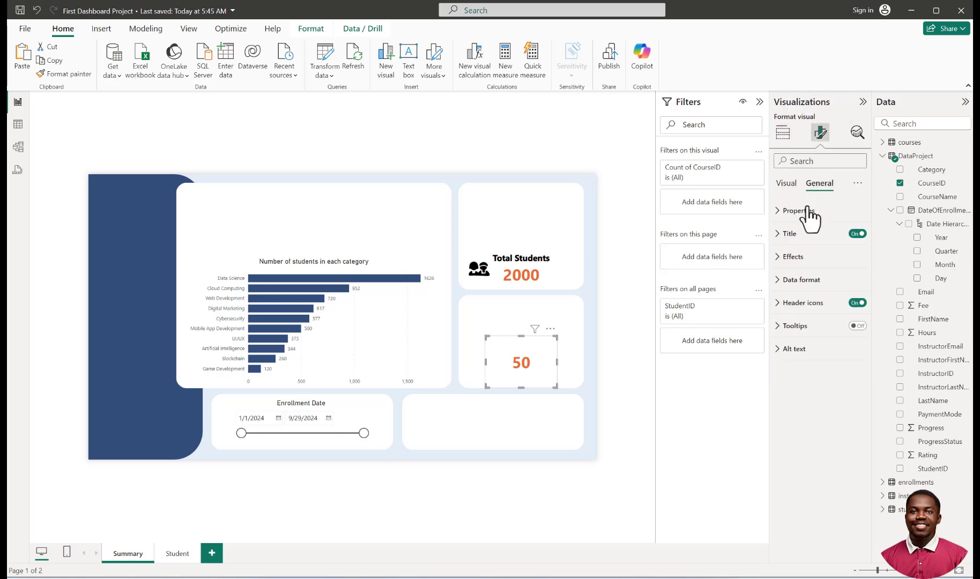
{"action": "left_click", "coordinate": [780, 236]}
{"action": "left_click", "coordinate": [812, 290]}
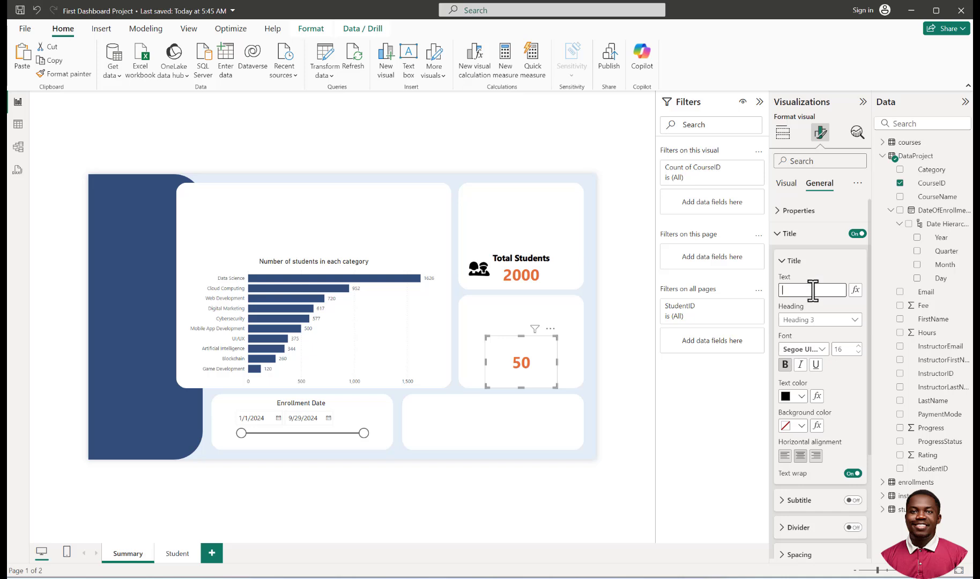
{"action": "type", "text": "To"}
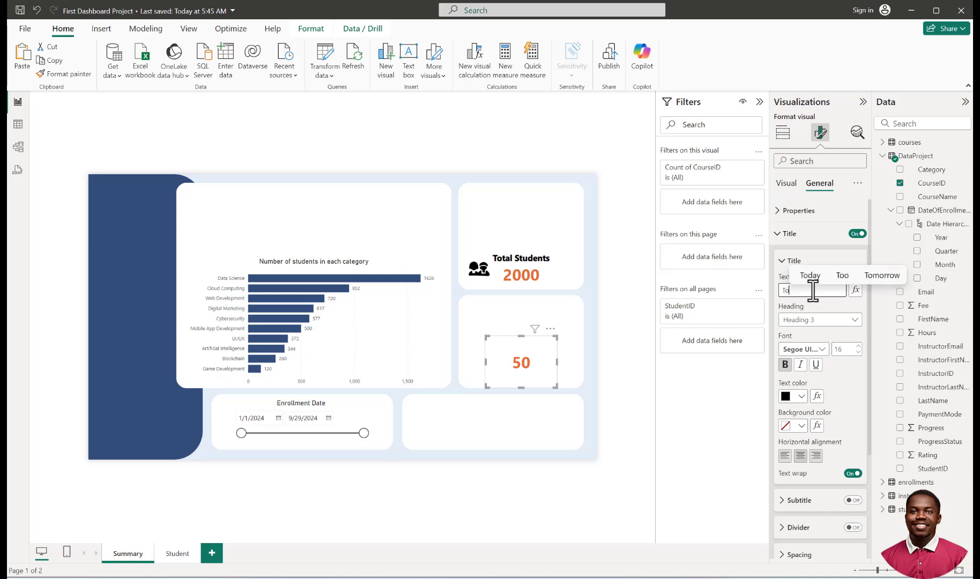
{"action": "type", "text": "tal C"}
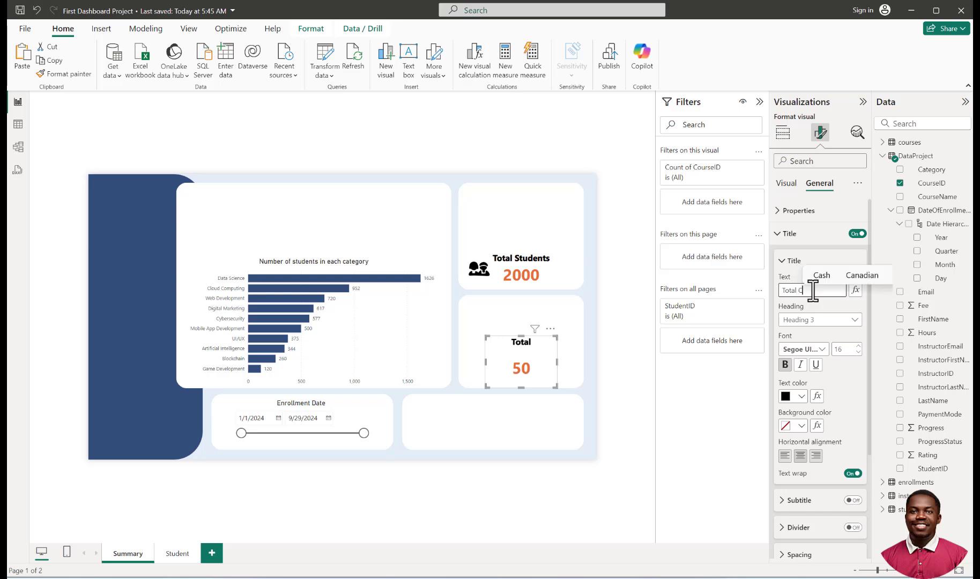
{"action": "type", "text": "ourses"}
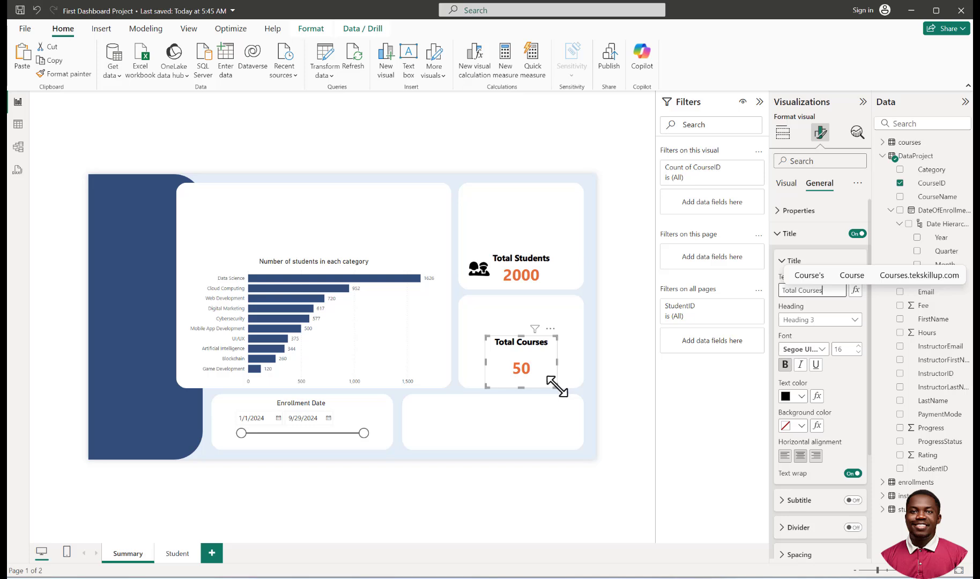
{"action": "left_click_drag", "start_coordinate": [557, 386], "coordinate": [533, 211]}
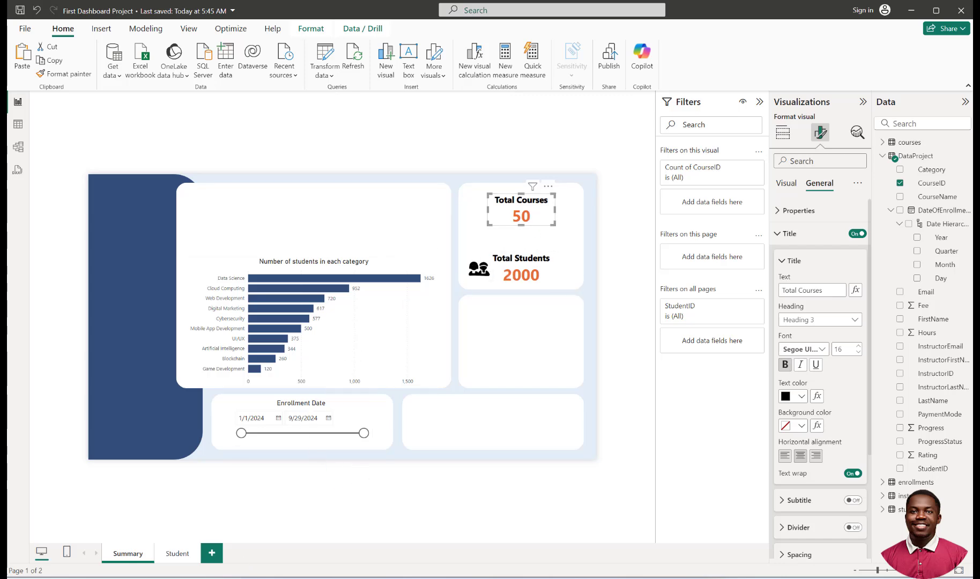
Step: Switch to Flaticon in the browser and search its icons for "course"
{"action": "left_click", "coordinate": [259, 575]}
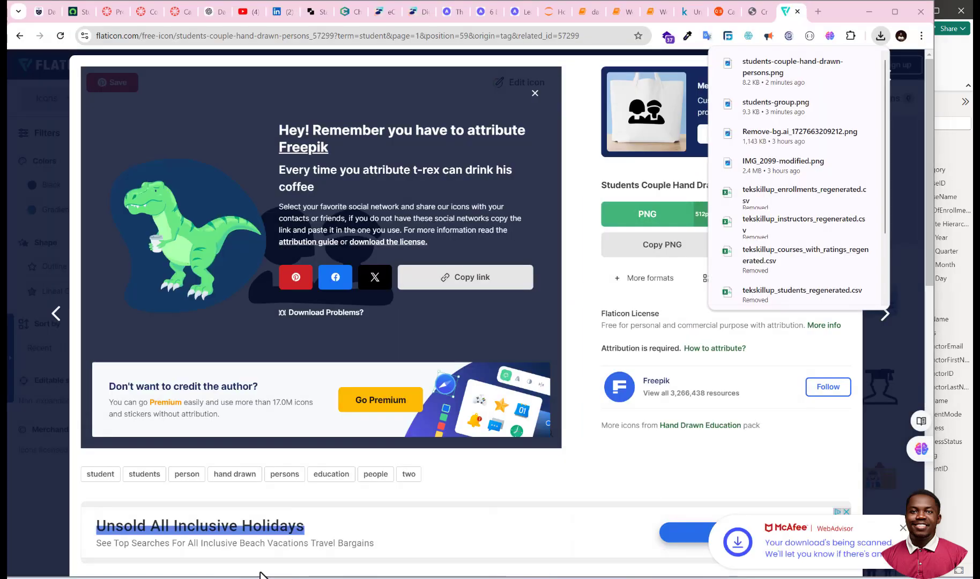
{"action": "left_click", "coordinate": [900, 84]}
{"action": "left_click", "coordinate": [886, 75]}
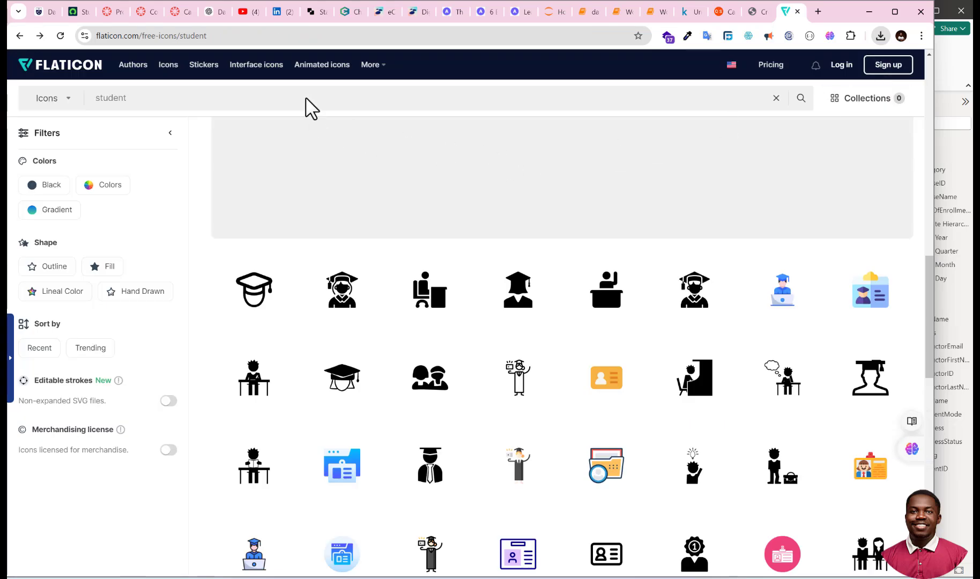
{"action": "double_click", "coordinate": [122, 100]}
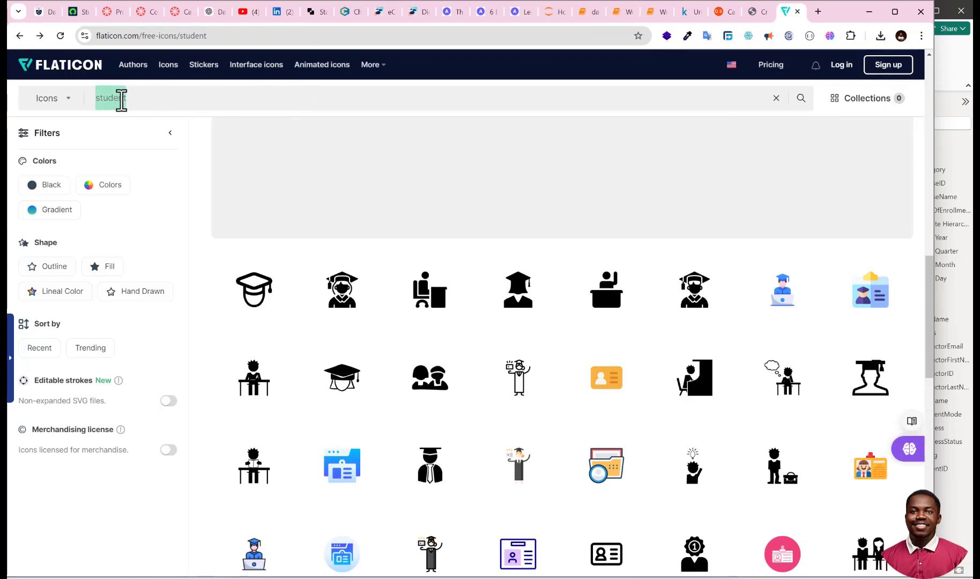
{"action": "type", "text": "course"}
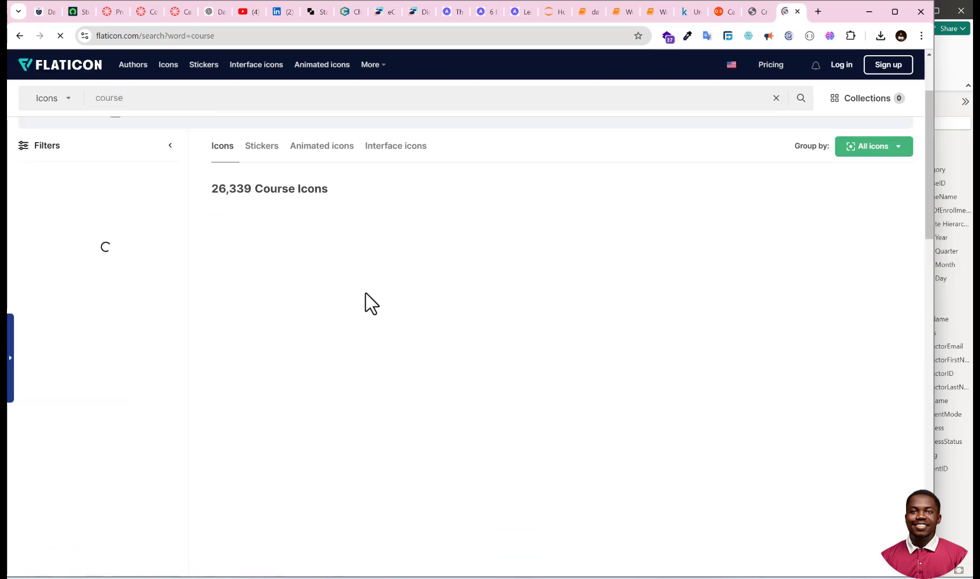
{"action": "scroll", "coordinate": [402, 327], "scroll_direction": "down", "scroll_amount": 4}
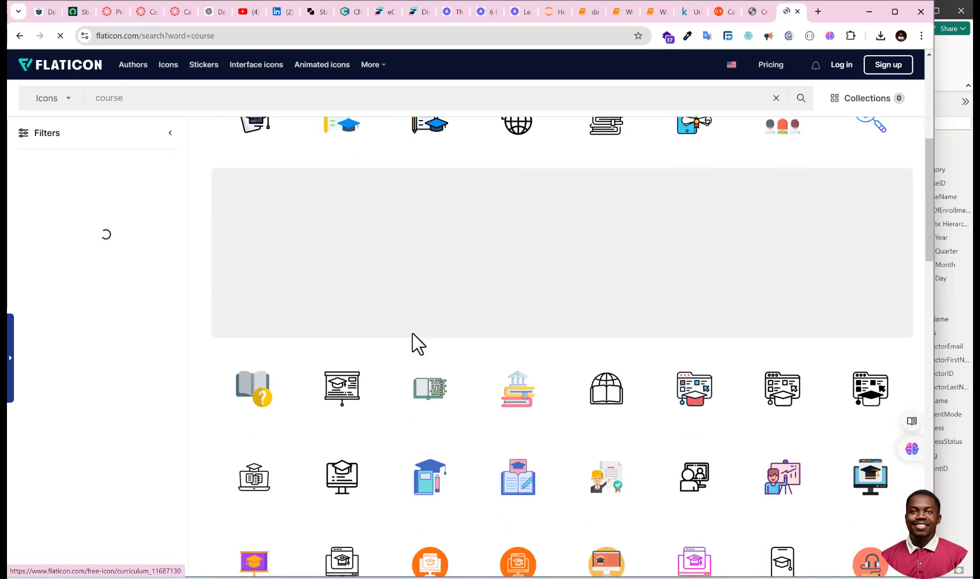
{"action": "scroll", "coordinate": [418, 343], "scroll_direction": "down", "scroll_amount": 3}
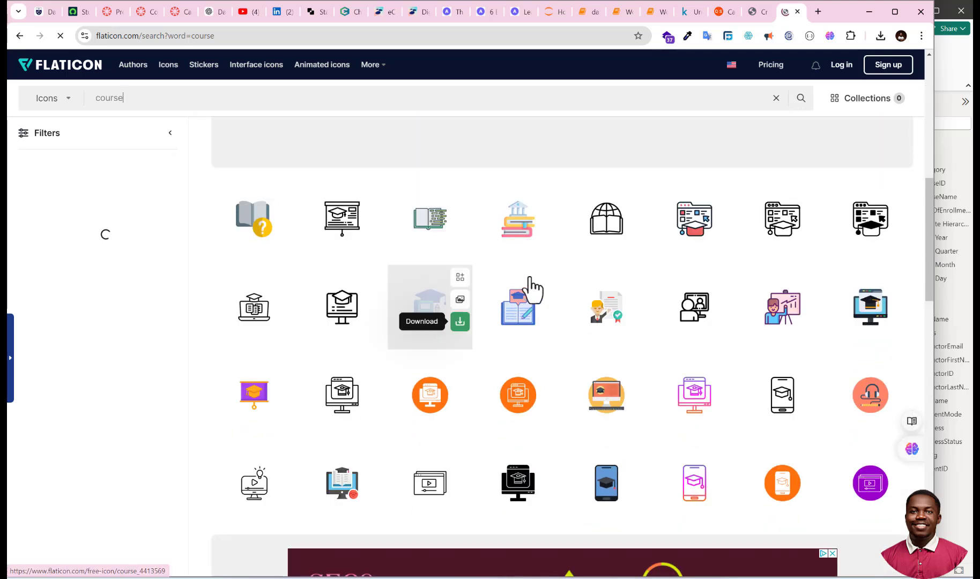
Step: Download the Online Courses laptop icon with the graduation cap as a 512px PNG
{"action": "left_click", "coordinate": [258, 317]}
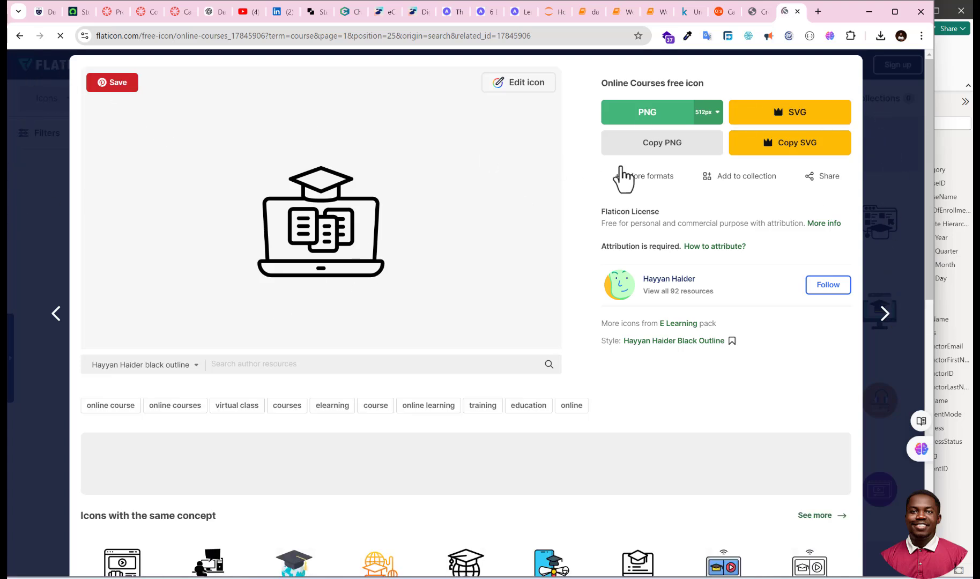
{"action": "scroll", "coordinate": [822, 312], "scroll_direction": "down", "scroll_amount": 3}
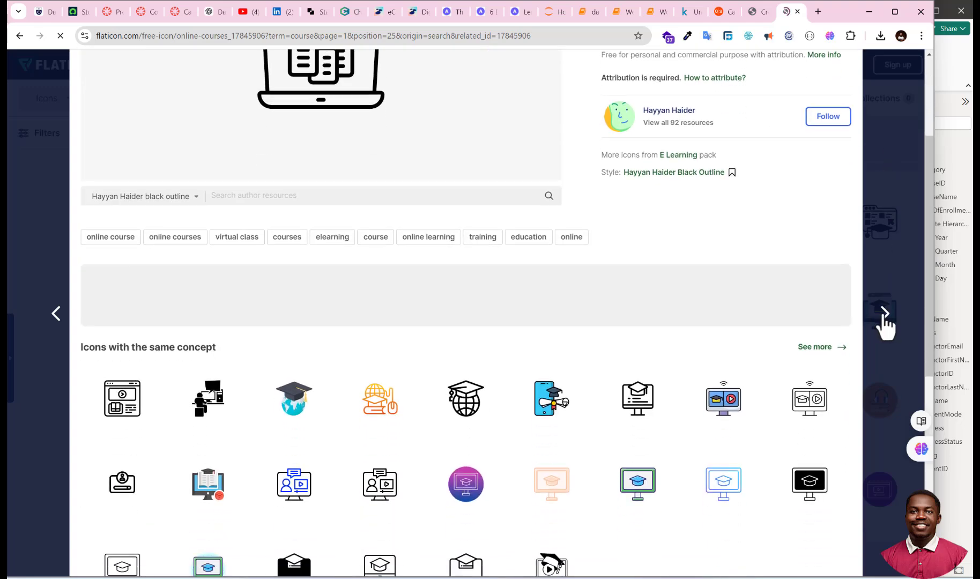
{"action": "scroll", "coordinate": [885, 177], "scroll_direction": "up", "scroll_amount": 3}
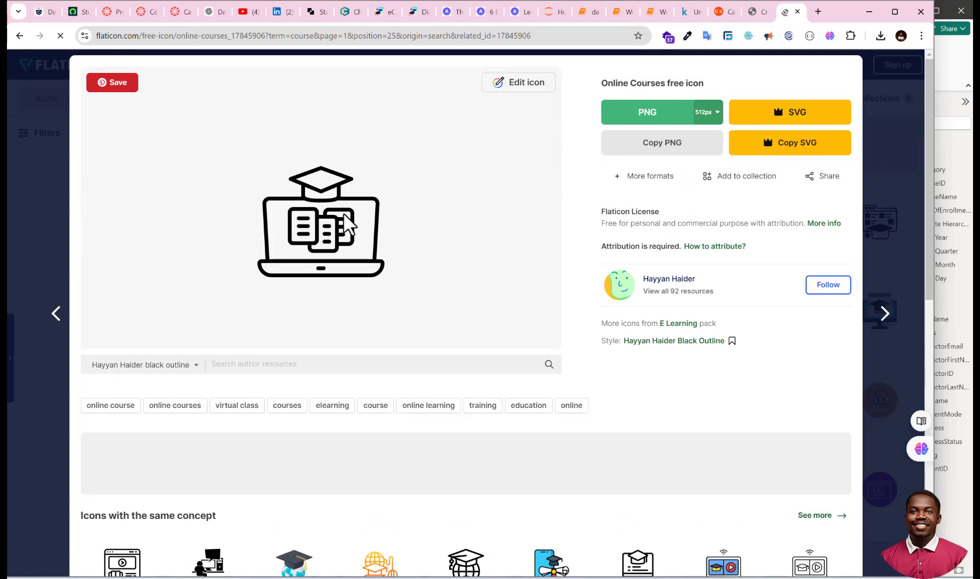
{"action": "left_click", "coordinate": [666, 112]}
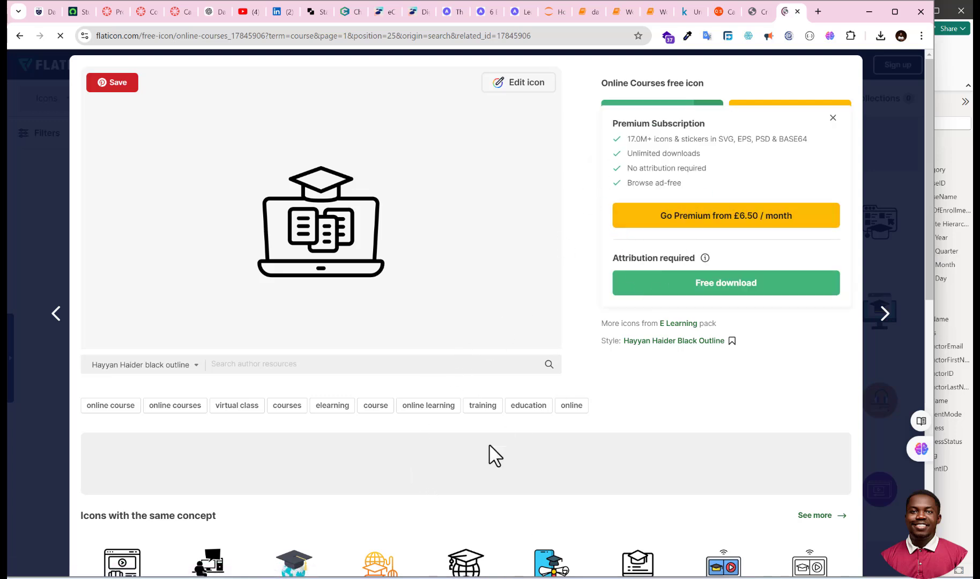
Step: Switch back to Power BI and insert the image online-courses.png from Downloads on the Summary page
{"action": "key", "text": "alt+Tab"}
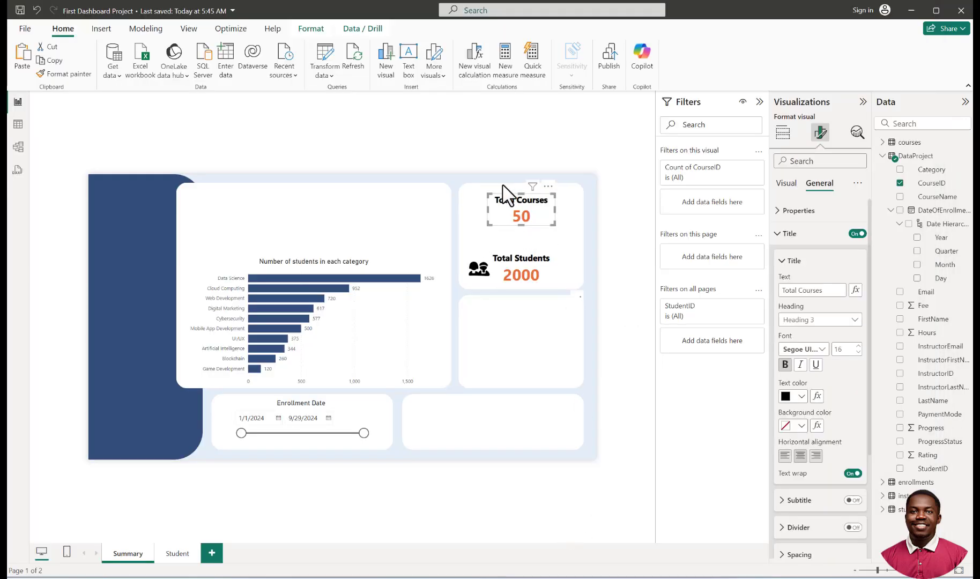
{"action": "left_click", "coordinate": [460, 144]}
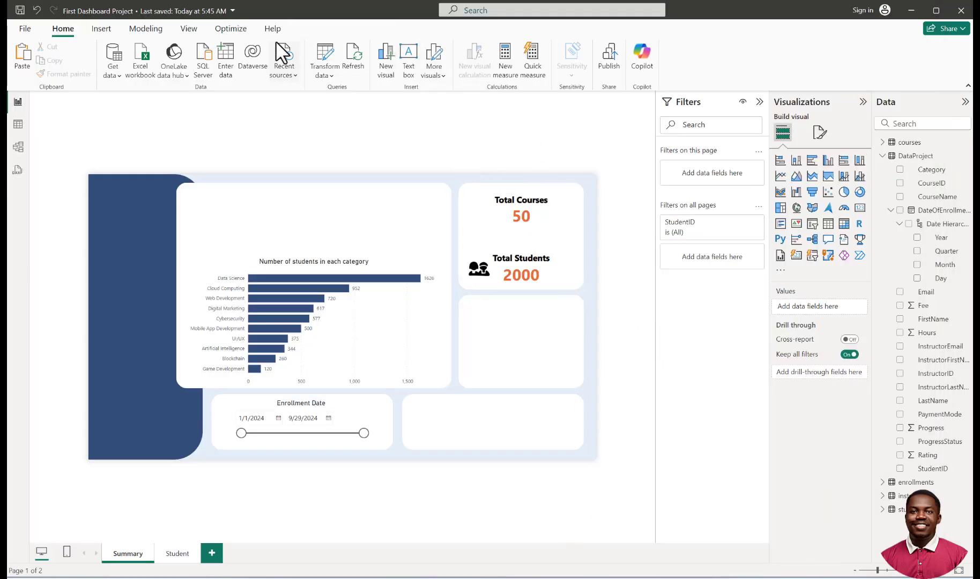
{"action": "left_click", "coordinate": [101, 28]}
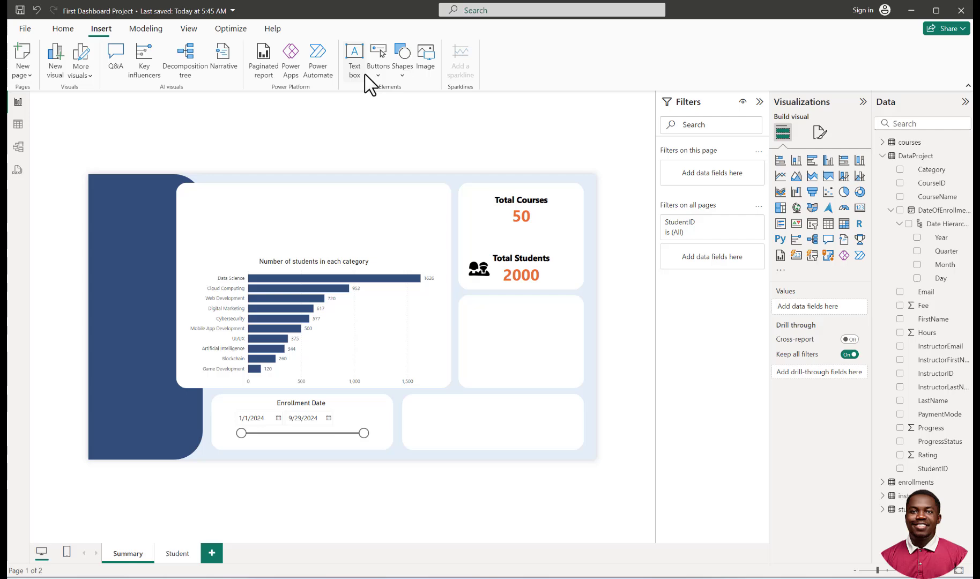
{"action": "left_click", "coordinate": [423, 67]}
{"action": "left_click", "coordinate": [280, 179]}
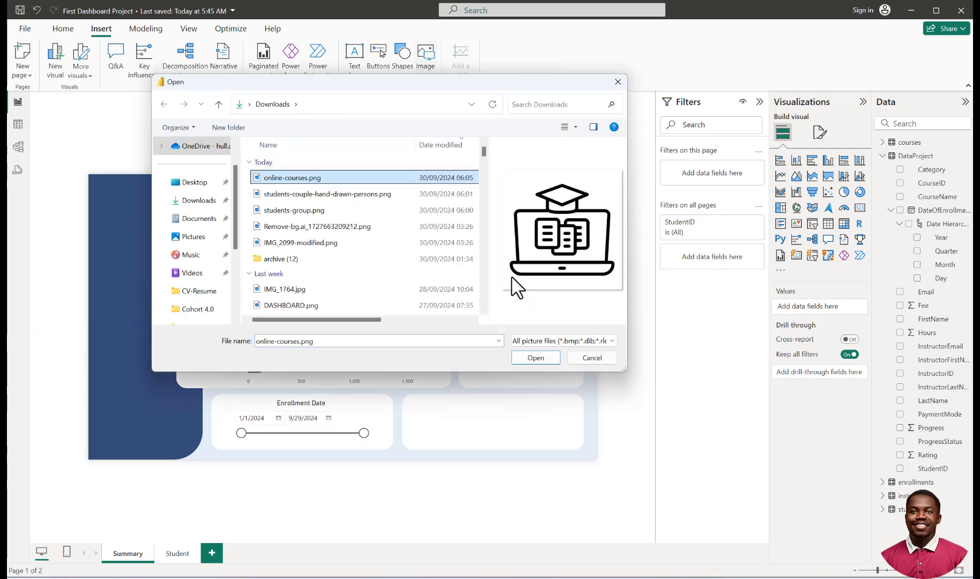
{"action": "left_click", "coordinate": [538, 357]}
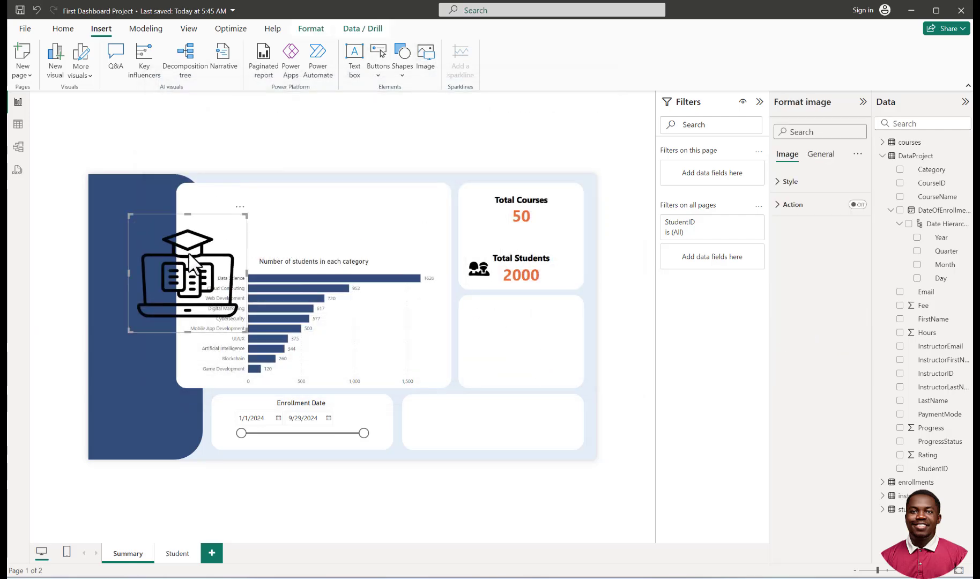
Step: Shrink the online courses icon to about the student icon's size and place it beside the Total Courses card
{"action": "left_click_drag", "start_coordinate": [190, 255], "coordinate": [455, 207]}
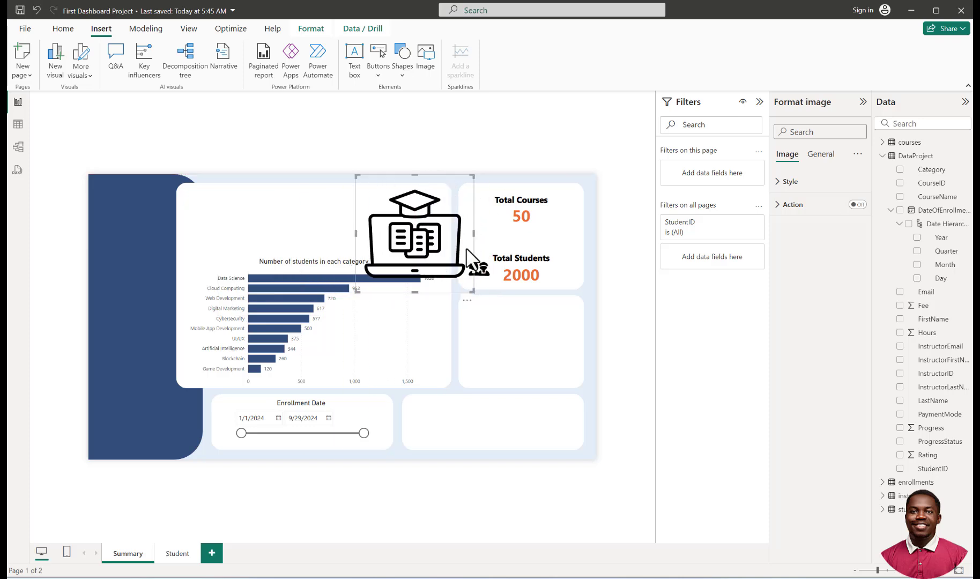
{"action": "left_click_drag", "start_coordinate": [473, 293], "coordinate": [386, 212]}
{"action": "mouse_move", "coordinate": [470, 219]}
{"action": "left_mouse_down"}
{"action": "mouse_move", "coordinate": [476, 207]}
{"action": "mouse_move", "coordinate": [487, 218]}
{"action": "mouse_move", "coordinate": [479, 209]}
{"action": "left_mouse_up"}
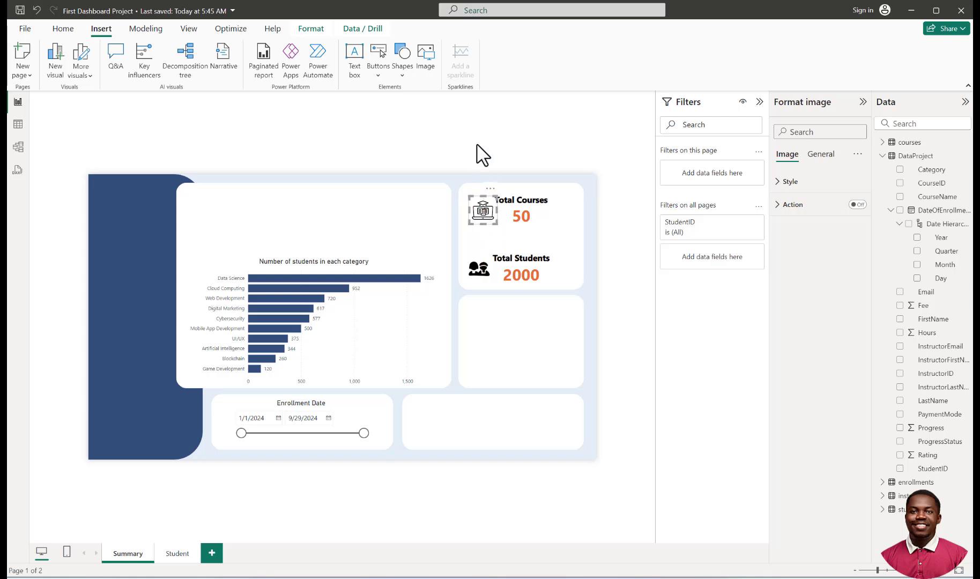
{"action": "left_click", "coordinate": [477, 155]}
{"action": "left_click", "coordinate": [488, 220]}
{"action": "left_click_drag", "start_coordinate": [496, 223], "coordinate": [482, 212]}
{"action": "left_click", "coordinate": [481, 266]}
{"action": "left_click", "coordinate": [454, 126]}
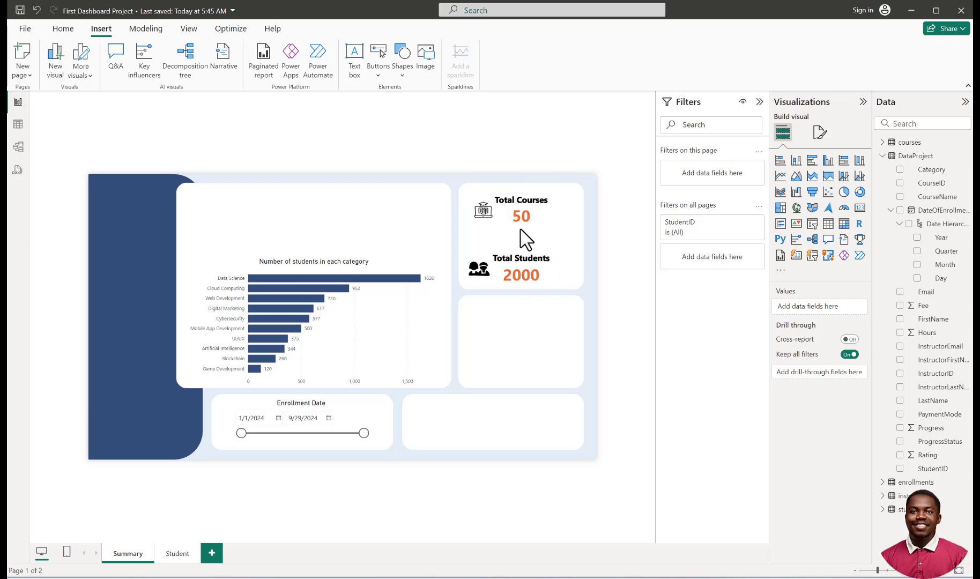
Step: Rearrange the Total Courses card so that its icon sits directly above the title
{"action": "left_click_drag", "start_coordinate": [526, 215], "coordinate": [522, 235]}
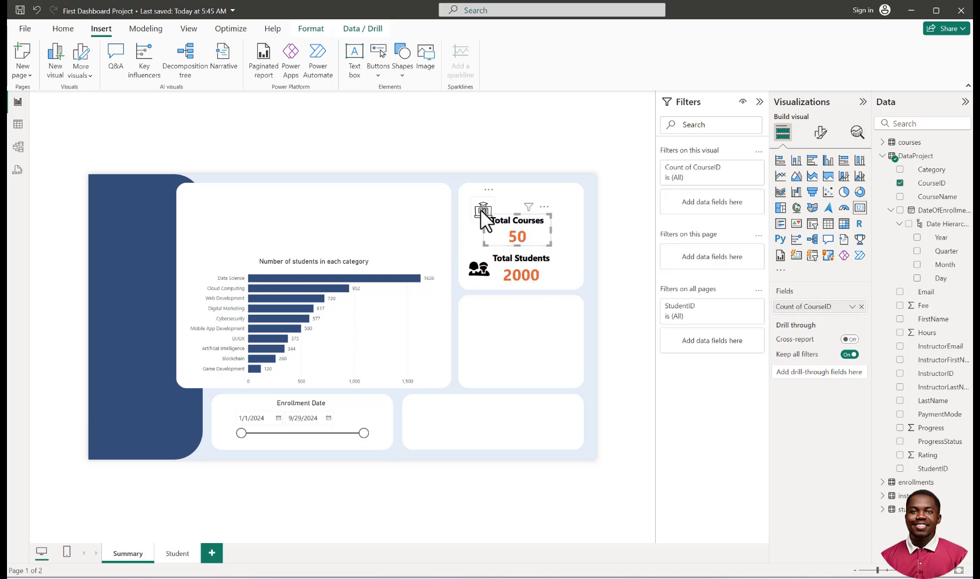
{"action": "left_click", "coordinate": [479, 208]}
{"action": "left_click_drag", "start_coordinate": [479, 208], "coordinate": [516, 197]}
{"action": "left_click", "coordinate": [538, 240]}
{"action": "left_click_drag", "start_coordinate": [533, 235], "coordinate": [533, 221]}
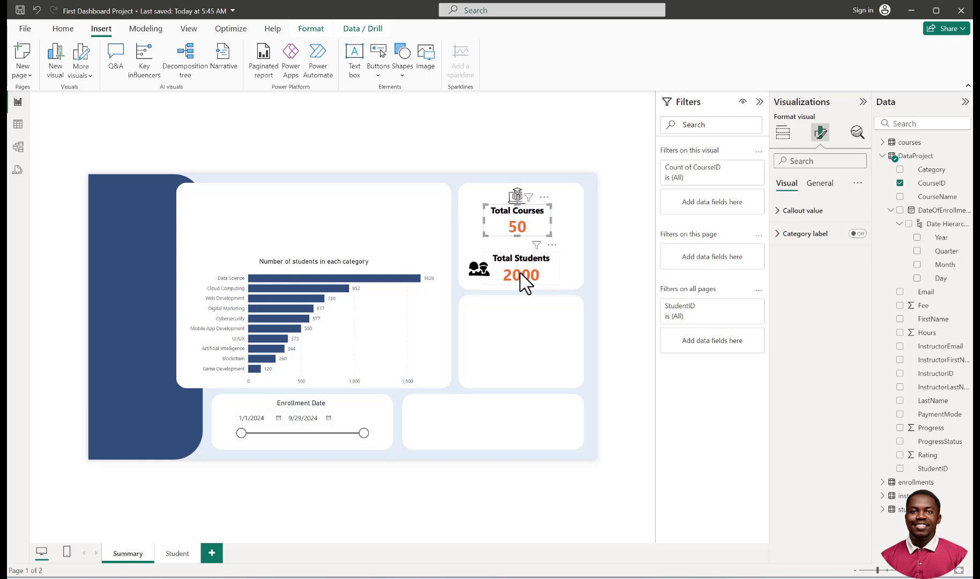
Step: Place the student icon above the Total Students title and shift the card slightly down beneath it
{"action": "left_click", "coordinate": [526, 271]}
{"action": "left_click_drag", "start_coordinate": [479, 270], "coordinate": [520, 249]}
{"action": "left_click", "coordinate": [530, 267]}
Step: Centre the online courses icon and the Total Courses card horizontally in the upper panel
{"action": "left_click", "coordinate": [516, 194]}
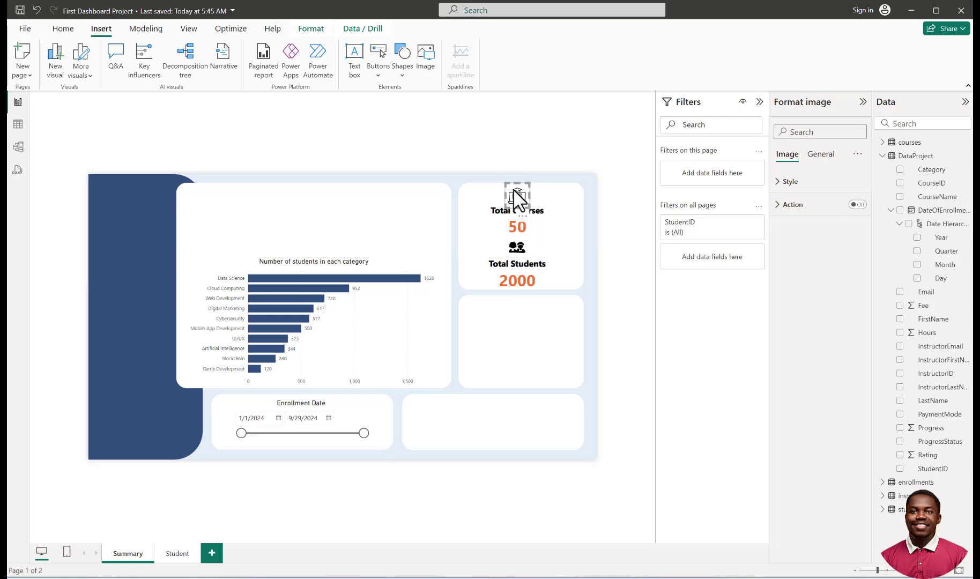
{"action": "left_click_drag", "start_coordinate": [530, 184], "coordinate": [541, 240]}
{"action": "left_click", "coordinate": [533, 232]}
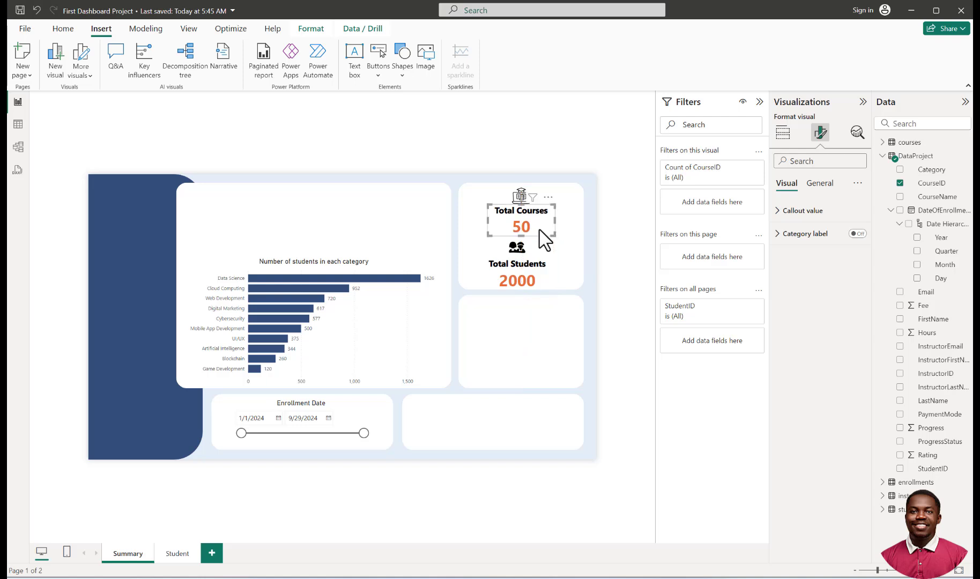
{"action": "left_click", "coordinate": [472, 154]}
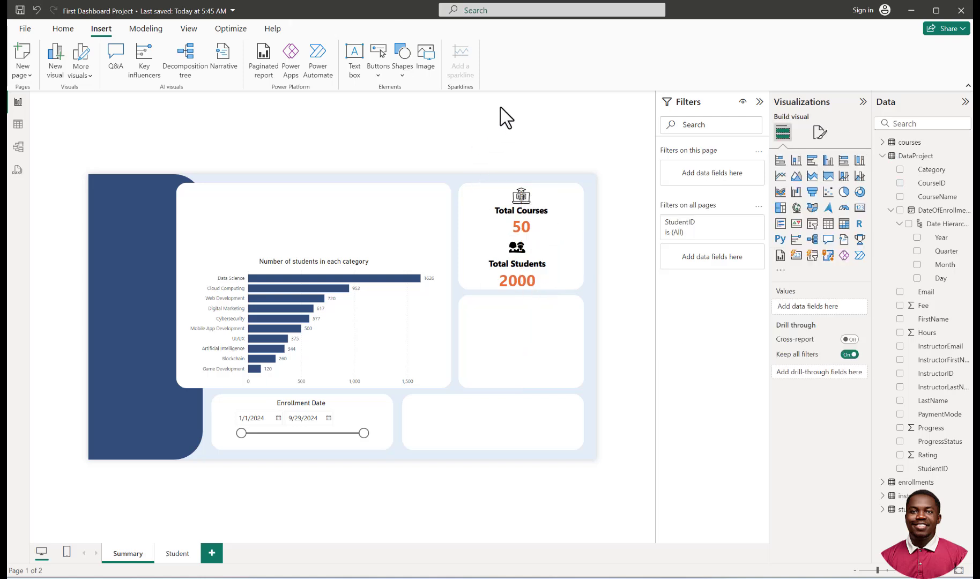
Step: Align the student icon and the Total Students card with the centred Total Courses card above
{"action": "left_click", "coordinate": [518, 251]}
{"action": "left_click_drag", "start_coordinate": [519, 251], "coordinate": [522, 275]}
{"action": "left_click", "coordinate": [524, 284]}
{"action": "left_click", "coordinate": [521, 147]}
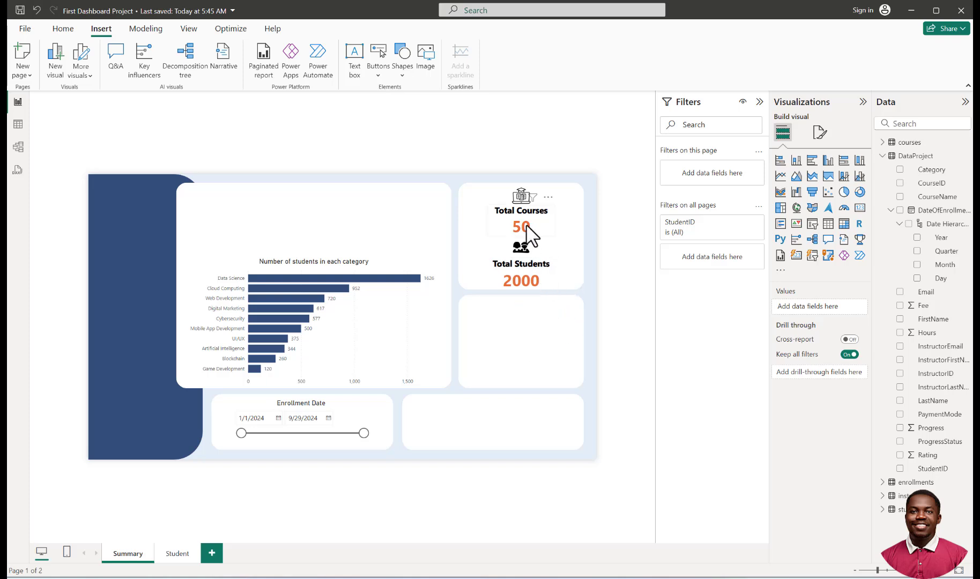
Step: Shorten the empty panel below the cards from its upper edge and extend the card panel downward
{"action": "left_click", "coordinate": [531, 327]}
{"action": "mouse_move", "coordinate": [520, 297]}
{"action": "left_mouse_down"}
{"action": "mouse_move", "coordinate": [529, 325]}
{"action": "mouse_move", "coordinate": [520, 287]}
{"action": "mouse_move", "coordinate": [525, 301]}
{"action": "left_mouse_up"}
{"action": "left_click", "coordinate": [474, 264]}
{"action": "left_click", "coordinate": [617, 280]}
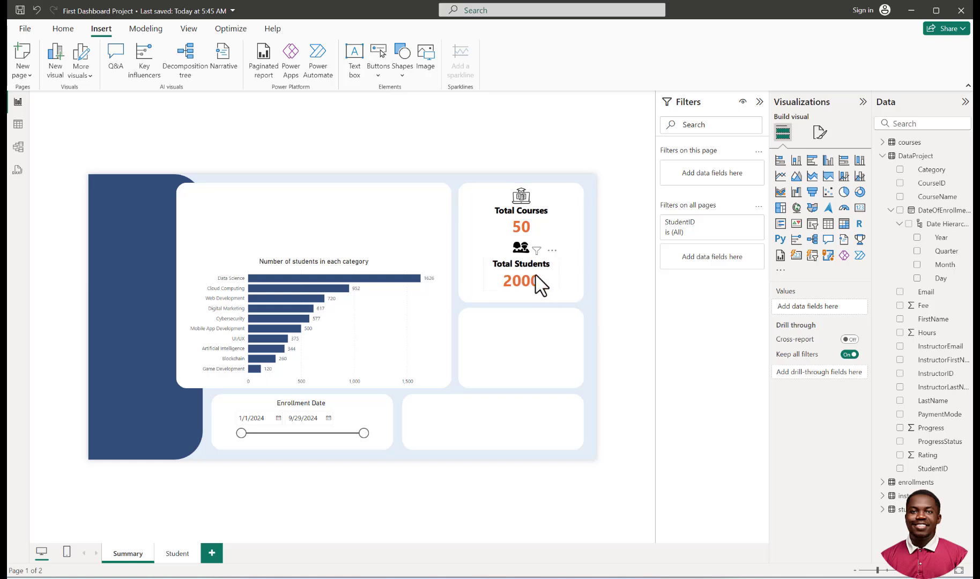
Step: Move the Total Students card and its icon together slightly down to widen the gap below Total Courses
{"action": "left_click", "coordinate": [542, 290]}
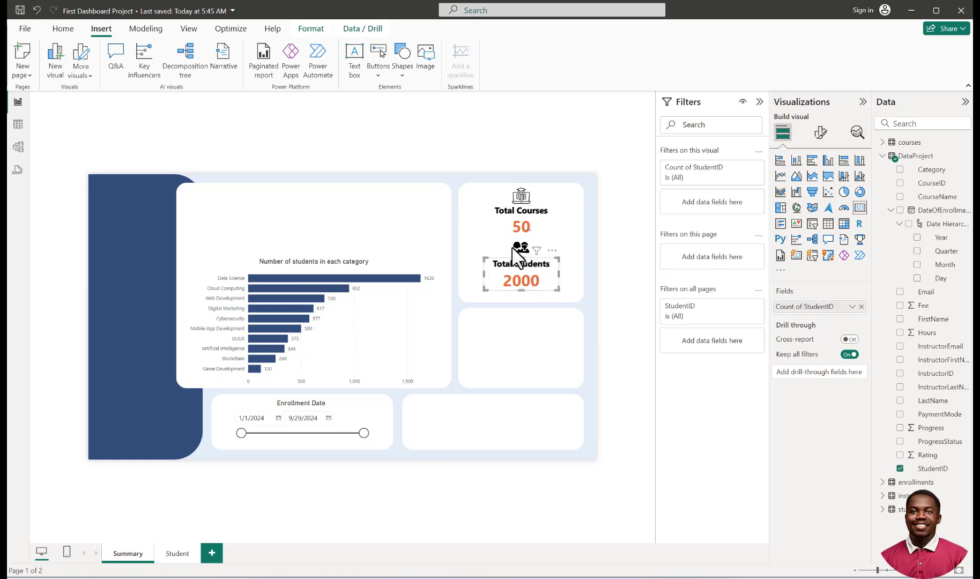
{"action": "left_click_drag", "start_coordinate": [517, 249], "coordinate": [521, 259]}
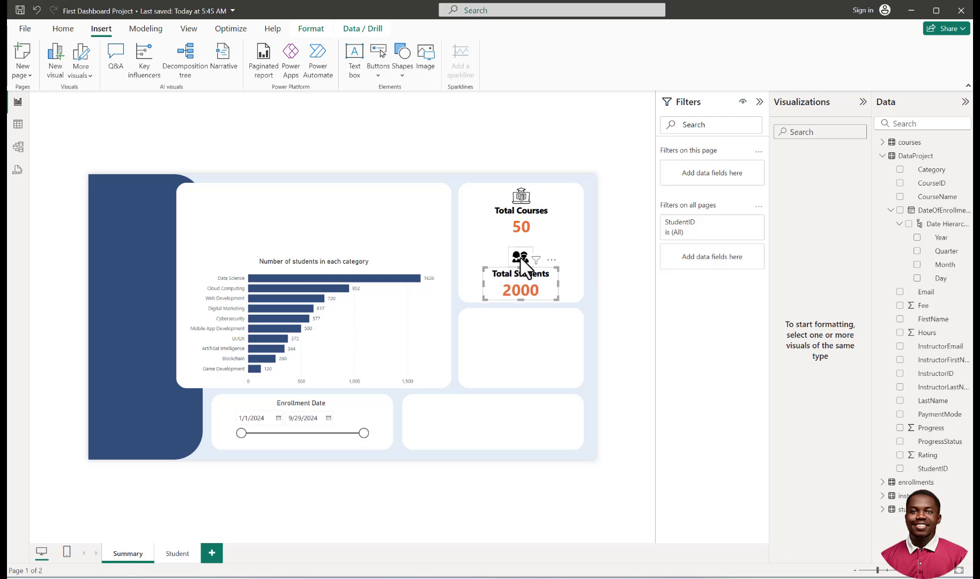
{"action": "left_click", "coordinate": [582, 271]}
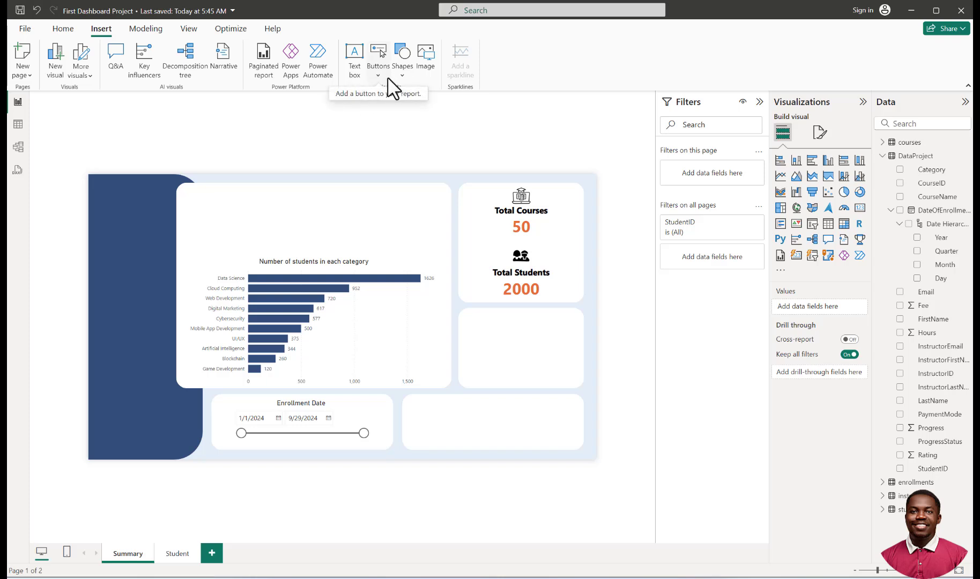
Step: Insert a line shape and place it as a narrow horizontal divider between the Total Courses and Total Students cards
{"action": "left_click", "coordinate": [403, 74]}
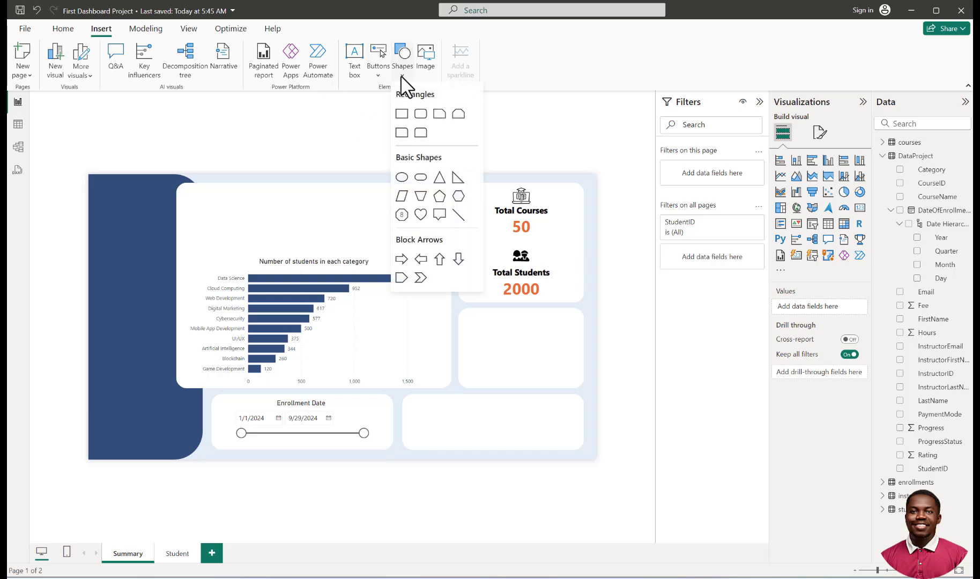
{"action": "left_click", "coordinate": [464, 213]}
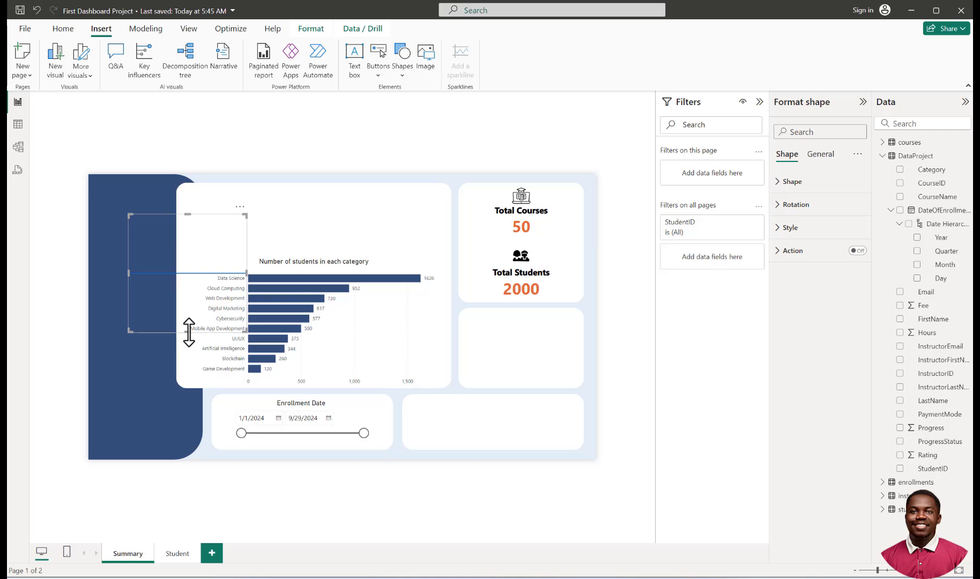
{"action": "left_click_drag", "start_coordinate": [189, 331], "coordinate": [532, 243]}
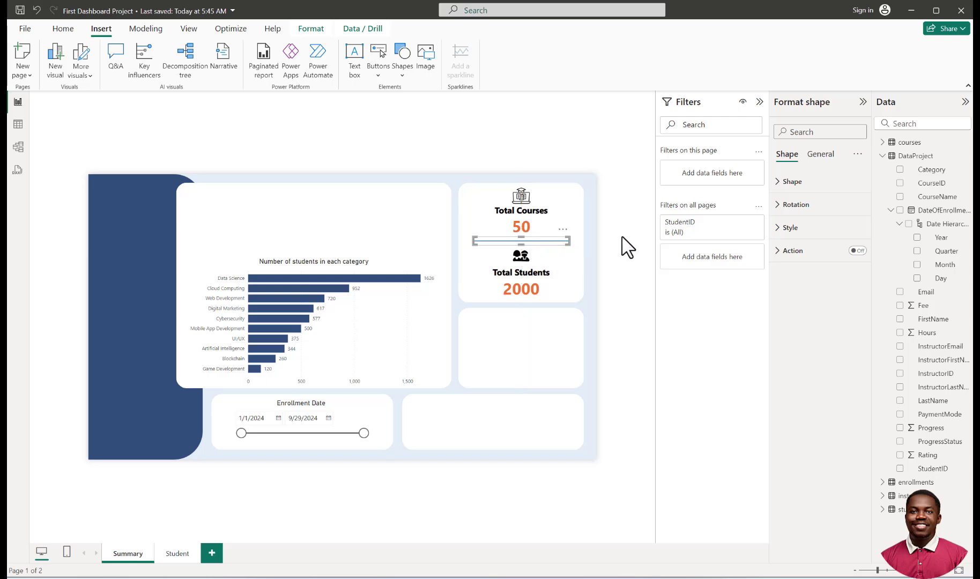
Step: Turn off the divider line's fill and set its border colour to light grey
{"action": "left_click", "coordinate": [787, 230]}
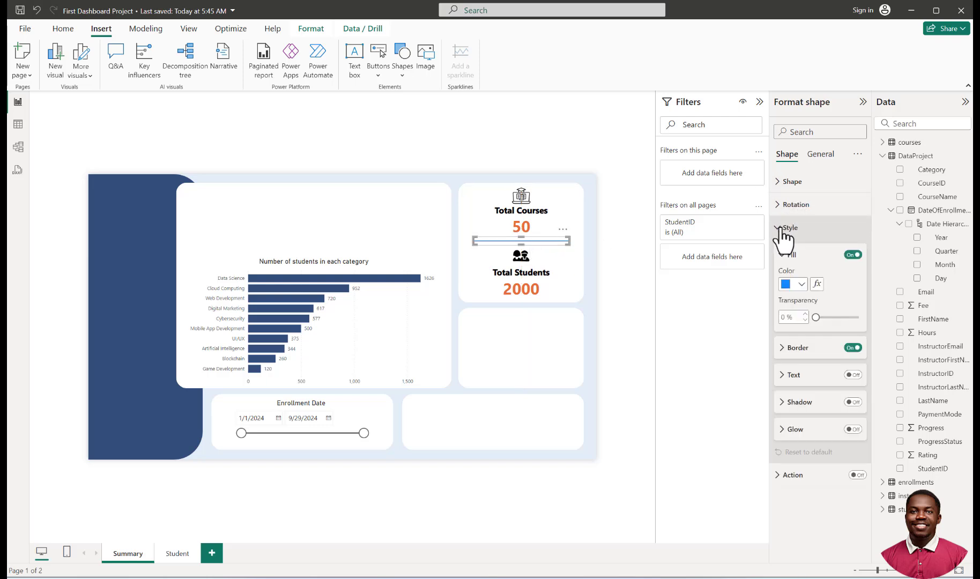
{"action": "left_click", "coordinate": [783, 349]}
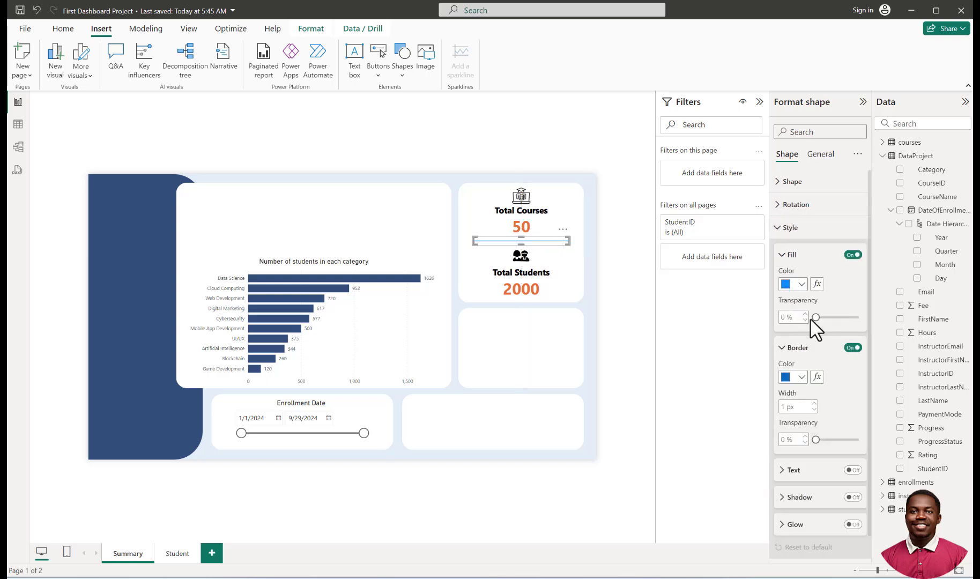
{"action": "left_click", "coordinate": [853, 256]}
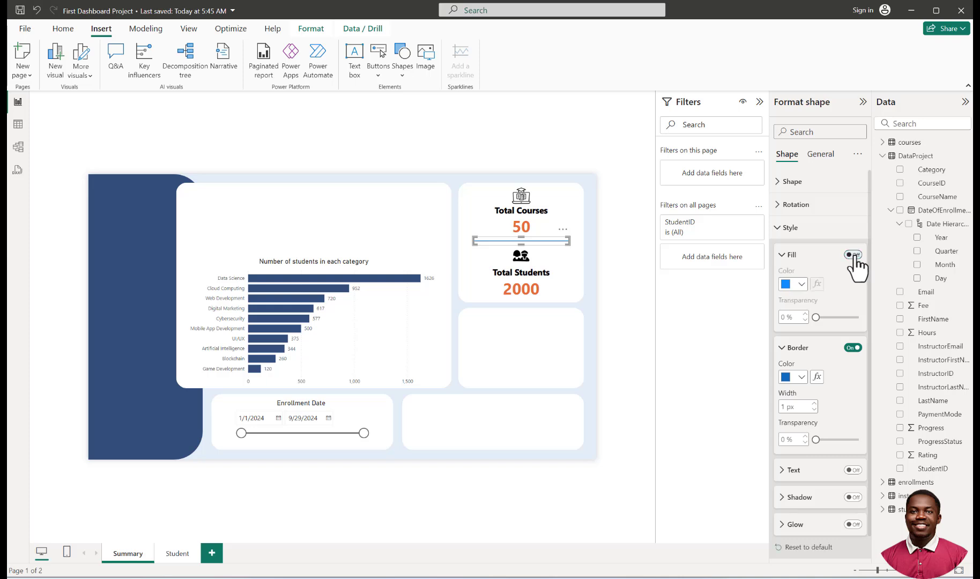
{"action": "left_click", "coordinate": [800, 378]}
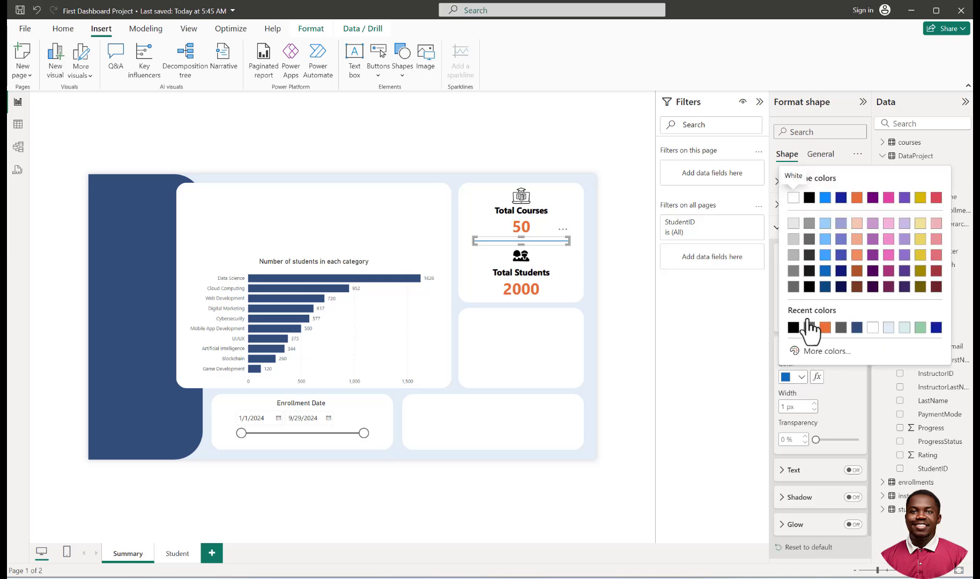
{"action": "left_click", "coordinate": [793, 255]}
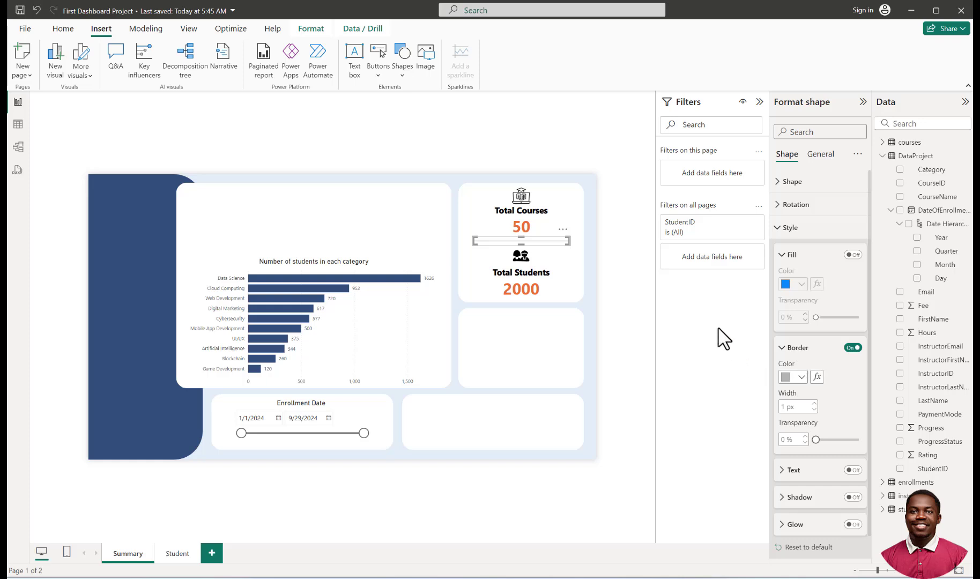
{"action": "left_click", "coordinate": [638, 271]}
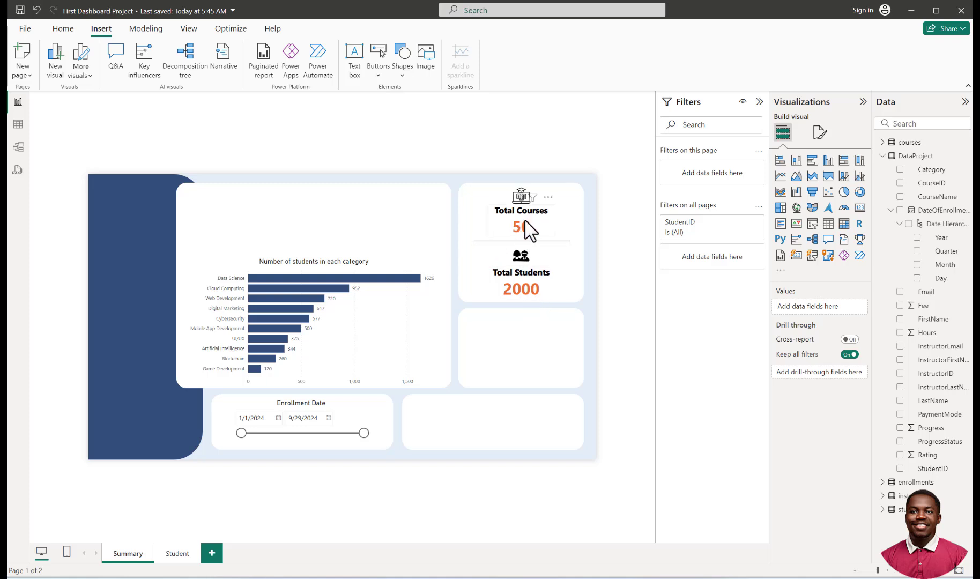
Step: Check how both cards respond when the bar chart is filtered by each category from Data Science to Mobile App Development
{"action": "left_click", "coordinate": [325, 278]}
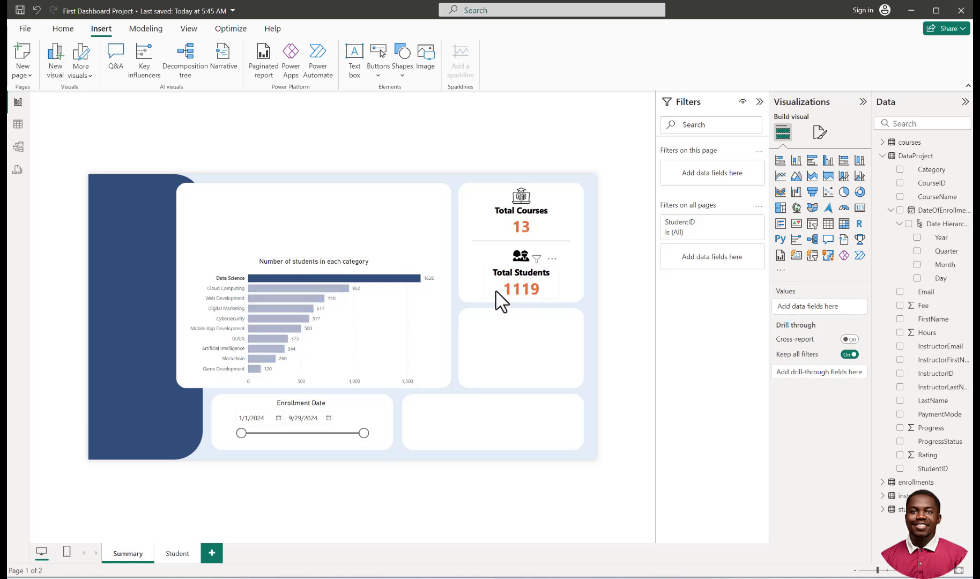
{"action": "left_click", "coordinate": [328, 277]}
{"action": "left_click", "coordinate": [307, 289]}
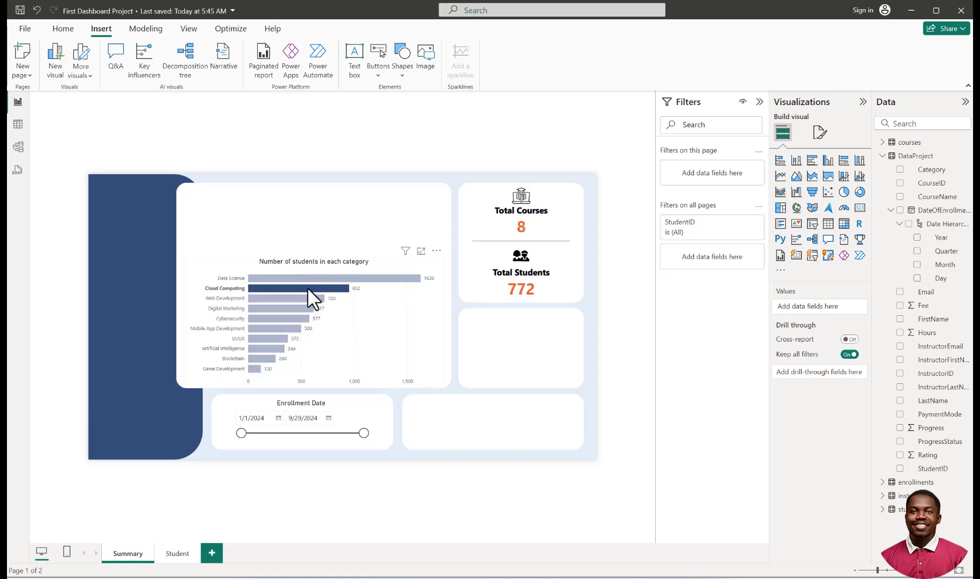
{"action": "left_click", "coordinate": [307, 288]}
{"action": "left_click", "coordinate": [315, 279]}
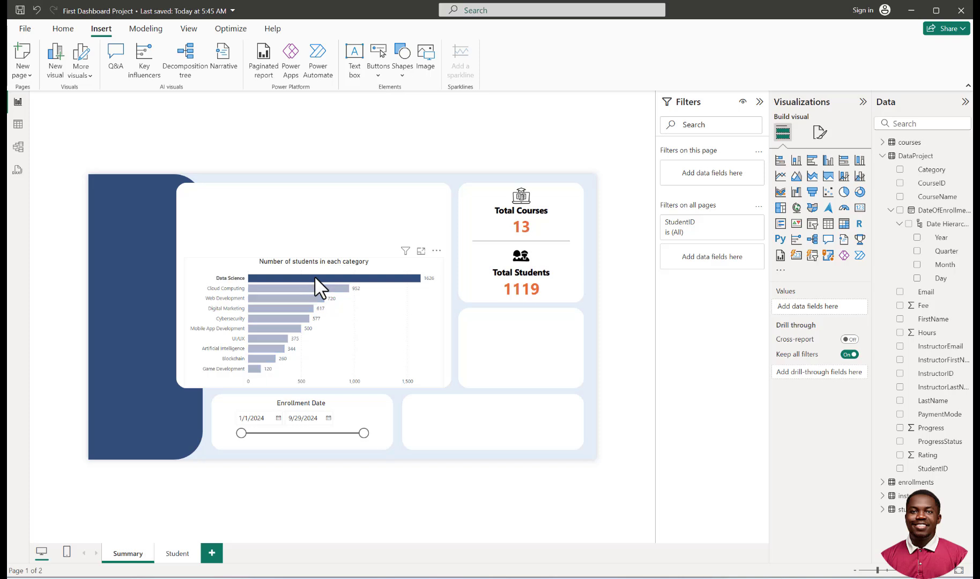
{"action": "left_click", "coordinate": [315, 277]}
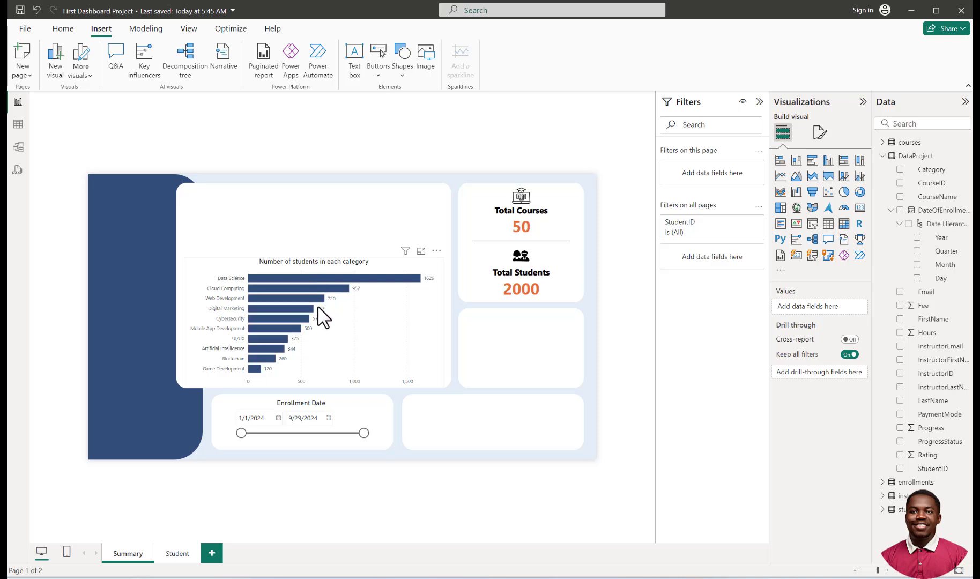
{"action": "left_click", "coordinate": [288, 299]}
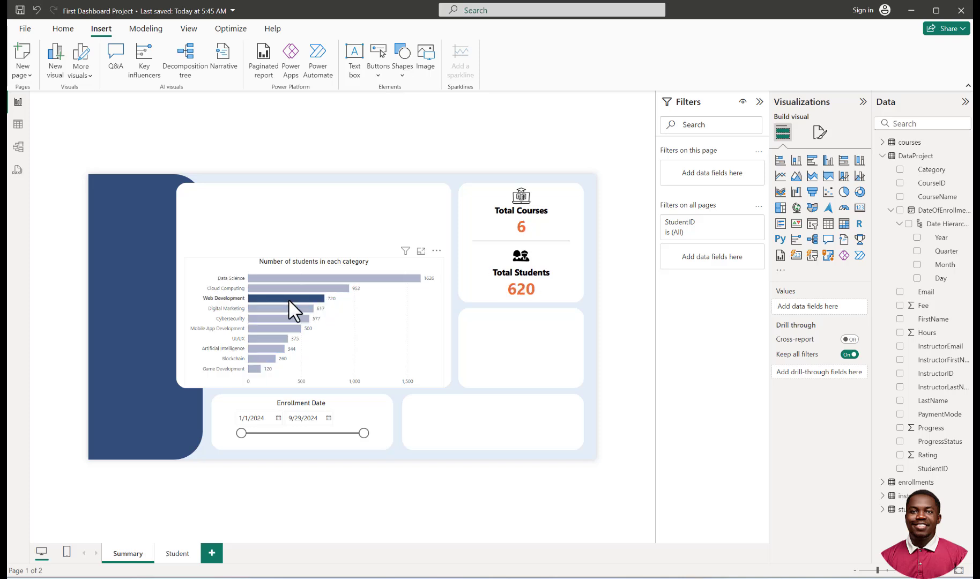
{"action": "left_click", "coordinate": [286, 299]}
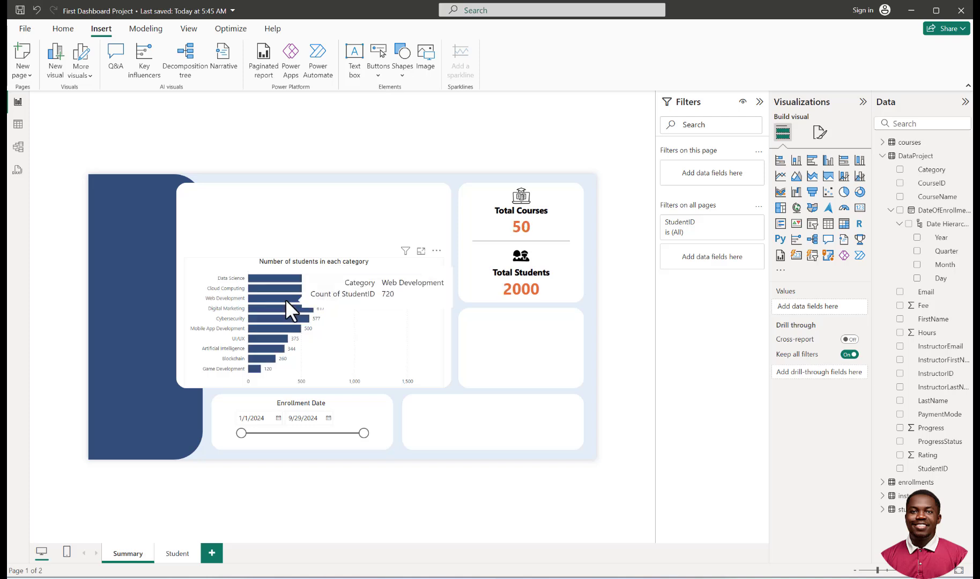
{"action": "left_click", "coordinate": [281, 310]}
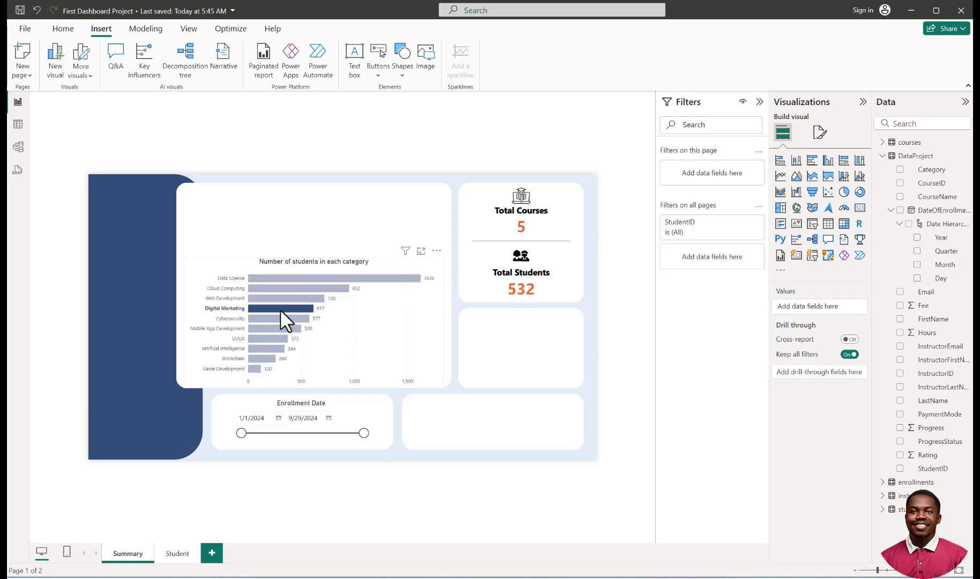
{"action": "left_click", "coordinate": [280, 309]}
{"action": "left_click", "coordinate": [283, 319]}
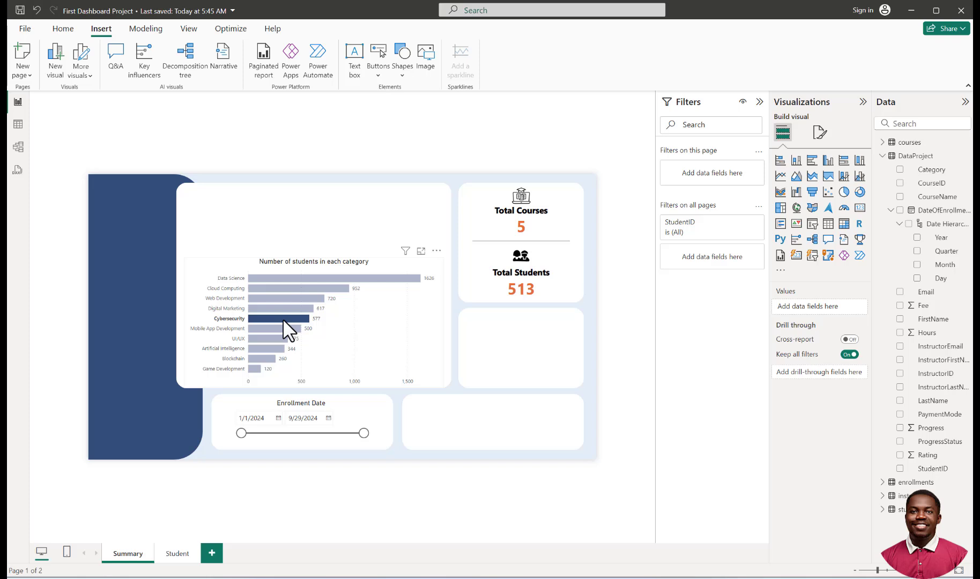
{"action": "left_click", "coordinate": [281, 318]}
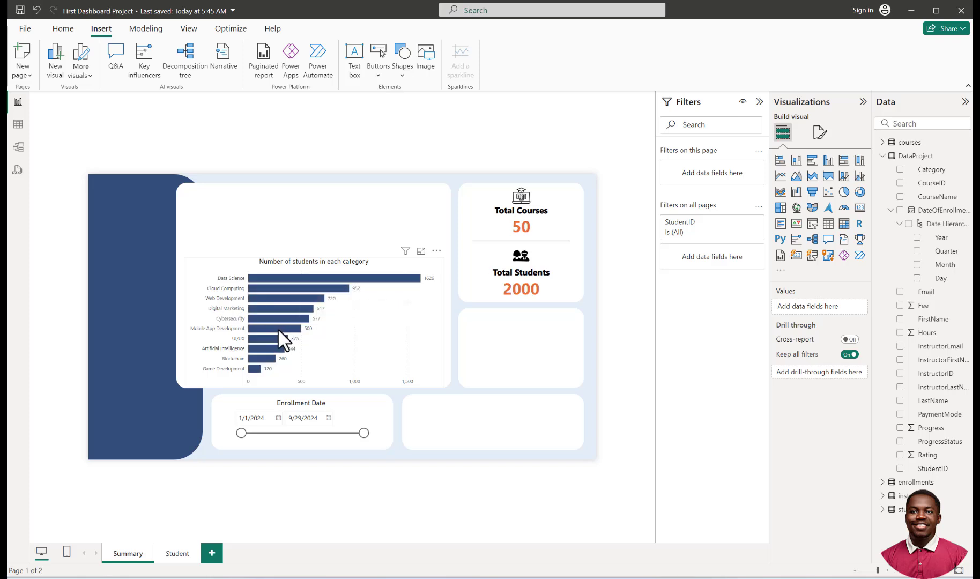
{"action": "left_click", "coordinate": [278, 329]}
{"action": "left_click", "coordinate": [277, 329]}
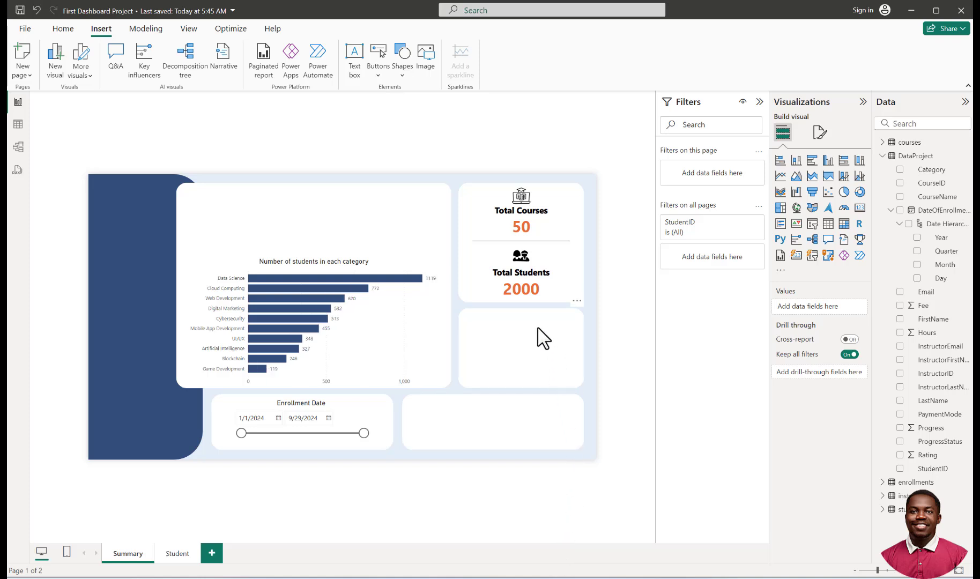
Step: Compare the chart's bars with the card totals for Digital Marketing, Cybersecurity and UI/UX, and clear the selection
{"action": "left_click", "coordinate": [280, 308]}
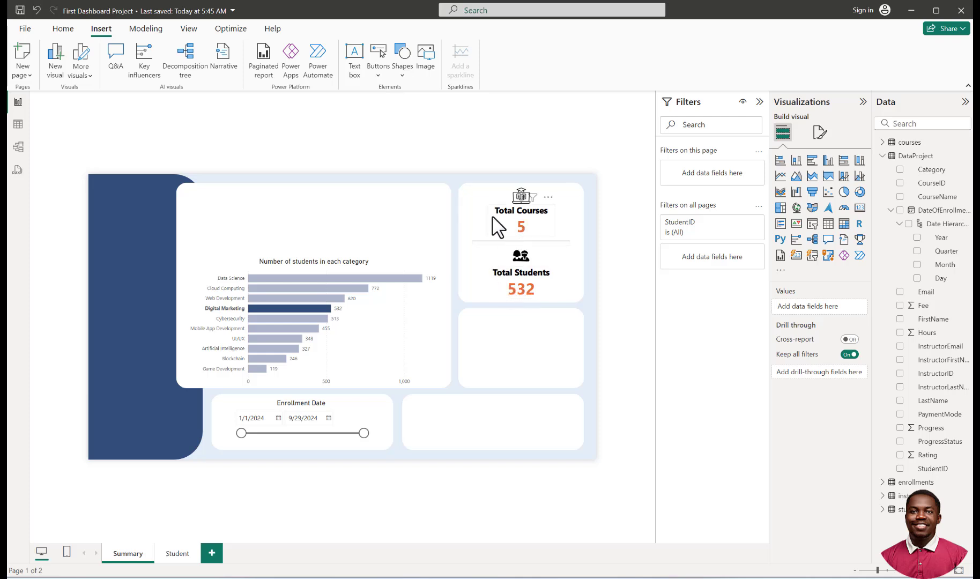
{"action": "left_click", "coordinate": [313, 320]}
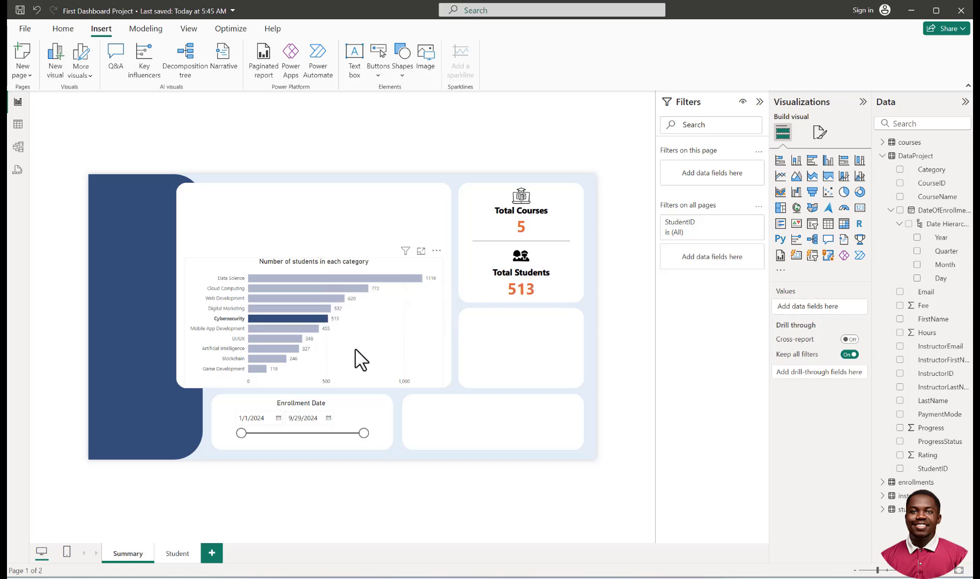
{"action": "left_click", "coordinate": [272, 339]}
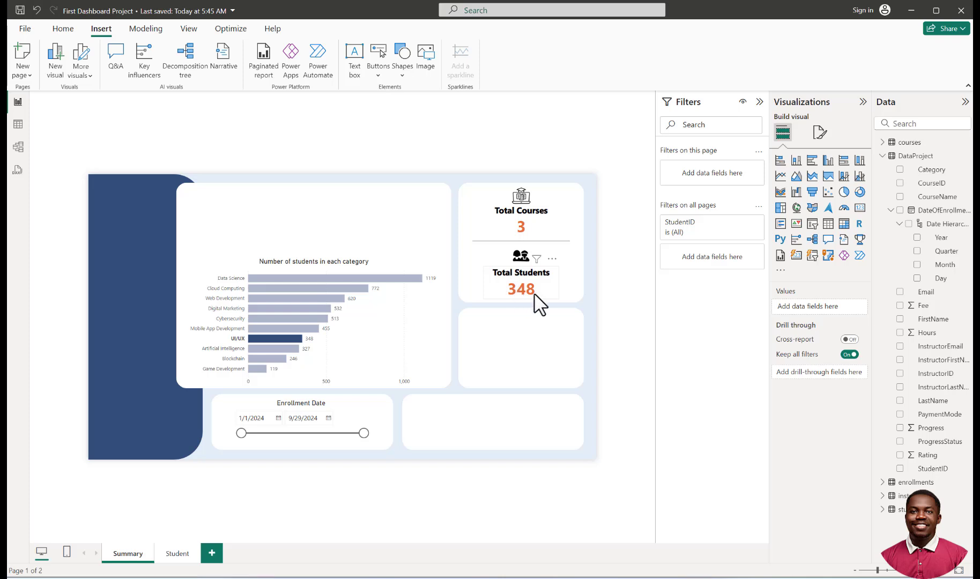
{"action": "left_click", "coordinate": [285, 338]}
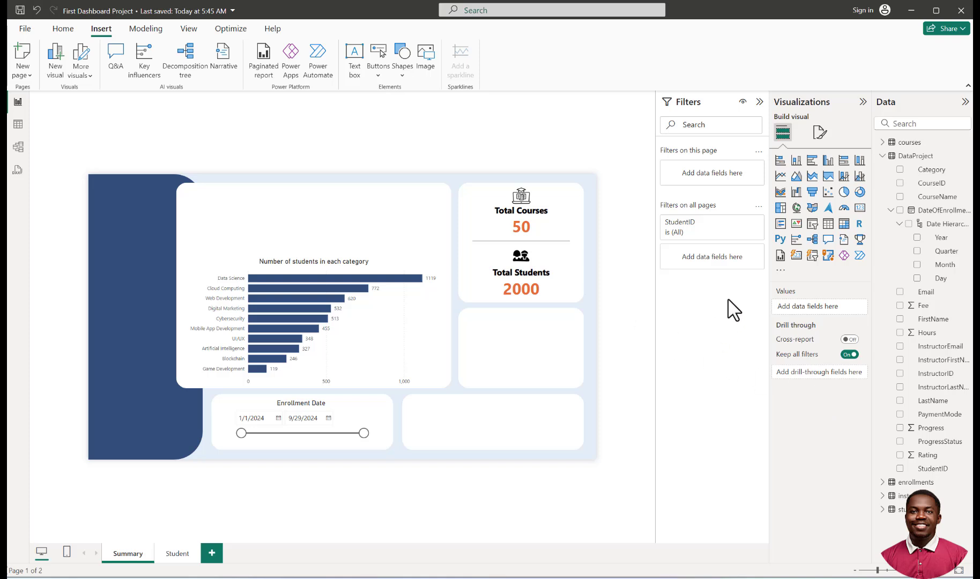
Step: Add a compact card showing the distinct count of InstructorID over the empty panel below Total Students
{"action": "left_click", "coordinate": [860, 207]}
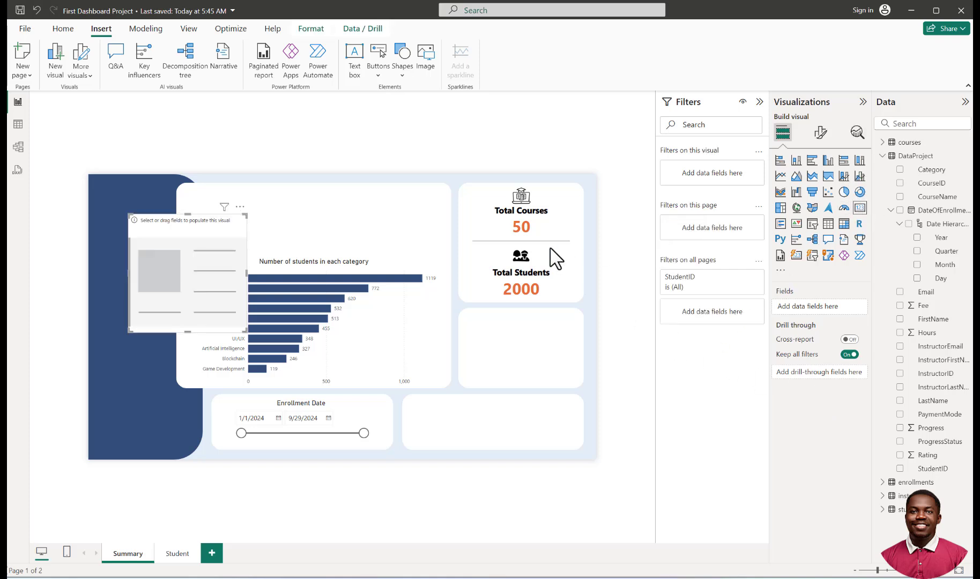
{"action": "left_click_drag", "start_coordinate": [235, 247], "coordinate": [375, 274]}
{"action": "left_click_drag", "start_coordinate": [521, 334], "coordinate": [515, 324]}
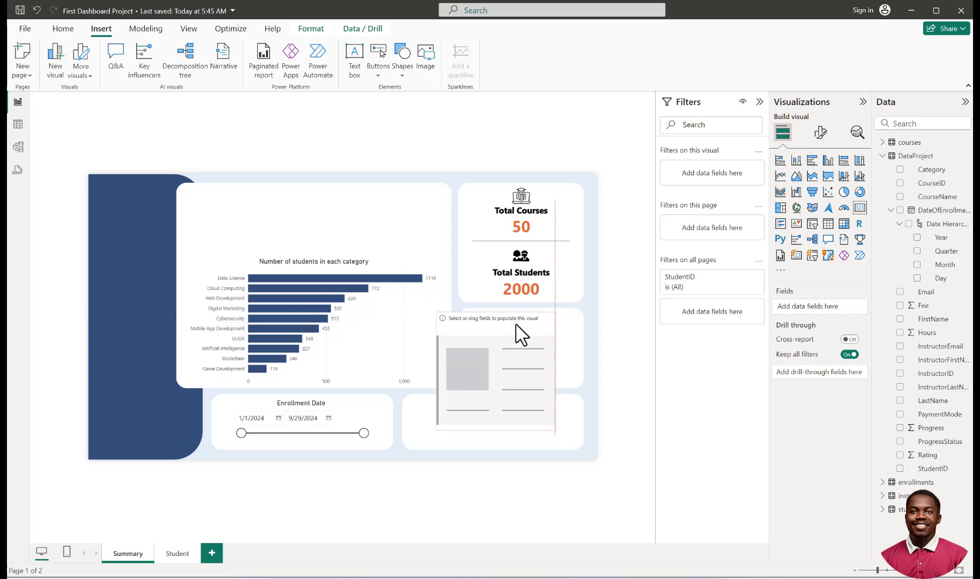
{"action": "left_click", "coordinate": [900, 373]}
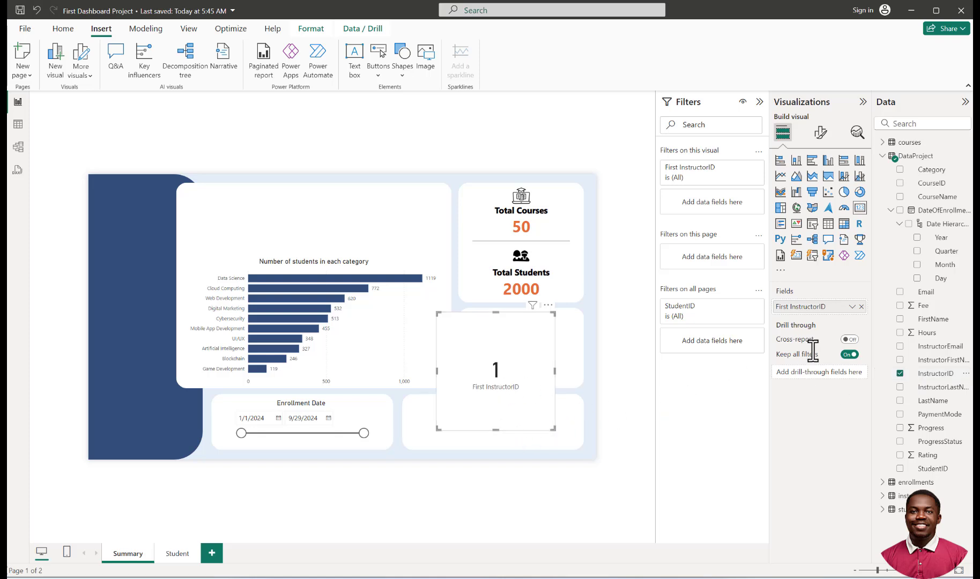
{"action": "left_click", "coordinate": [852, 306]}
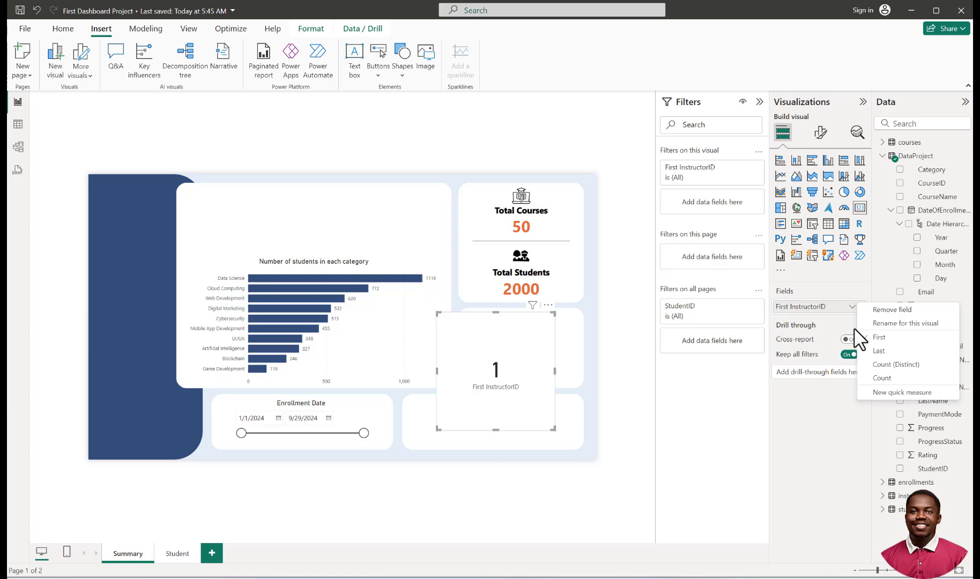
{"action": "left_click", "coordinate": [884, 365]}
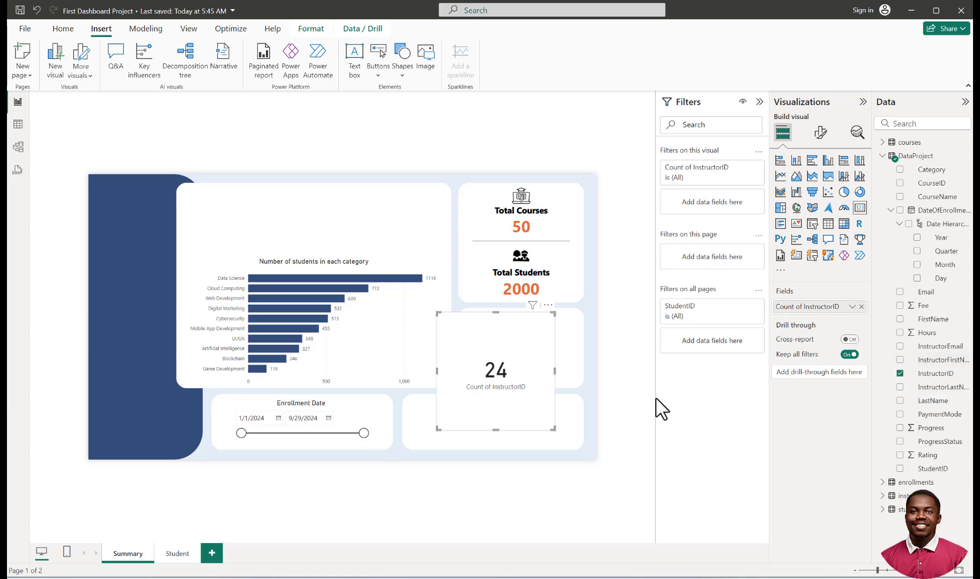
{"action": "left_click_drag", "start_coordinate": [553, 429], "coordinate": [506, 372]}
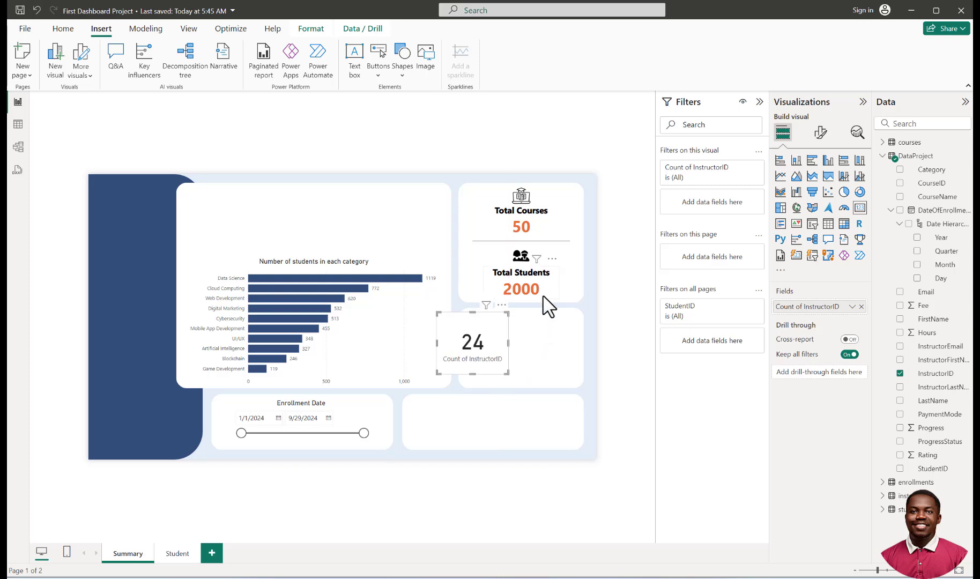
Step: Copy the Total Students card's formatting to the instructor count card and fit that card inside the panel below
{"action": "left_click", "coordinate": [552, 294]}
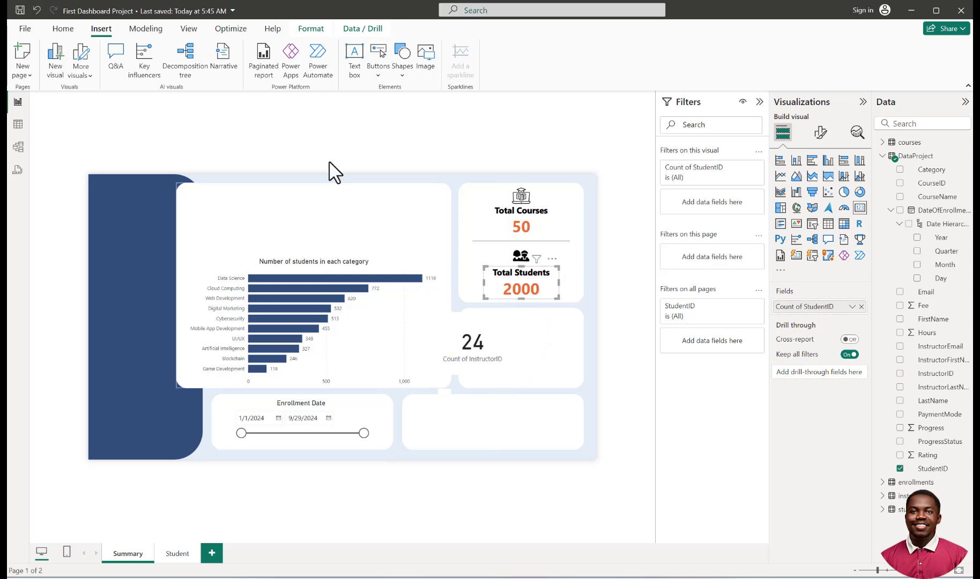
{"action": "left_click", "coordinate": [66, 31]}
{"action": "left_click", "coordinate": [68, 76]}
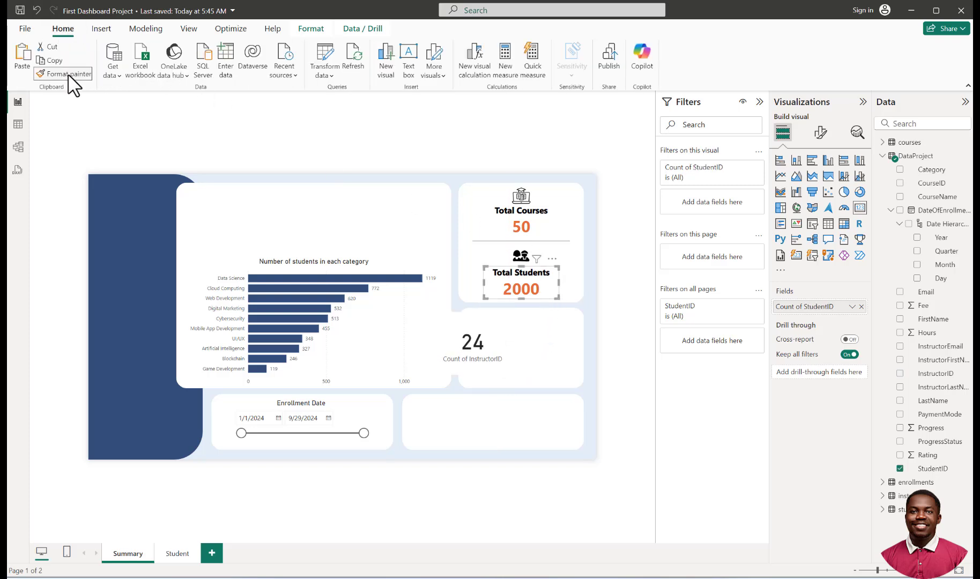
{"action": "left_click", "coordinate": [461, 342]}
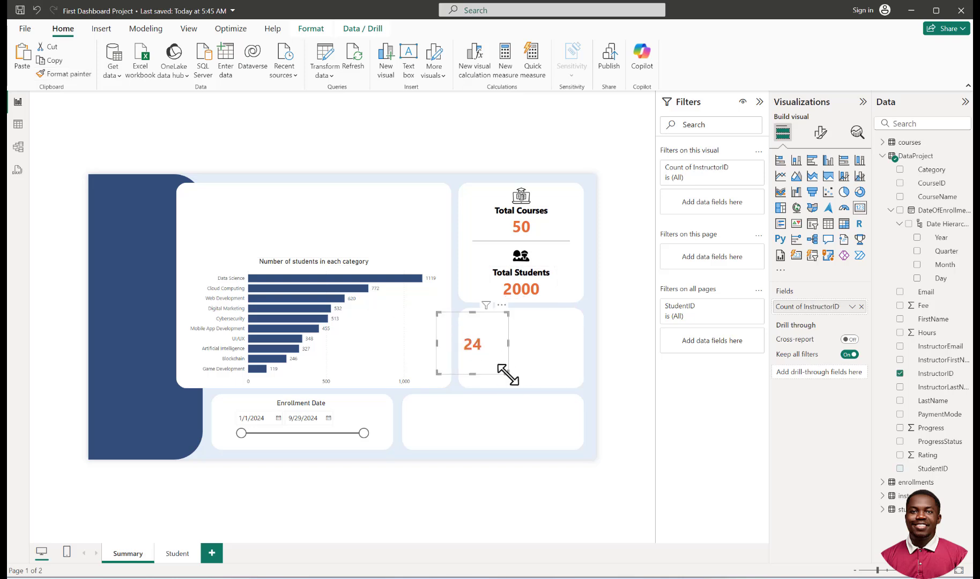
{"action": "left_click_drag", "start_coordinate": [507, 374], "coordinate": [531, 353]}
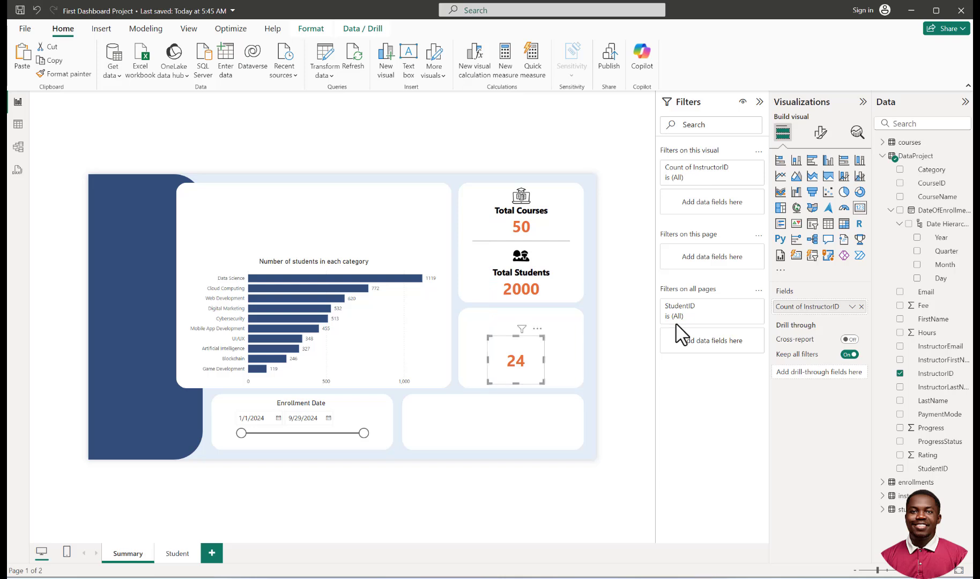
Step: Title the instructor count card "Instructors" and move it into the empty panel beside the Enrollment Date slicer
{"action": "left_click", "coordinate": [820, 133]}
{"action": "left_click", "coordinate": [819, 184]}
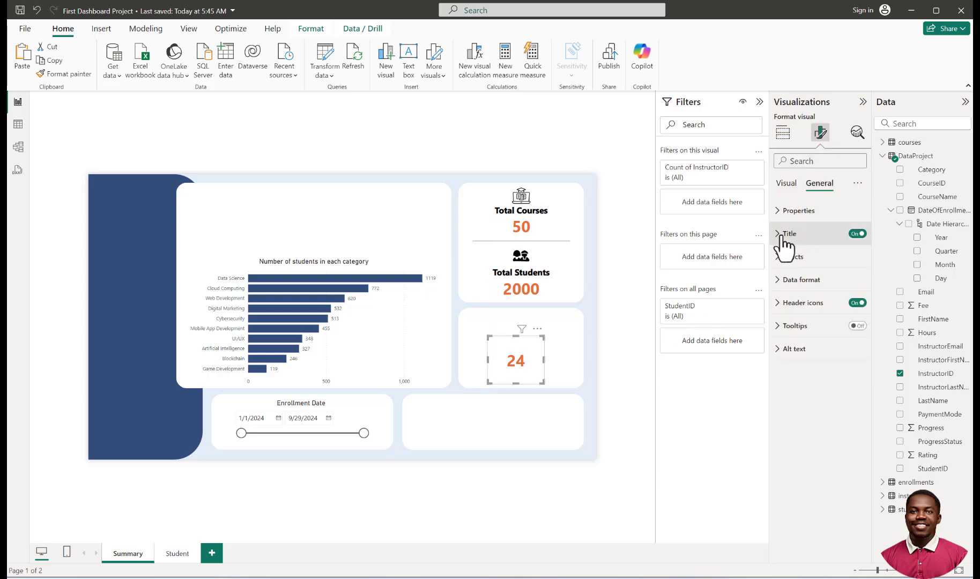
{"action": "left_click", "coordinate": [787, 234]}
{"action": "left_click", "coordinate": [810, 289]}
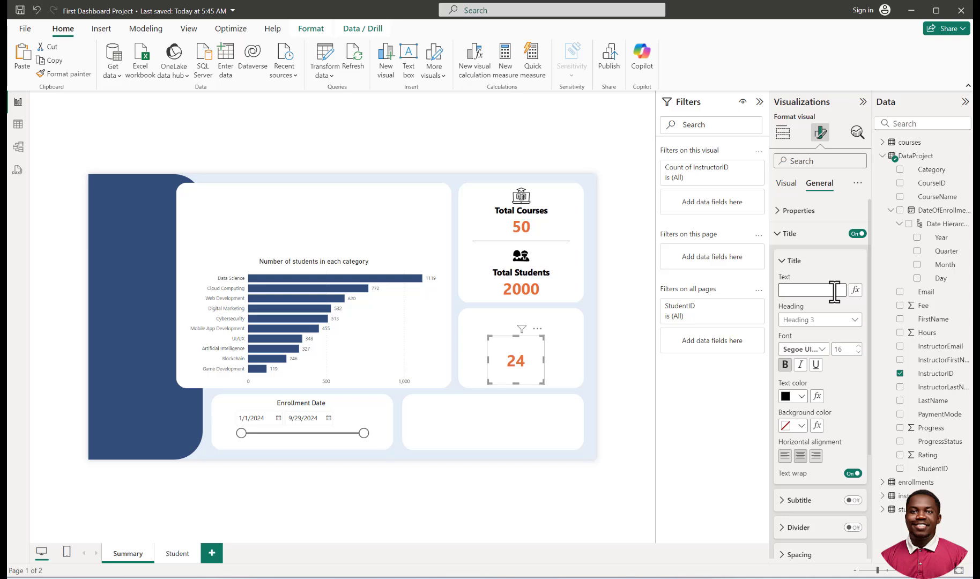
{"action": "type", "text": "Ins"}
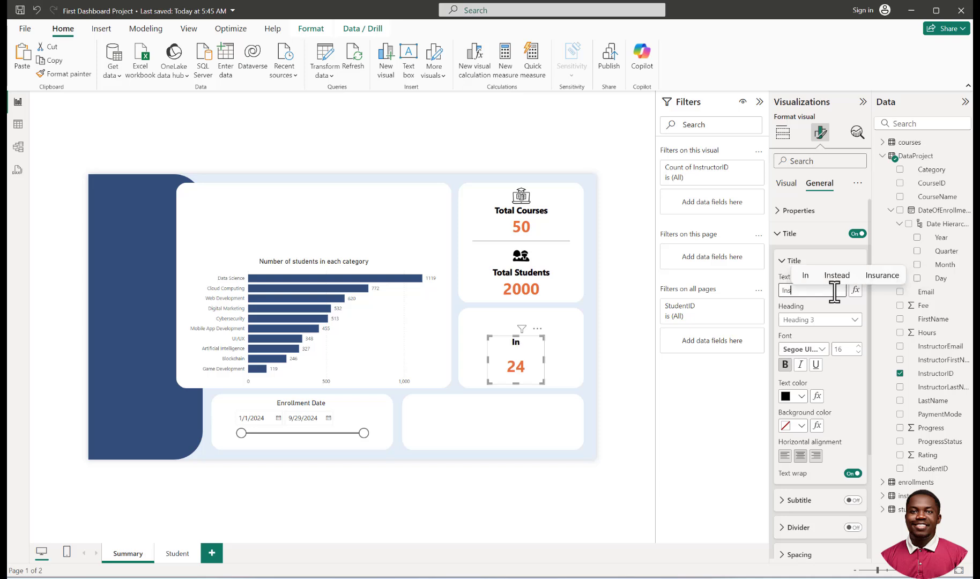
{"action": "type", "text": "tructor"}
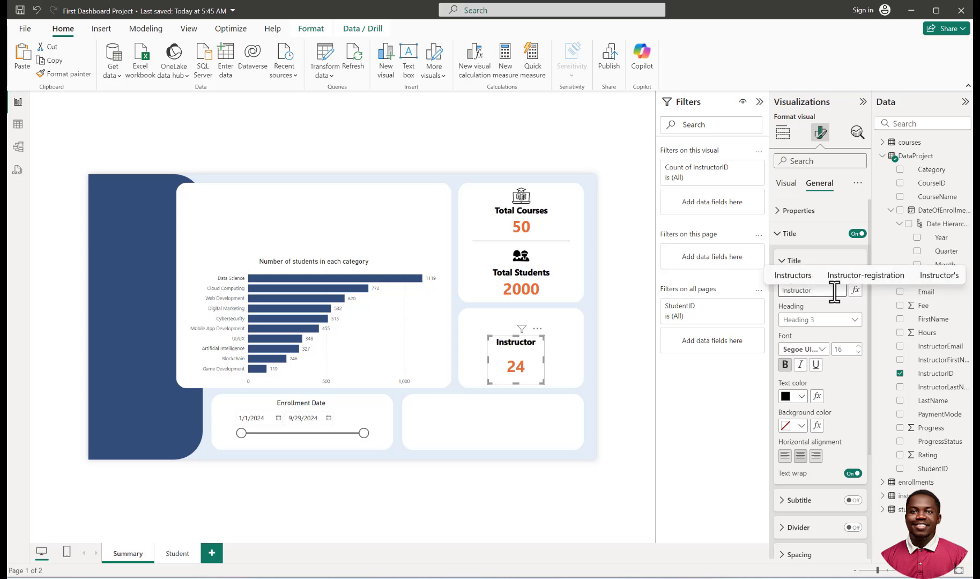
{"action": "type", "text": "d"}
{"action": "key", "text": "BackSpace"}
{"action": "type", "text": "s"}
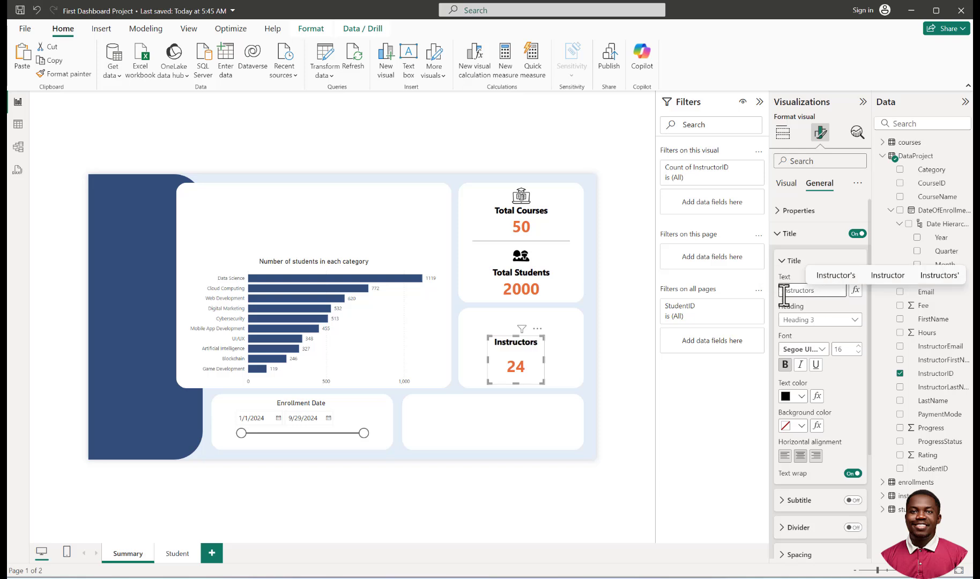
{"action": "left_click_drag", "start_coordinate": [543, 383], "coordinate": [474, 428]}
Step: Switch to Flaticon in the browser, dismiss the leftover download notices and search the icons for "instructor"
{"action": "key", "text": "alt+Tab"}
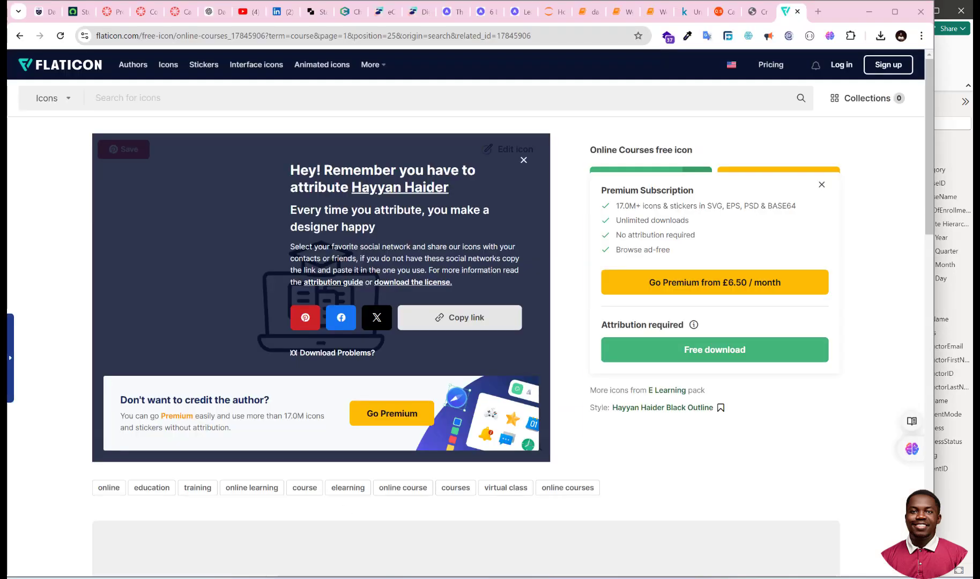
{"action": "left_click", "coordinate": [822, 186]}
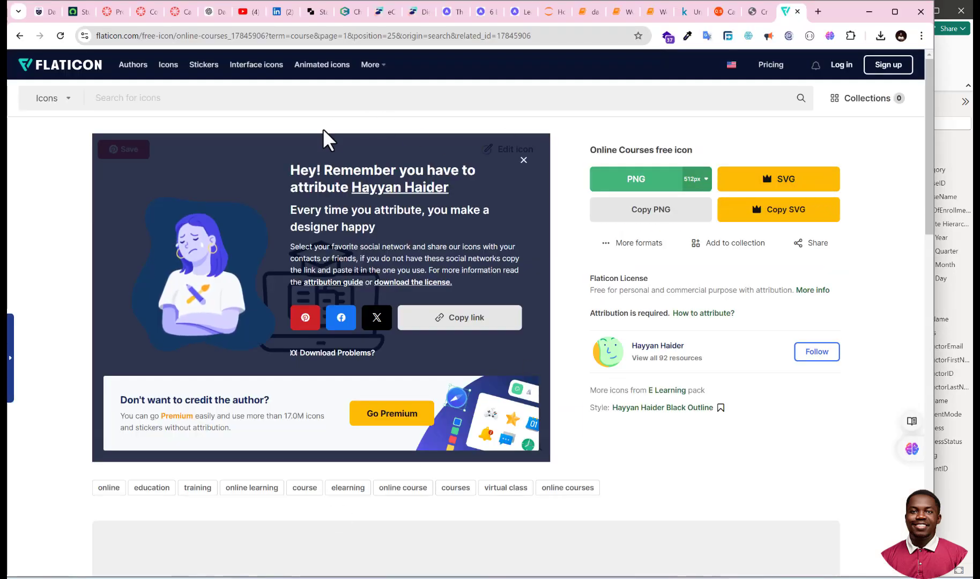
{"action": "left_click", "coordinate": [523, 160]}
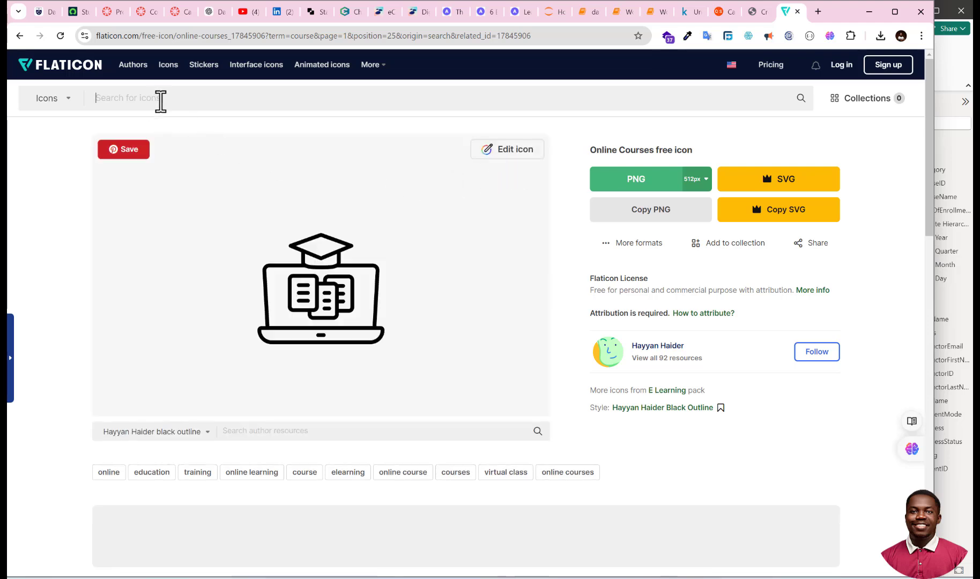
{"action": "left_click", "coordinate": [160, 101]}
{"action": "type", "text": "instructor"}
{"action": "key", "text": "Return"}
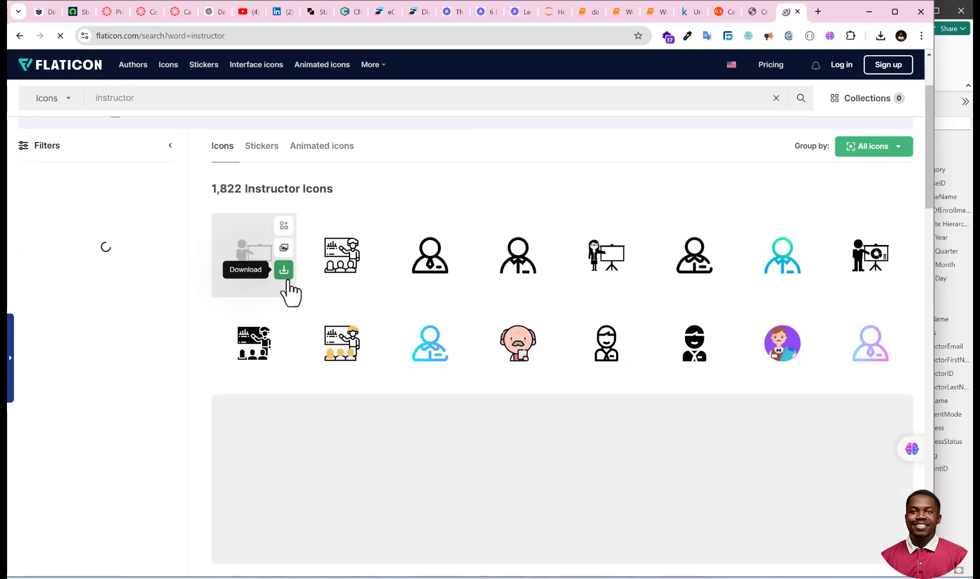
Step: Download the first icon, Instructor Lecture With Sceen Projection Tool, as a free PNG
{"action": "left_click", "coordinate": [249, 277]}
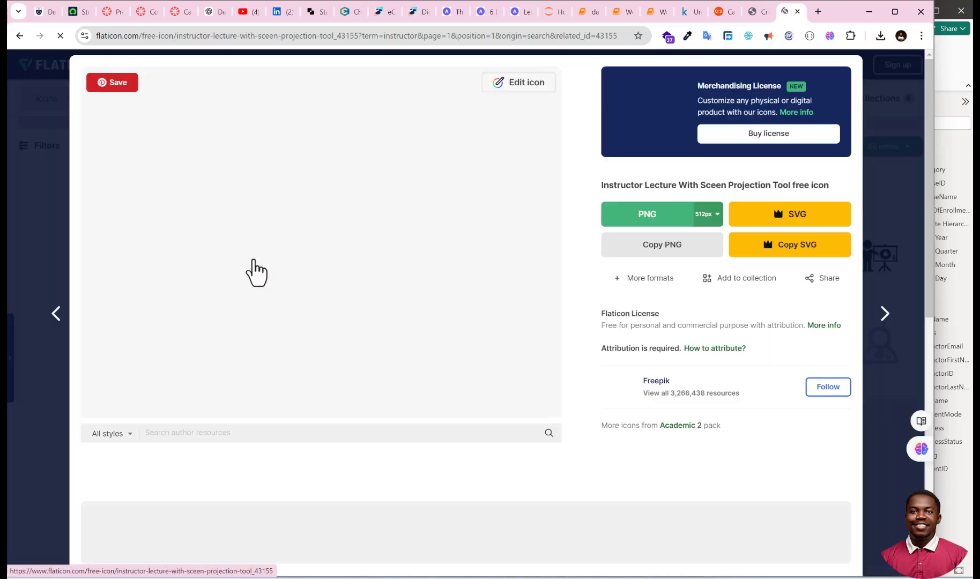
{"action": "left_click", "coordinate": [649, 213]}
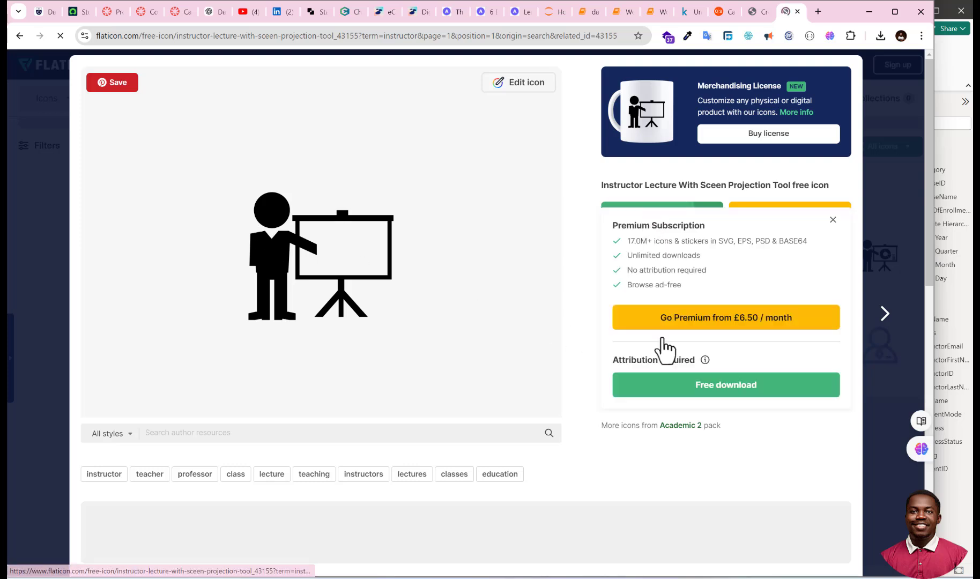
{"action": "left_click", "coordinate": [689, 393]}
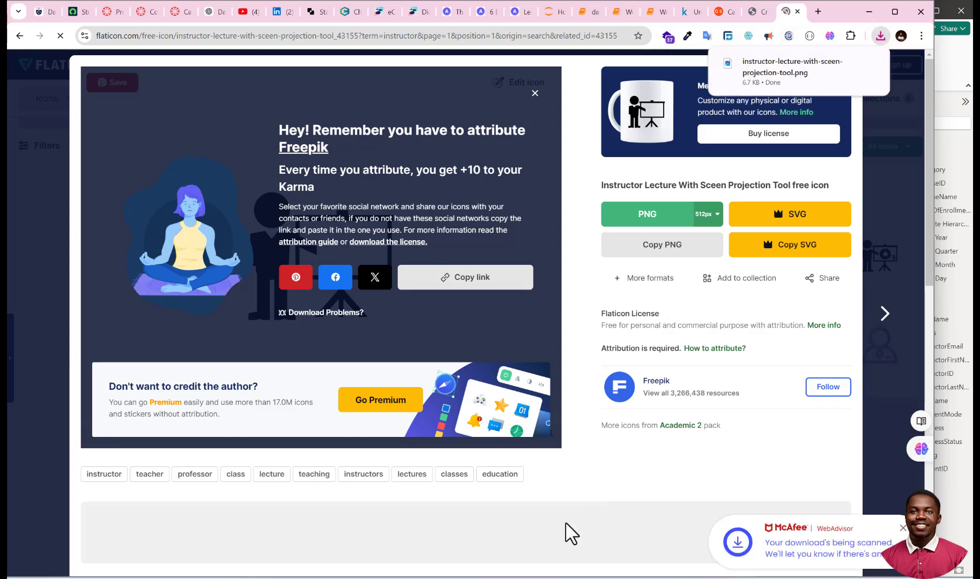
Step: Back in Power BI, insert instructor-lecture-with-sceen-projection-tool.png and place it as a small icon beside the Instructors card
{"action": "key", "text": "alt+Tab"}
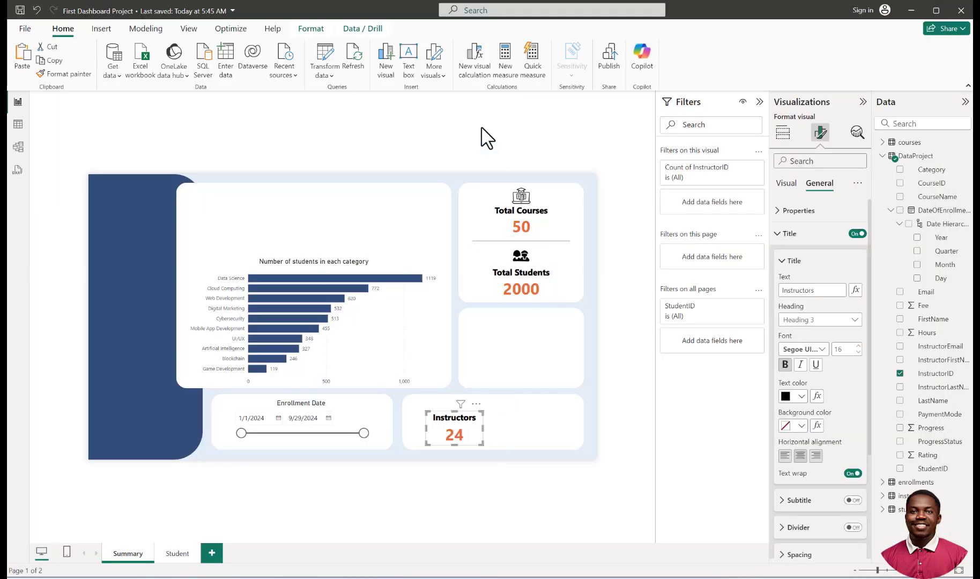
{"action": "left_click", "coordinate": [102, 29]}
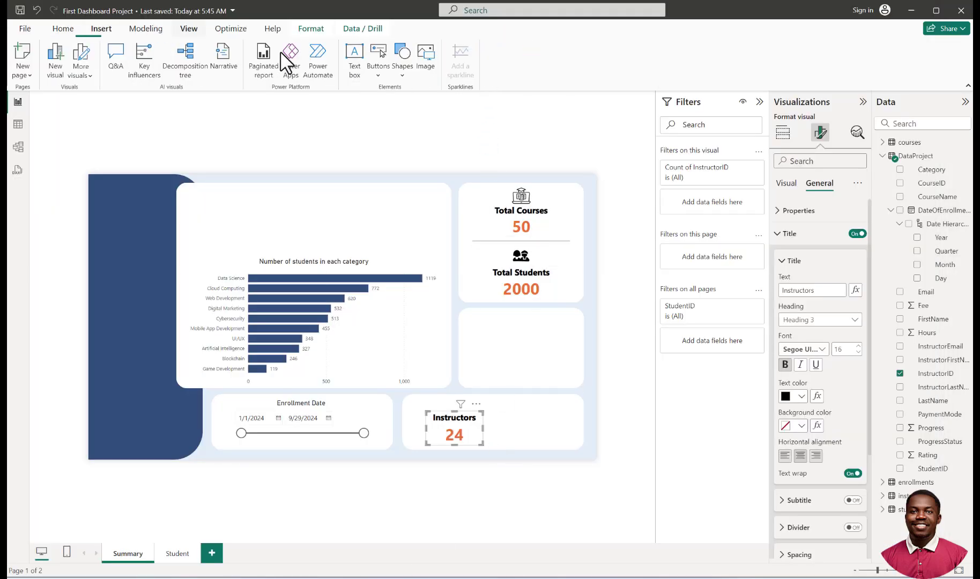
{"action": "left_click", "coordinate": [425, 59]}
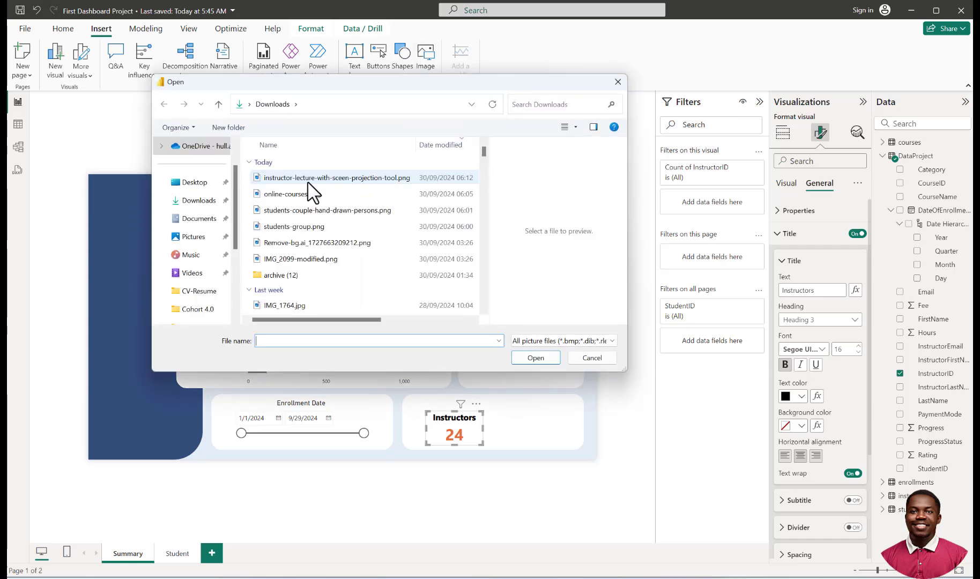
{"action": "left_click", "coordinate": [299, 179]}
{"action": "left_click", "coordinate": [524, 359]}
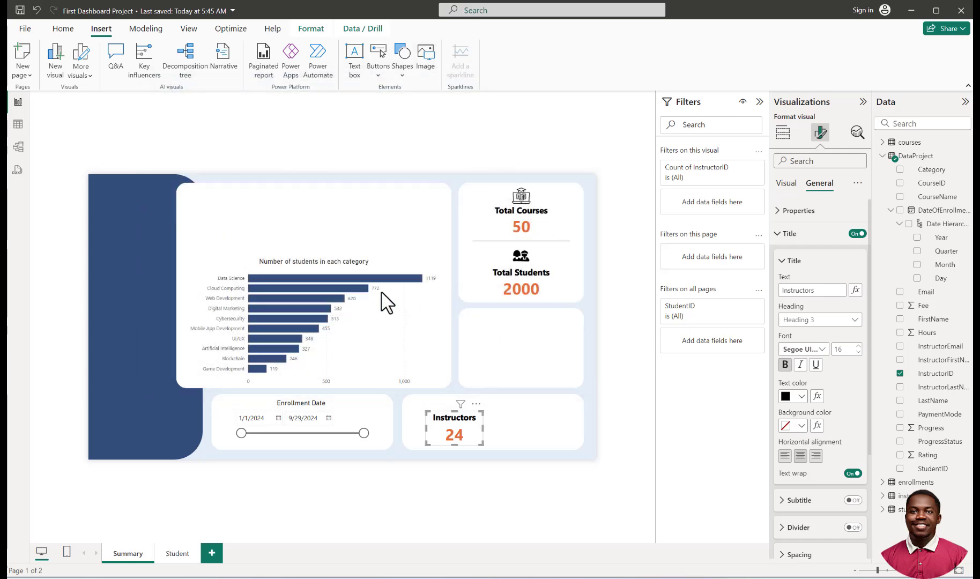
{"action": "left_click_drag", "start_coordinate": [243, 335], "coordinate": [422, 429]}
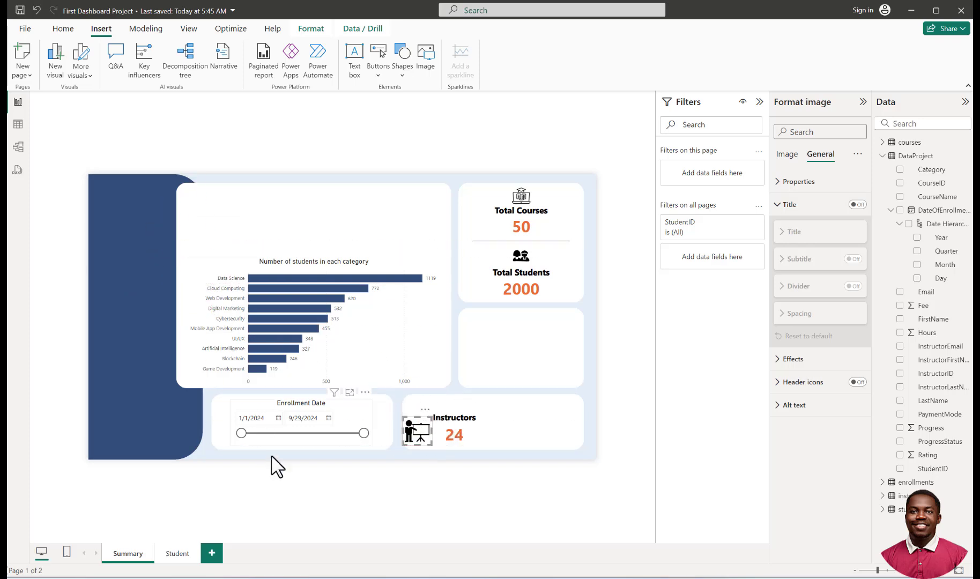
Step: Shrink the instructor icon slightly and align it next to the Instructors card inside its panel
{"action": "left_click", "coordinate": [268, 486]}
{"action": "scroll", "coordinate": [383, 457], "scroll_direction": "up", "scroll_amount": 3, "text": "ctrl"}
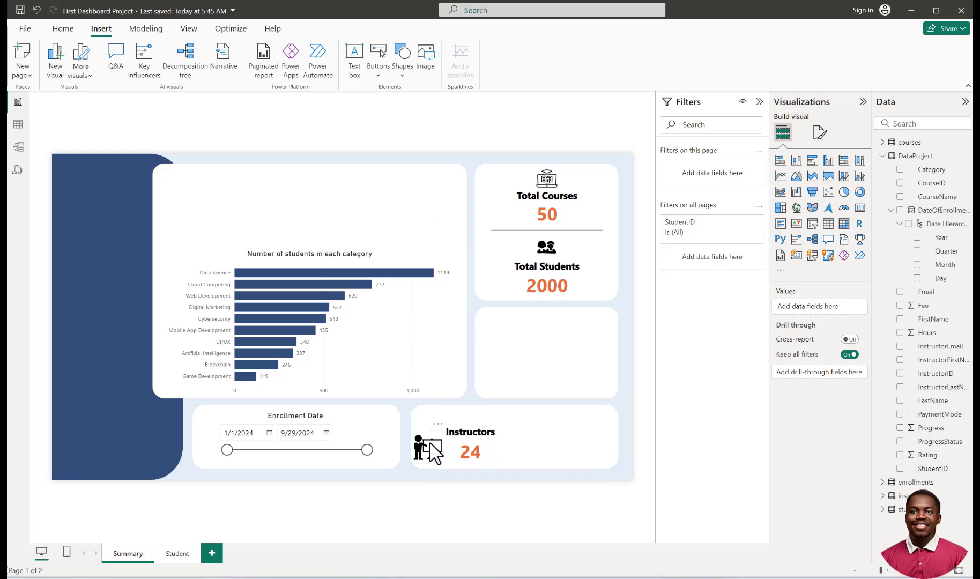
{"action": "left_click", "coordinate": [440, 455]}
{"action": "left_click_drag", "start_coordinate": [444, 466], "coordinate": [434, 440]}
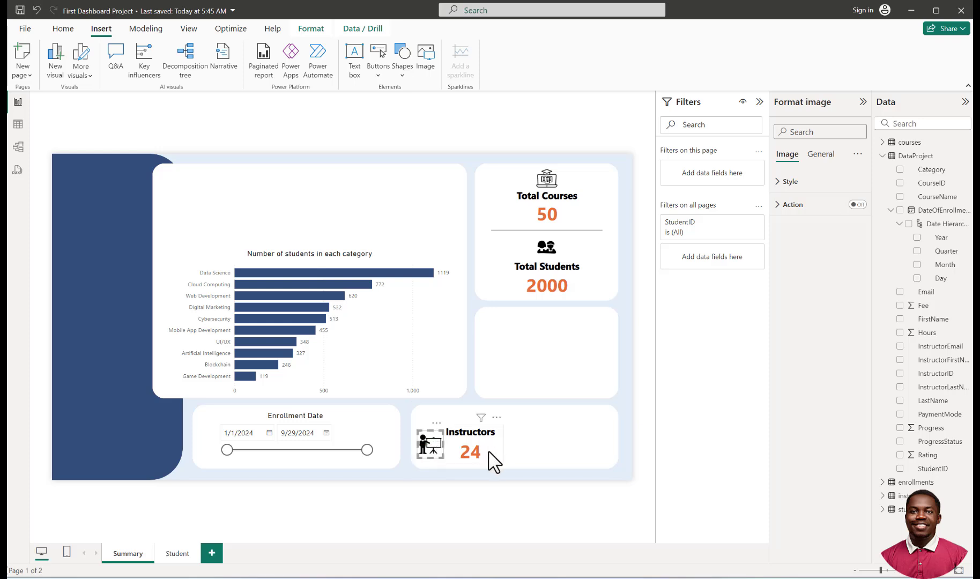
{"action": "left_click", "coordinate": [495, 462]}
{"action": "left_click", "coordinate": [291, 505]}
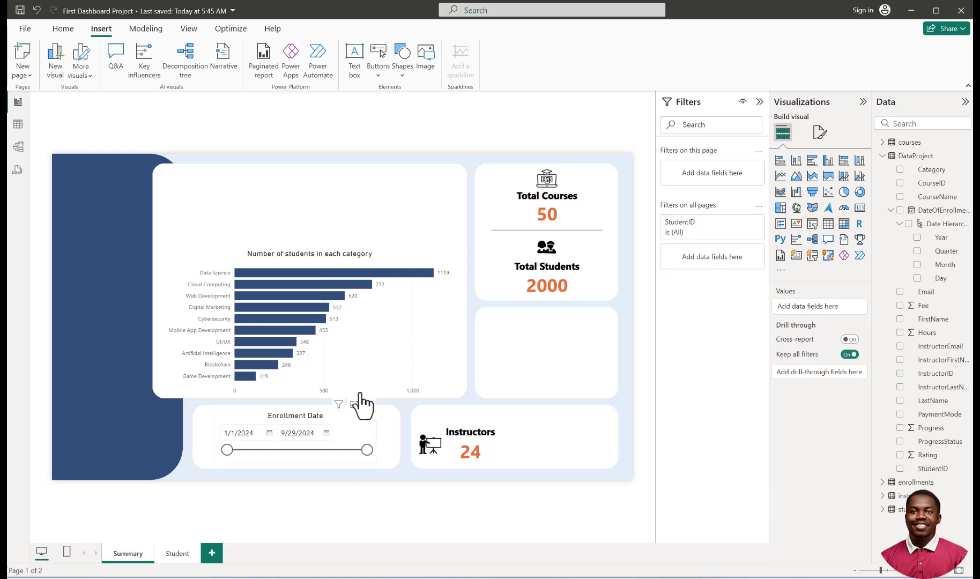
Step: Check how the three cards respond to the Data Science, Cloud Computing and Game Development bars, and clear the selection
{"action": "left_click", "coordinate": [292, 272]}
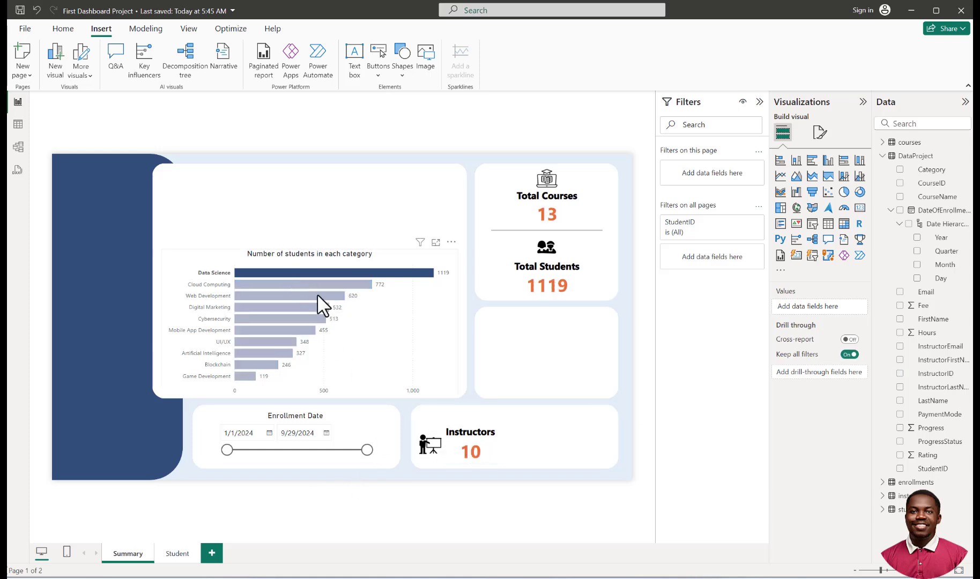
{"action": "left_click", "coordinate": [309, 282]}
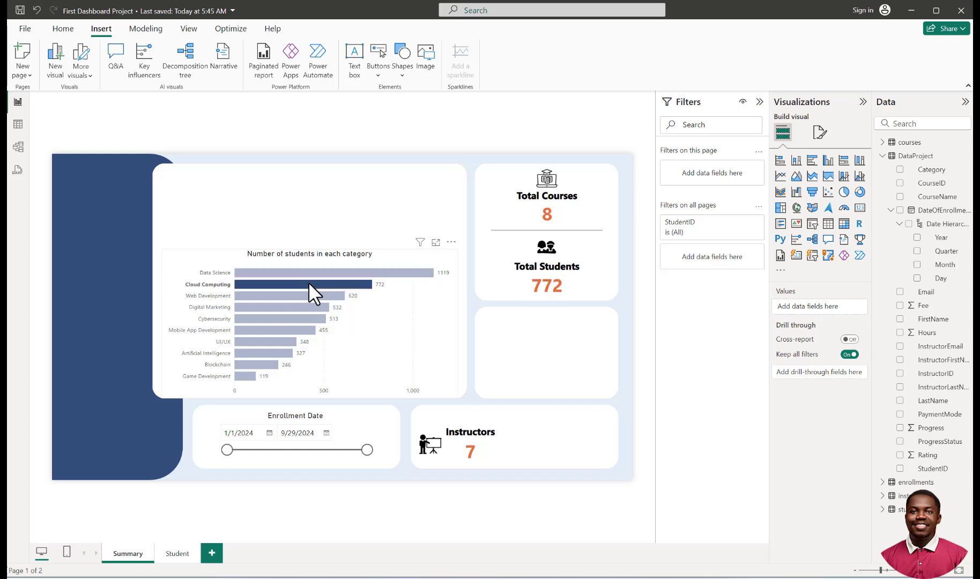
{"action": "left_click", "coordinate": [247, 376]}
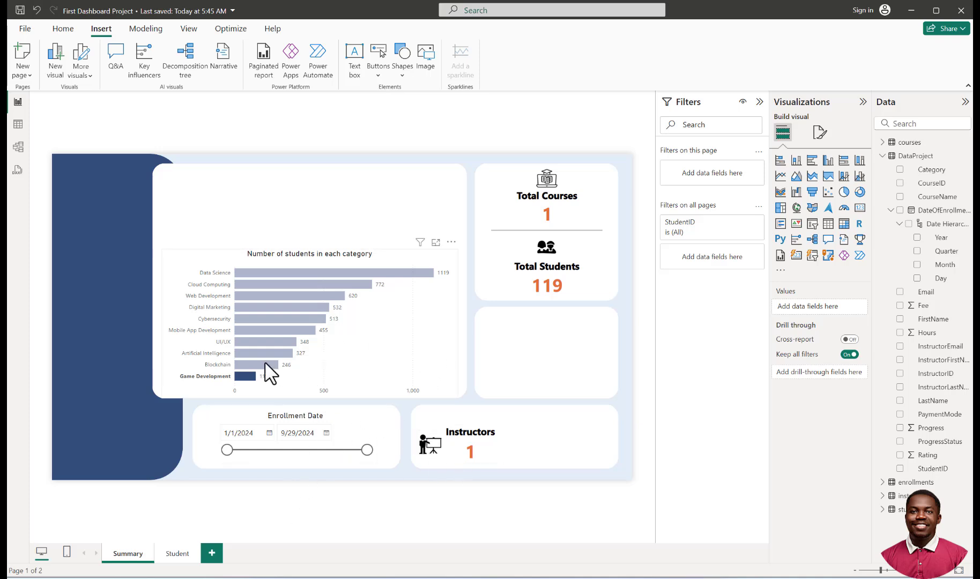
{"action": "left_click", "coordinate": [243, 378]}
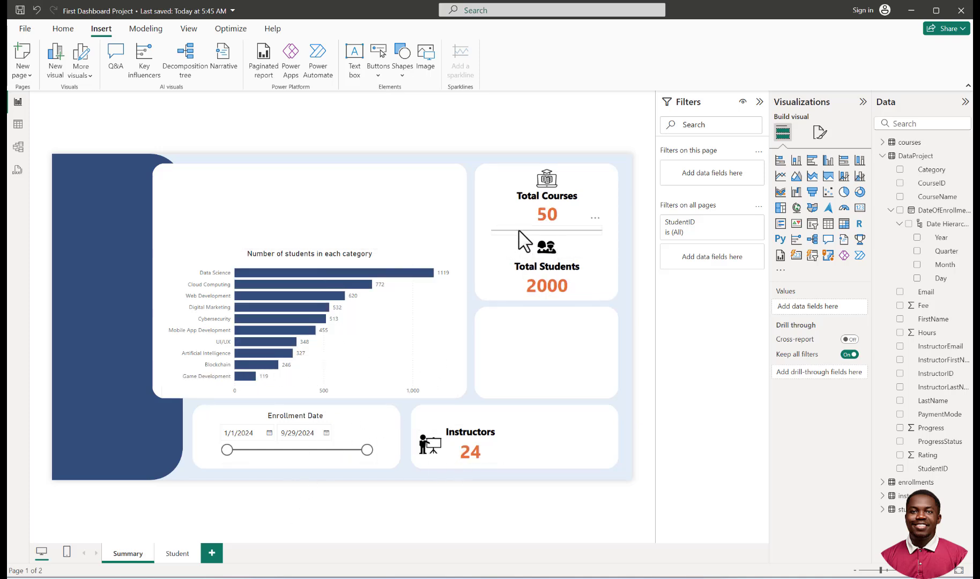
Step: Place a copy of the Total Courses divider in the Instructors panel, rotate it 90° and fit it as a short vertical line beside the card
{"action": "left_click", "coordinate": [525, 232]}
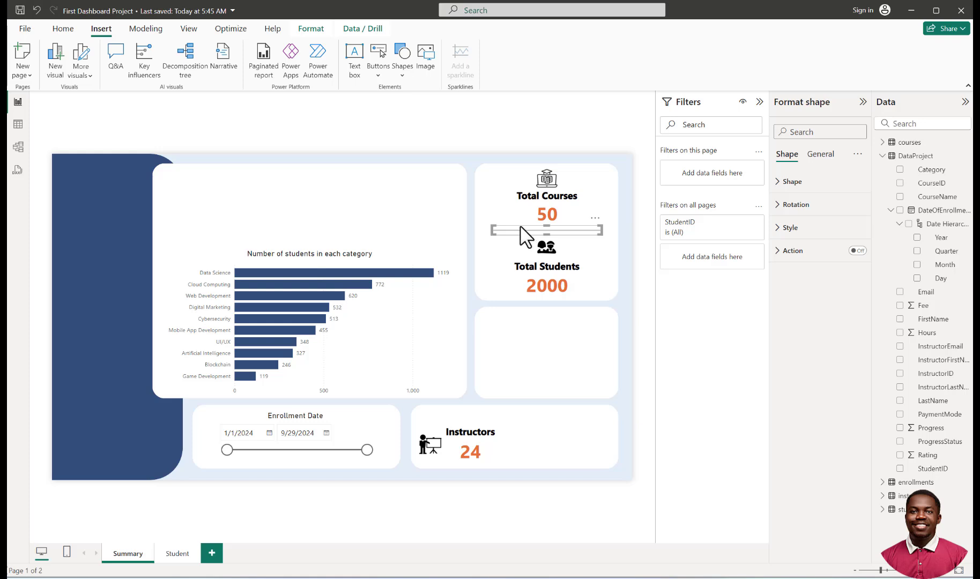
{"action": "left_click_drag", "start_coordinate": [520, 226], "coordinate": [529, 454]}
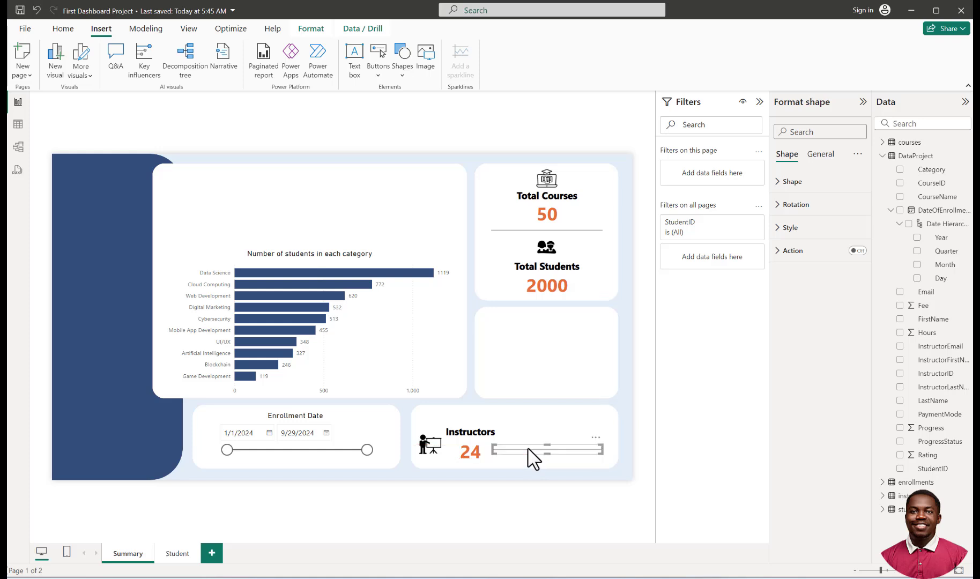
{"action": "left_click", "coordinate": [784, 206]}
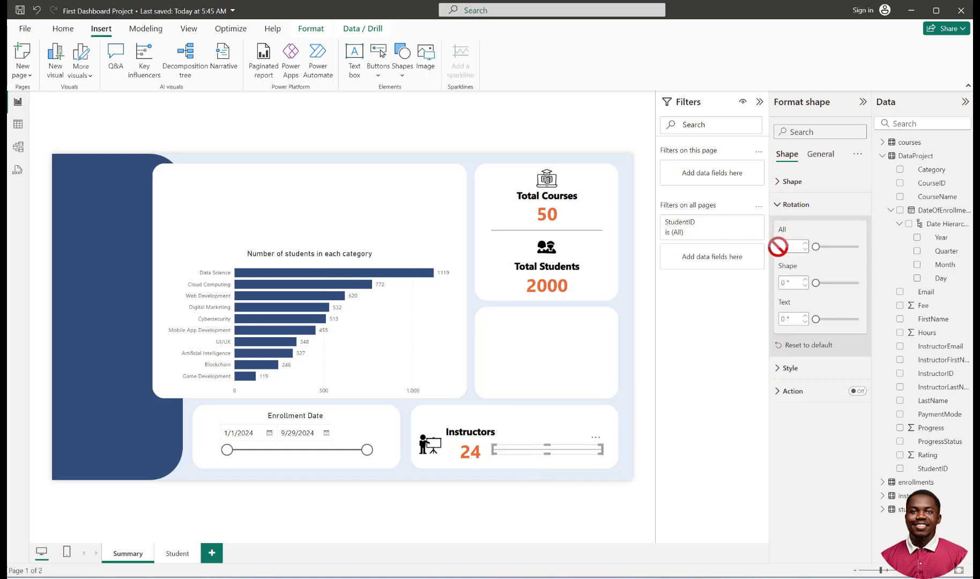
{"action": "left_click", "coordinate": [785, 247]}
{"action": "type", "text": "90"}
{"action": "left_click_drag", "start_coordinate": [549, 453], "coordinate": [547, 481]}
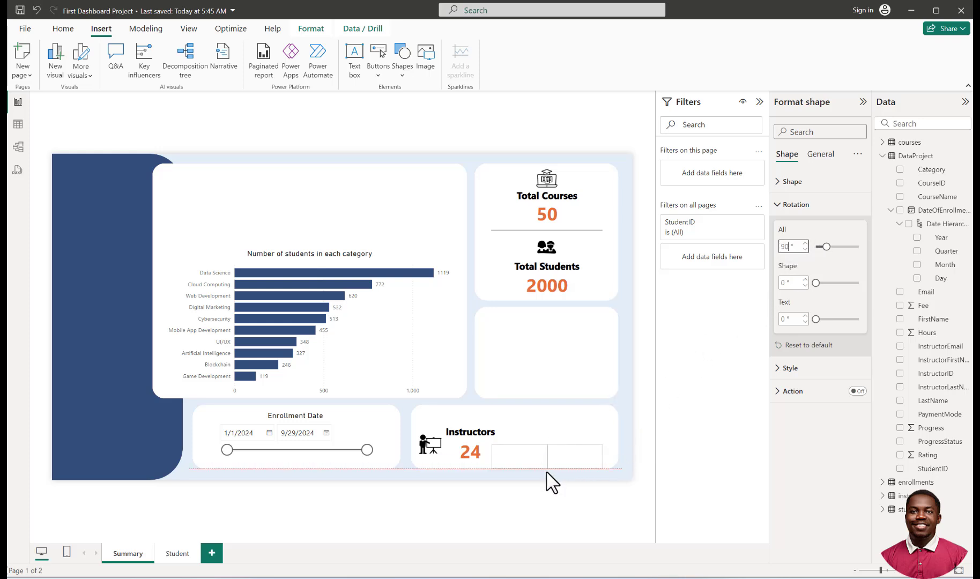
{"action": "left_click_drag", "start_coordinate": [600, 460], "coordinate": [515, 441]}
{"action": "key", "text": "Return"}
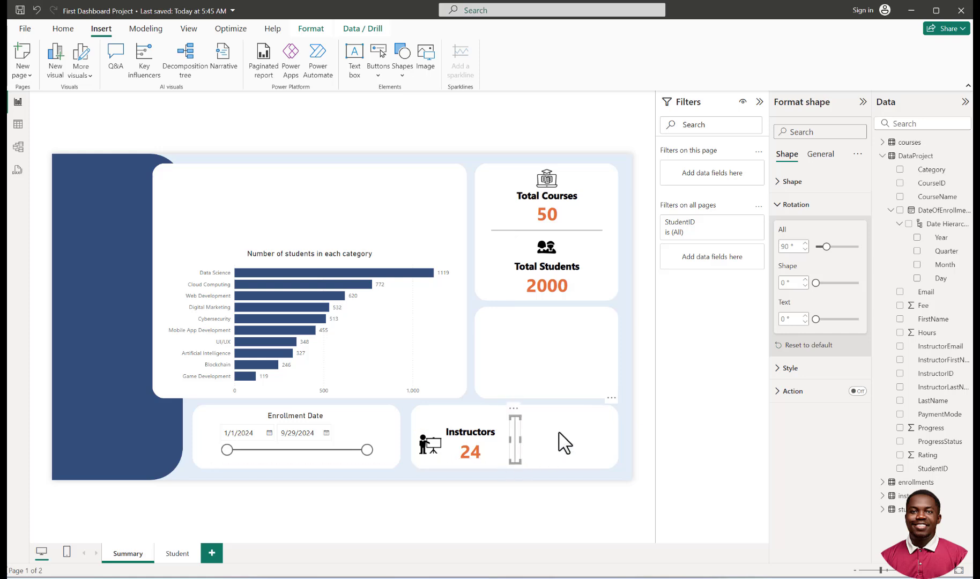
{"action": "left_click", "coordinate": [649, 410]}
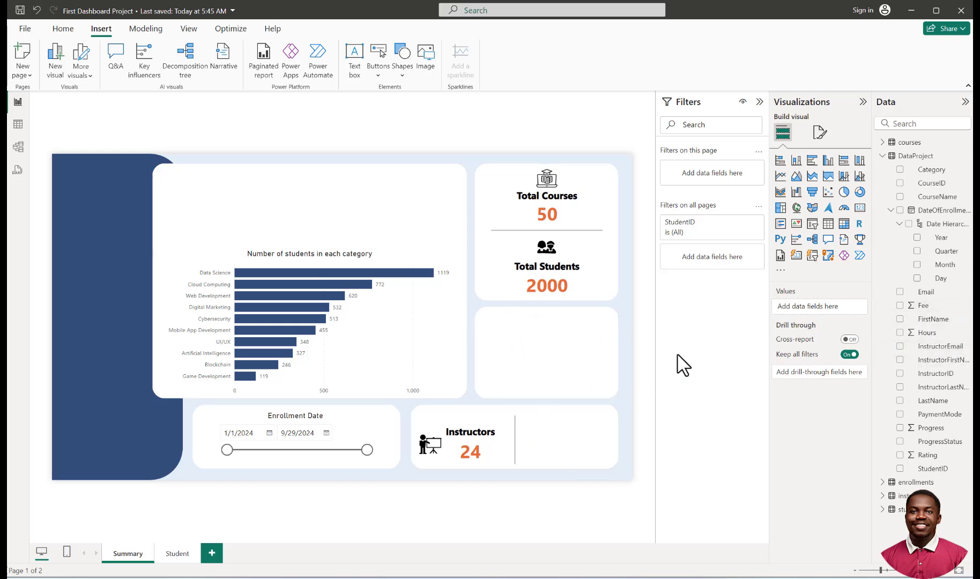
Step: Add a card showing the sum of Fee and move it over the area below Total Courses
{"action": "left_click", "coordinate": [860, 208]}
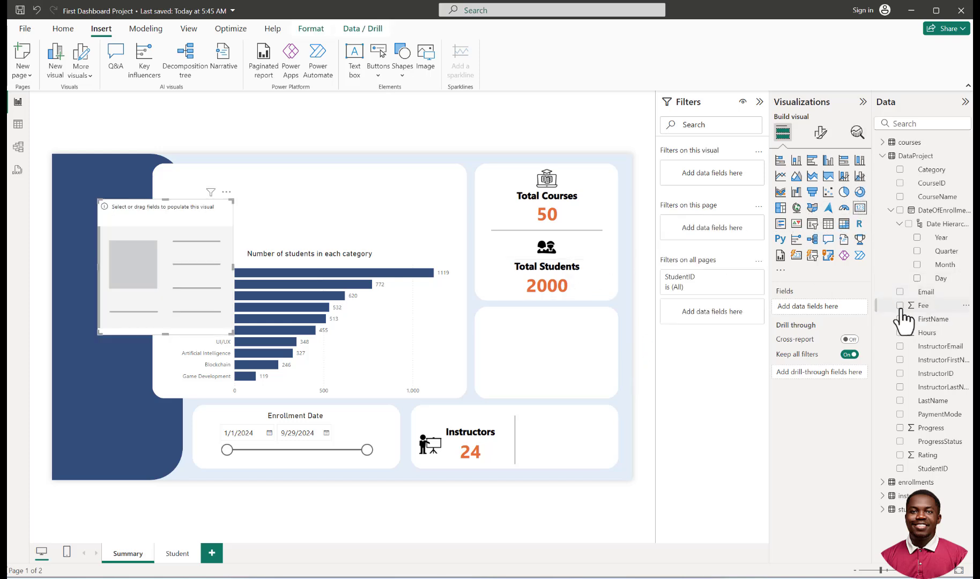
{"action": "left_click_drag", "start_coordinate": [904, 317], "coordinate": [824, 317]}
{"action": "left_click_drag", "start_coordinate": [208, 225], "coordinate": [545, 278]}
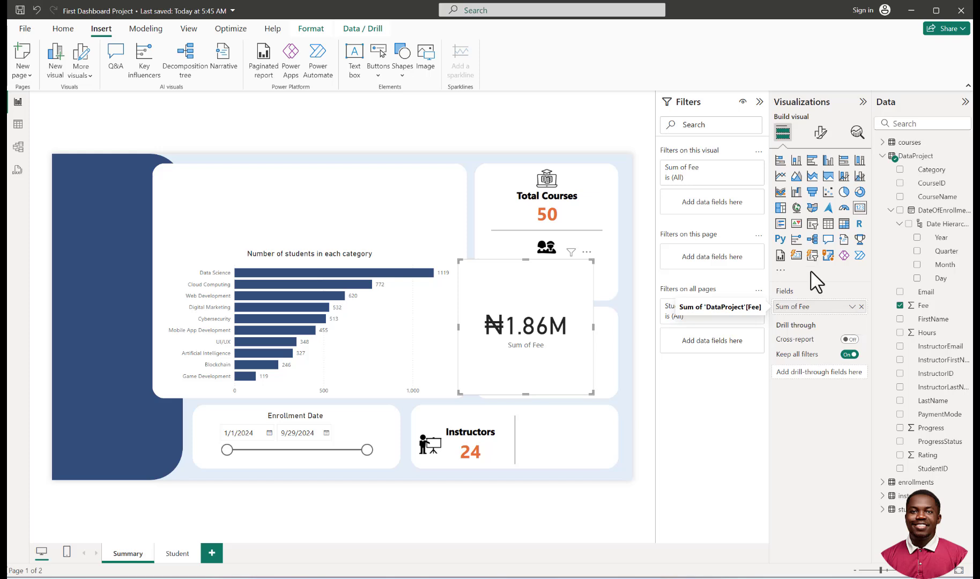
Step: Review the fee card's filter and aggregation options, keep Sum, and move the card just below the Total Students title
{"action": "left_click", "coordinate": [742, 168]}
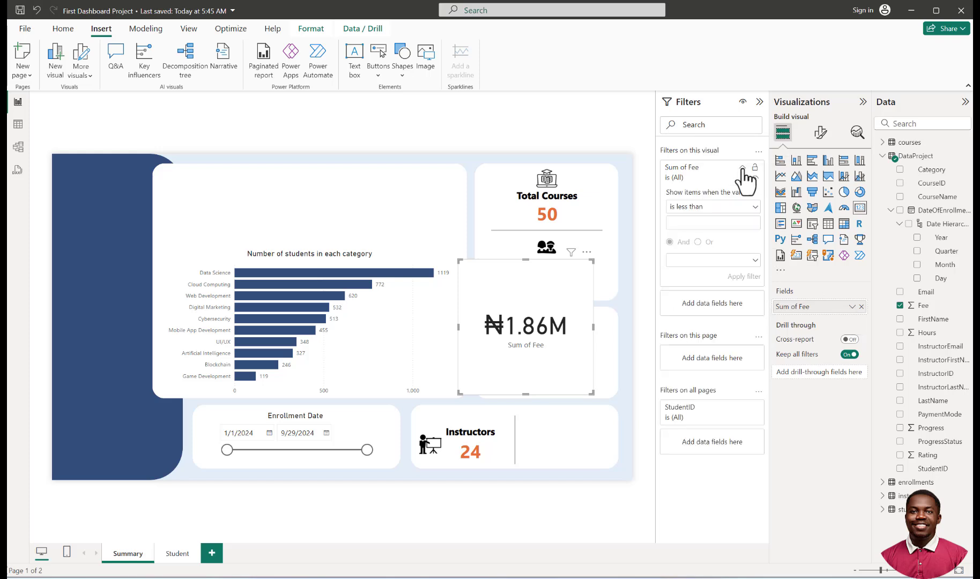
{"action": "left_click", "coordinate": [743, 167]}
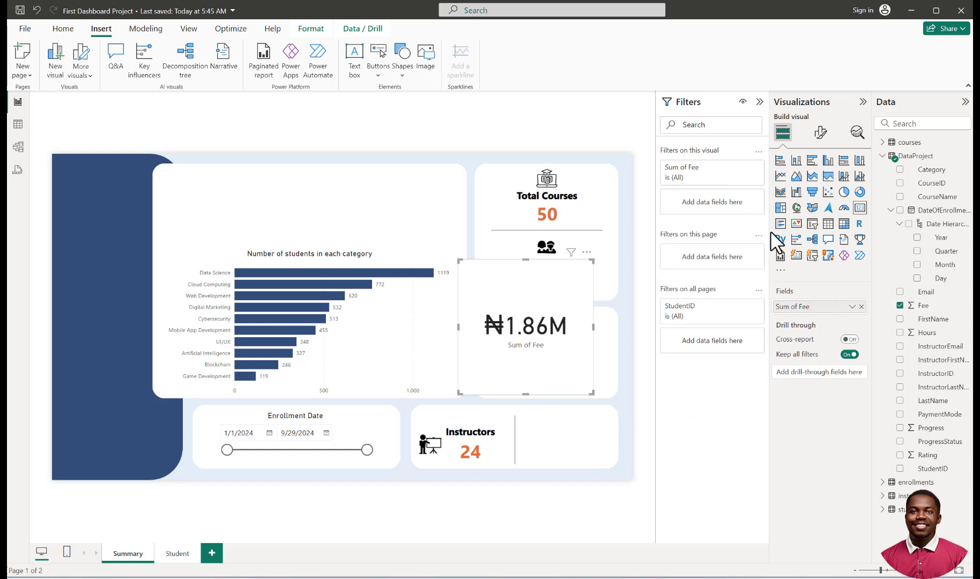
{"action": "left_click", "coordinate": [851, 306]}
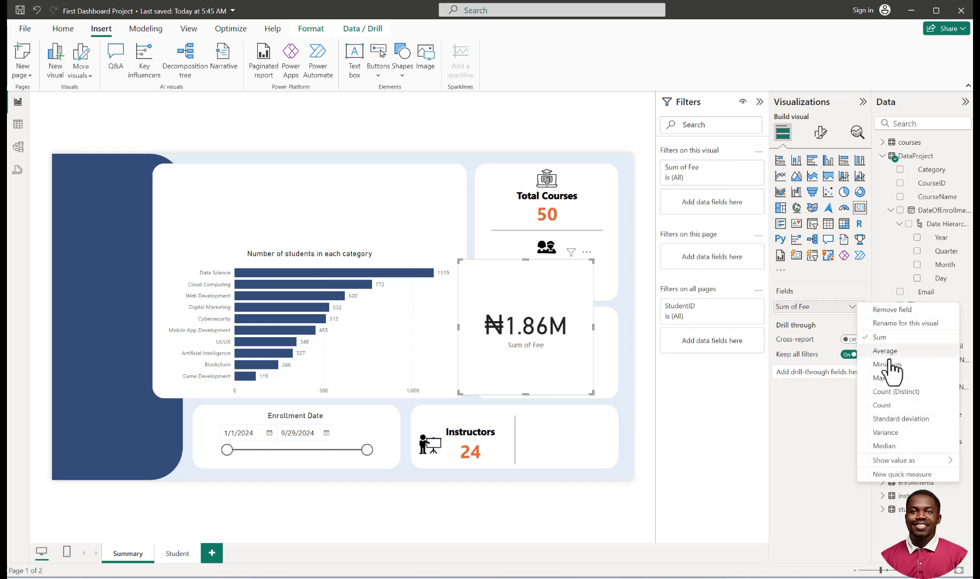
{"action": "left_click", "coordinate": [880, 337]}
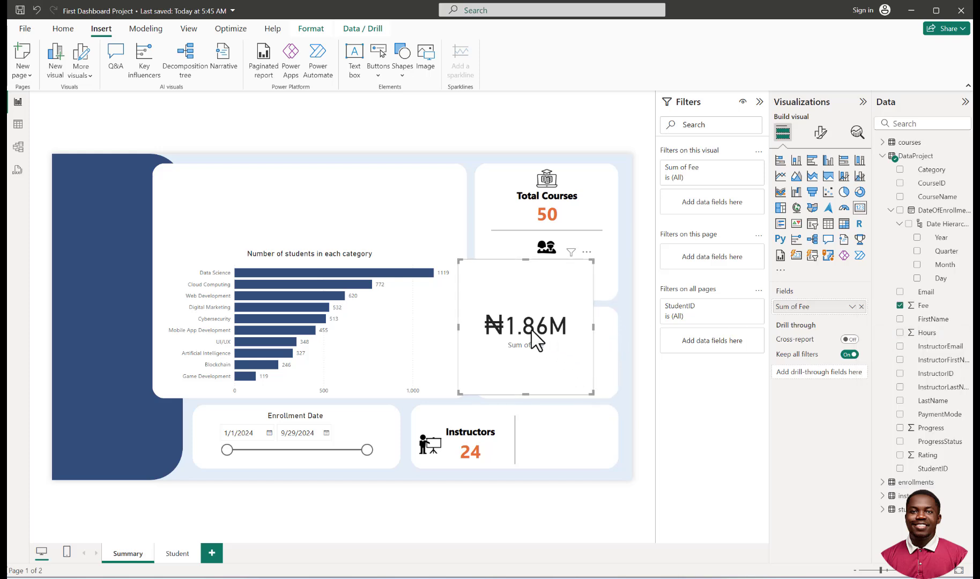
{"action": "left_click_drag", "start_coordinate": [511, 288], "coordinate": [522, 290]}
{"action": "left_click_drag", "start_coordinate": [533, 305], "coordinate": [532, 306]}
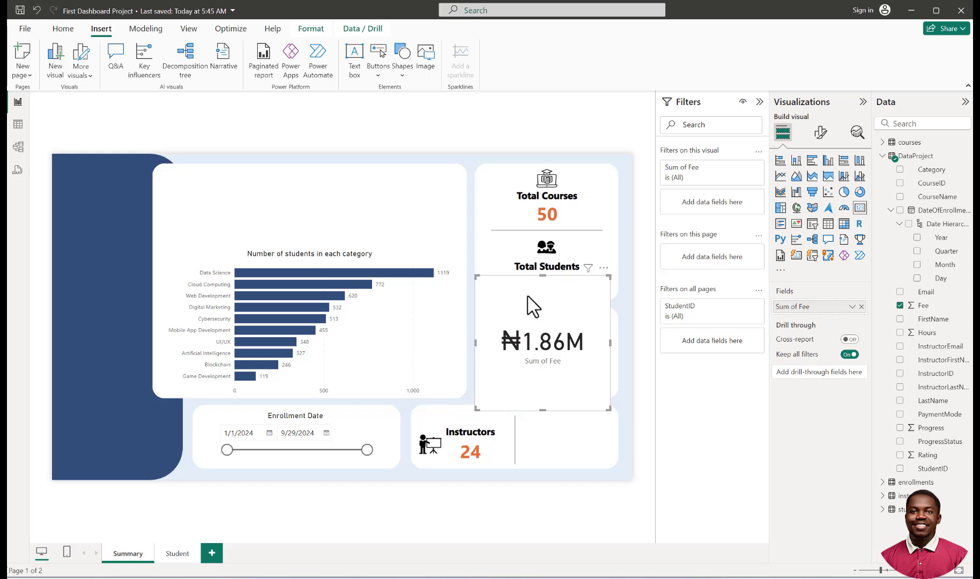
Step: Format the Fee column of the DataProject table as $ English (United States) currency and return to the report
{"action": "left_click", "coordinate": [19, 126]}
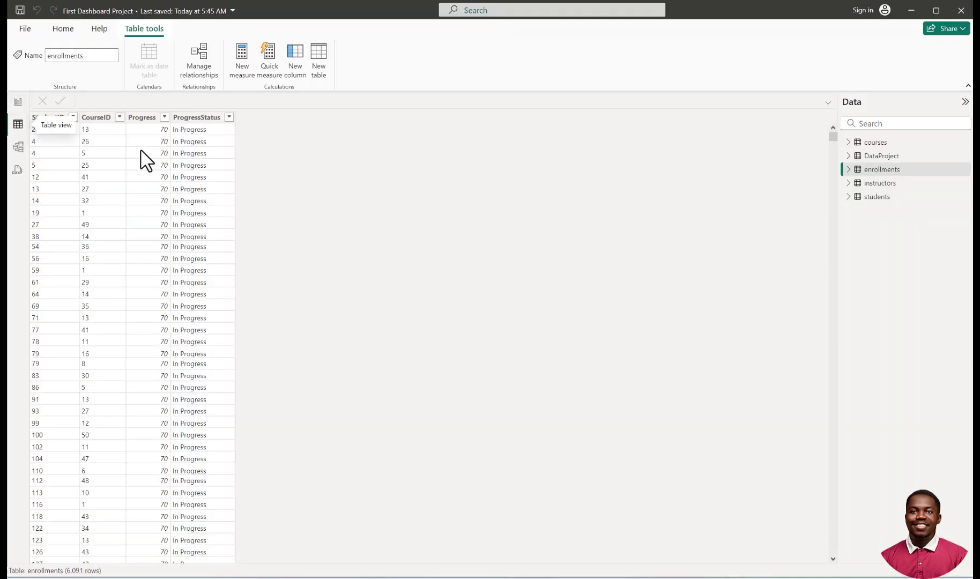
{"action": "left_click", "coordinate": [879, 156]}
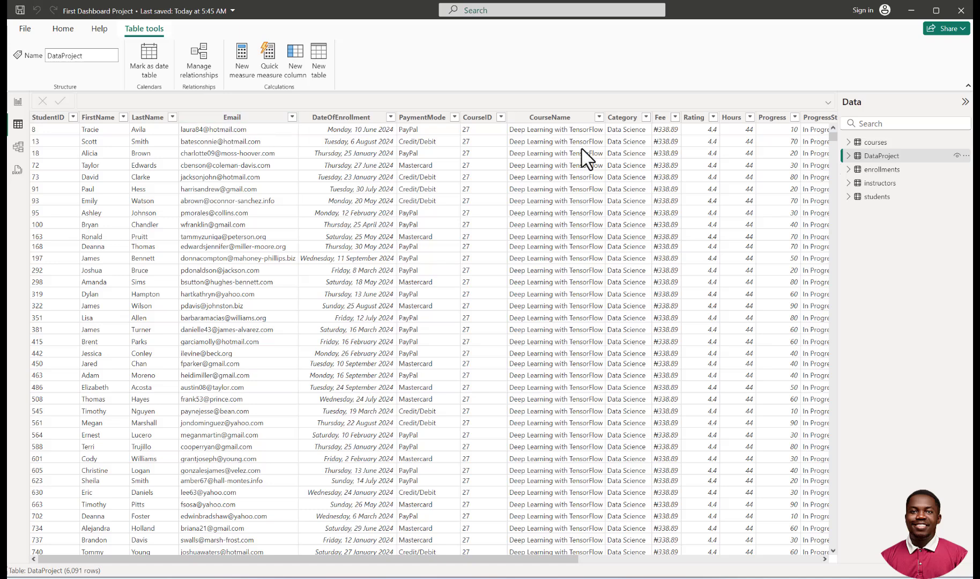
{"action": "left_click", "coordinate": [661, 119]}
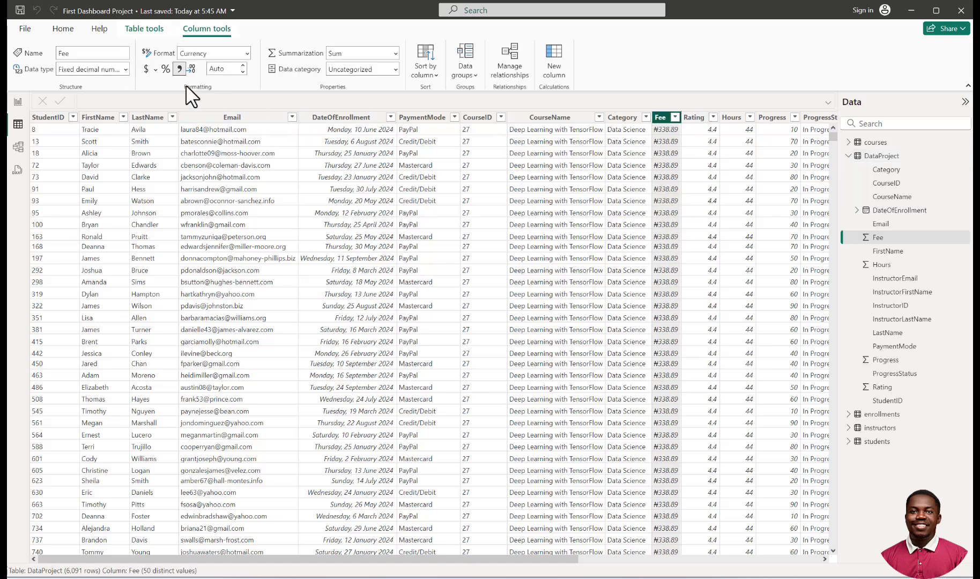
{"action": "left_click", "coordinate": [155, 70]}
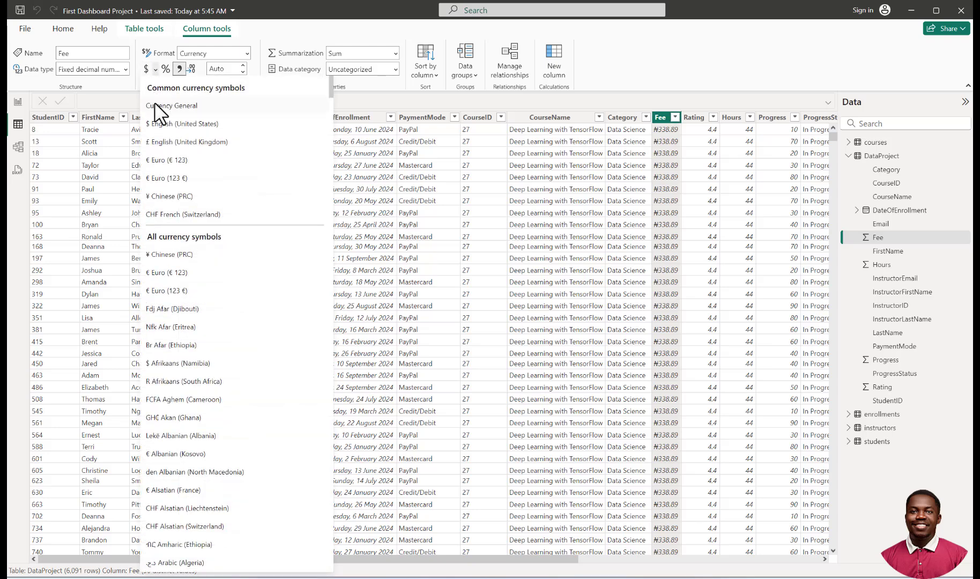
{"action": "left_click", "coordinate": [163, 125]}
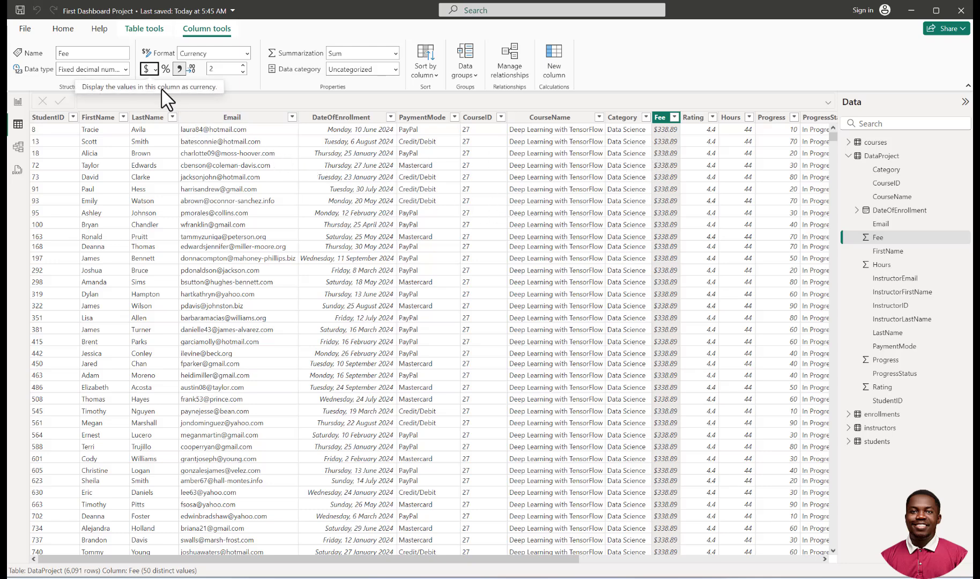
{"action": "left_click", "coordinate": [19, 102]}
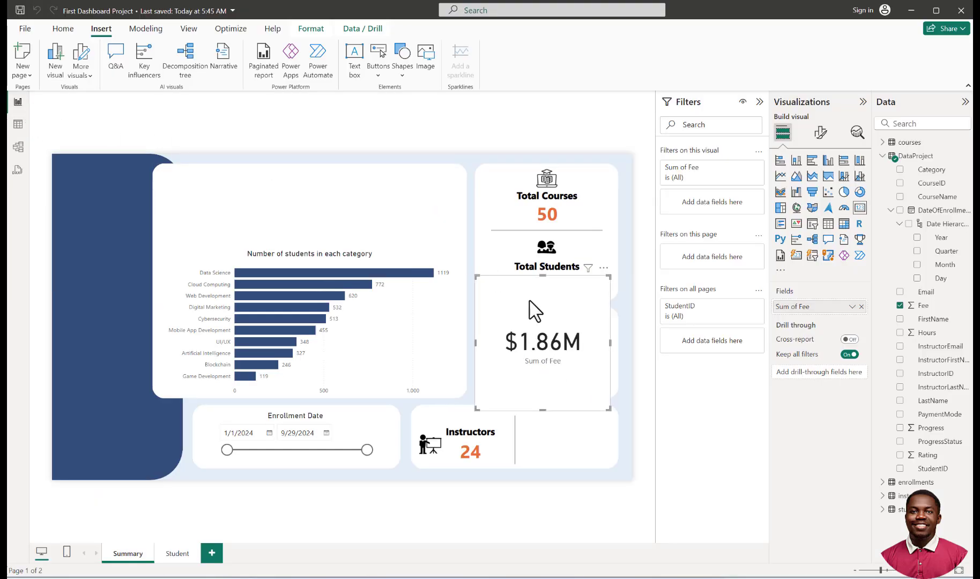
Step: Move the fee card over the empty panel below Total Students and copy the Total Students card's formatting onto it
{"action": "left_click_drag", "start_coordinate": [531, 299], "coordinate": [524, 334]}
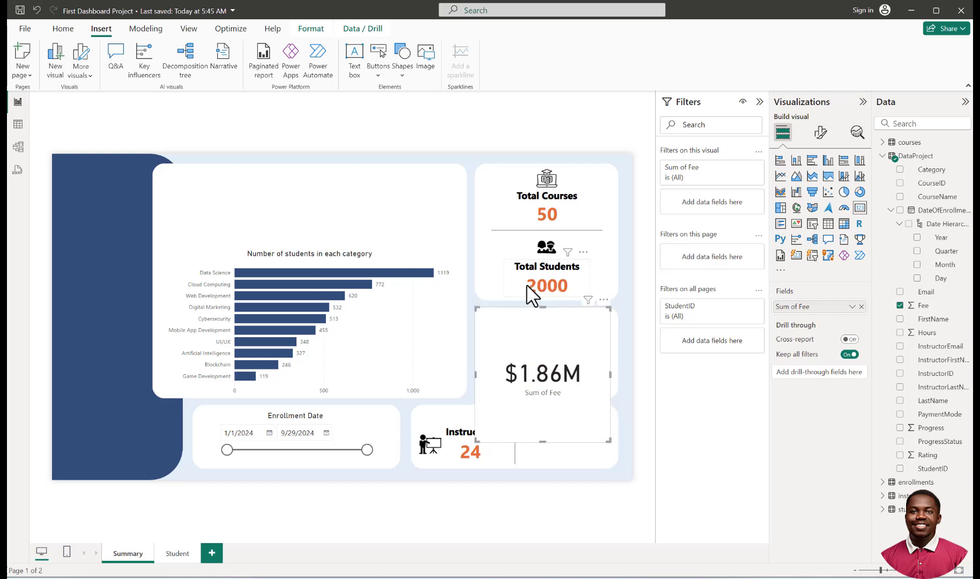
{"action": "left_click", "coordinate": [525, 290]}
{"action": "left_click", "coordinate": [63, 29]}
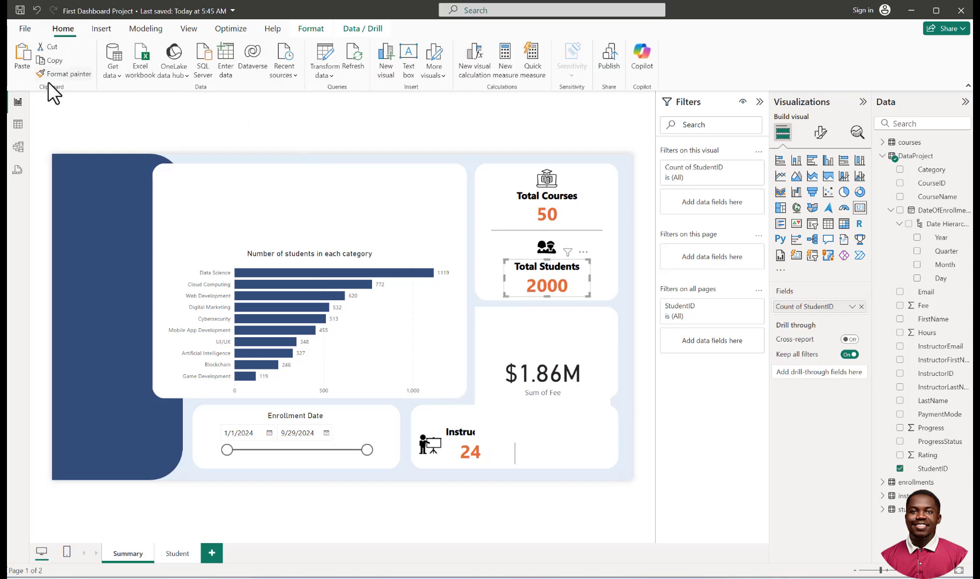
{"action": "left_click", "coordinate": [63, 74]}
{"action": "left_click", "coordinate": [536, 351]}
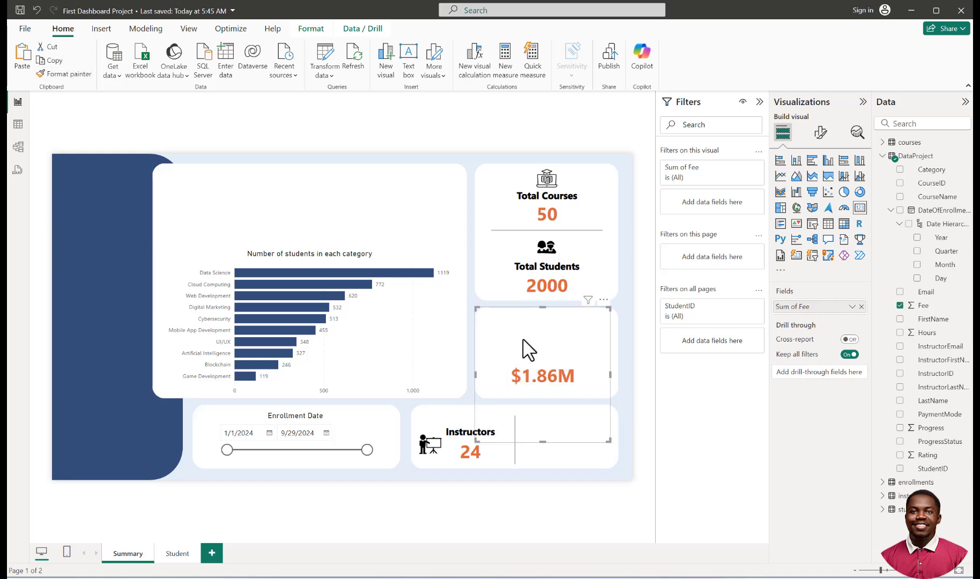
Step: Shrink the fee card and position it inside the empty panel below Total Students
{"action": "left_click_drag", "start_coordinate": [610, 444], "coordinate": [564, 380]}
{"action": "left_click_drag", "start_coordinate": [527, 341], "coordinate": [543, 342]}
{"action": "left_click_drag", "start_coordinate": [580, 390], "coordinate": [582, 396]}
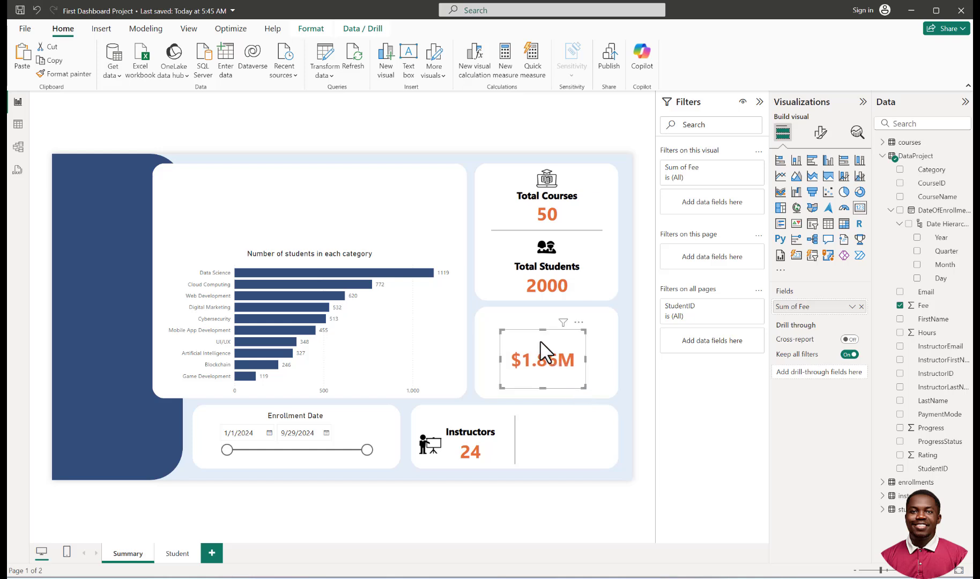
{"action": "left_click_drag", "start_coordinate": [539, 340], "coordinate": [545, 351]}
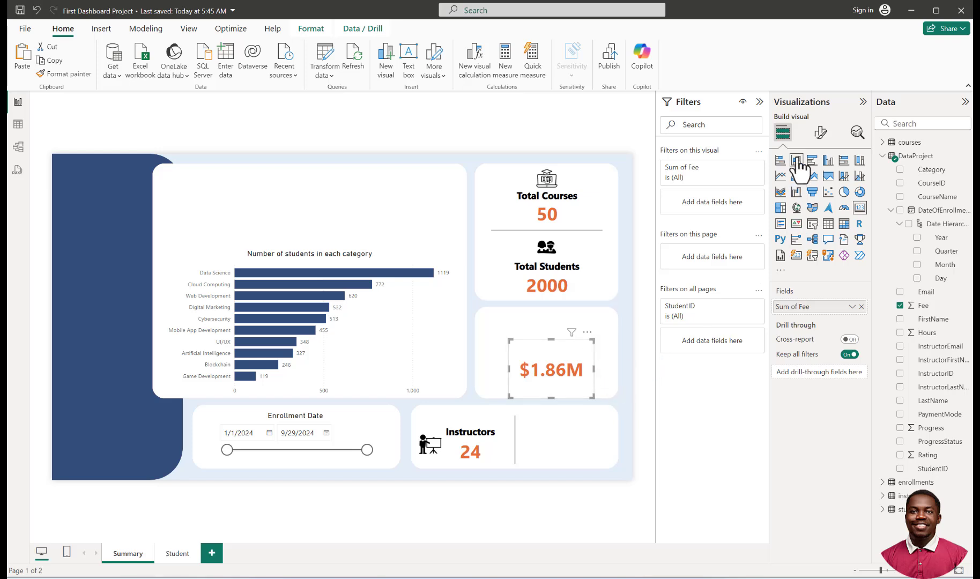
Step: Turn on the fee card's title and set its text to "Sales"
{"action": "left_click", "coordinate": [820, 132]}
{"action": "left_click", "coordinate": [820, 183]}
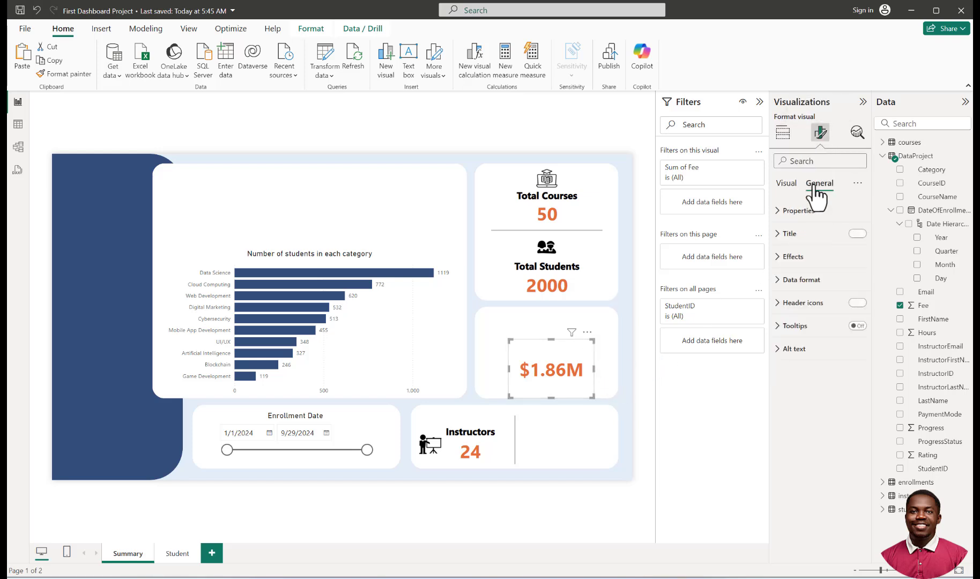
{"action": "left_click", "coordinate": [786, 233]}
{"action": "left_click", "coordinate": [802, 289]}
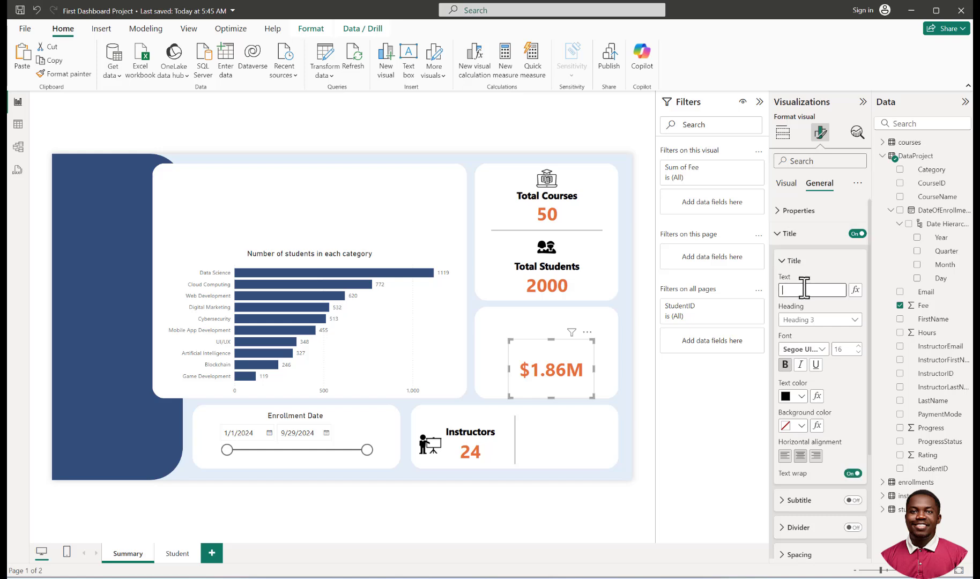
{"action": "type", "text": "Sales"}
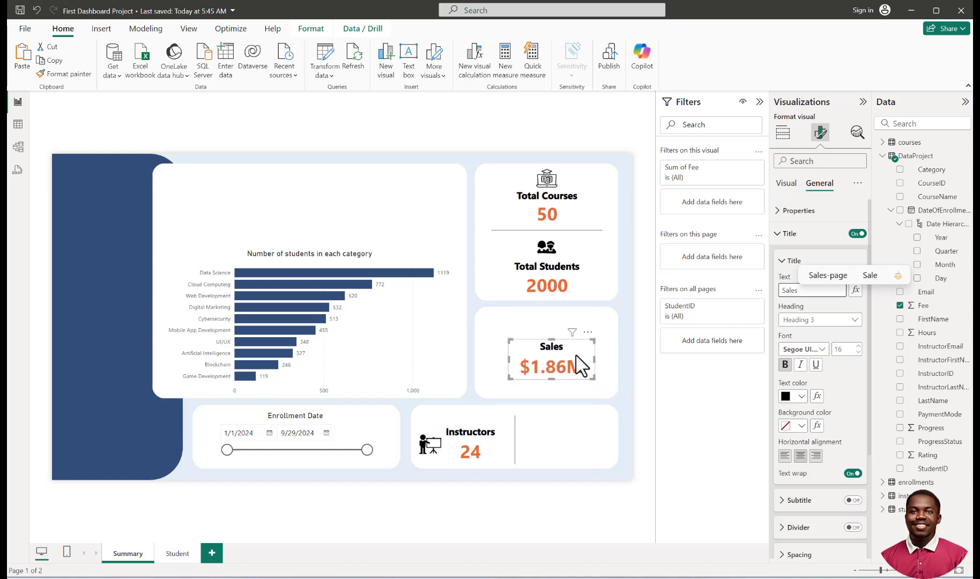
Step: Move the Sales card into the Instructors panel on the free side of the vertical divider and deselect it
{"action": "left_click_drag", "start_coordinate": [577, 360], "coordinate": [585, 434]}
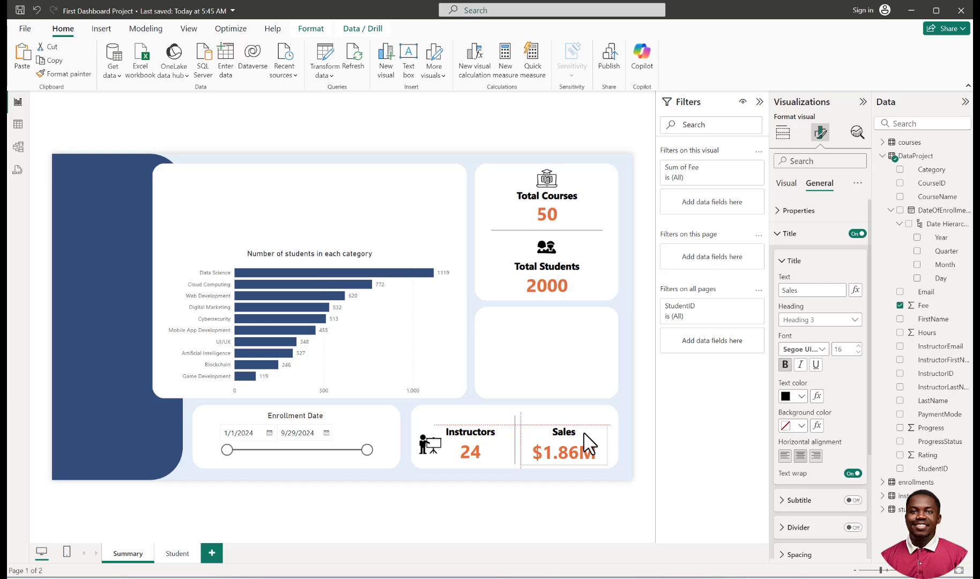
{"action": "mouse_move", "coordinate": [583, 433]}
{"action": "left_mouse_down"}
{"action": "mouse_move", "coordinate": [560, 328]}
{"action": "mouse_move", "coordinate": [534, 337]}
{"action": "mouse_move", "coordinate": [571, 363]}
{"action": "mouse_move", "coordinate": [547, 373]}
{"action": "mouse_move", "coordinate": [568, 331]}
{"action": "mouse_move", "coordinate": [578, 443]}
{"action": "mouse_move", "coordinate": [593, 430]}
{"action": "left_mouse_up"}
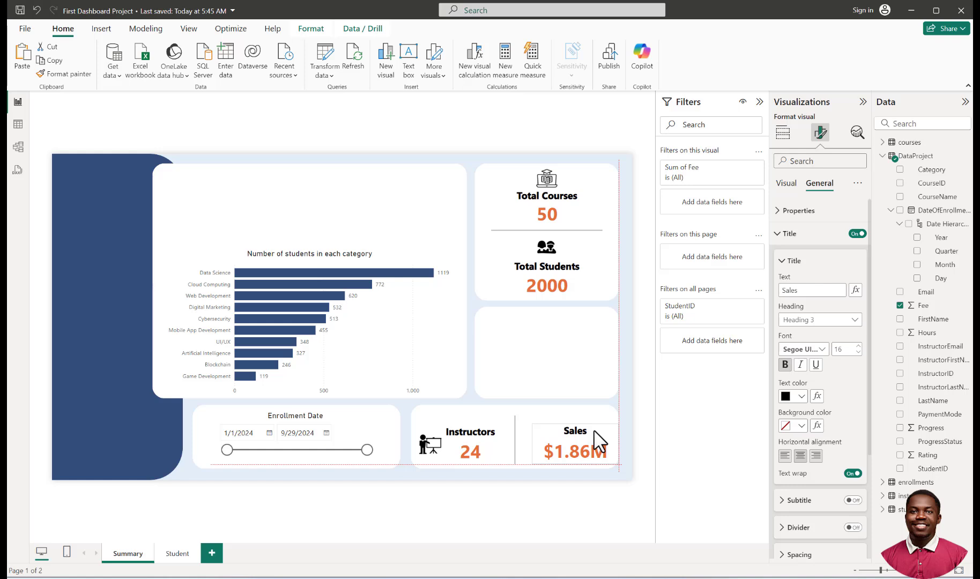
{"action": "left_click_drag", "start_coordinate": [594, 431], "coordinate": [590, 428]}
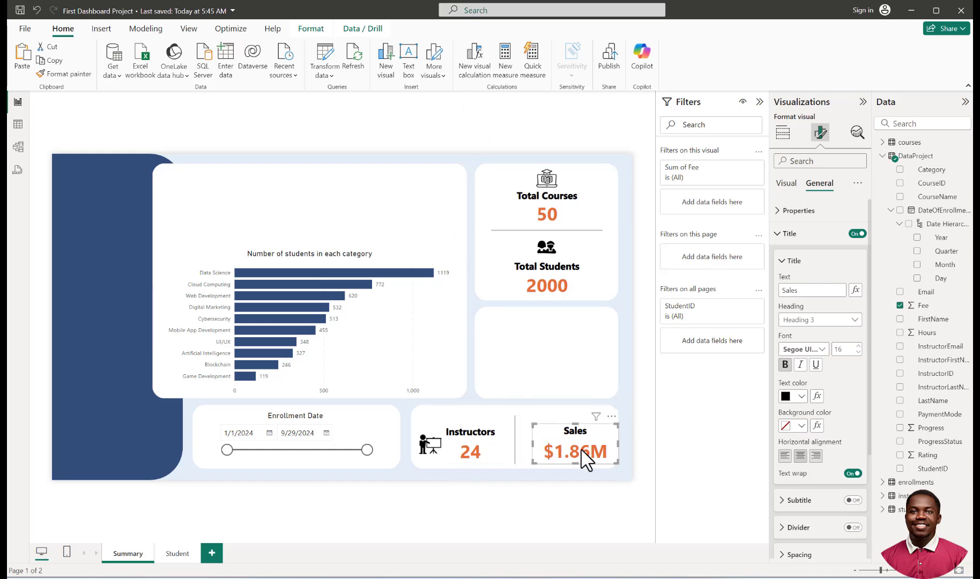
{"action": "left_click", "coordinate": [640, 414]}
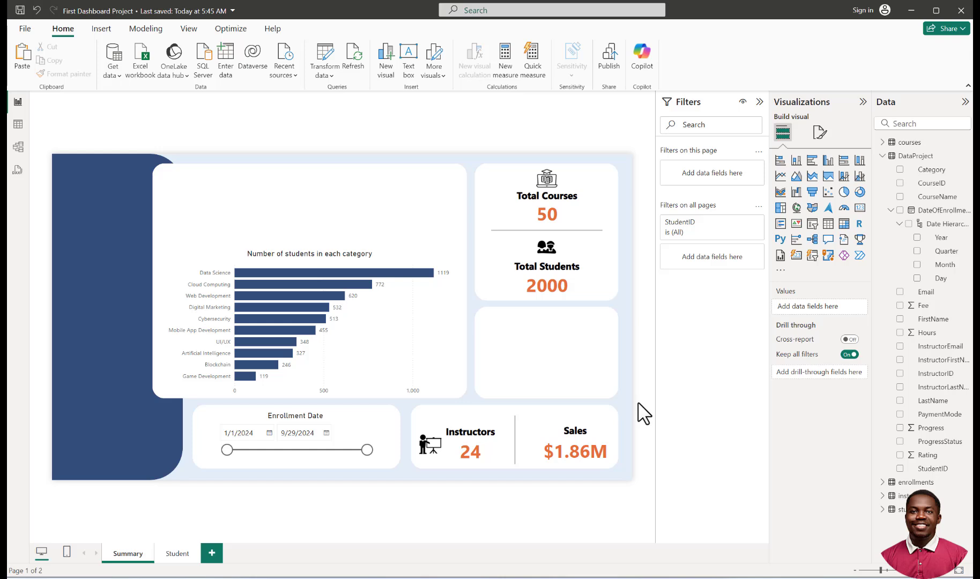
Step: Check how the four cards respond to each category bar from Data Science to Game Development, and clear the selection
{"action": "left_click", "coordinate": [345, 269]}
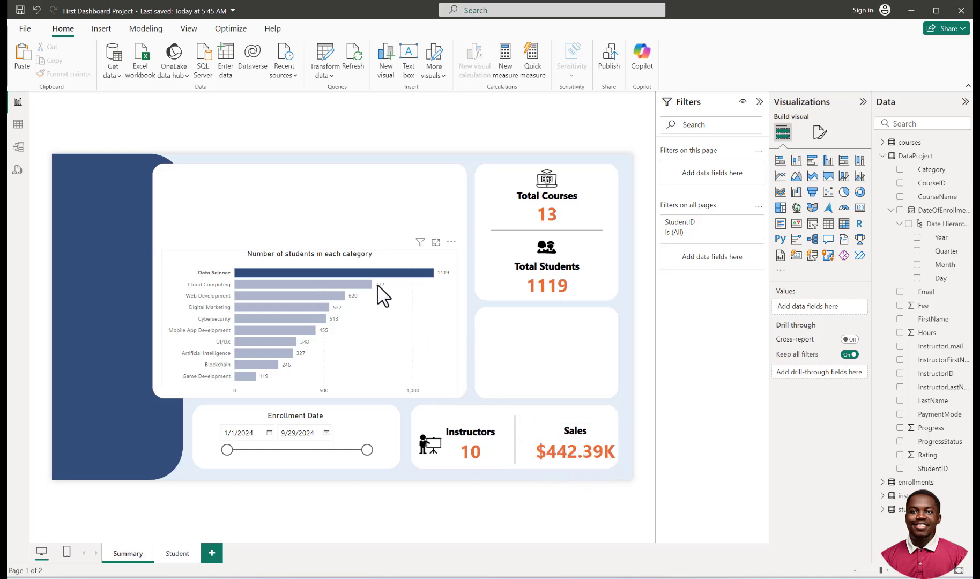
{"action": "left_click", "coordinate": [338, 281]}
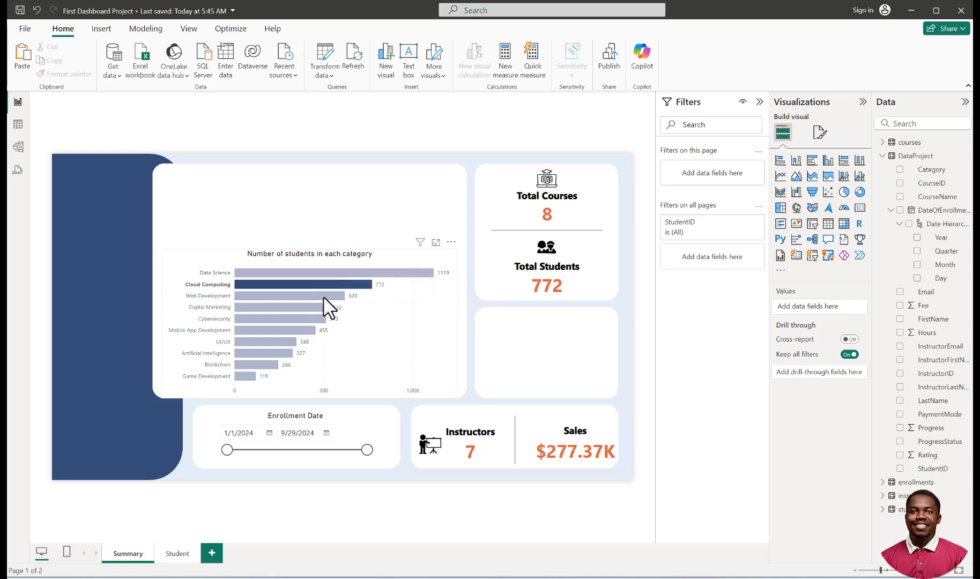
{"action": "left_click", "coordinate": [323, 297]}
{"action": "left_click", "coordinate": [311, 308]}
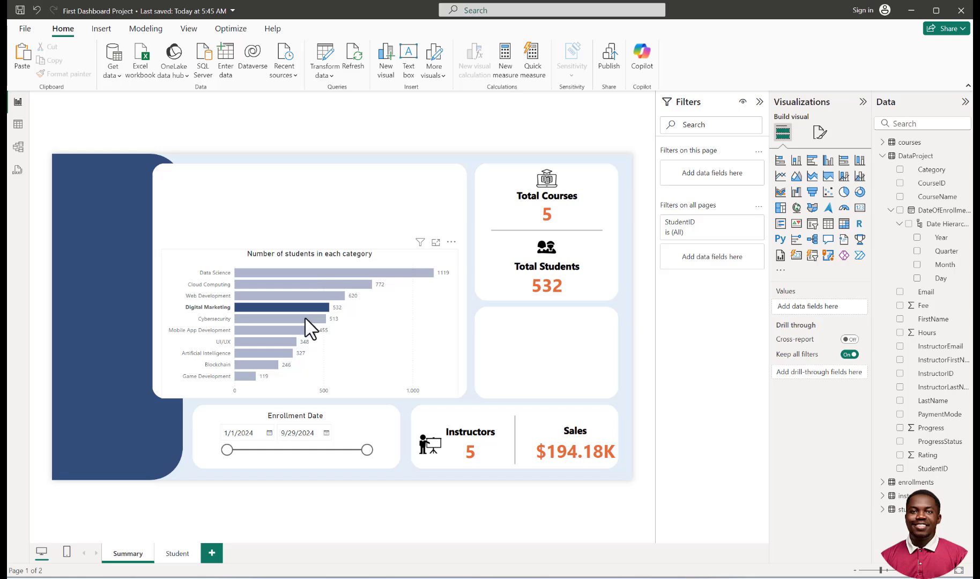
{"action": "left_click", "coordinate": [305, 319]}
{"action": "left_click", "coordinate": [298, 329]}
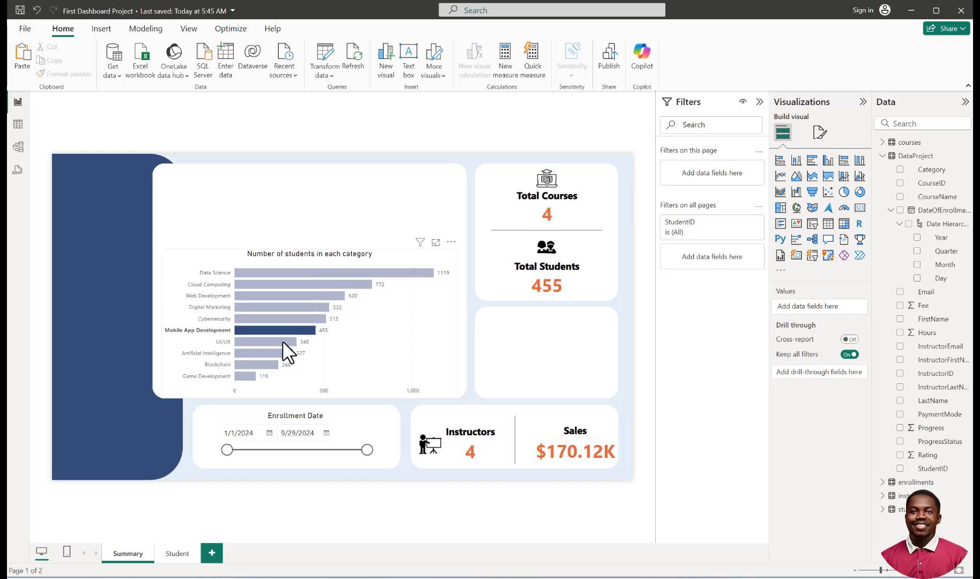
{"action": "left_click", "coordinate": [276, 341]}
{"action": "left_click", "coordinate": [273, 353]}
{"action": "left_click", "coordinate": [265, 364]}
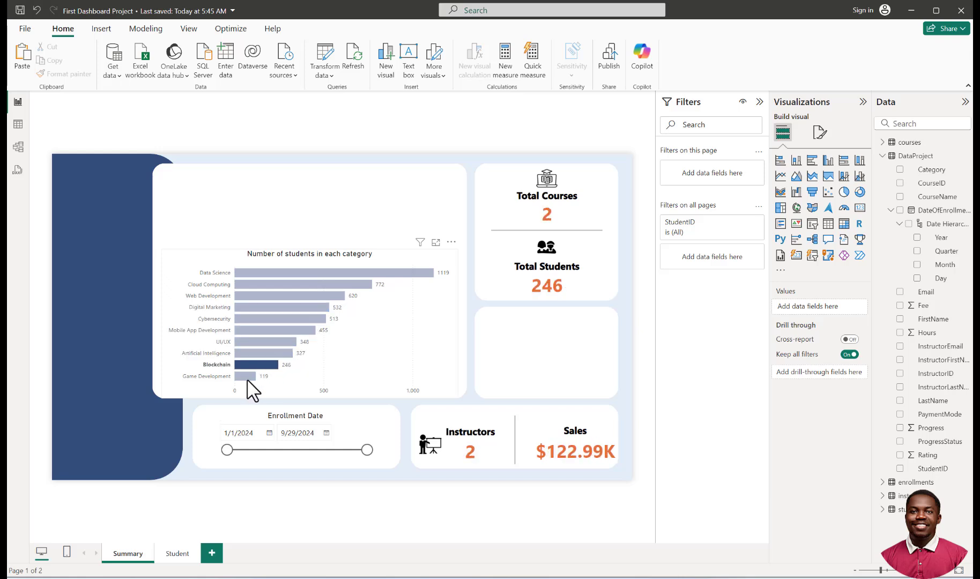
{"action": "left_click", "coordinate": [245, 376]}
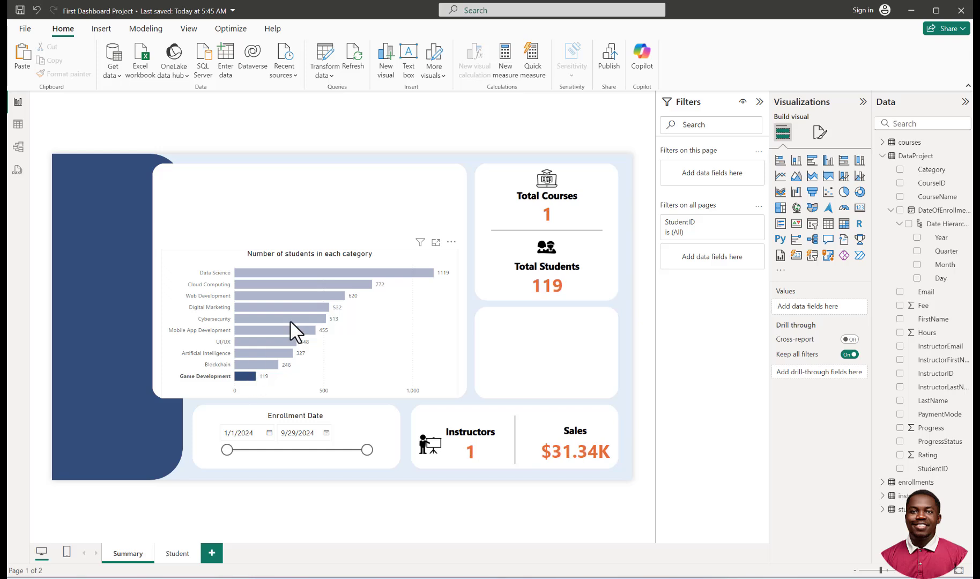
{"action": "left_click", "coordinate": [307, 269]}
{"action": "left_click", "coordinate": [307, 271]}
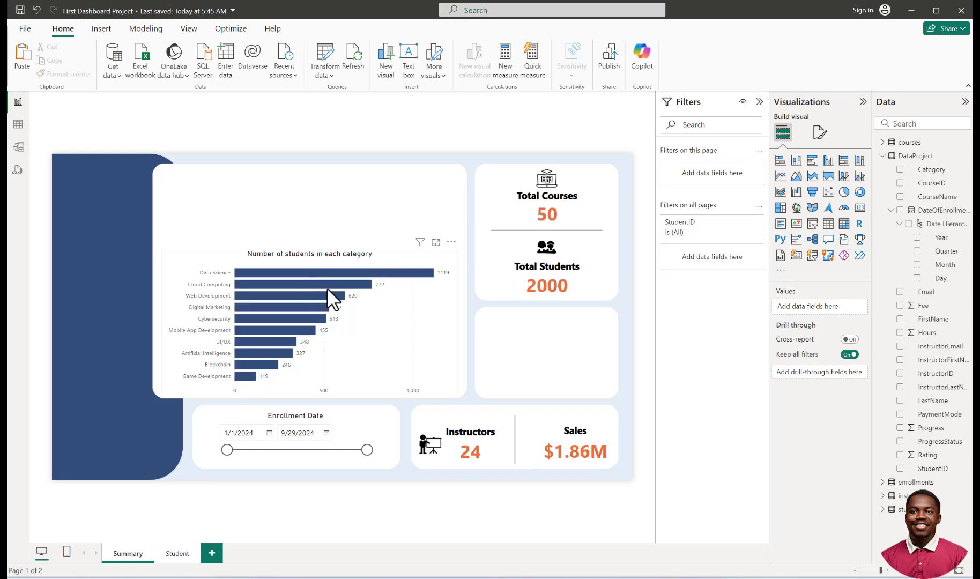
Step: Add a card for the Hours field, move it beside the bar chart, and set its aggregation to Average
{"action": "mouse_move", "coordinate": [327, 287]}
{"action": "left_click", "coordinate": [860, 208]}
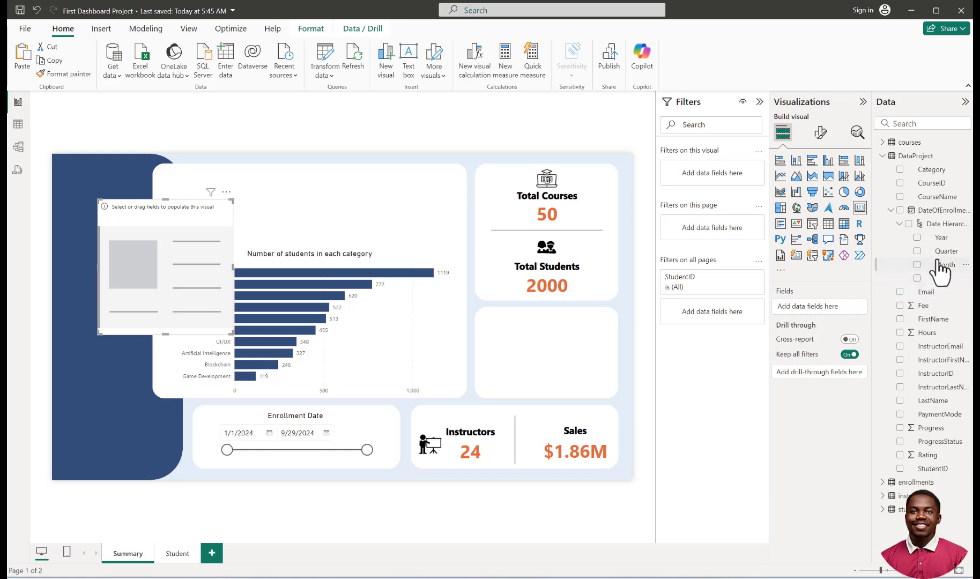
{"action": "left_click", "coordinate": [900, 332]}
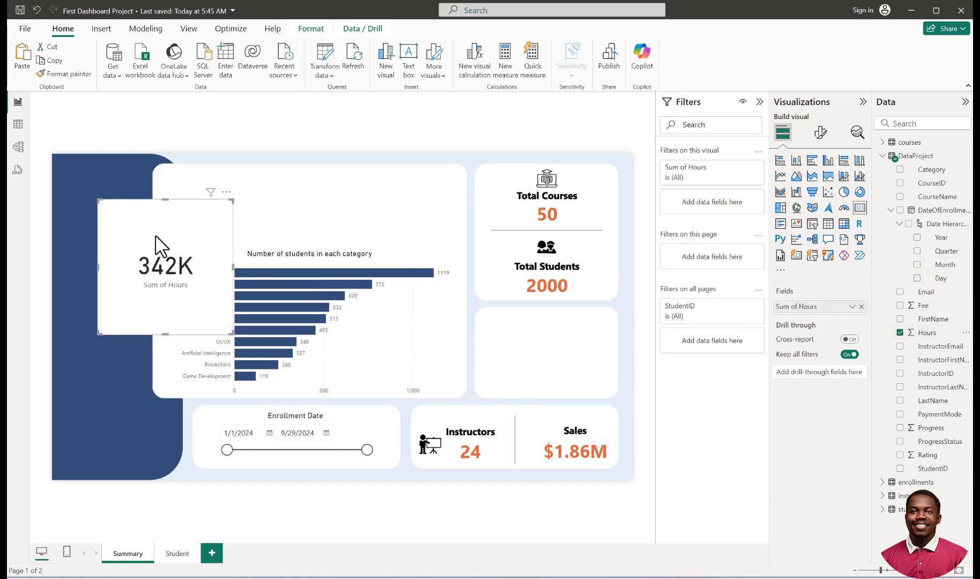
{"action": "left_click_drag", "start_coordinate": [163, 225], "coordinate": [506, 276]}
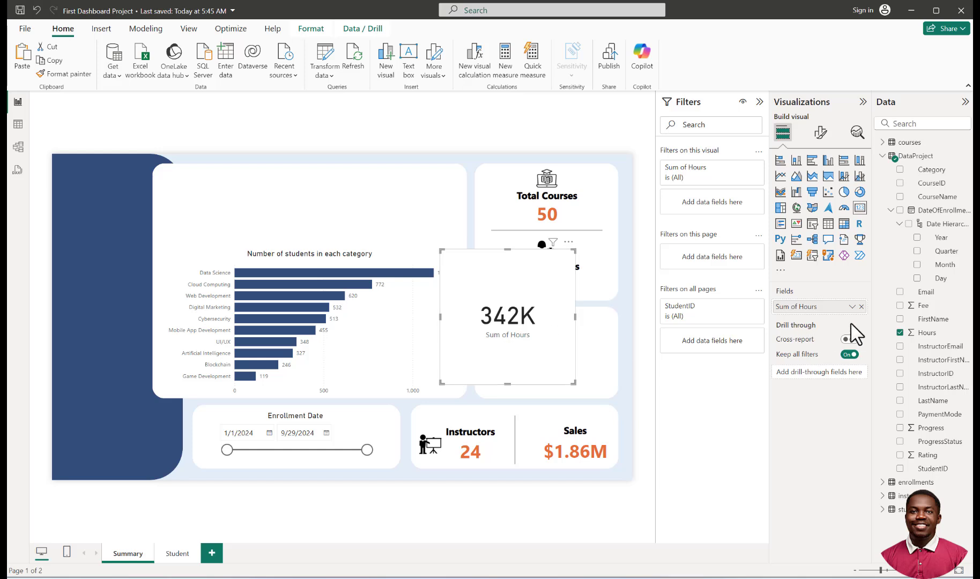
{"action": "left_click", "coordinate": [851, 306]}
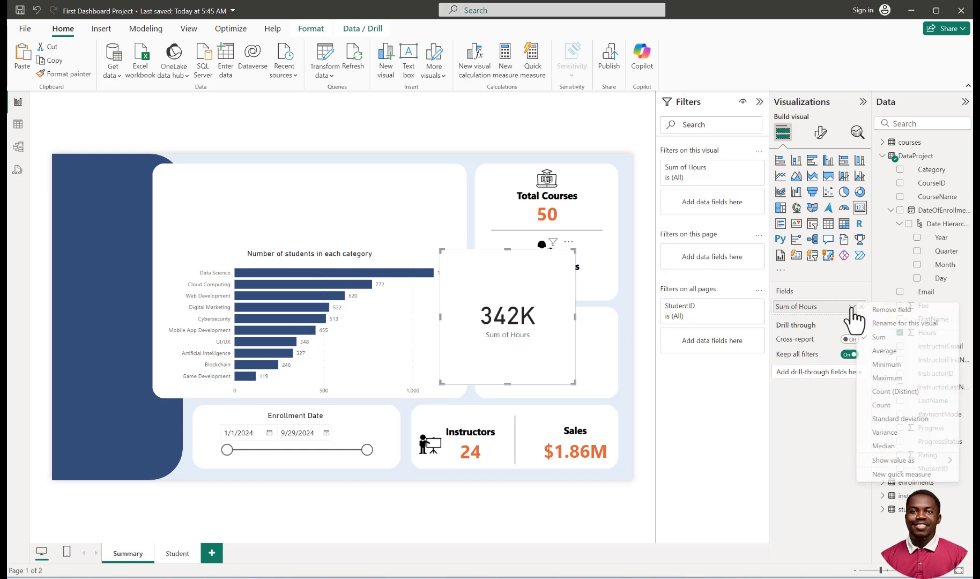
{"action": "left_click", "coordinate": [882, 351]}
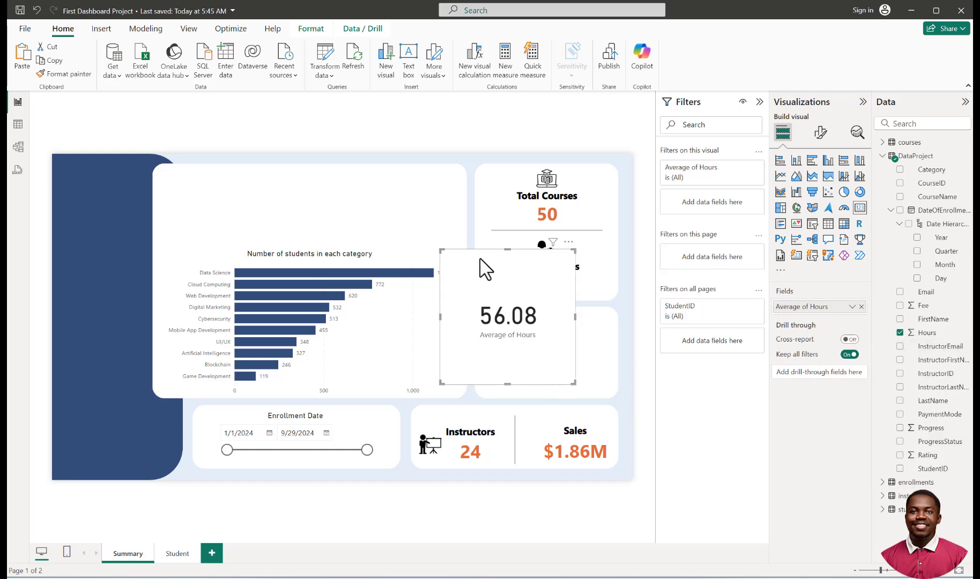
Step: Shrink the average hours card and move it into the empty panel beneath the Total Students card
{"action": "left_click_drag", "start_coordinate": [482, 267], "coordinate": [506, 287]}
{"action": "left_click_drag", "start_coordinate": [599, 404], "coordinate": [547, 331]}
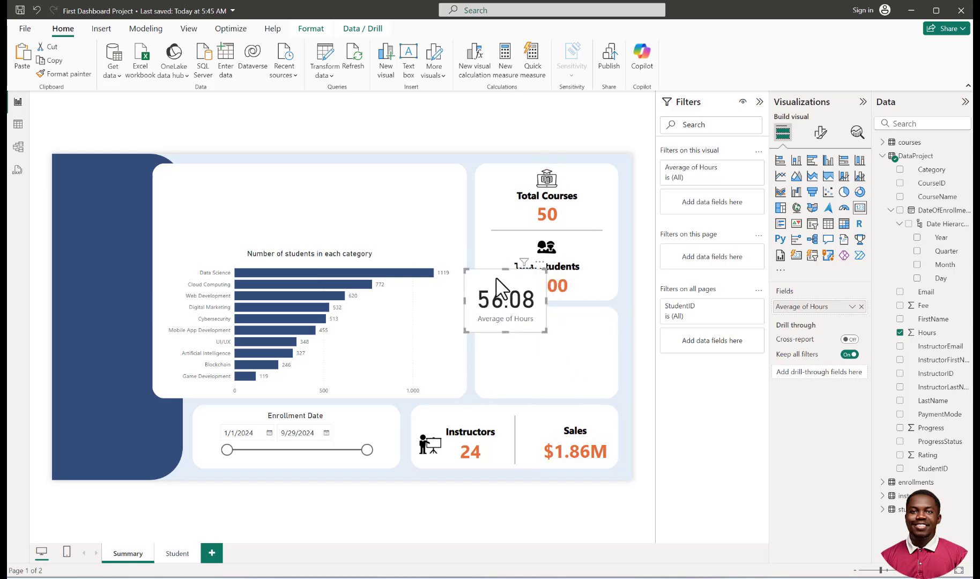
{"action": "left_click_drag", "start_coordinate": [499, 289], "coordinate": [538, 337]}
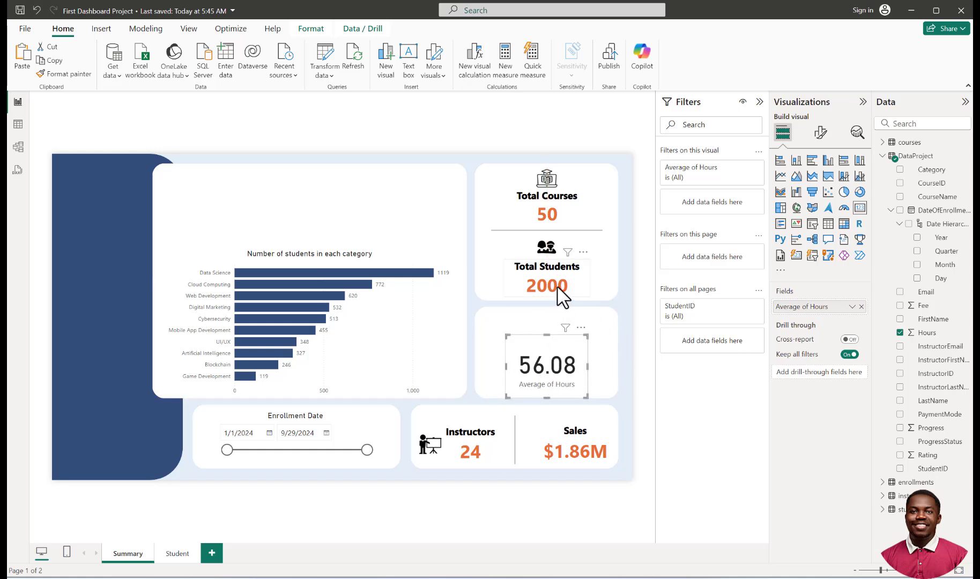
Step: Copy the Total Students card's formatting onto the average hours card
{"action": "left_click", "coordinate": [573, 293]}
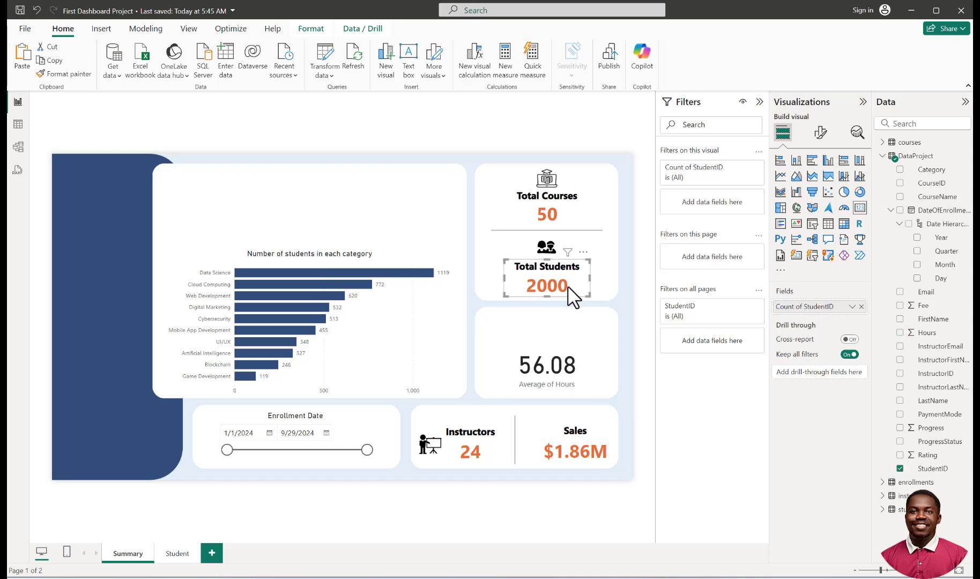
{"action": "left_click", "coordinate": [66, 73]}
{"action": "left_click", "coordinate": [542, 346]}
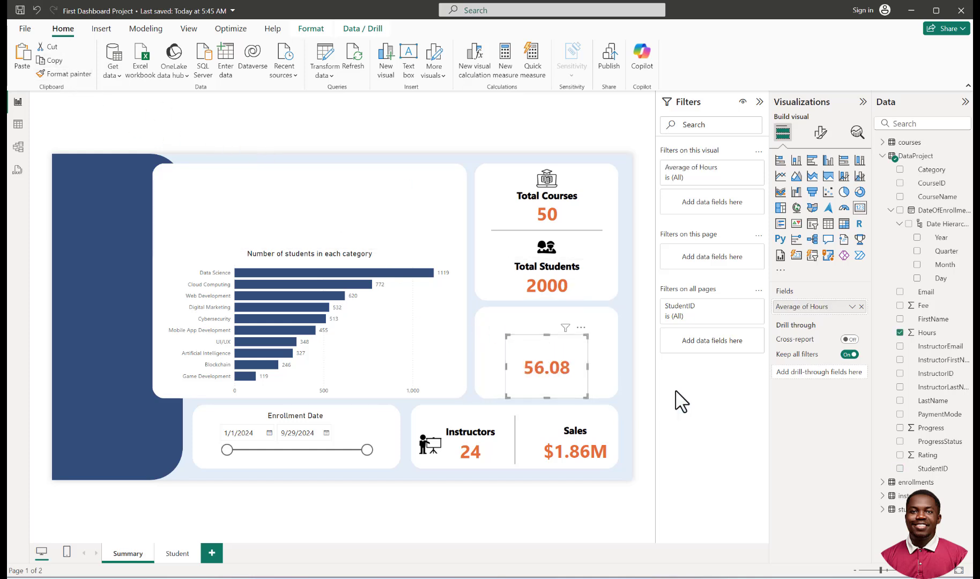
Step: Set the average hours card's title text to "Average Hour"
{"action": "left_click", "coordinate": [820, 132]}
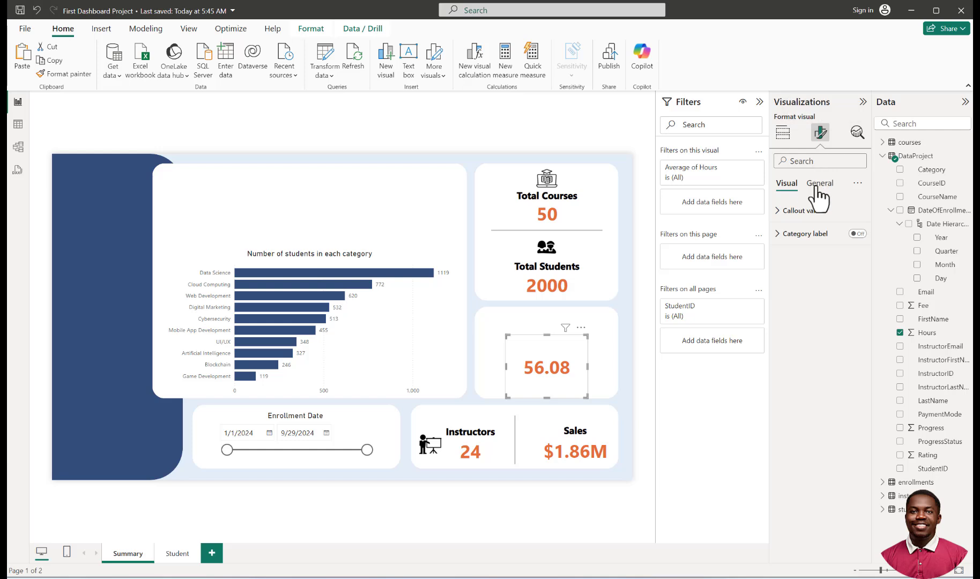
{"action": "left_click", "coordinate": [819, 182]}
{"action": "left_click", "coordinate": [785, 236]}
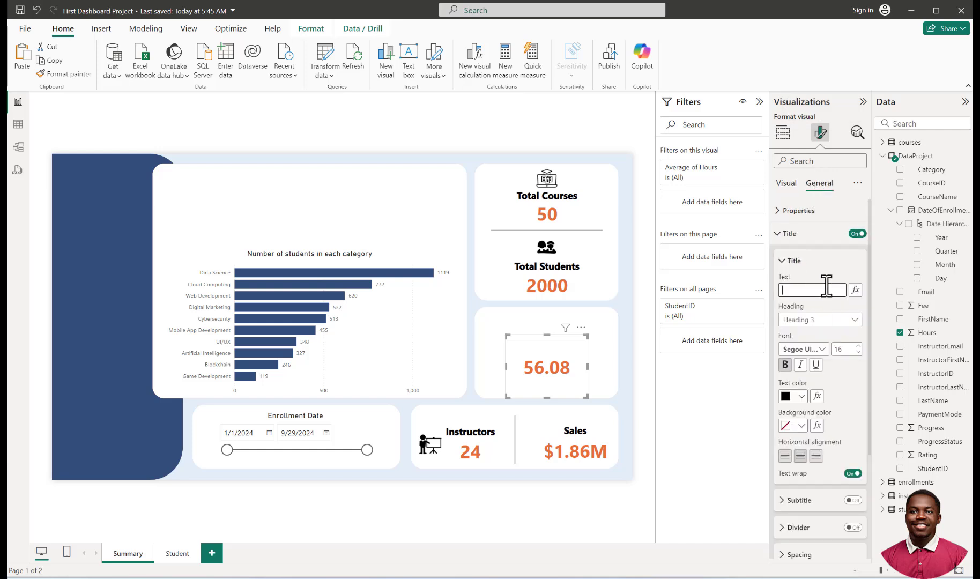
{"action": "type", "text": "Average"}
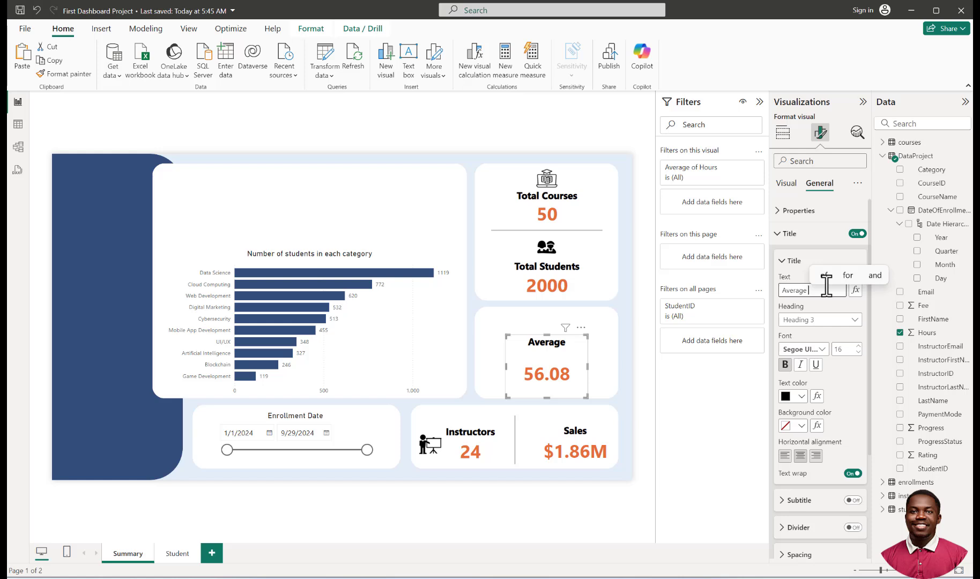
{"action": "type", "text": "urse Hr"}
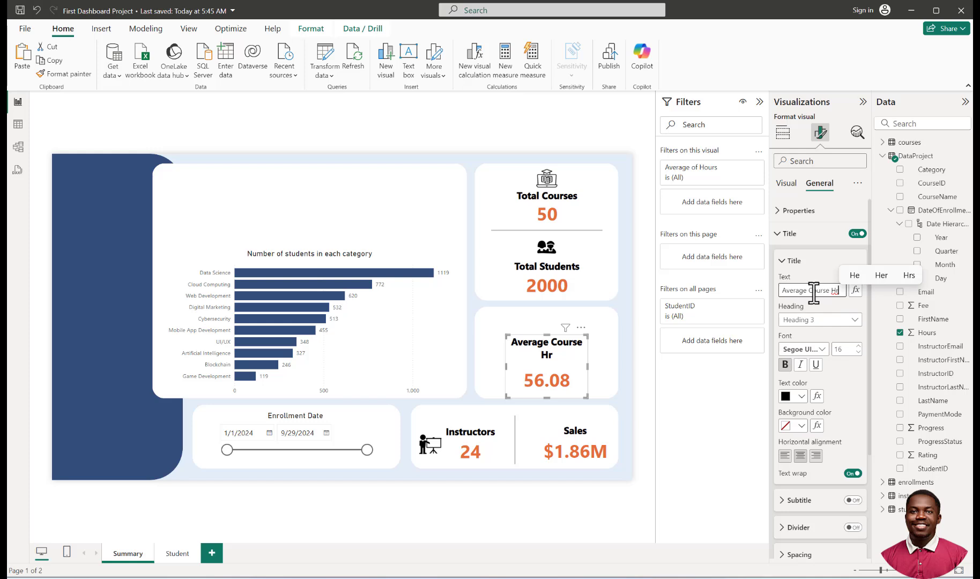
{"action": "left_click_drag", "start_coordinate": [810, 290], "coordinate": [843, 290]}
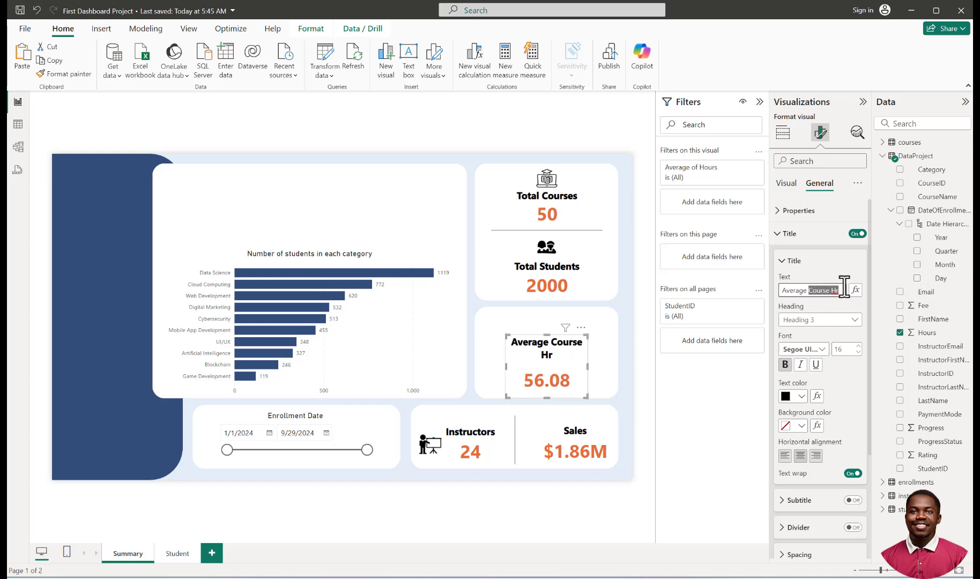
{"action": "type", "text": "Hour"}
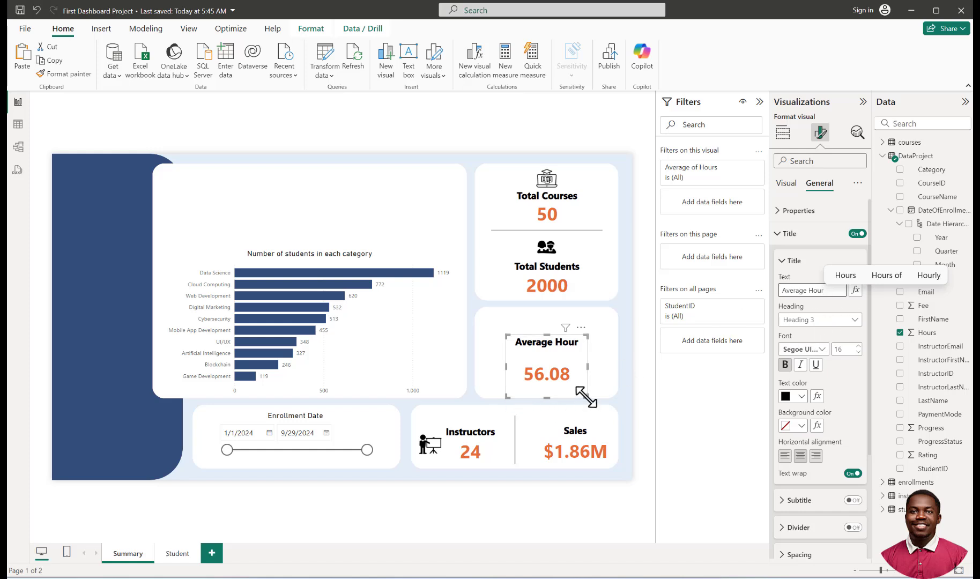
Step: Shorten and raise the Average Hour card in its panel, and move the Sales card directly beneath it
{"action": "left_click_drag", "start_coordinate": [586, 397], "coordinate": [579, 339]}
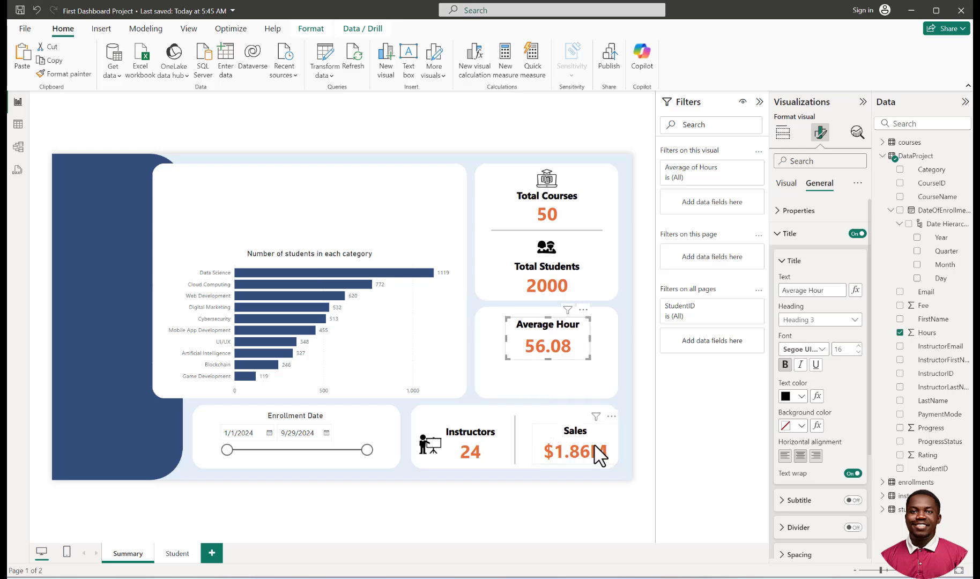
{"action": "left_click_drag", "start_coordinate": [595, 446], "coordinate": [565, 387]}
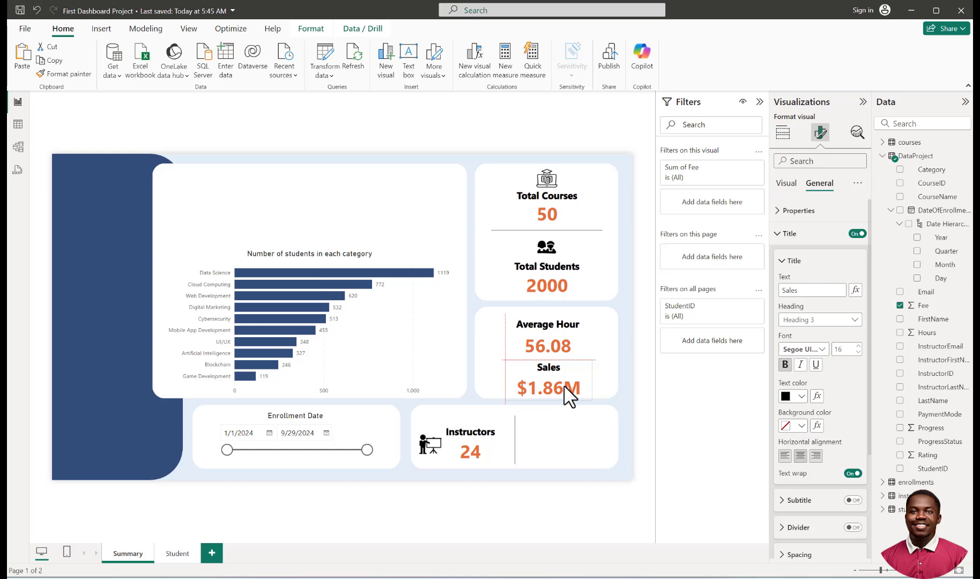
{"action": "left_click_drag", "start_coordinate": [569, 396], "coordinate": [570, 398]}
Step: Narrow the Enrollment Date background panel from its right edge and re-center the date slicer inside it
{"action": "left_click", "coordinate": [576, 452]}
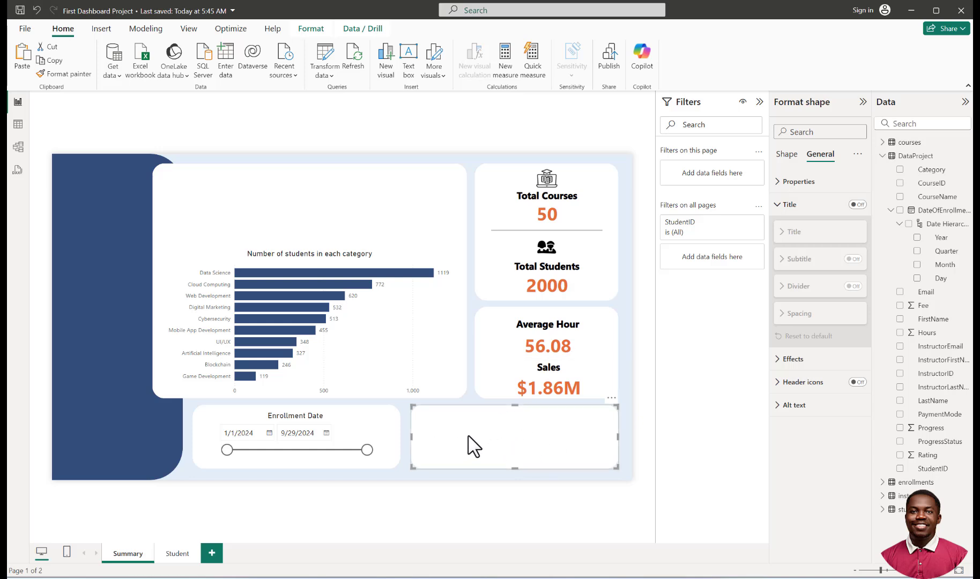
{"action": "left_click", "coordinate": [384, 430]}
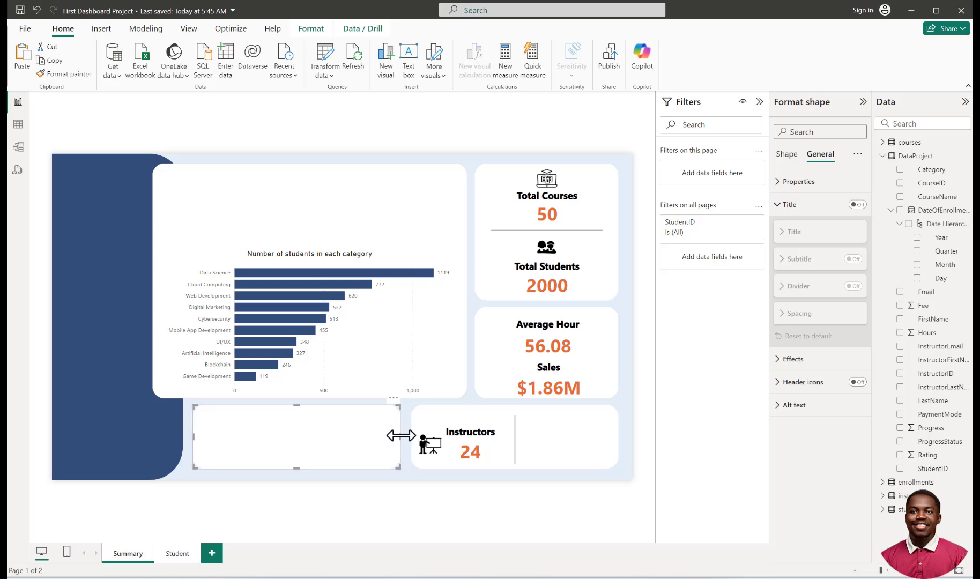
{"action": "left_click_drag", "start_coordinate": [400, 436], "coordinate": [378, 443]}
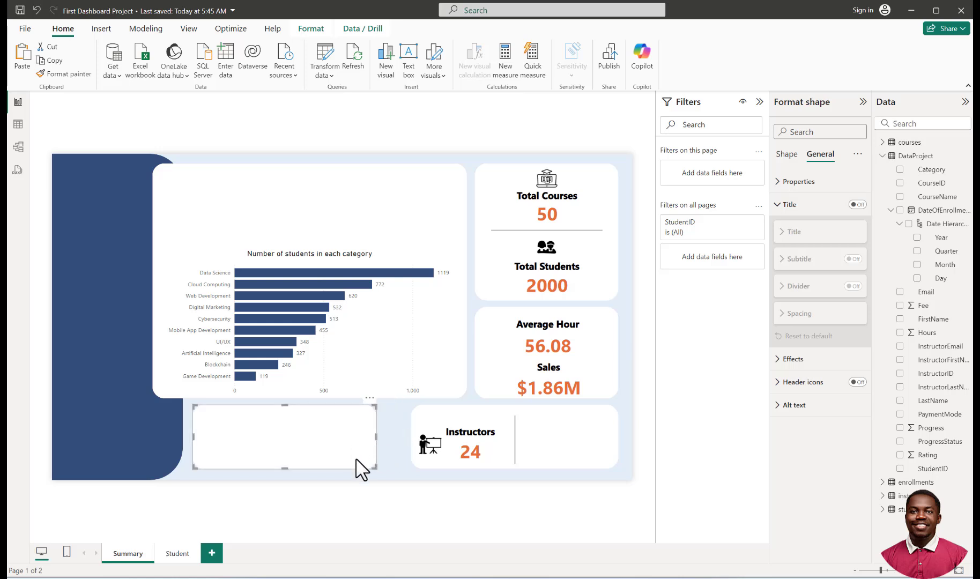
{"action": "left_click", "coordinate": [334, 507]}
{"action": "left_click_drag", "start_coordinate": [351, 420], "coordinate": [336, 423]}
Step: Move the Instructors background panel beside the Enrollment Date panel and narrow it to end before the vertical divider
{"action": "mouse_move", "coordinate": [432, 415]}
{"action": "left_mouse_down"}
{"action": "mouse_move", "coordinate": [449, 414]}
{"action": "mouse_move", "coordinate": [428, 421]}
{"action": "left_mouse_up"}
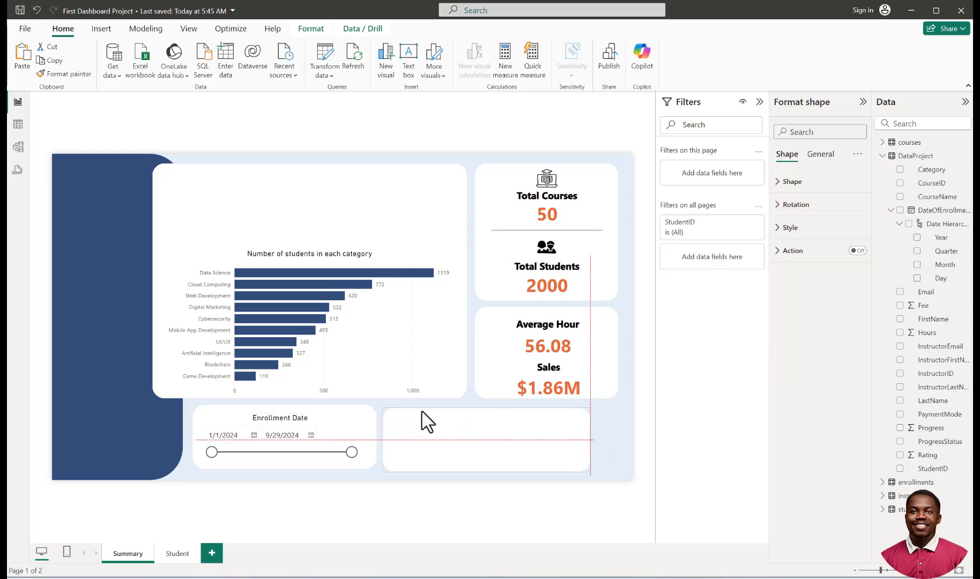
{"action": "left_click_drag", "start_coordinate": [588, 441], "coordinate": [501, 446]}
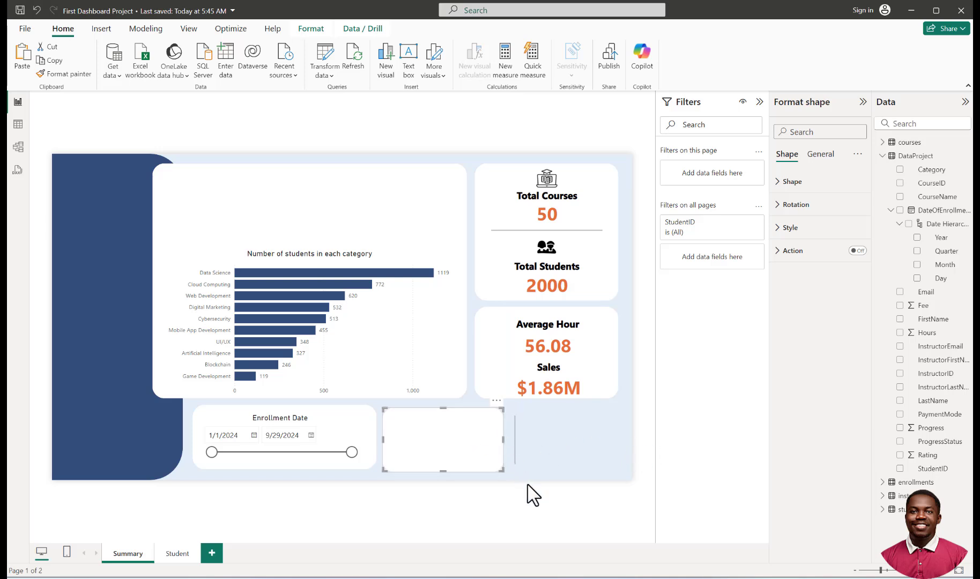
{"action": "key", "text": "Delete"}
Step: Move the Instructors card into its narrowed panel and center the instructor icon above the card's title
{"action": "left_click_drag", "start_coordinate": [479, 449], "coordinate": [406, 454]}
{"action": "mouse_move", "coordinate": [467, 453]}
{"action": "left_mouse_down"}
{"action": "mouse_move", "coordinate": [477, 455]}
{"action": "mouse_move", "coordinate": [461, 443]}
{"action": "mouse_move", "coordinate": [453, 462]}
{"action": "left_mouse_up"}
{"action": "left_click", "coordinate": [603, 396]}
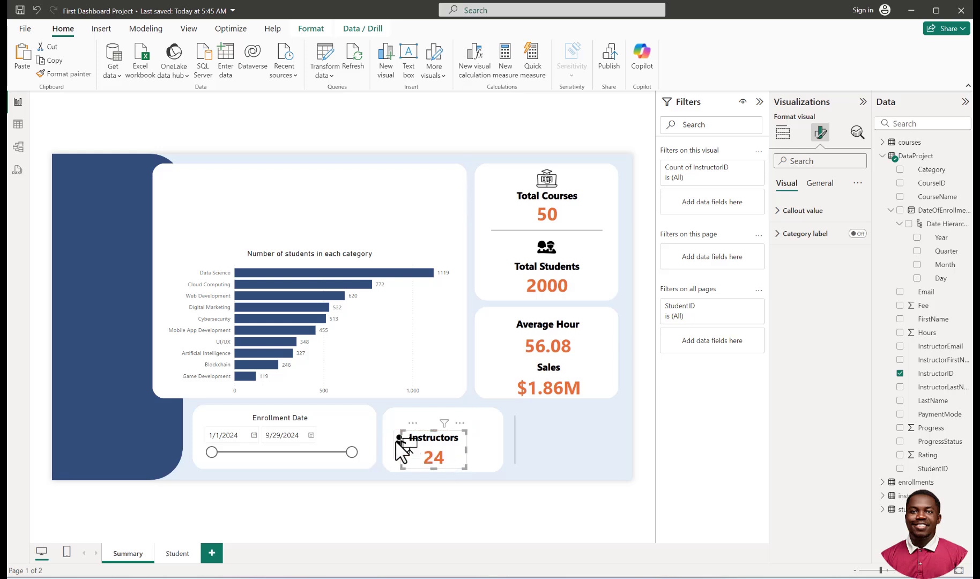
{"action": "left_click", "coordinate": [396, 441]}
{"action": "left_click_drag", "start_coordinate": [395, 442], "coordinate": [425, 464]}
{"action": "left_click", "coordinate": [442, 448]}
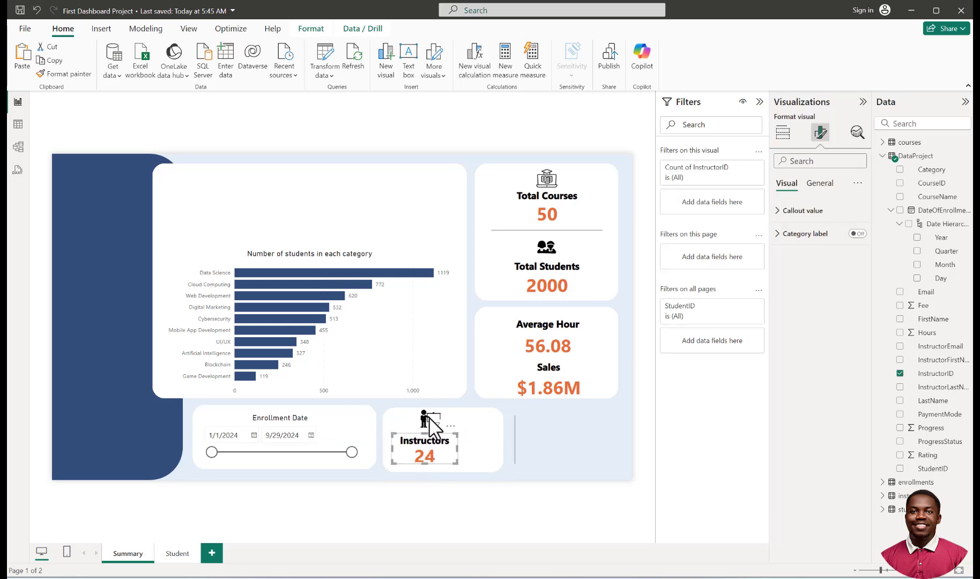
{"action": "left_click_drag", "start_coordinate": [432, 424], "coordinate": [420, 418]}
Step: Narrow the Instructors panel further so it fits closely around the card and icon
{"action": "left_click", "coordinate": [471, 448]}
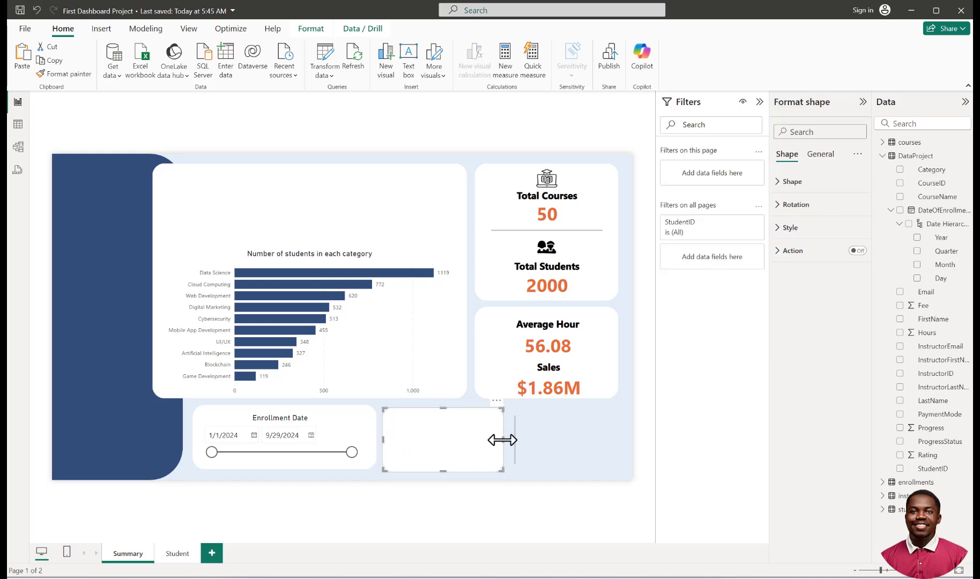
{"action": "left_click_drag", "start_coordinate": [502, 440], "coordinate": [468, 438]}
{"action": "left_click", "coordinate": [494, 490]}
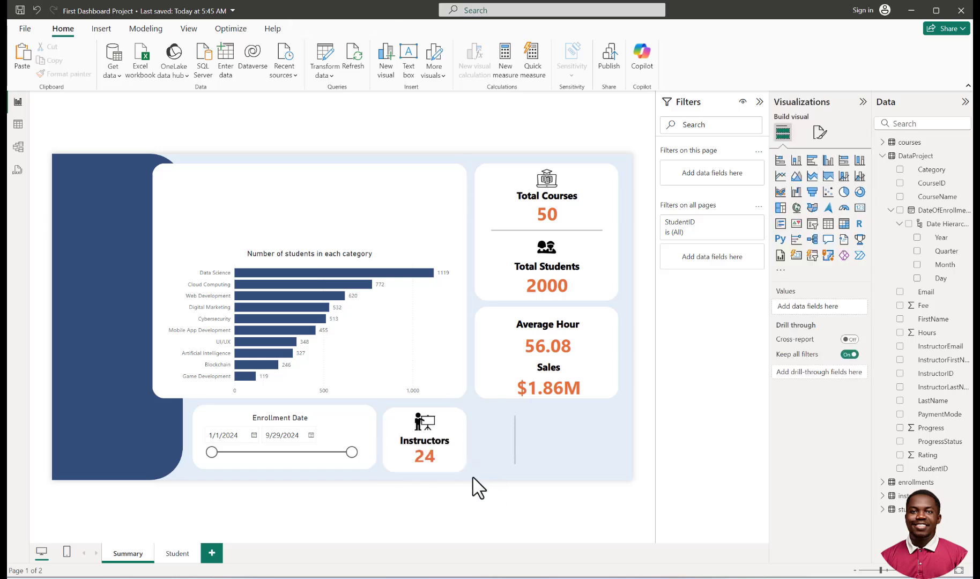
Step: Extend the Average Hour panel down to the Instructors panel's lower edge and spread the Average Hour and Sales cards inside it
{"action": "left_click", "coordinate": [490, 383]}
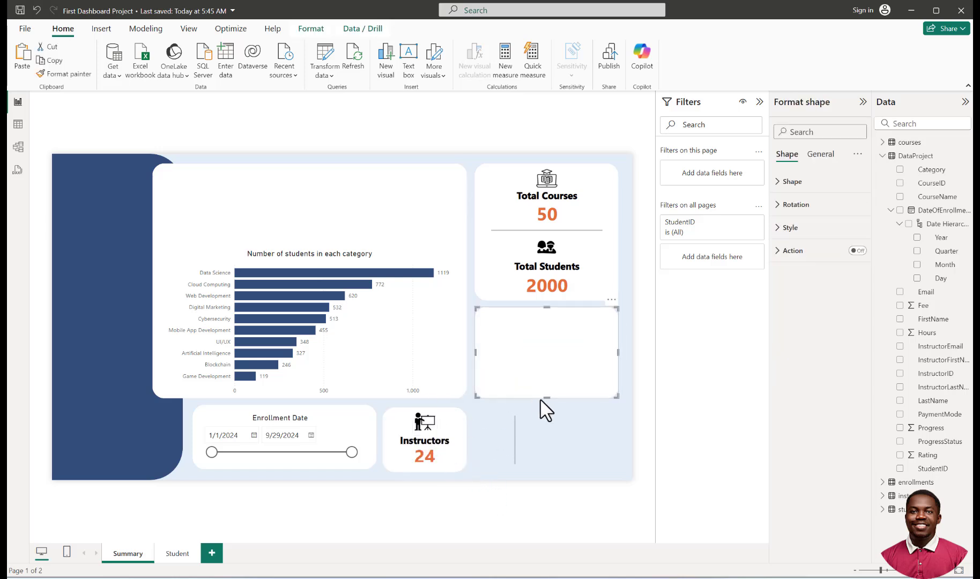
{"action": "left_click_drag", "start_coordinate": [540, 399], "coordinate": [542, 471]}
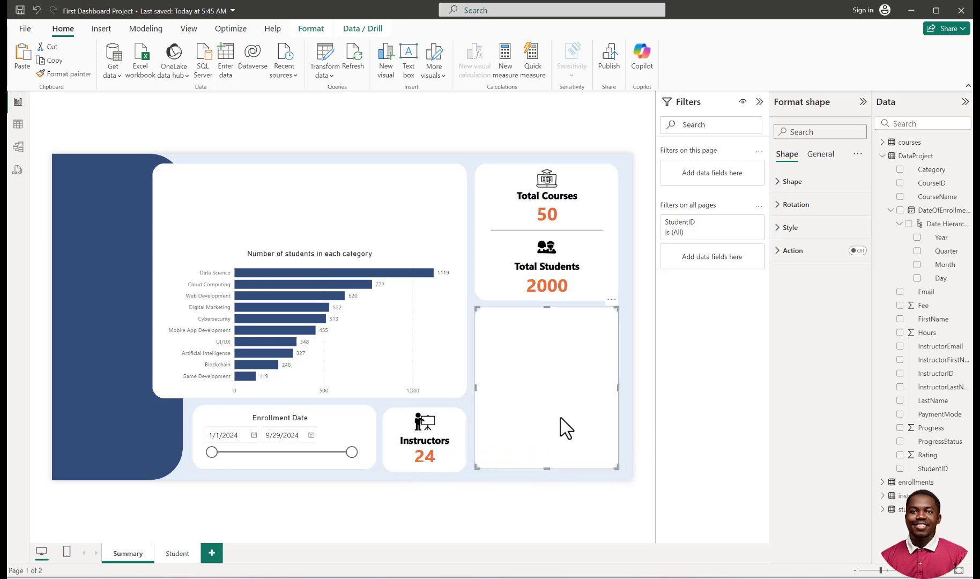
{"action": "left_click", "coordinate": [519, 490]}
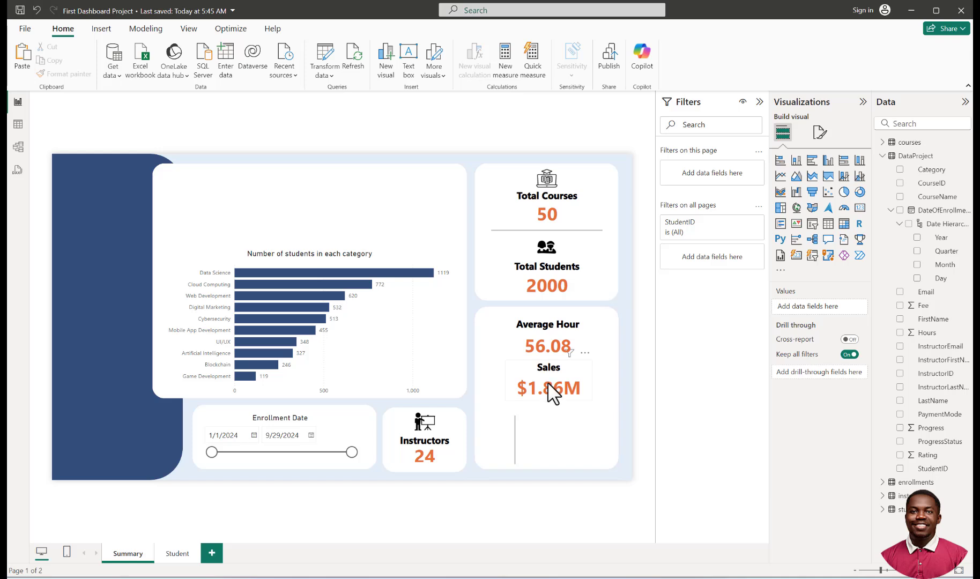
{"action": "left_click_drag", "start_coordinate": [548, 380], "coordinate": [552, 454]}
{"action": "left_click_drag", "start_coordinate": [556, 350], "coordinate": [550, 359]}
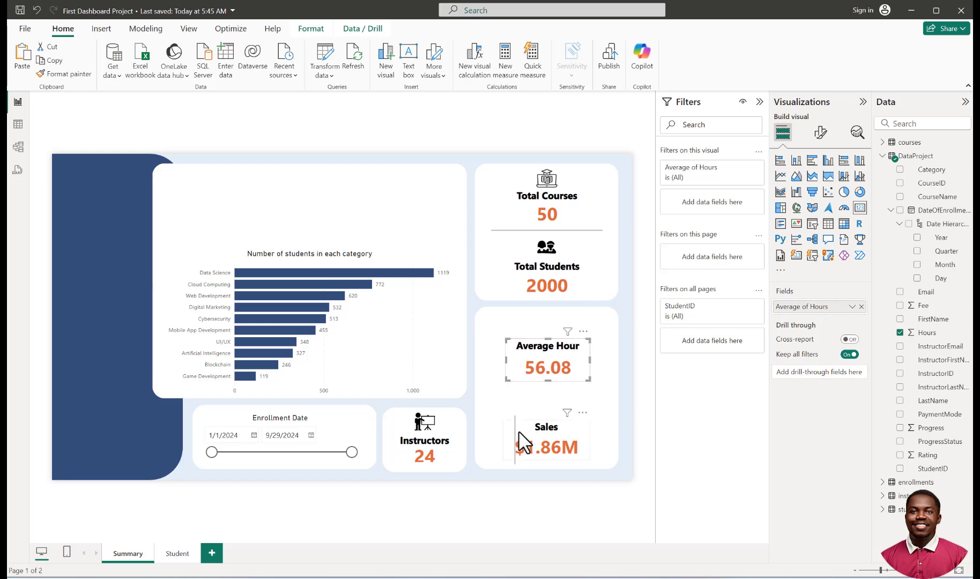
Step: Delete the leftover vertical divider overlapping the Sales card
{"action": "left_click", "coordinate": [514, 417]}
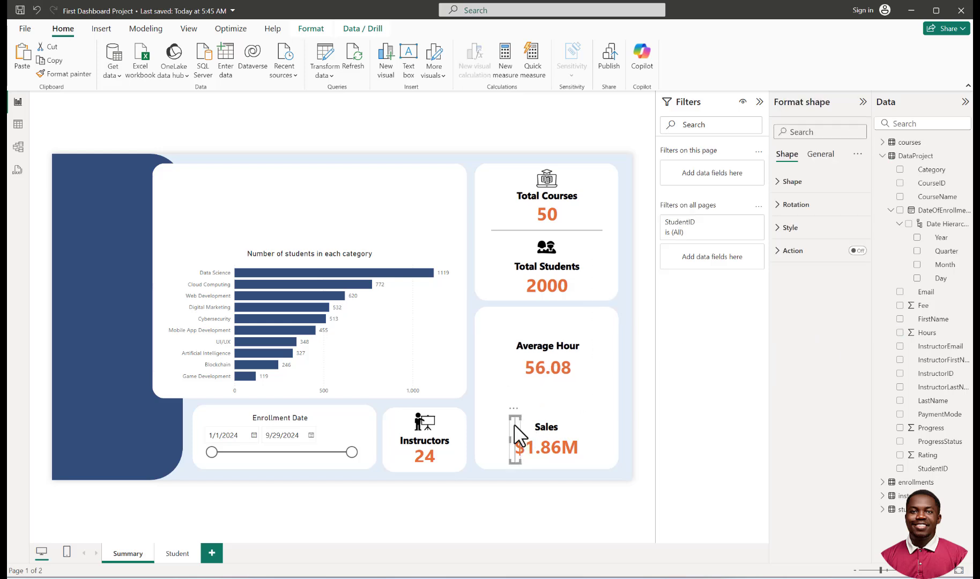
{"action": "left_click_drag", "start_coordinate": [515, 426], "coordinate": [520, 408]}
{"action": "key", "text": "Delete"}
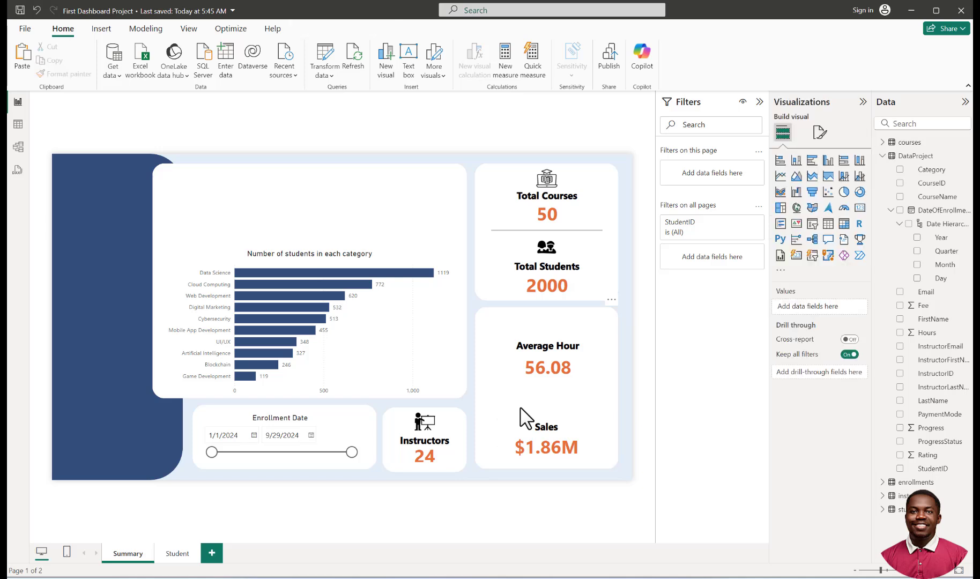
Step: Duplicate the horizontal divider under Total Courses and place the copy between the Average Hour and Sales cards
{"action": "left_click", "coordinate": [531, 231]}
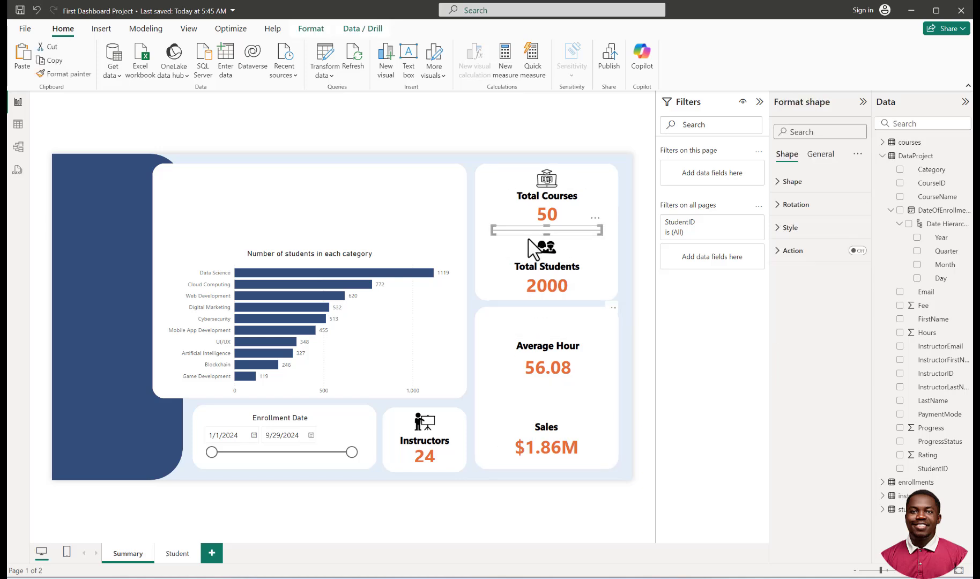
{"action": "left_click_drag", "start_coordinate": [521, 247], "coordinate": [558, 322]}
{"action": "key", "text": "ctrl+z"}
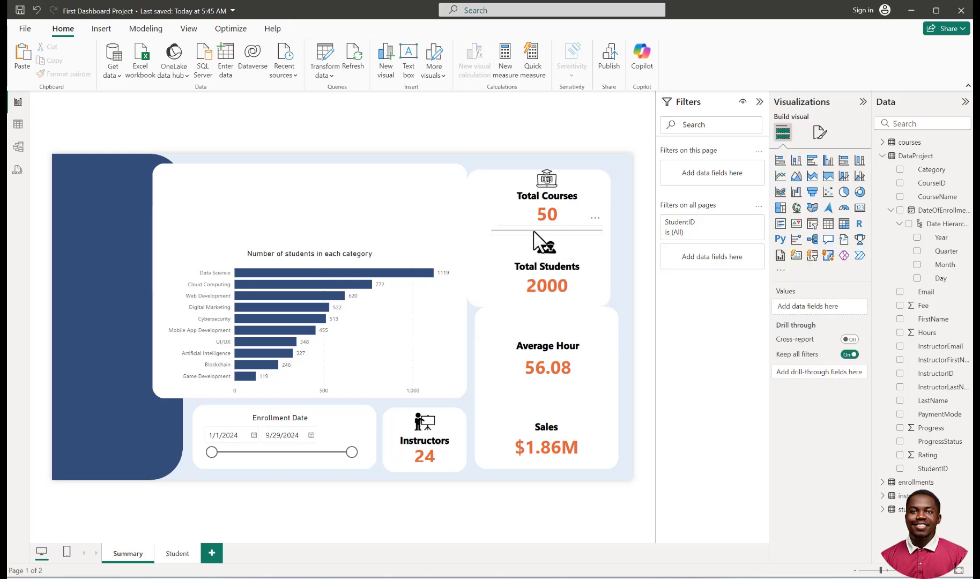
{"action": "left_click", "coordinate": [536, 231]}
{"action": "left_click_drag", "start_coordinate": [499, 247], "coordinate": [536, 400]}
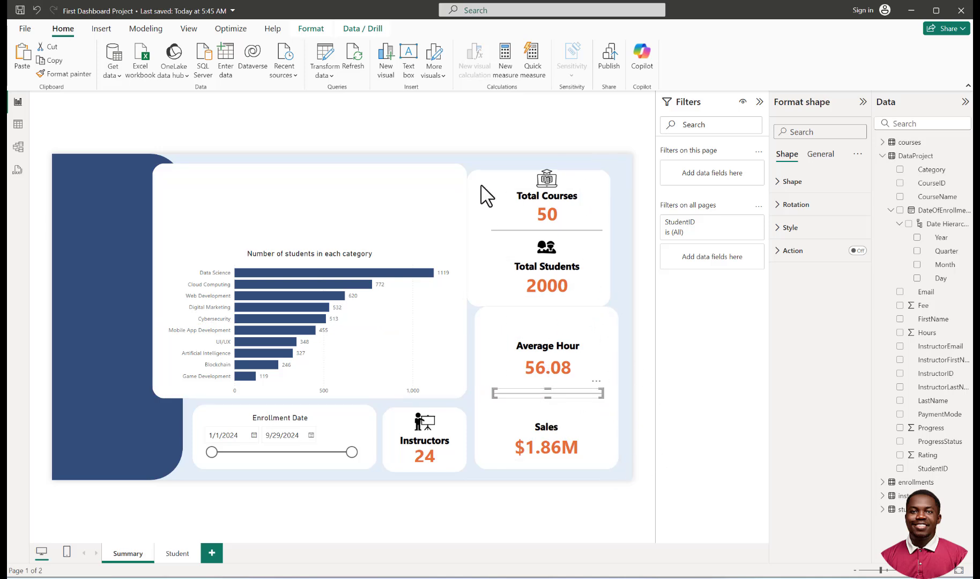
Step: Move the displaced Total Courses and Total Students background panel back into alignment with the panel below it
{"action": "left_click_drag", "start_coordinate": [490, 188], "coordinate": [493, 182]}
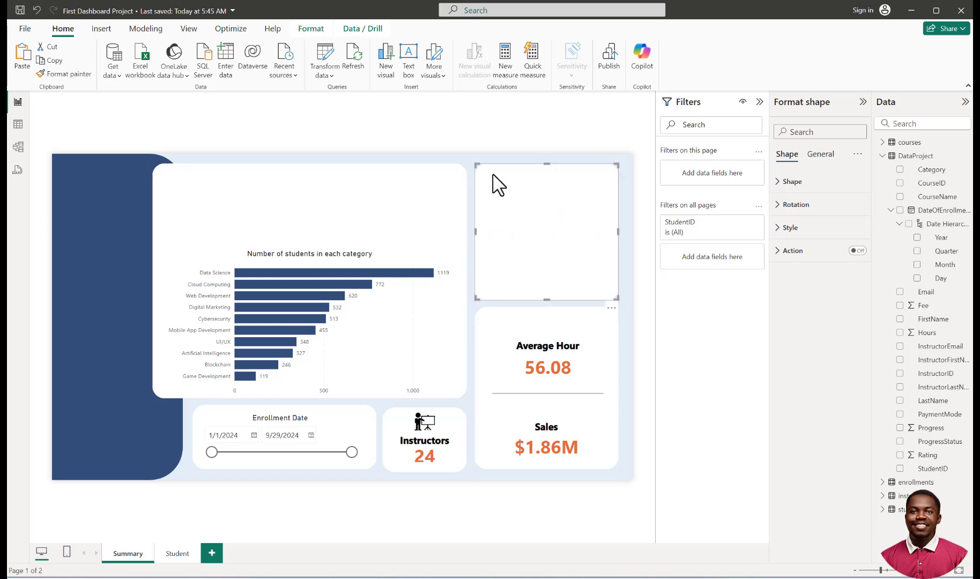
{"action": "left_click", "coordinate": [632, 303]}
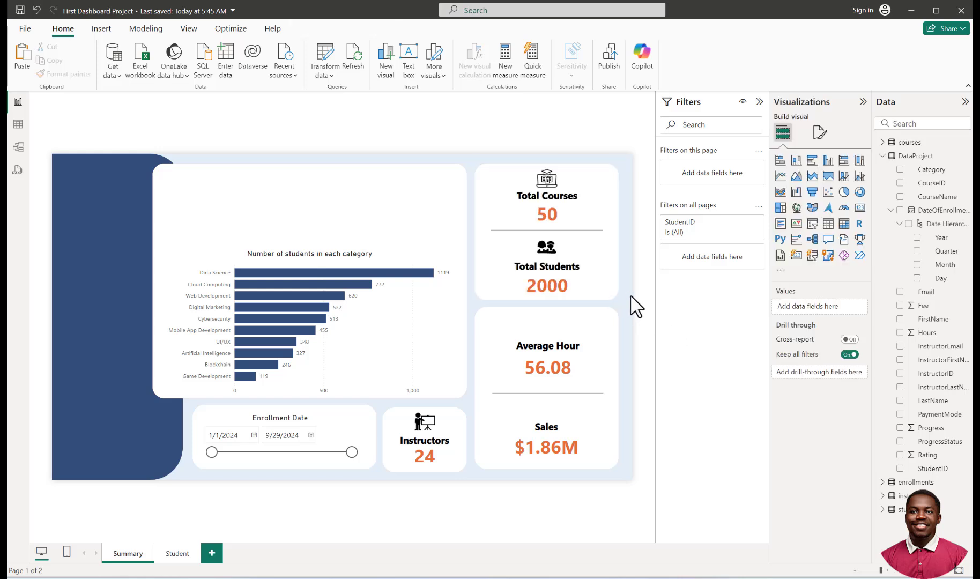
{"action": "left_click", "coordinate": [562, 394]}
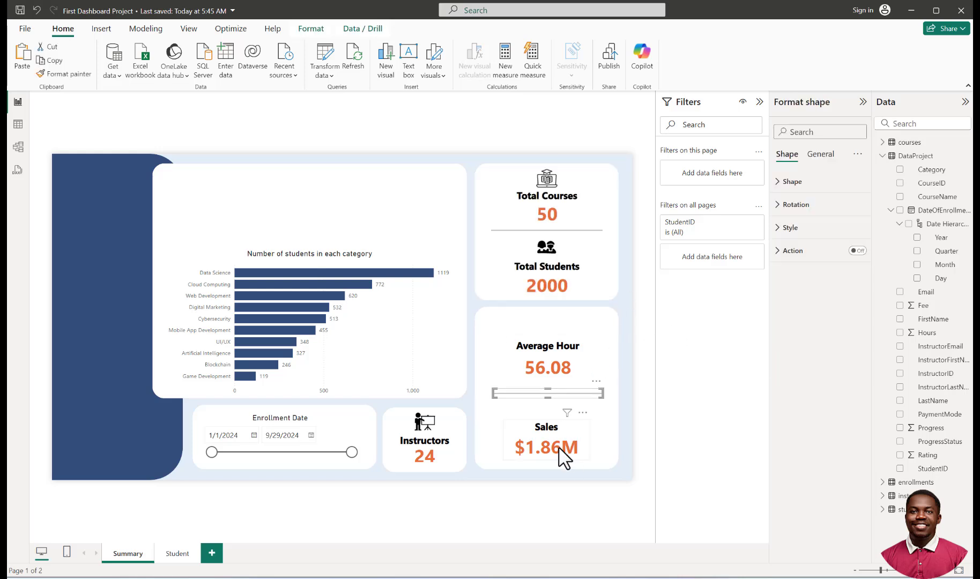
{"action": "left_click", "coordinate": [644, 408]}
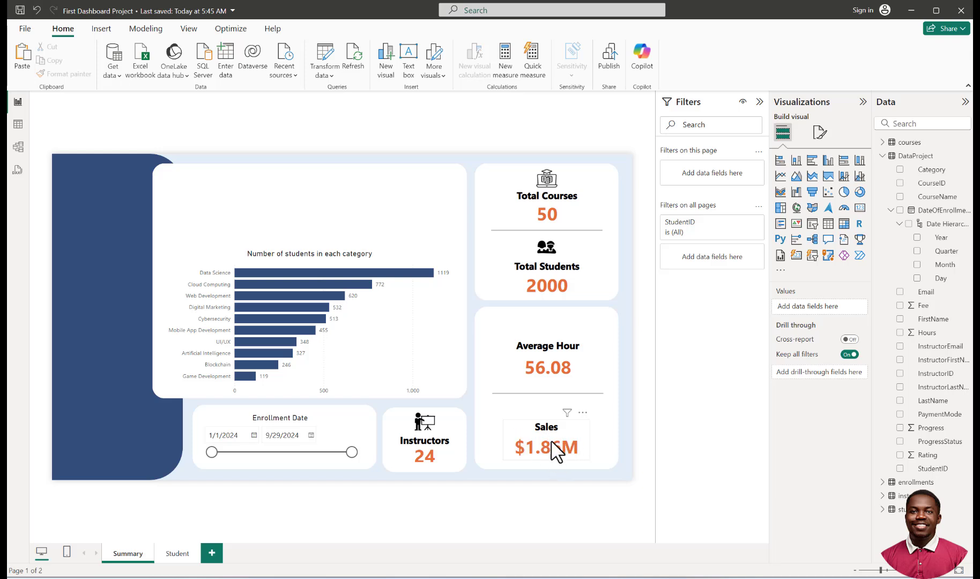
Step: Check how the cards respond to the Cloud Computing, Data Science and Digital Marketing bars, and clear the selection
{"action": "left_click", "coordinate": [350, 285]}
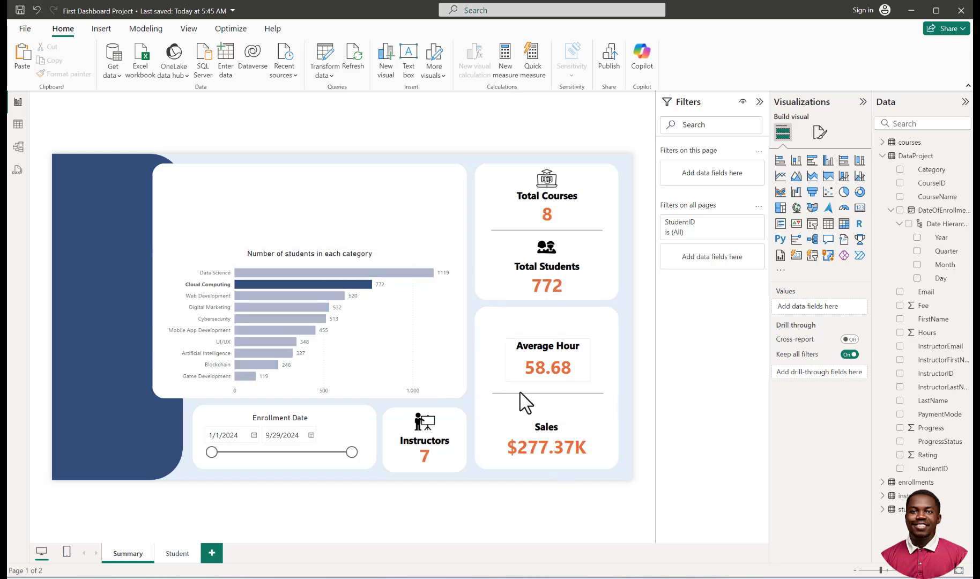
{"action": "left_click", "coordinate": [397, 273]}
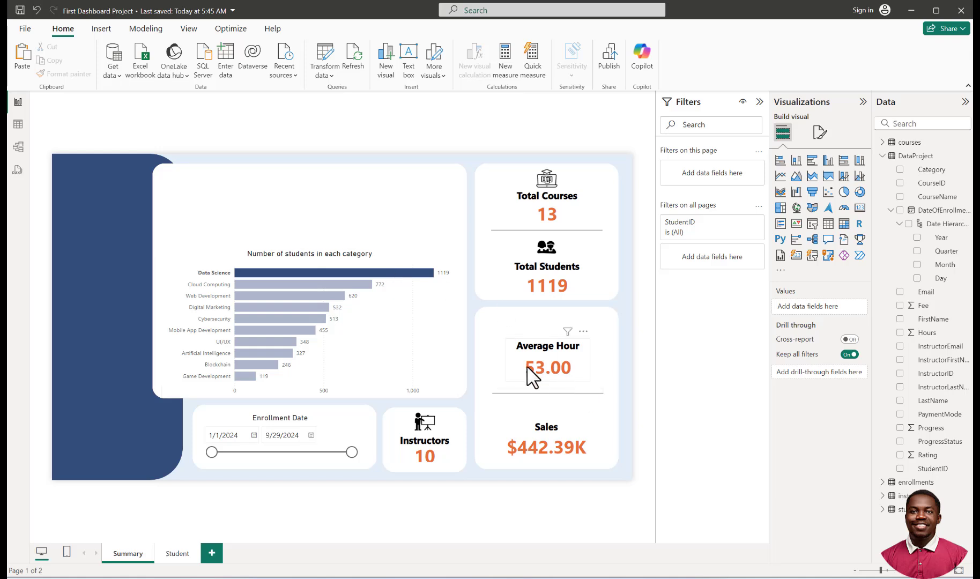
{"action": "left_click", "coordinate": [306, 306]}
{"action": "left_click", "coordinate": [309, 303]}
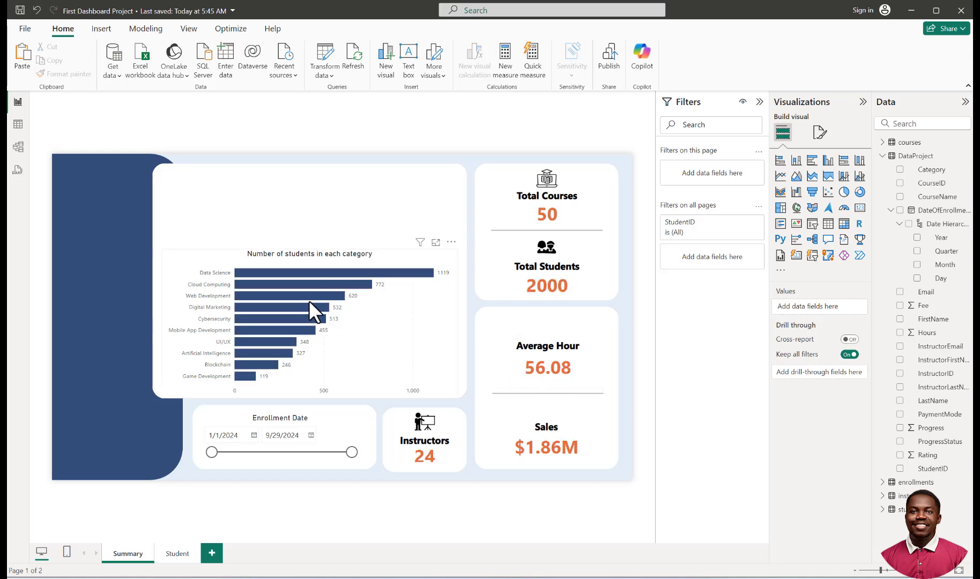